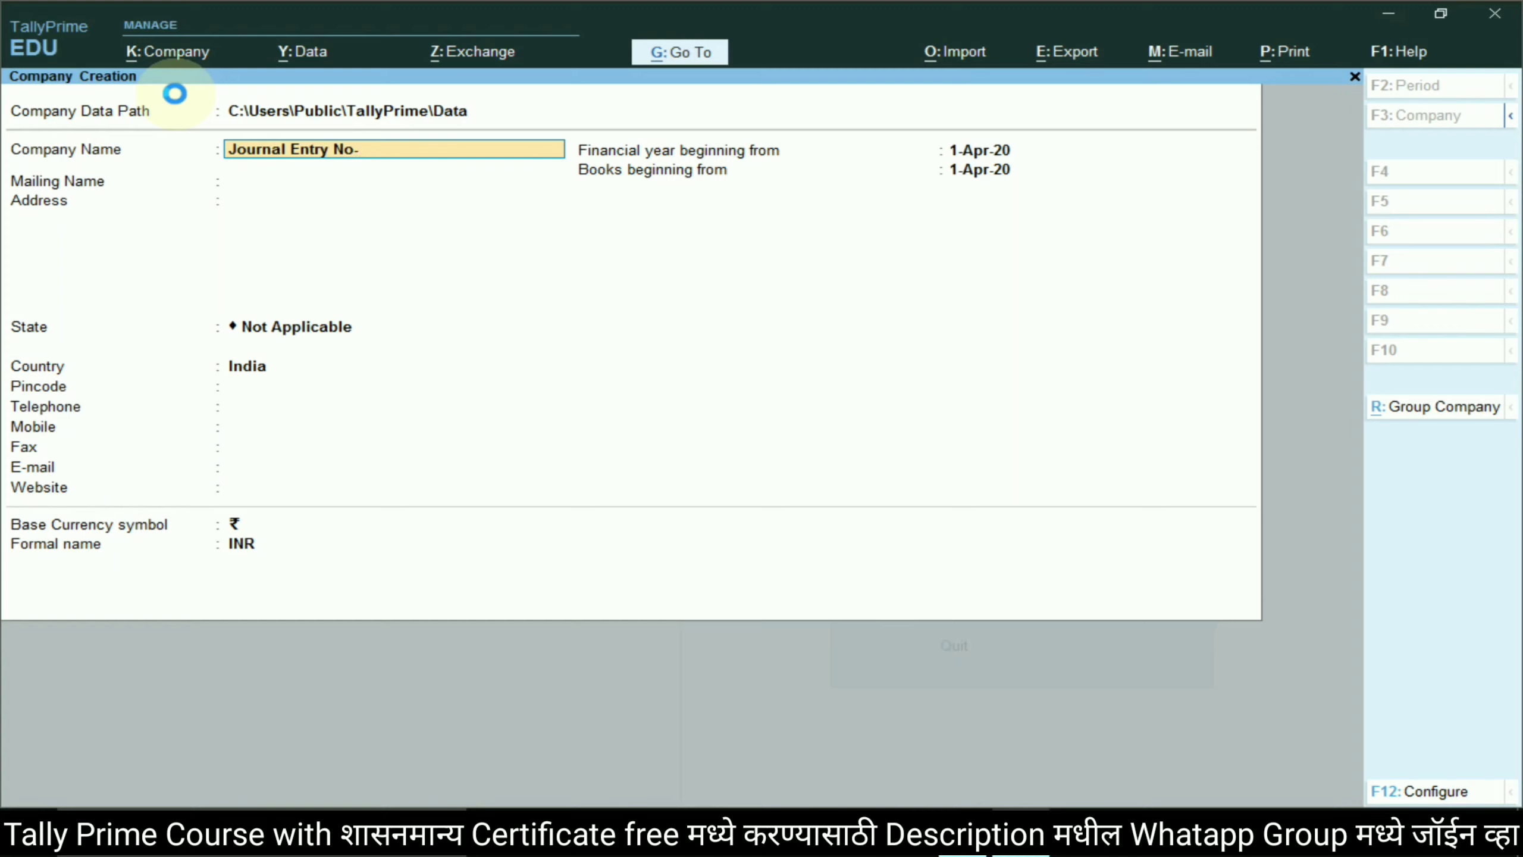
- Create the company "Journal Entry No-3" with state Maharashtra, country India and books beginning 1-Apr-20
key("Return")
key("Return")
key("Return")
type("Maha")
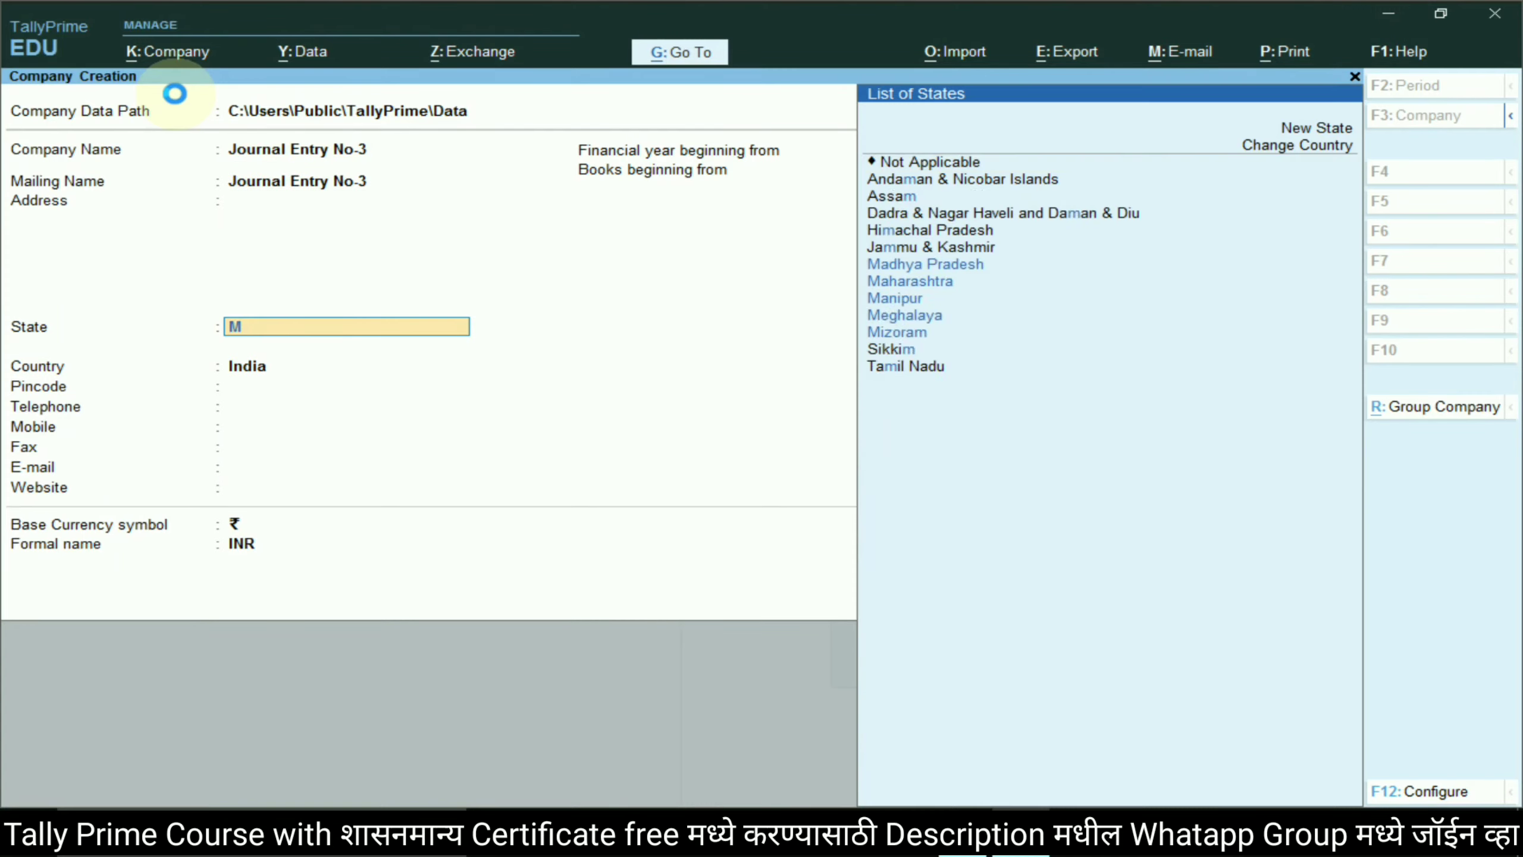
key("Return")
key("Return")
key("Return")
key("Return")
key("Return")
key("Return")
key("Return")
key("Return")
key("Return")
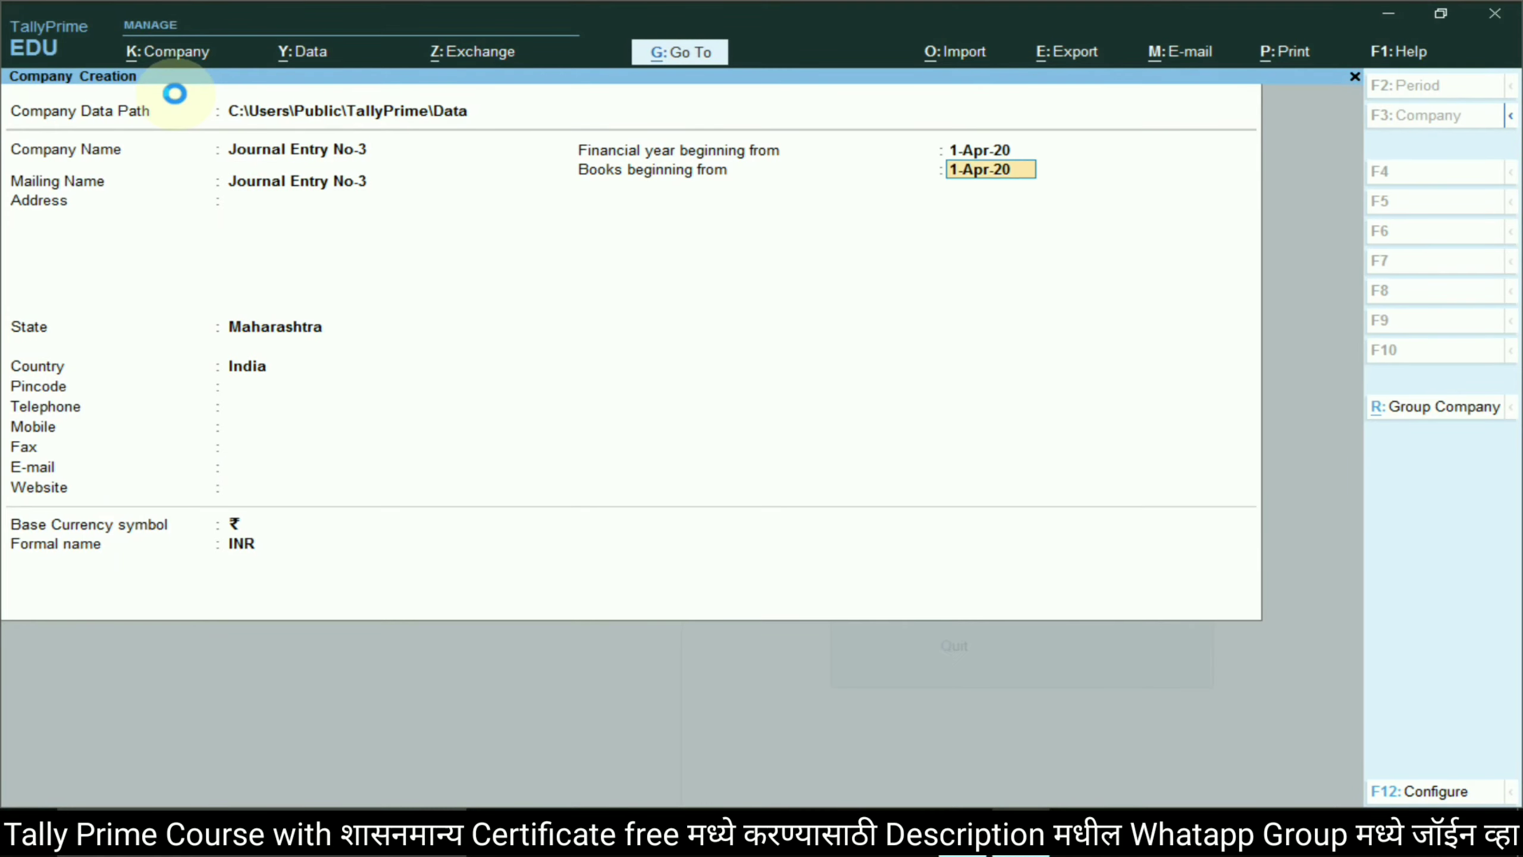
key("Return")
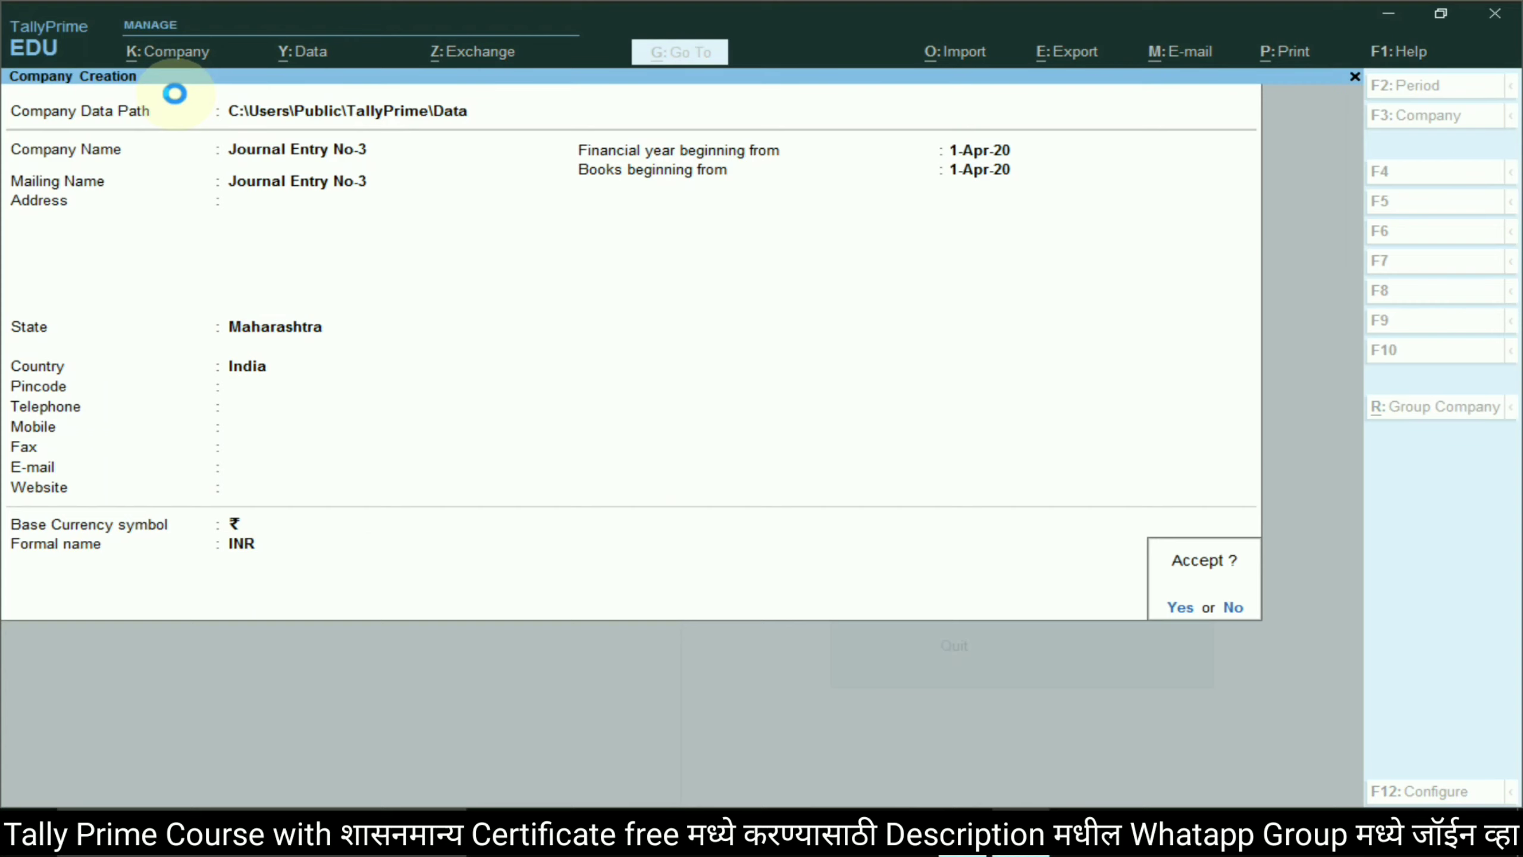
key("Return")
- Set bill-wise entry, inventory, GST and TDS to No in the new company's features and accept them
key("Return")
key("n")
key("n")
key("n")
key("n")
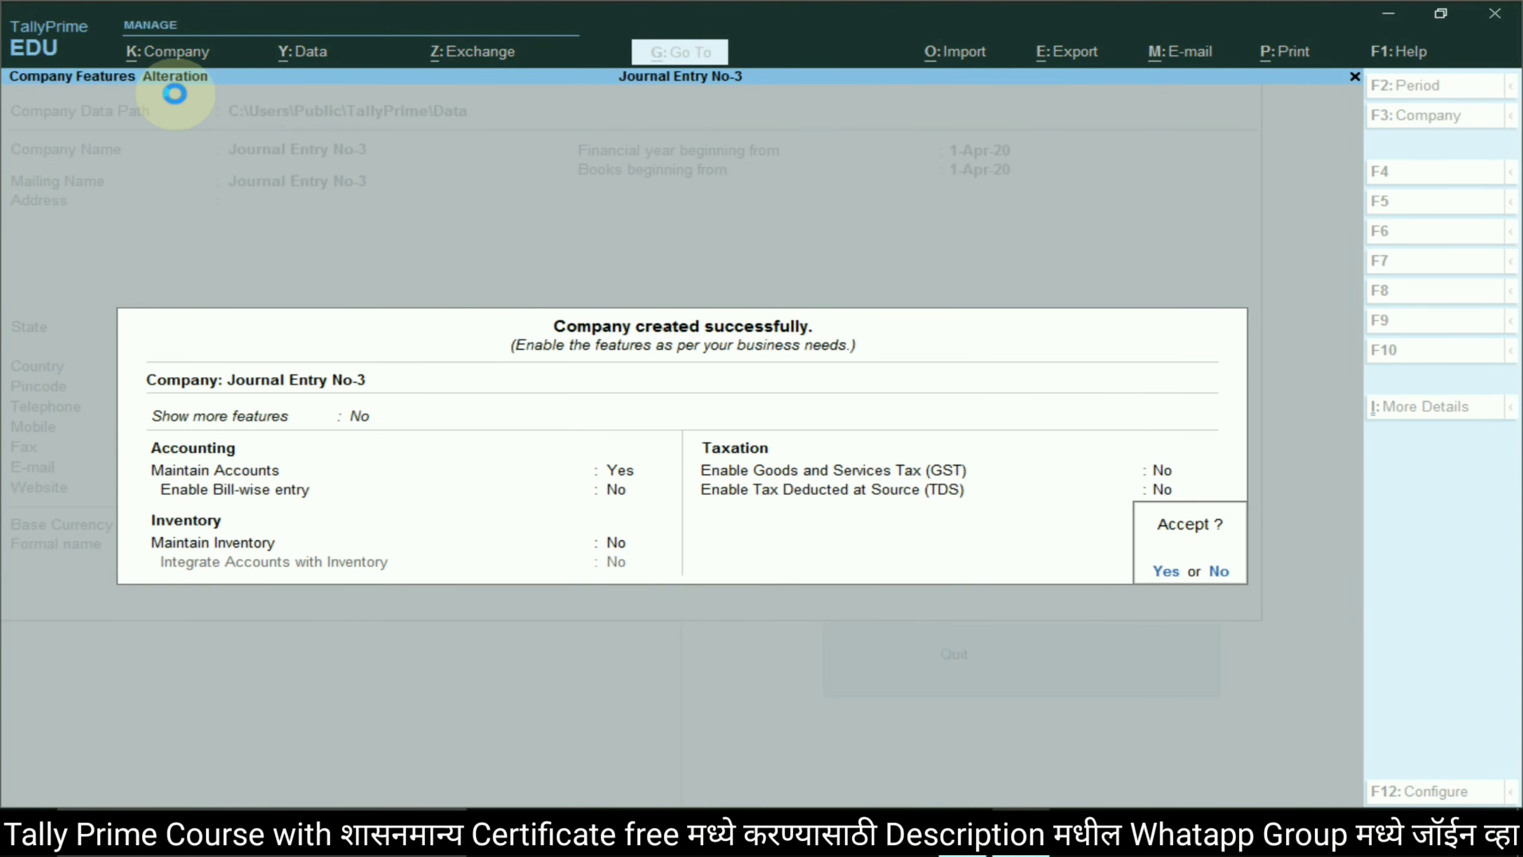
key("Return")
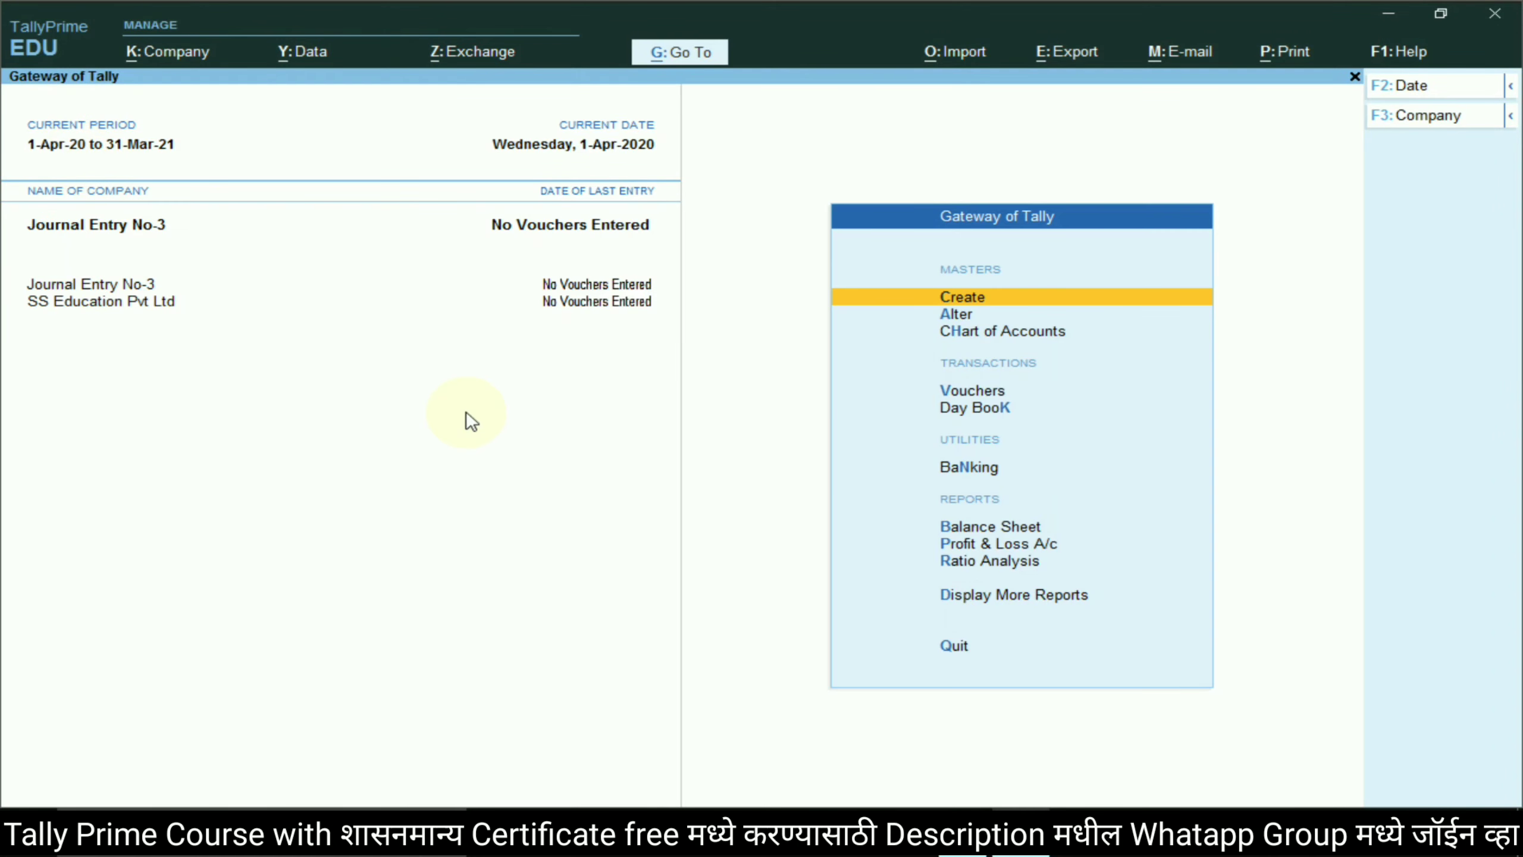
- Check the voucher type for the 01-04-2020 entry in the Word exercise and start a Receipt voucher in TallyPrime
key("alt+Tab")
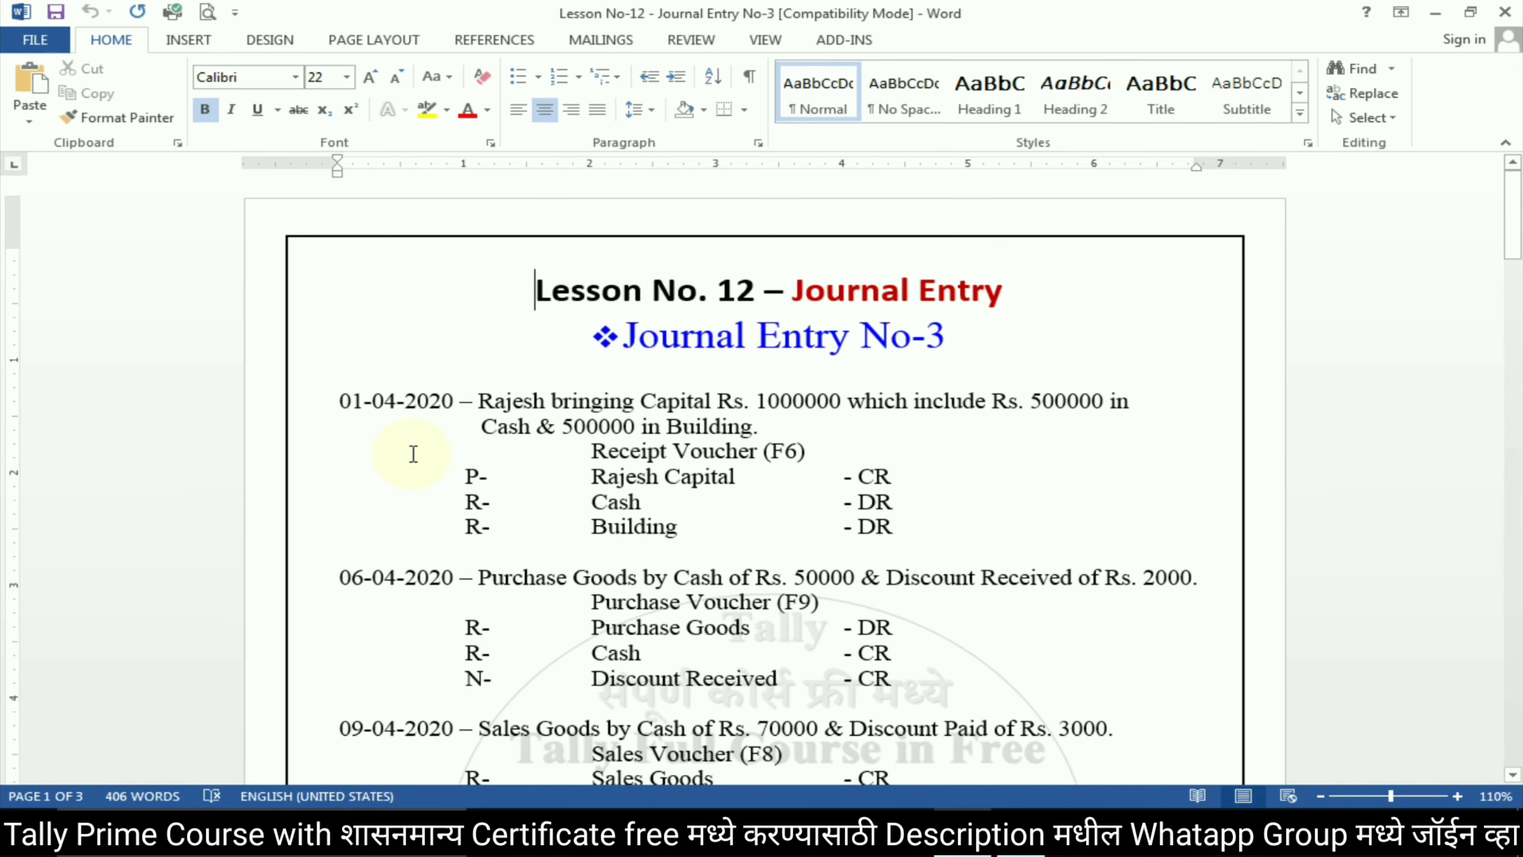
key("alt+Tab")
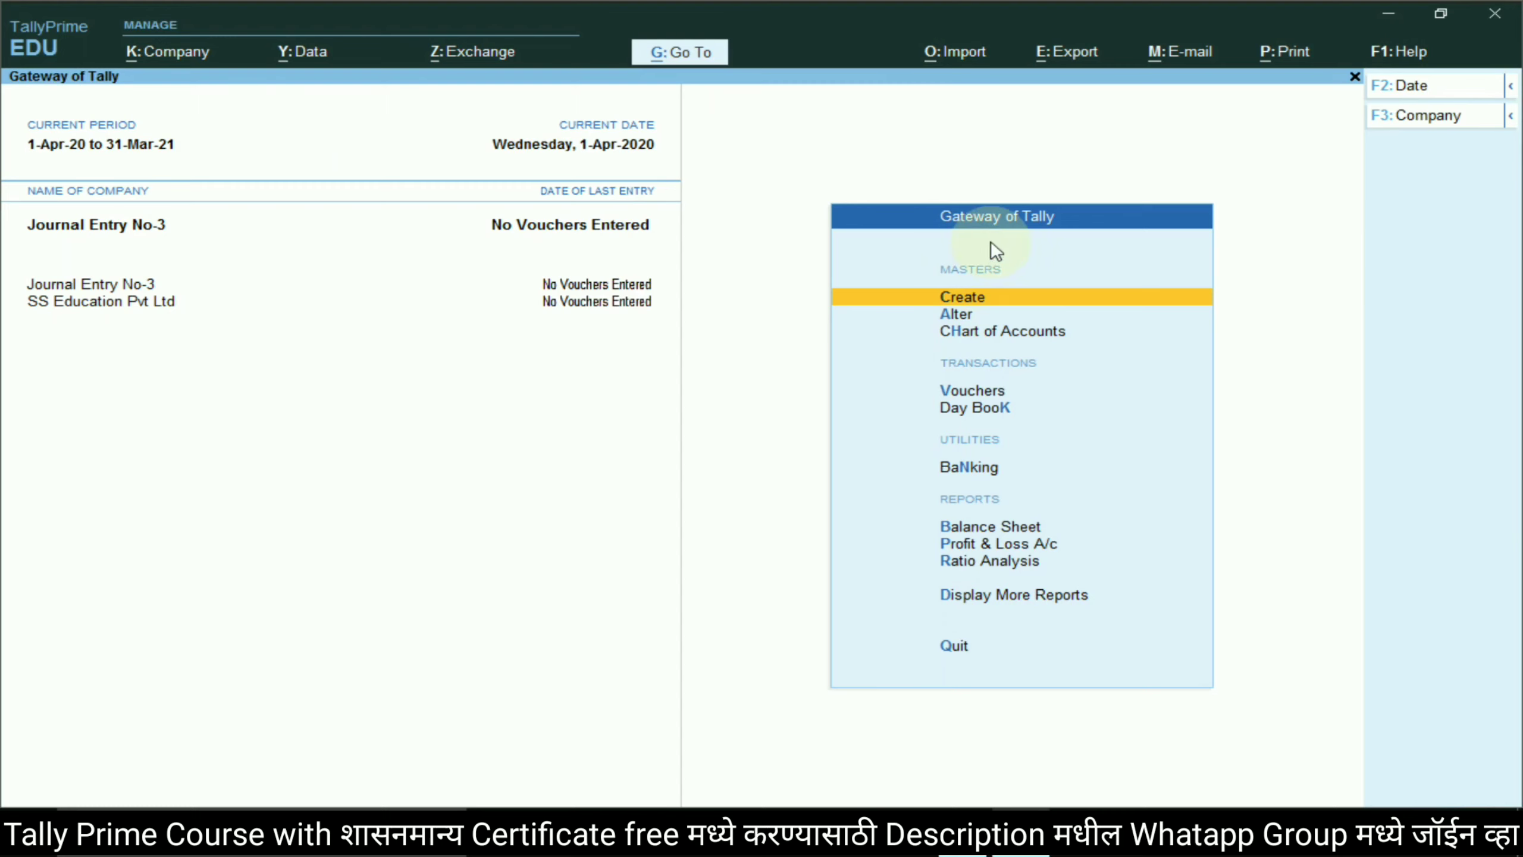
left_click(959, 390)
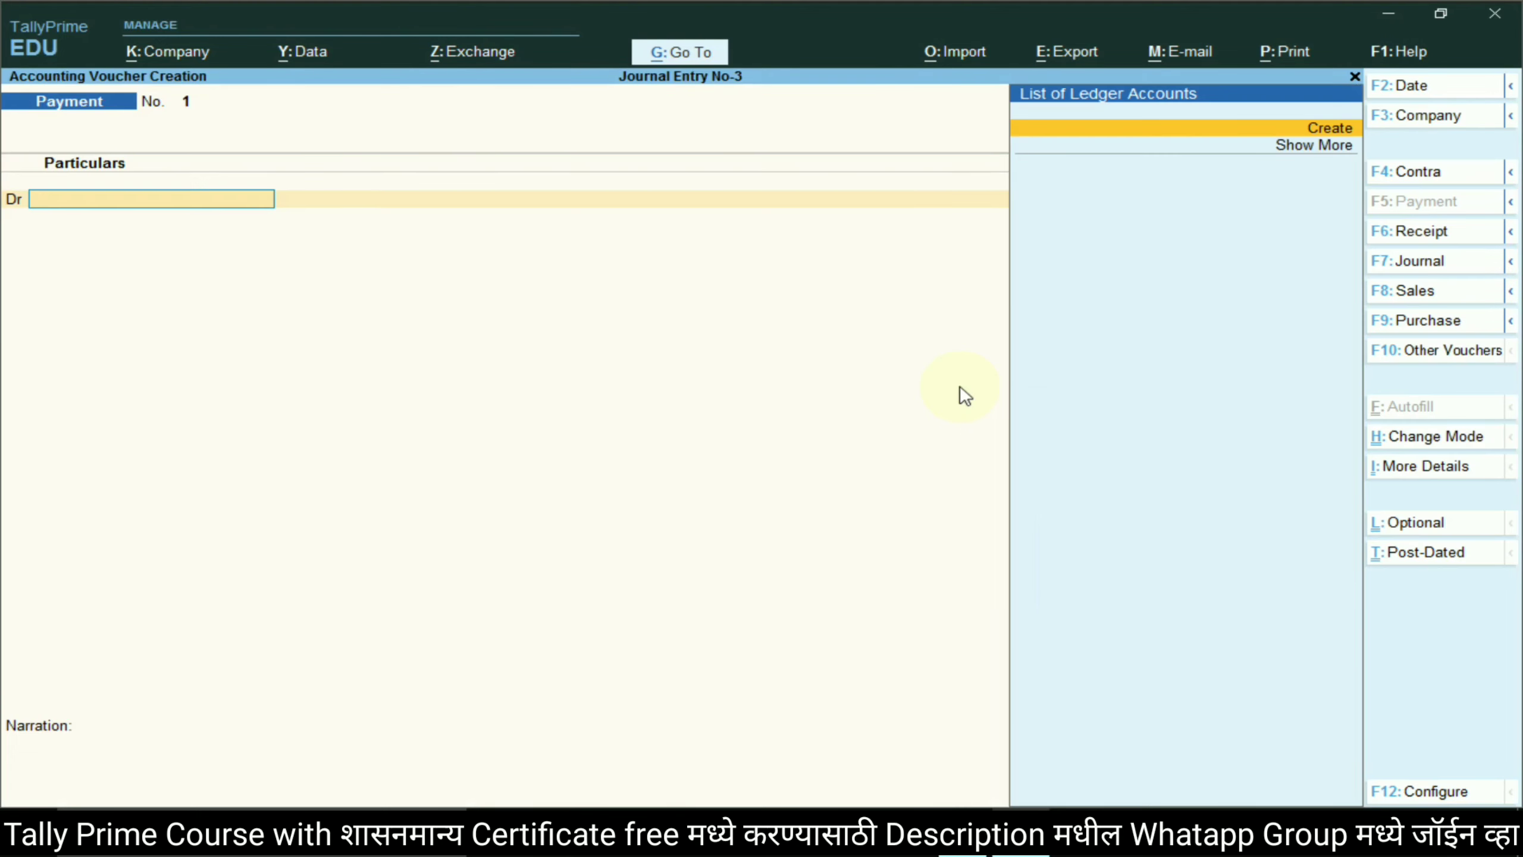
key("alt+Tab")
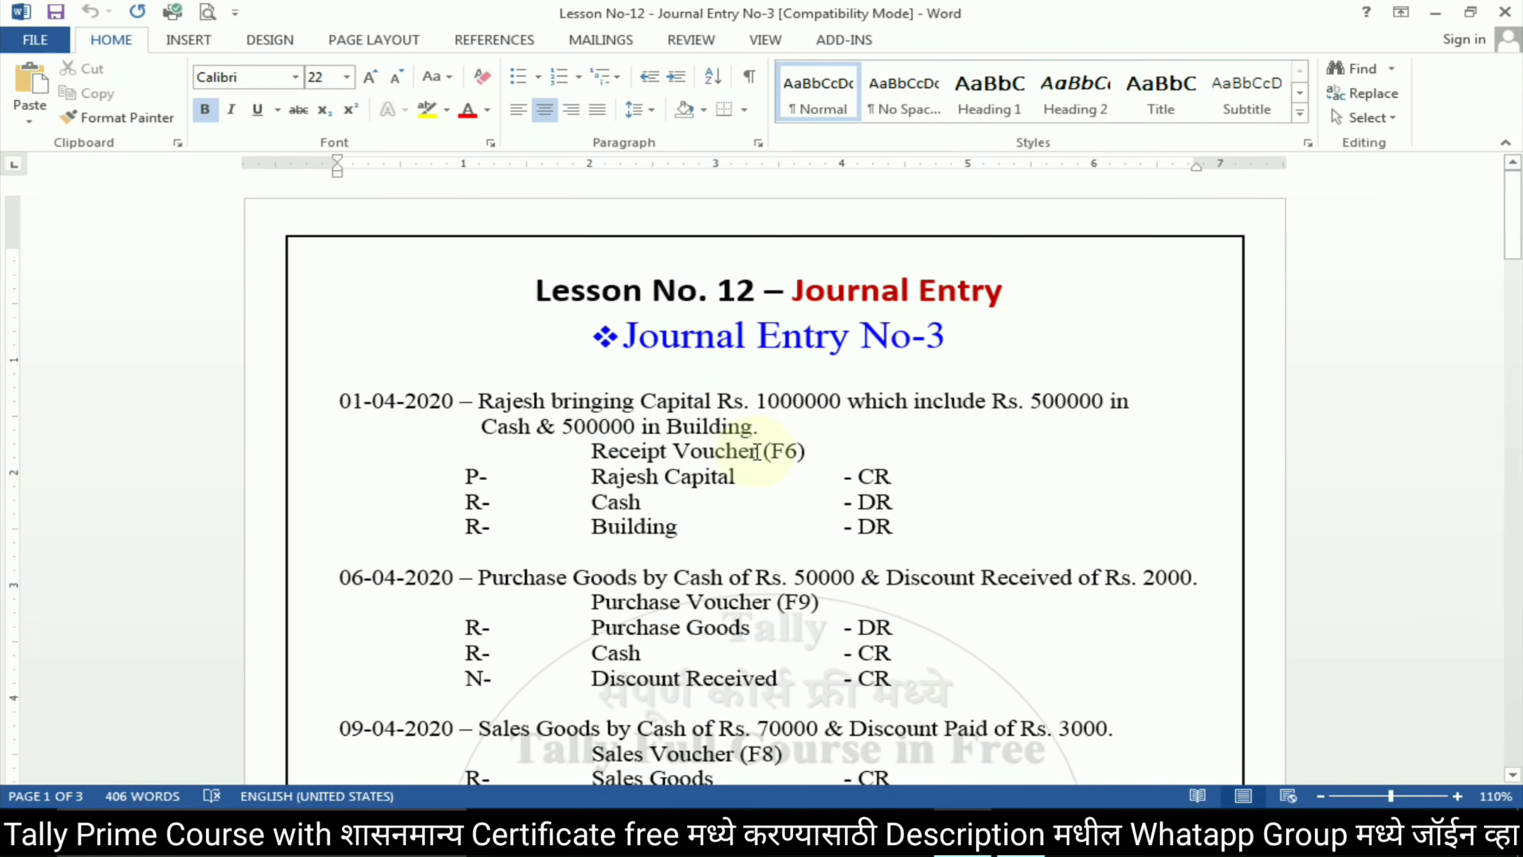
key("alt+Tab")
left_click(1382, 234)
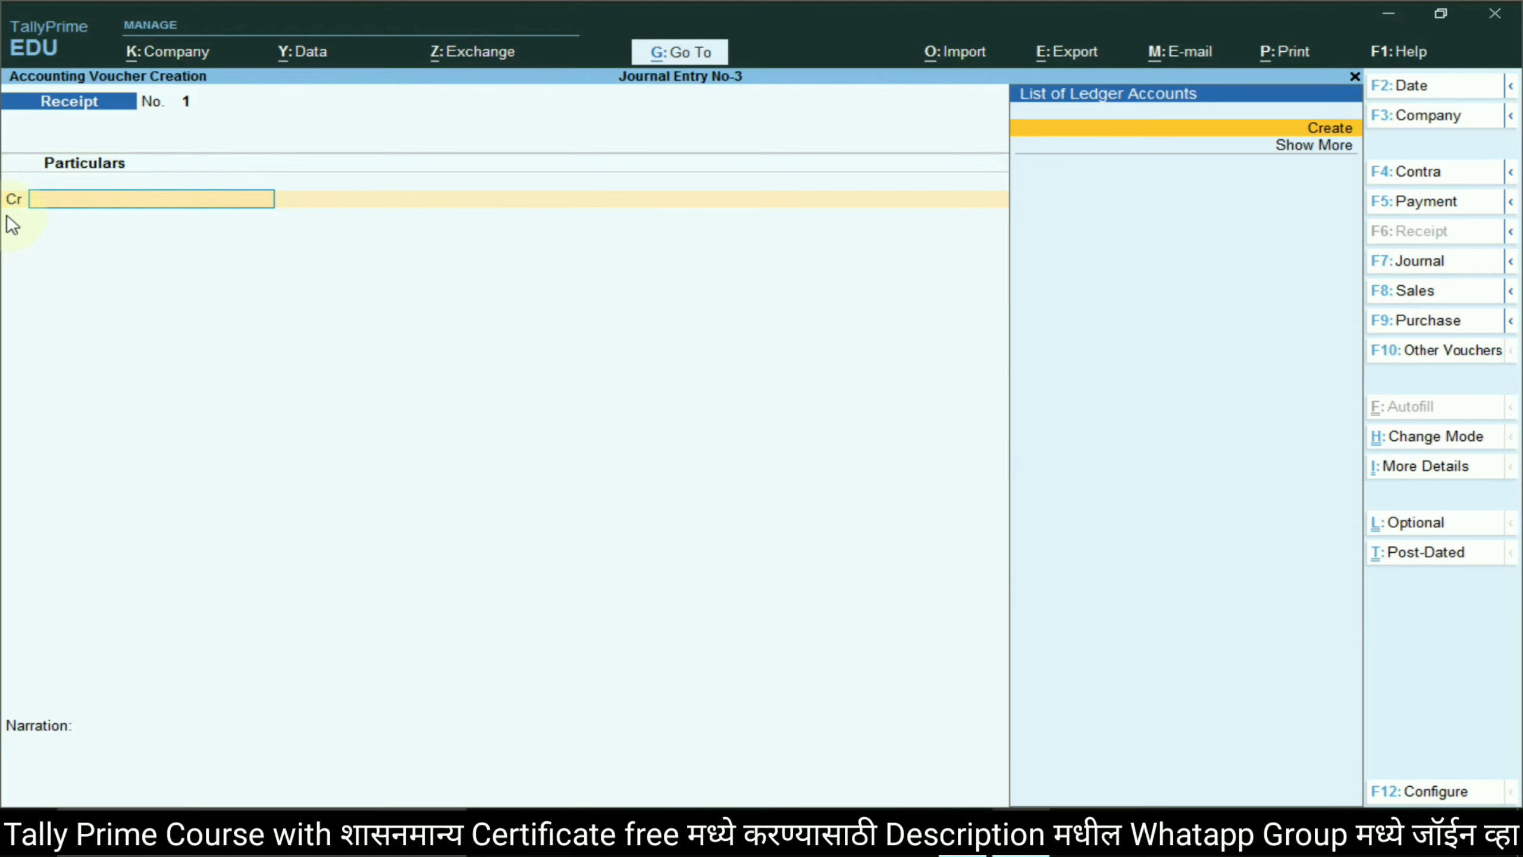
- Copy the owner's capital ledger name from the 01-04-2020 entry in Word and return to the TallyPrime receipt voucher
key("alt+Tab")
left_click_drag(593, 477, 717, 478)
left_click(781, 502)
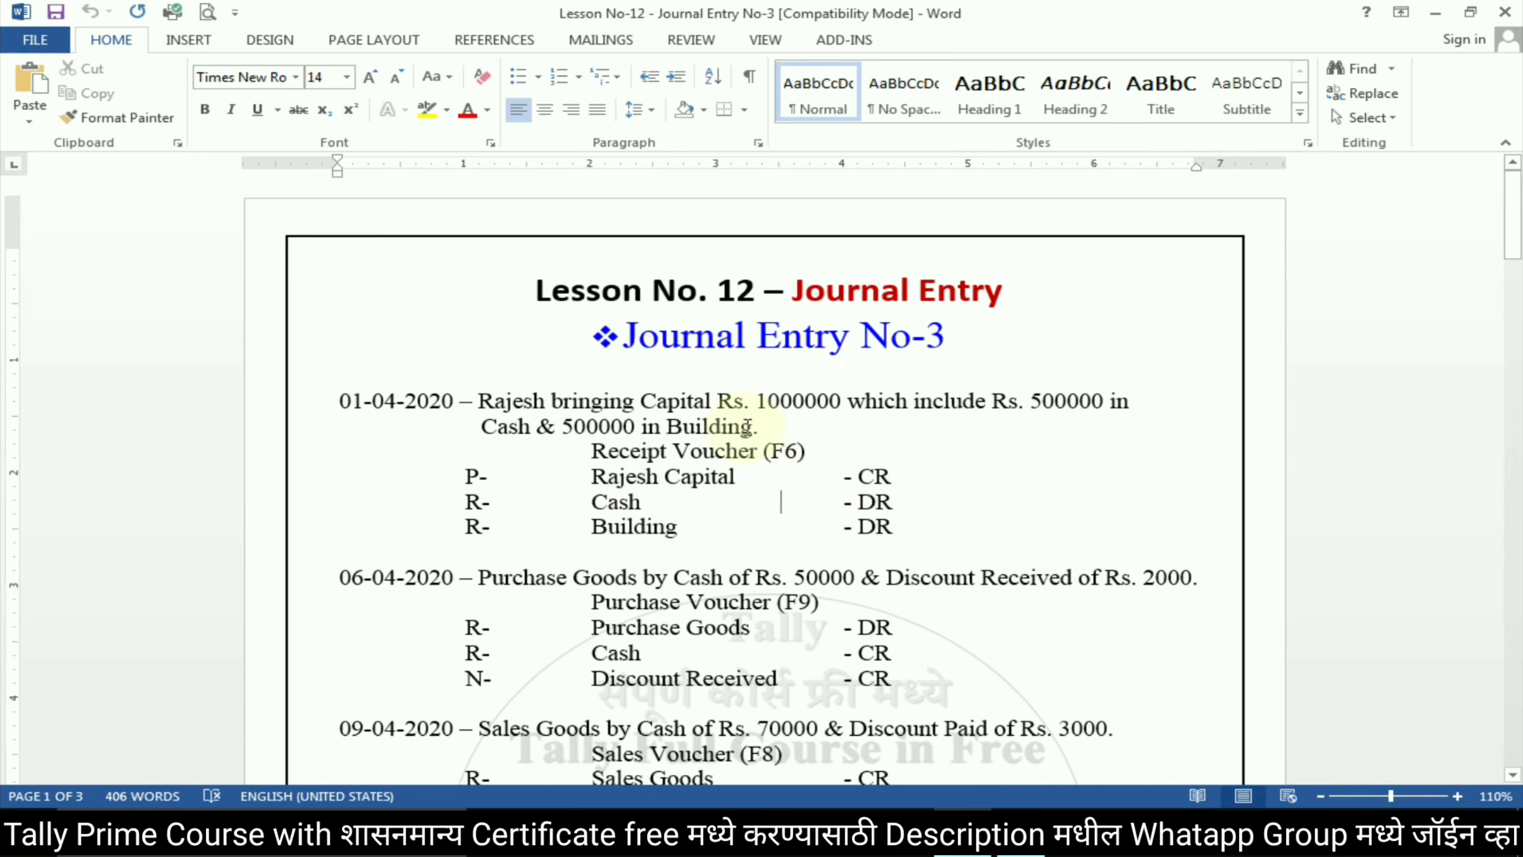
key("alt+Tab")
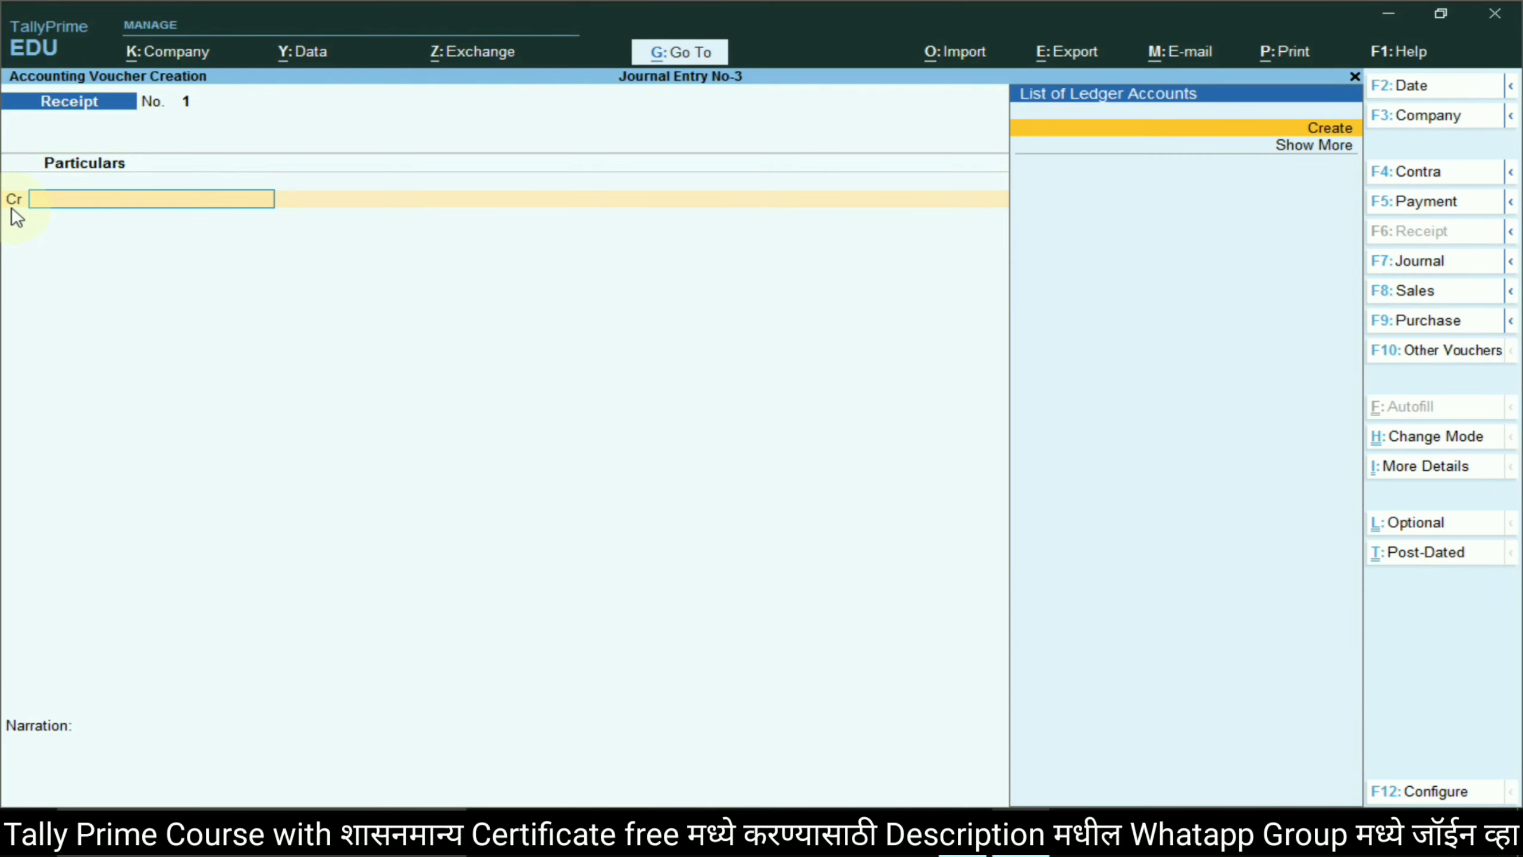
key("alt+Tab")
left_click_drag(592, 477, 731, 482)
key("alt+Tab")
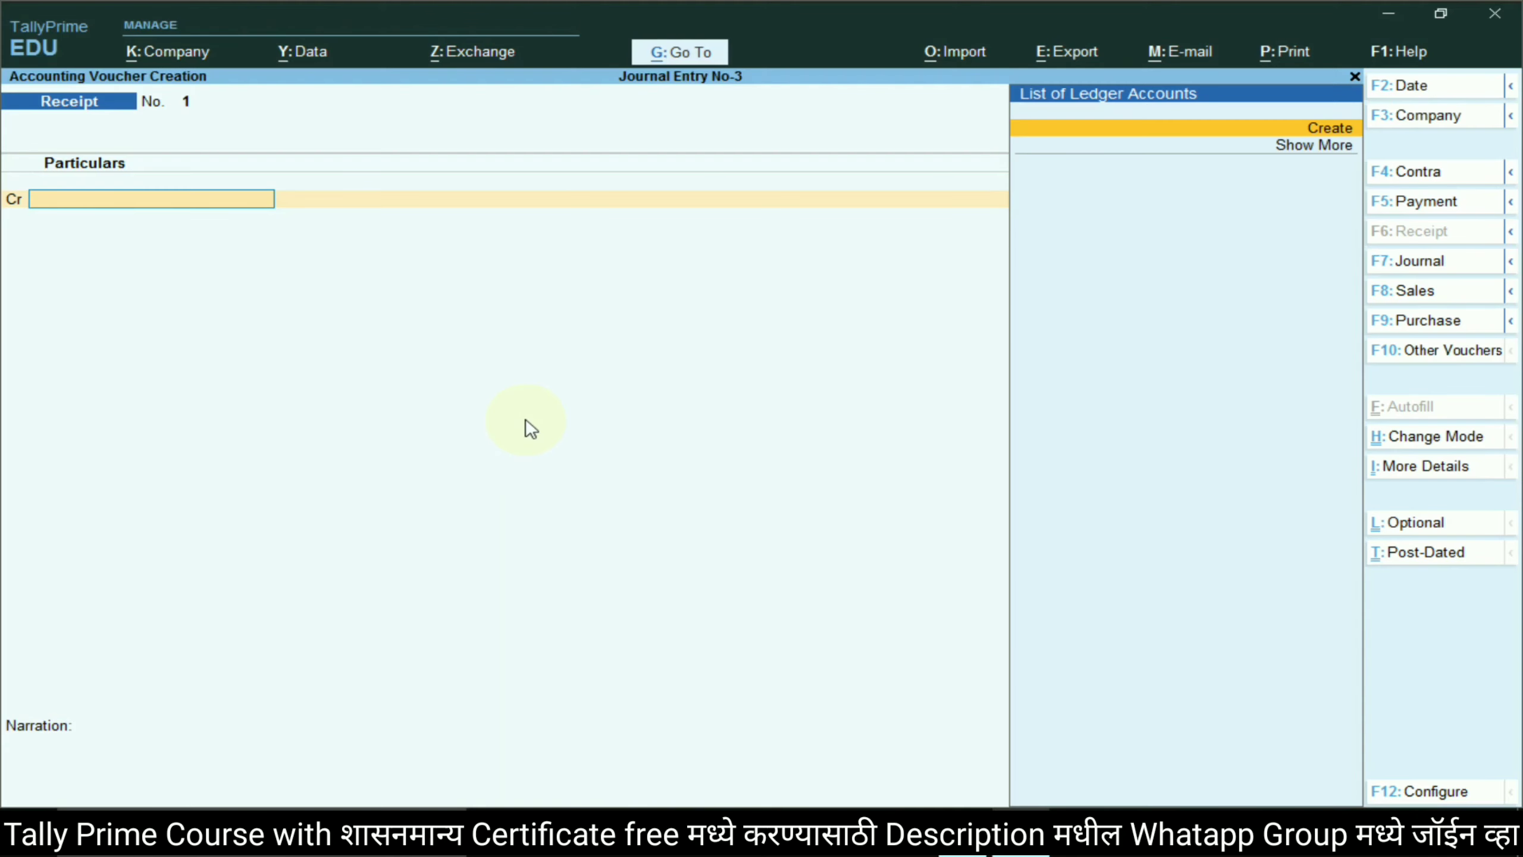
- Create the owner's capital ledger under Capital Account with the copied name and use it on the receipt's credit line
left_click(1322, 128)
key("ctrl+alt+v")
key("Return")
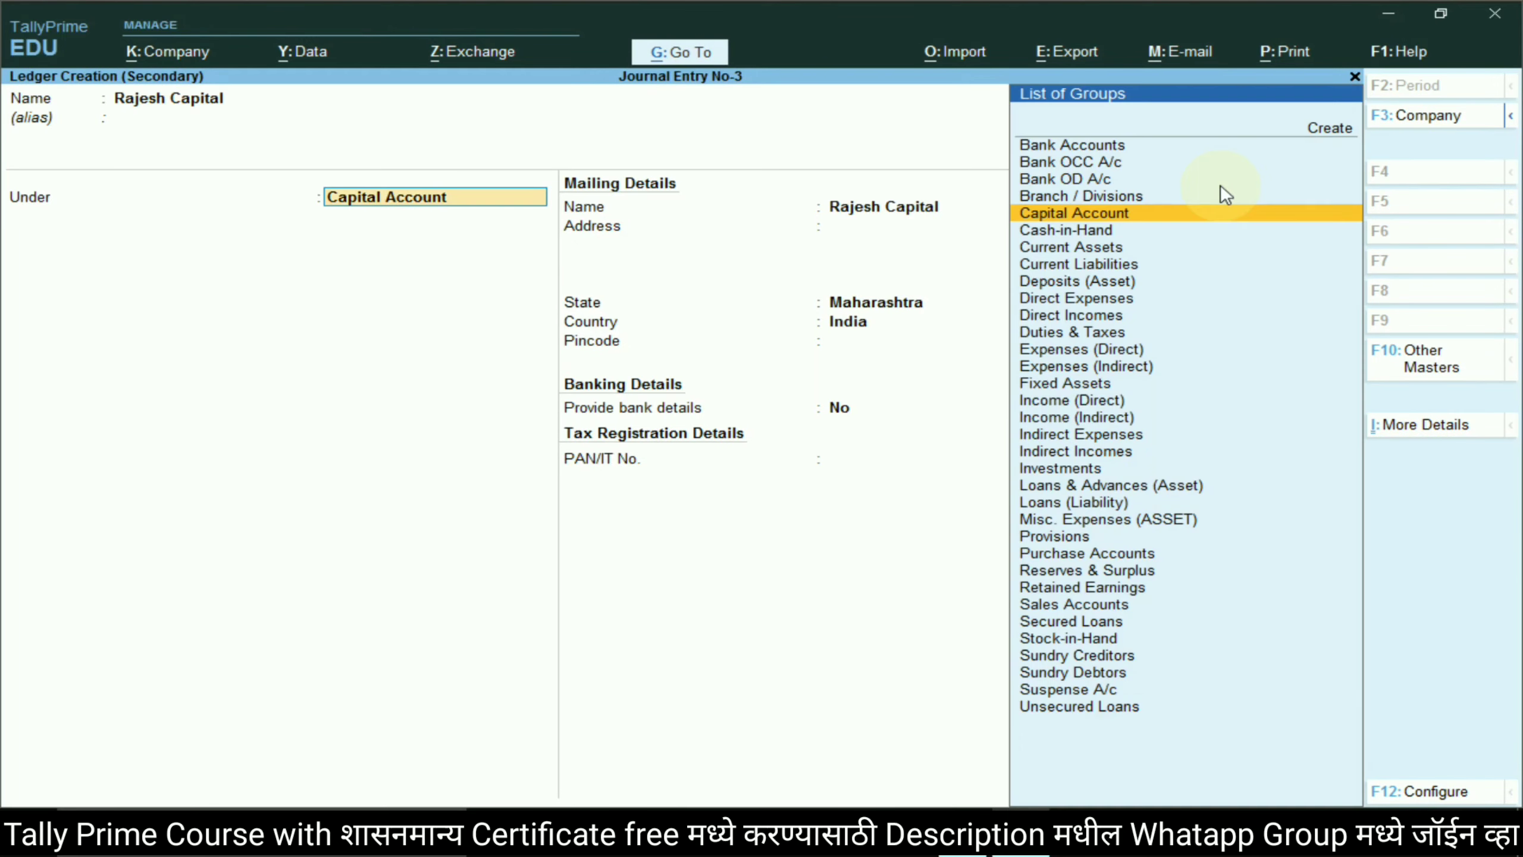
key("Return")
key("Return")
key("Return")
key("Return")
key("Return")
key("Return")
key("Return")
key("Return")
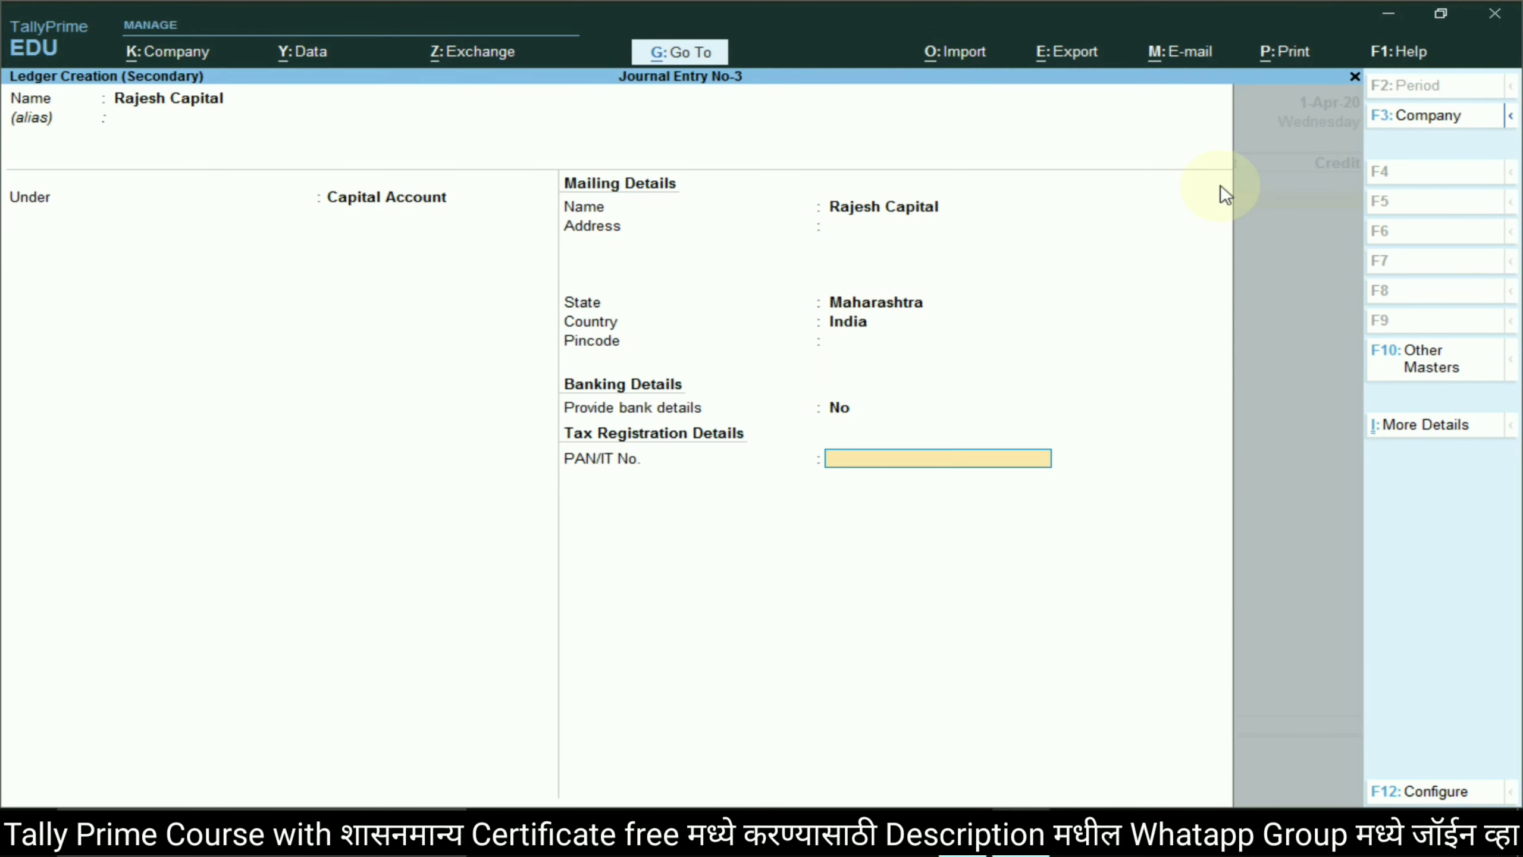
key("Return")
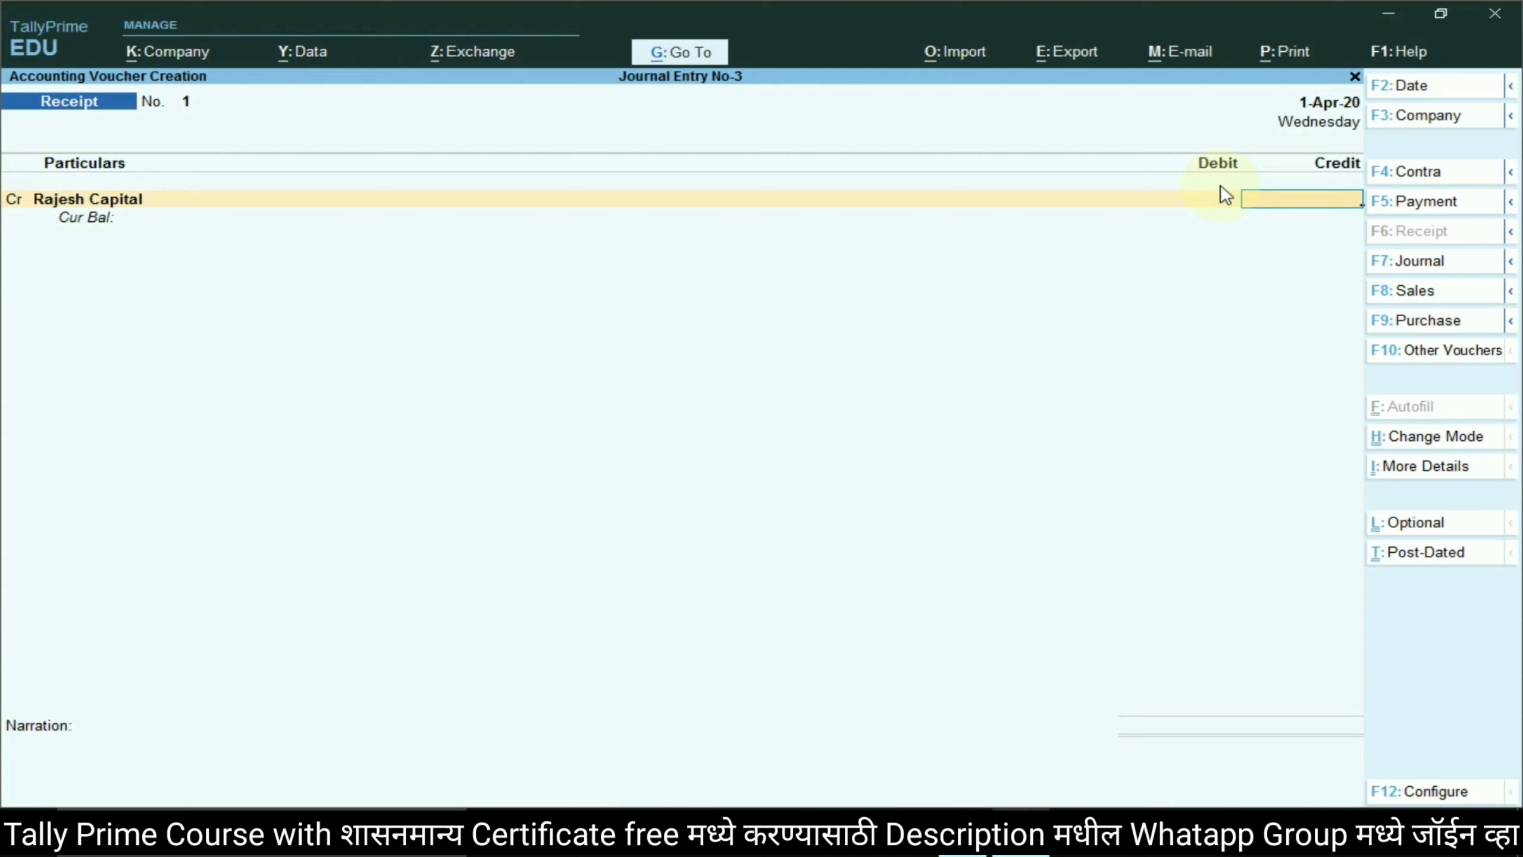
- Copy the amount 1000000 from the Word exercise and enter it as the capital ledger's credit in TallyPrime
key("alt+Tab")
double_click(793, 399)
key("ctrl+c")
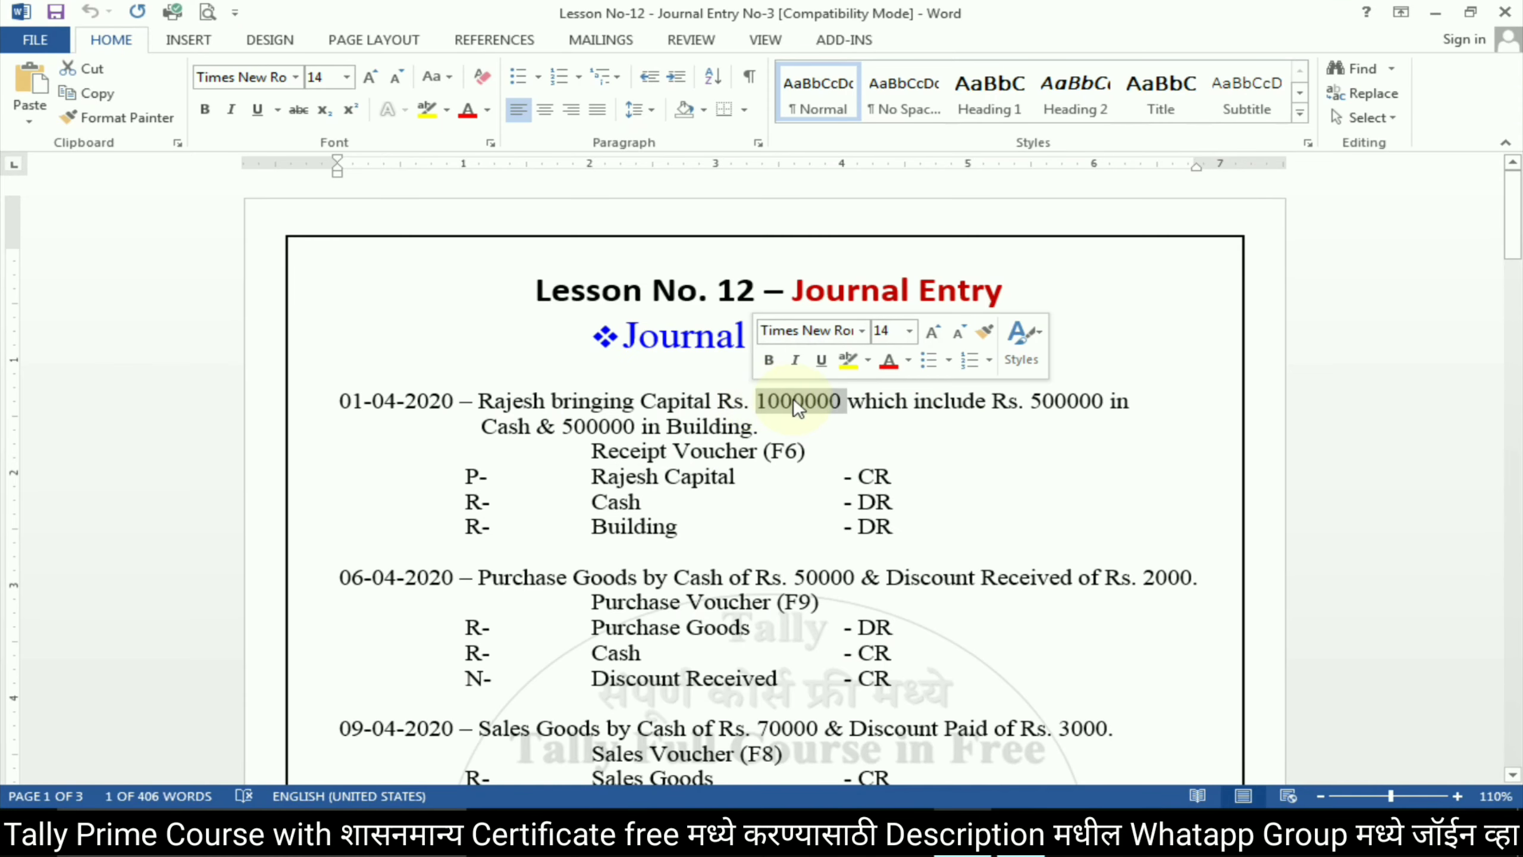
key("alt+Tab")
key("ctrl")
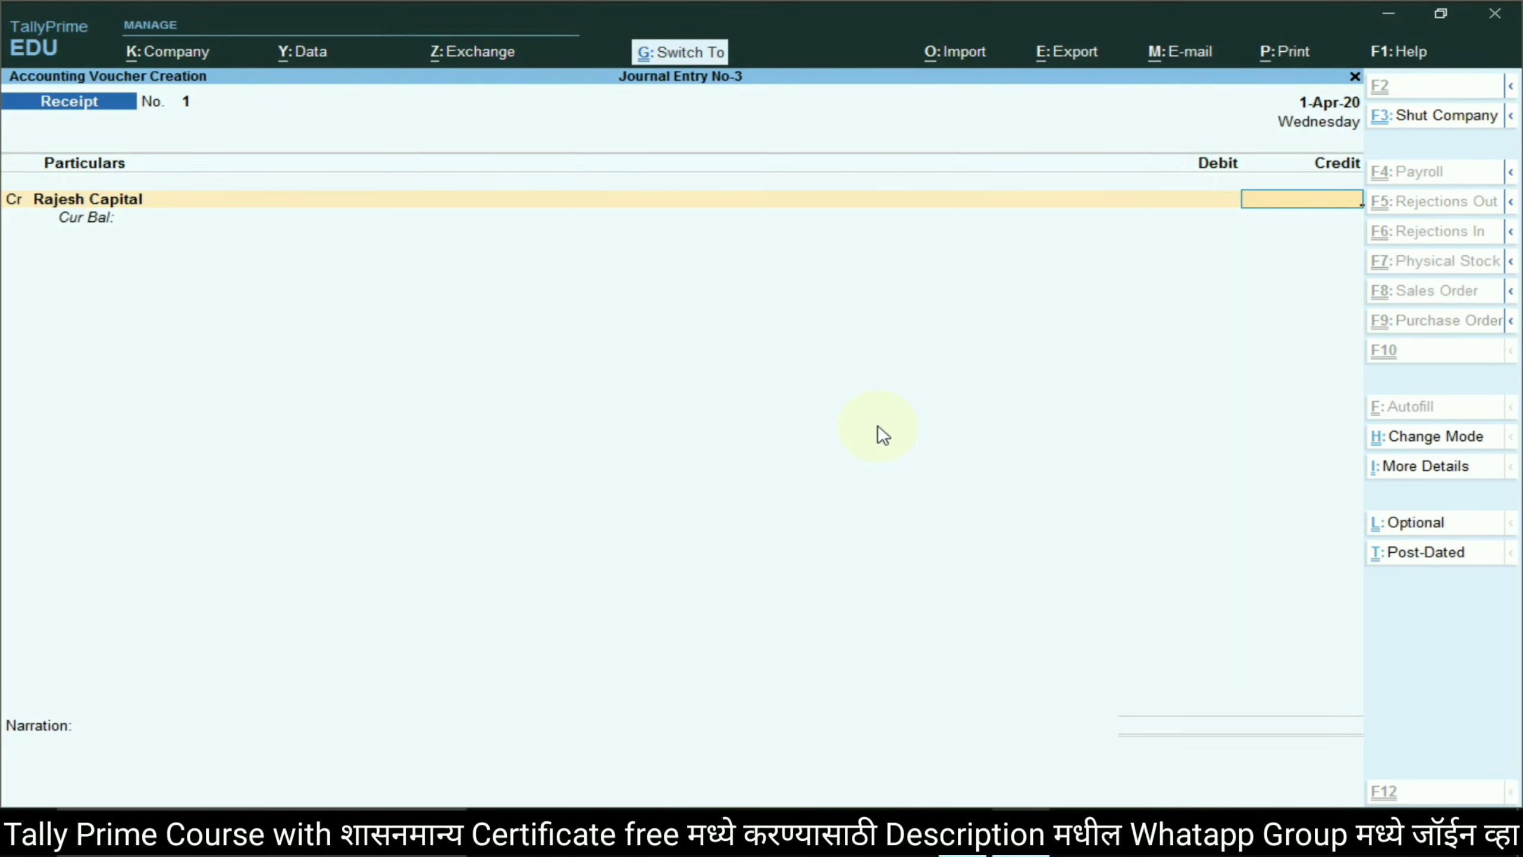
key("ctrl+v")
key("Return")
- Check the debit ledger in the Word exercise and debit Cash with 5,00,000 in the TallyPrime receipt
key("alt+Tab")
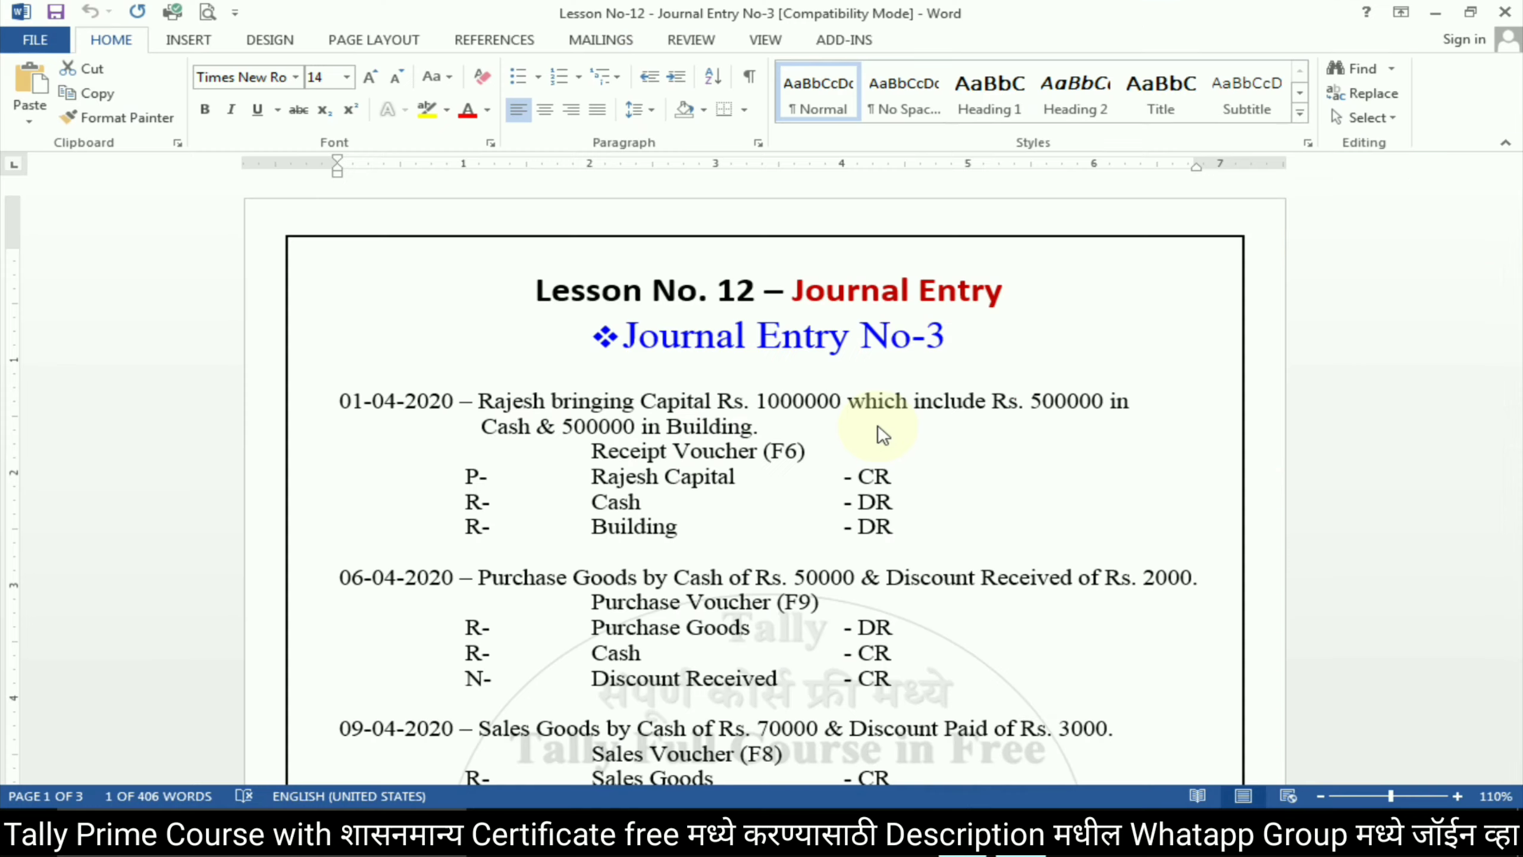
left_click(619, 503)
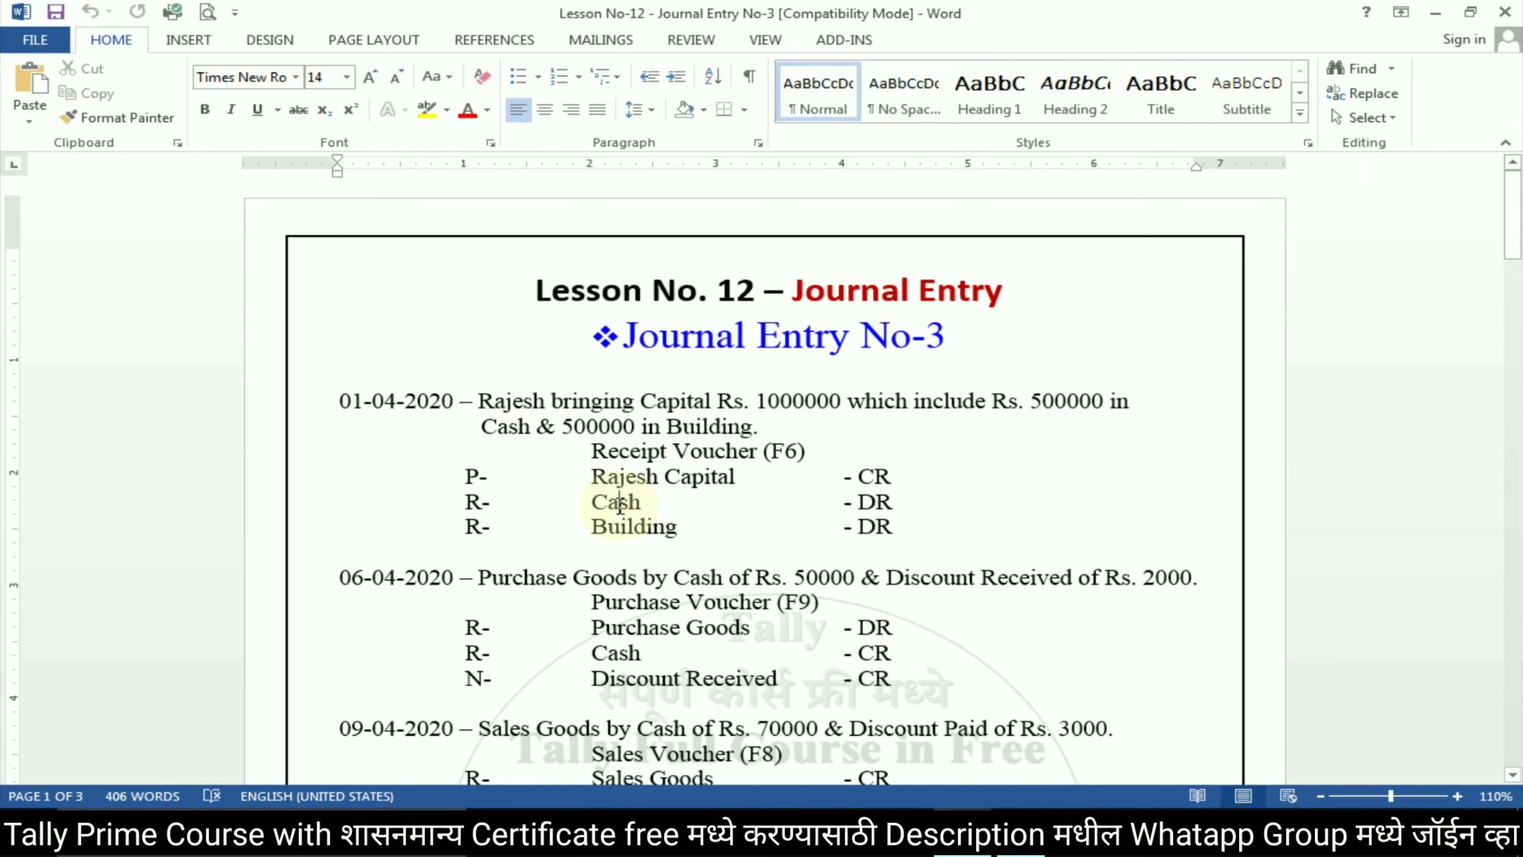
key("alt+Tab")
key("Return")
type("5,00")
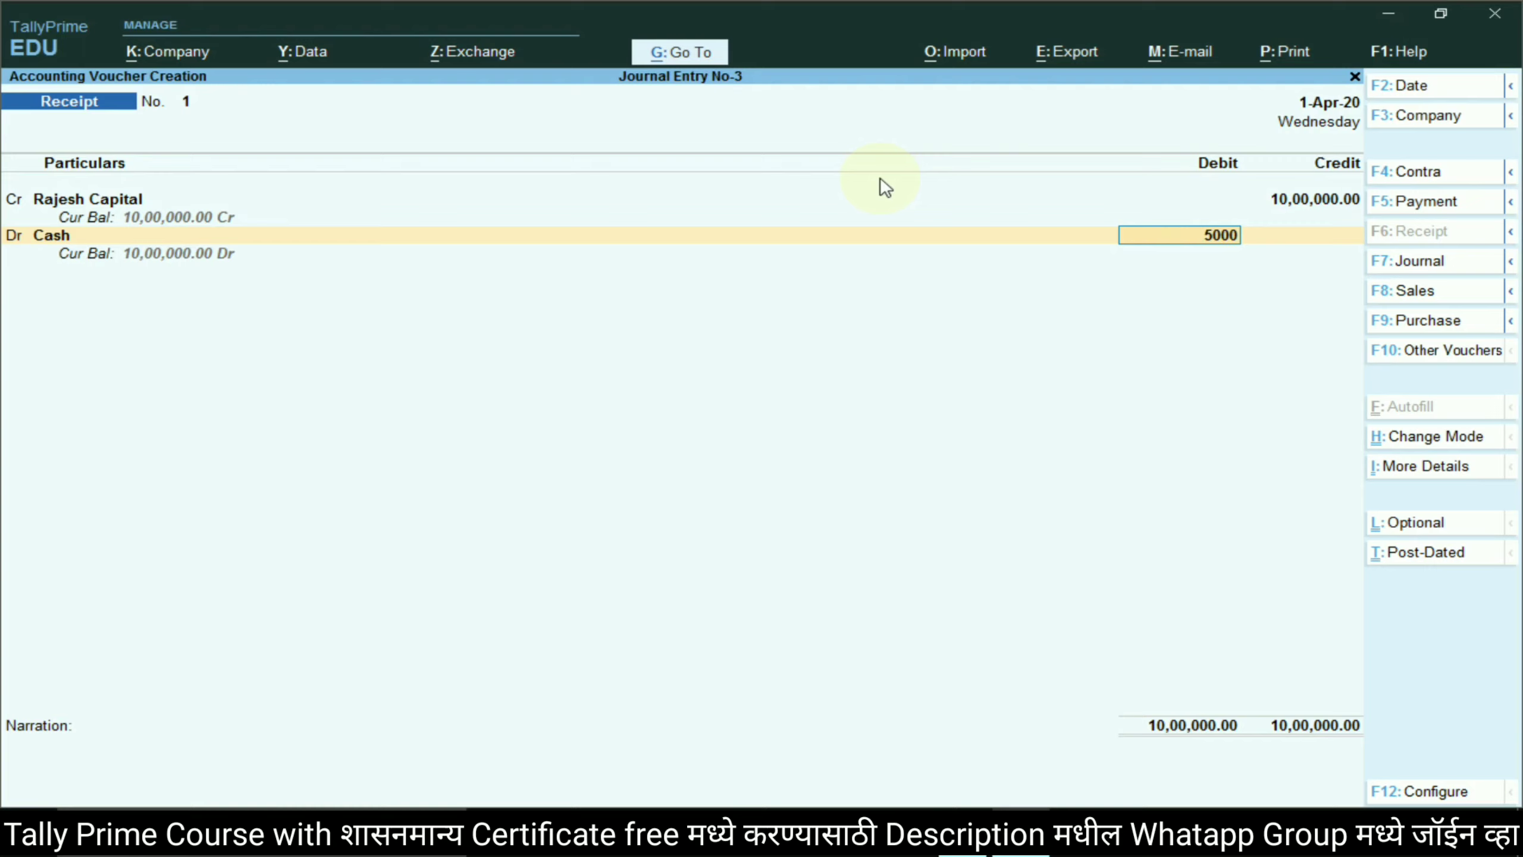
type(",000")
key("Return")
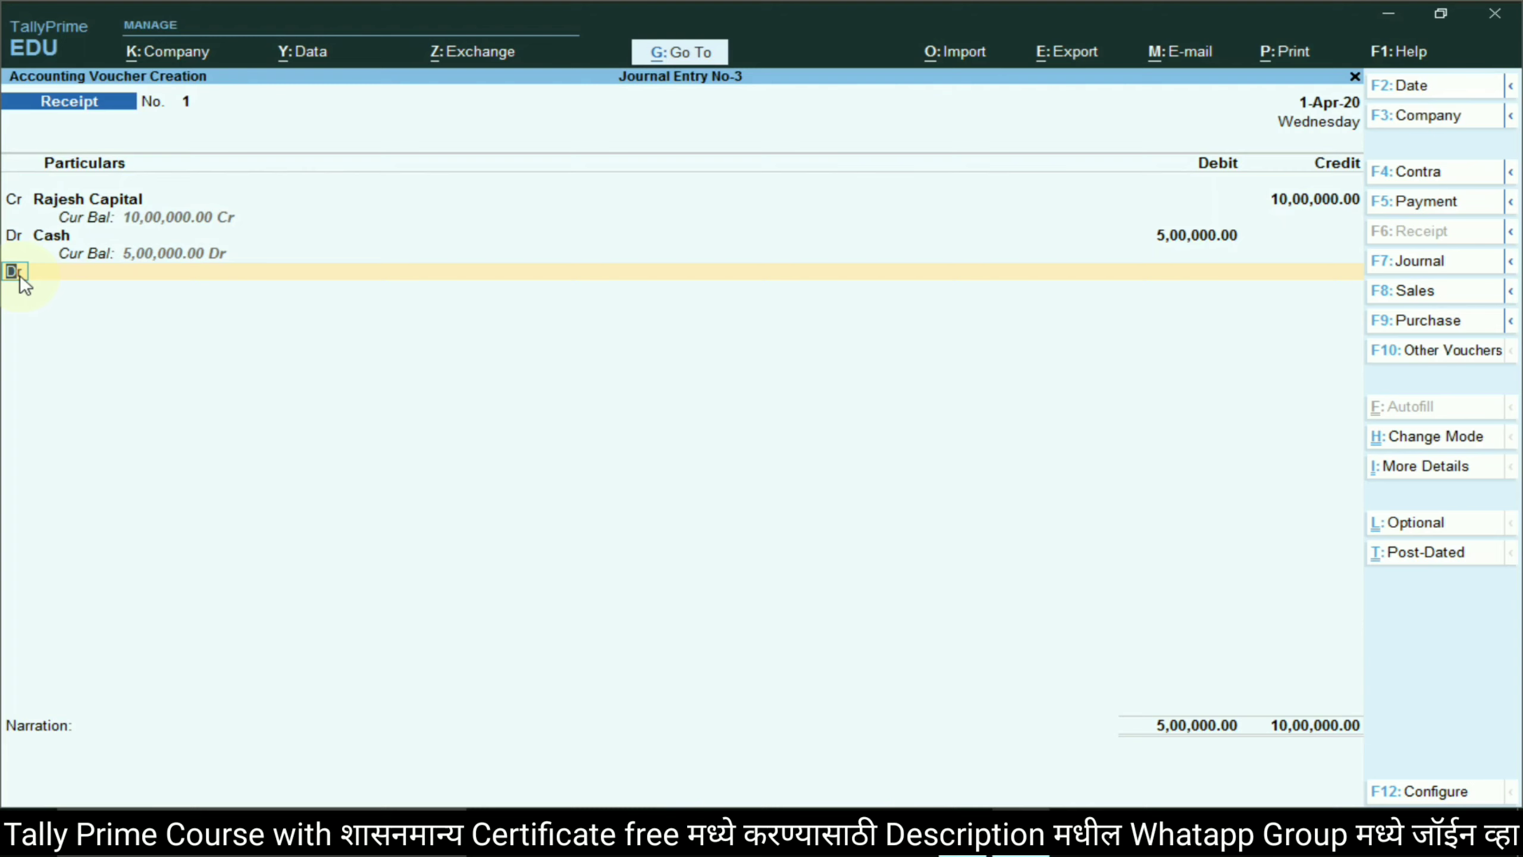
- Start a second debit line in the receipt and copy the ledger name "Building" from the Word exercise
key("Return")
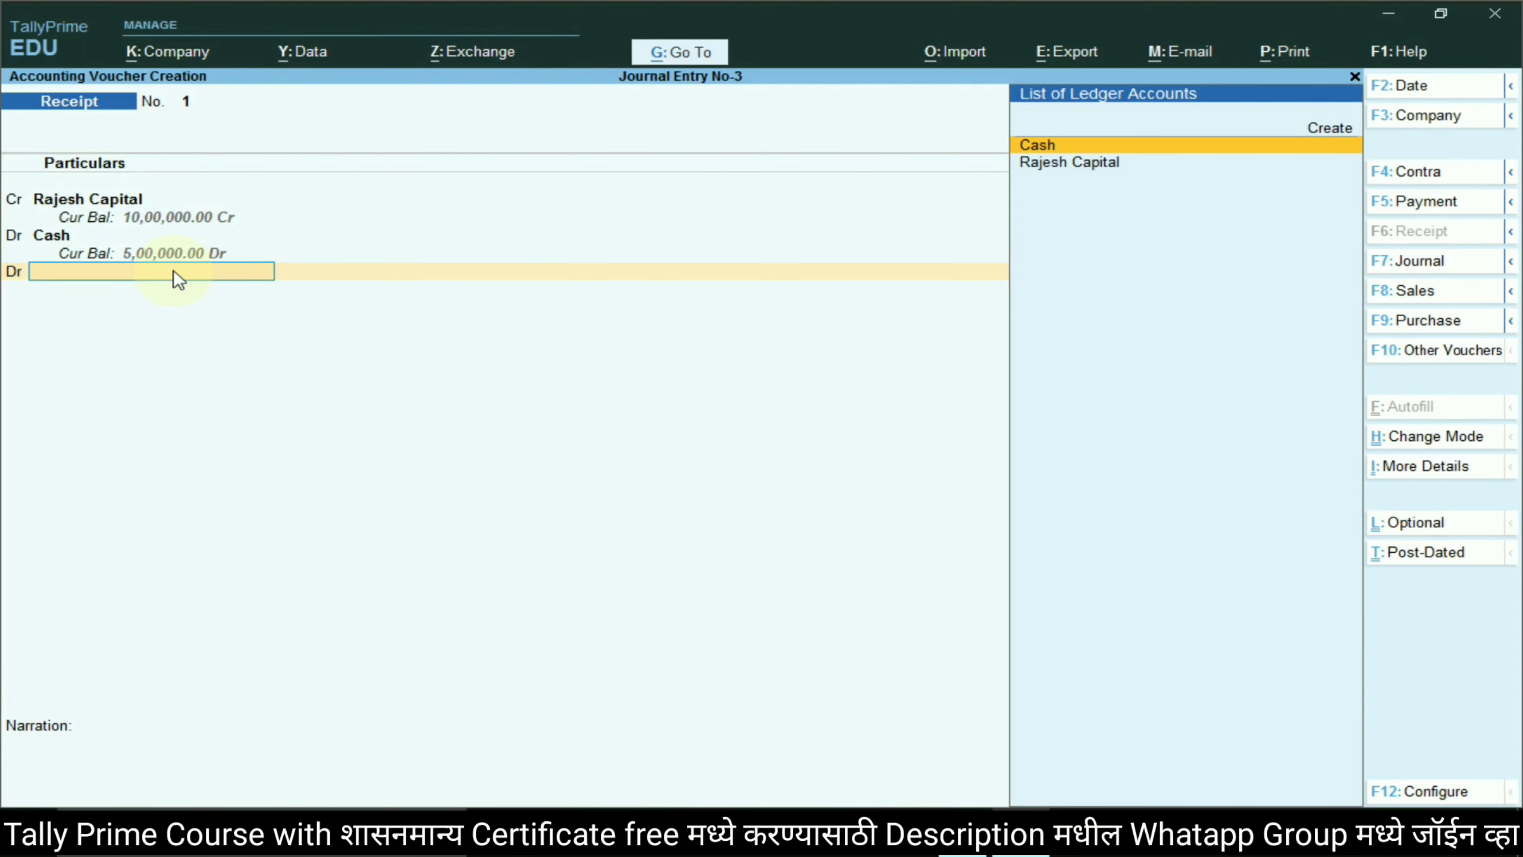
key("alt+Tab")
double_click(652, 527)
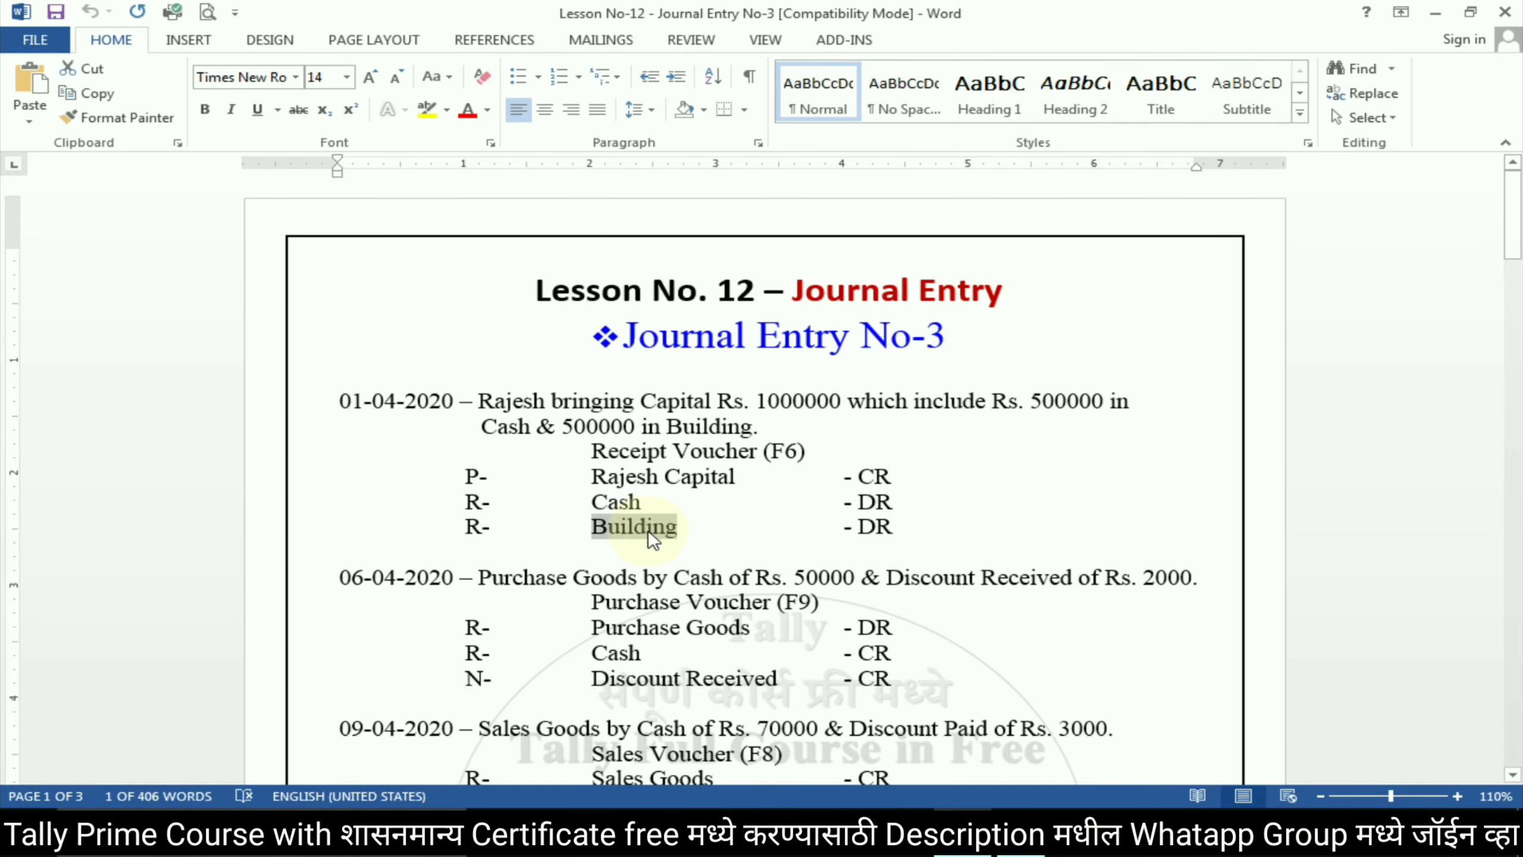
key("alt+Tab")
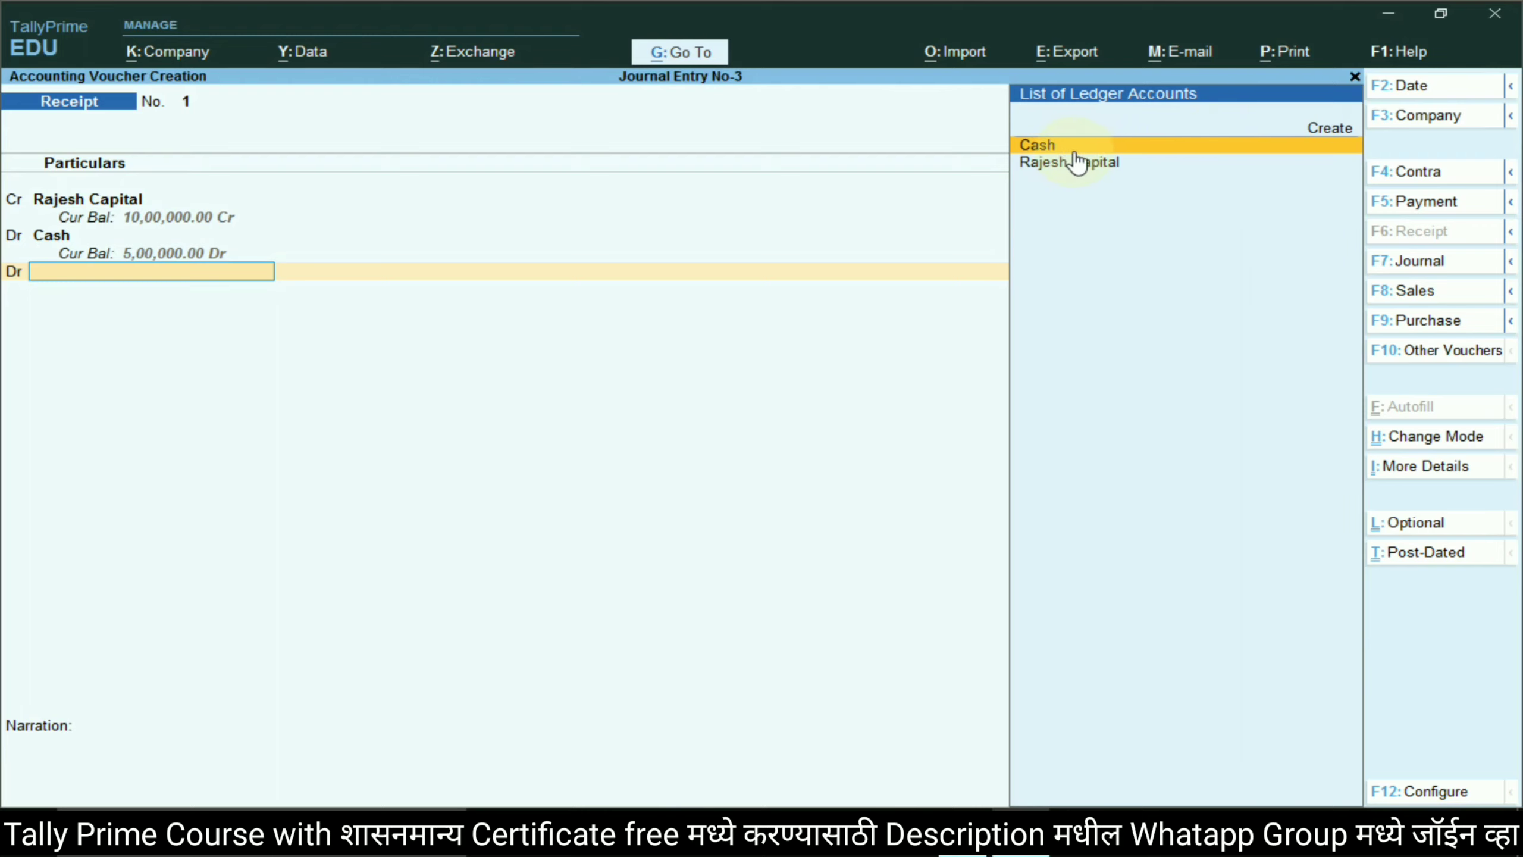
- Create a ledger named Building under Fixed Assets and use it on the receipt's second debit line
left_click(1314, 128)
key("ctrl+v")
key("Return")
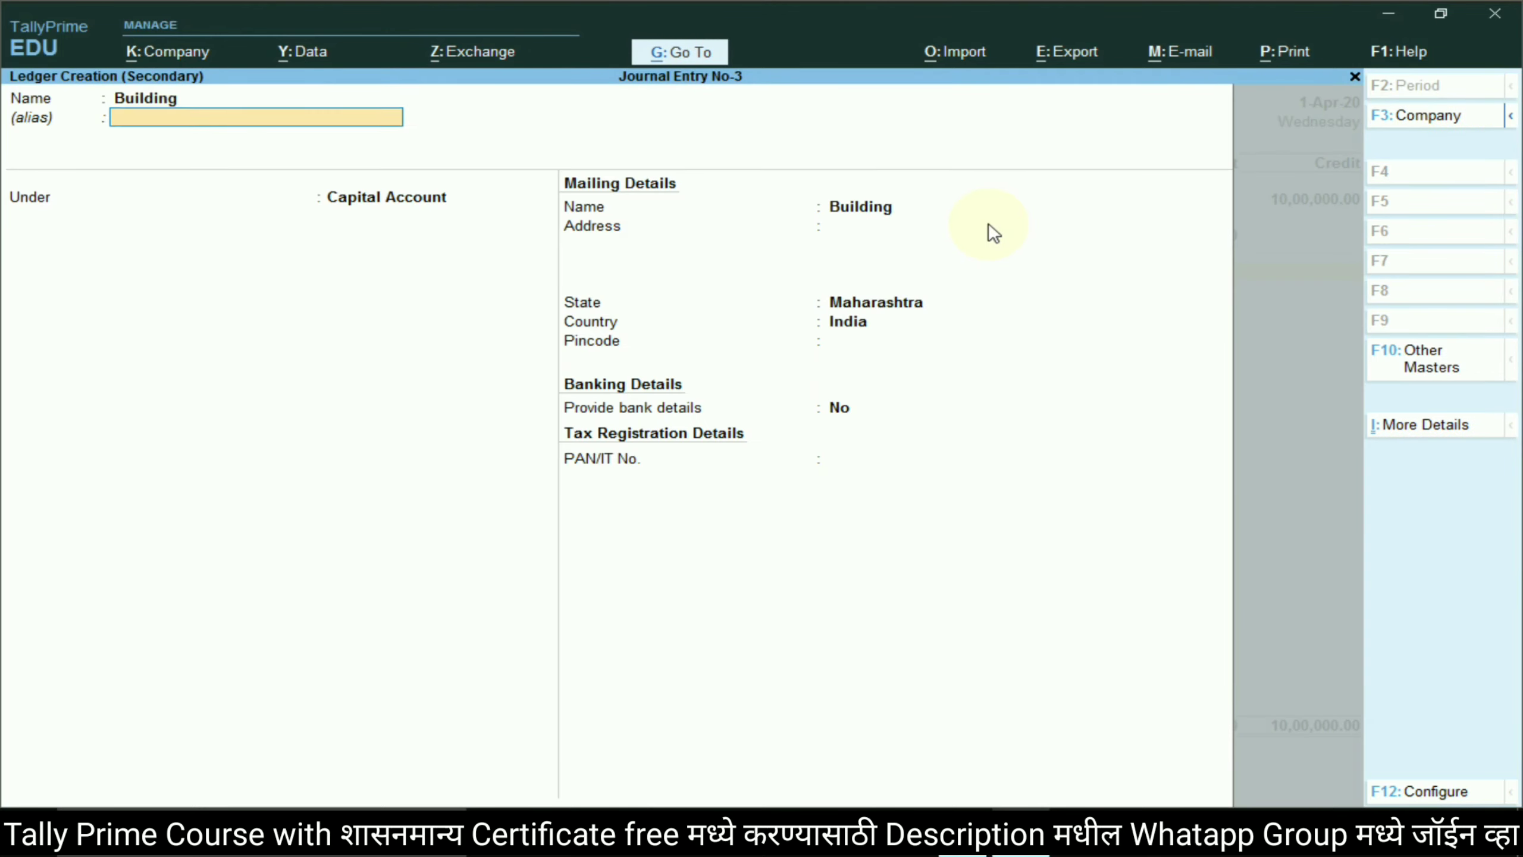
key("Return")
type("Fix")
key("Return")
key("Return")
key("Return")
key("Return")
key("Return")
key("Return")
key("Return")
key("Return")
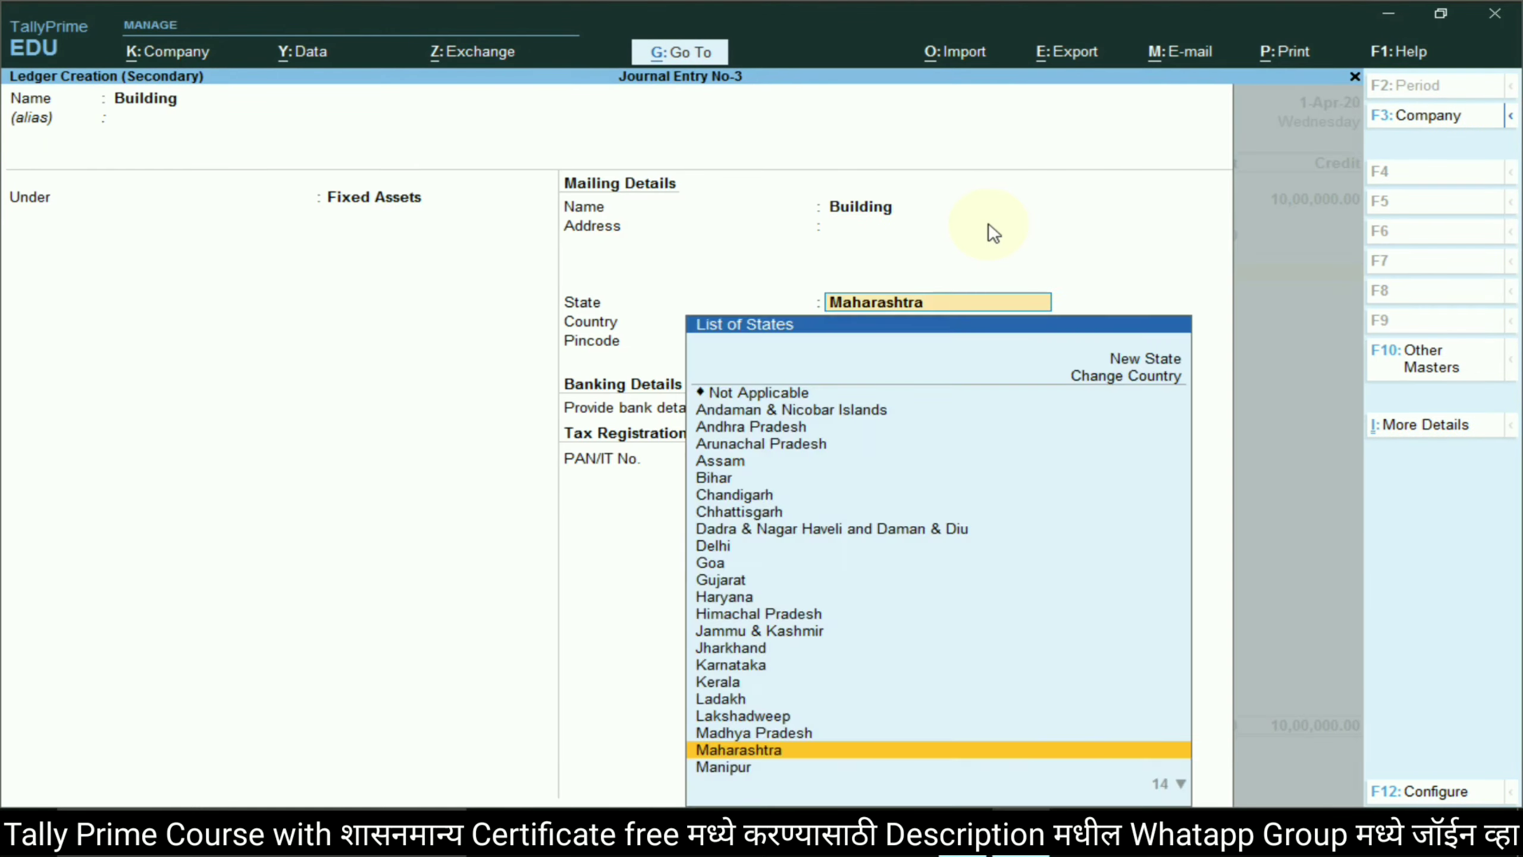
key("Return")
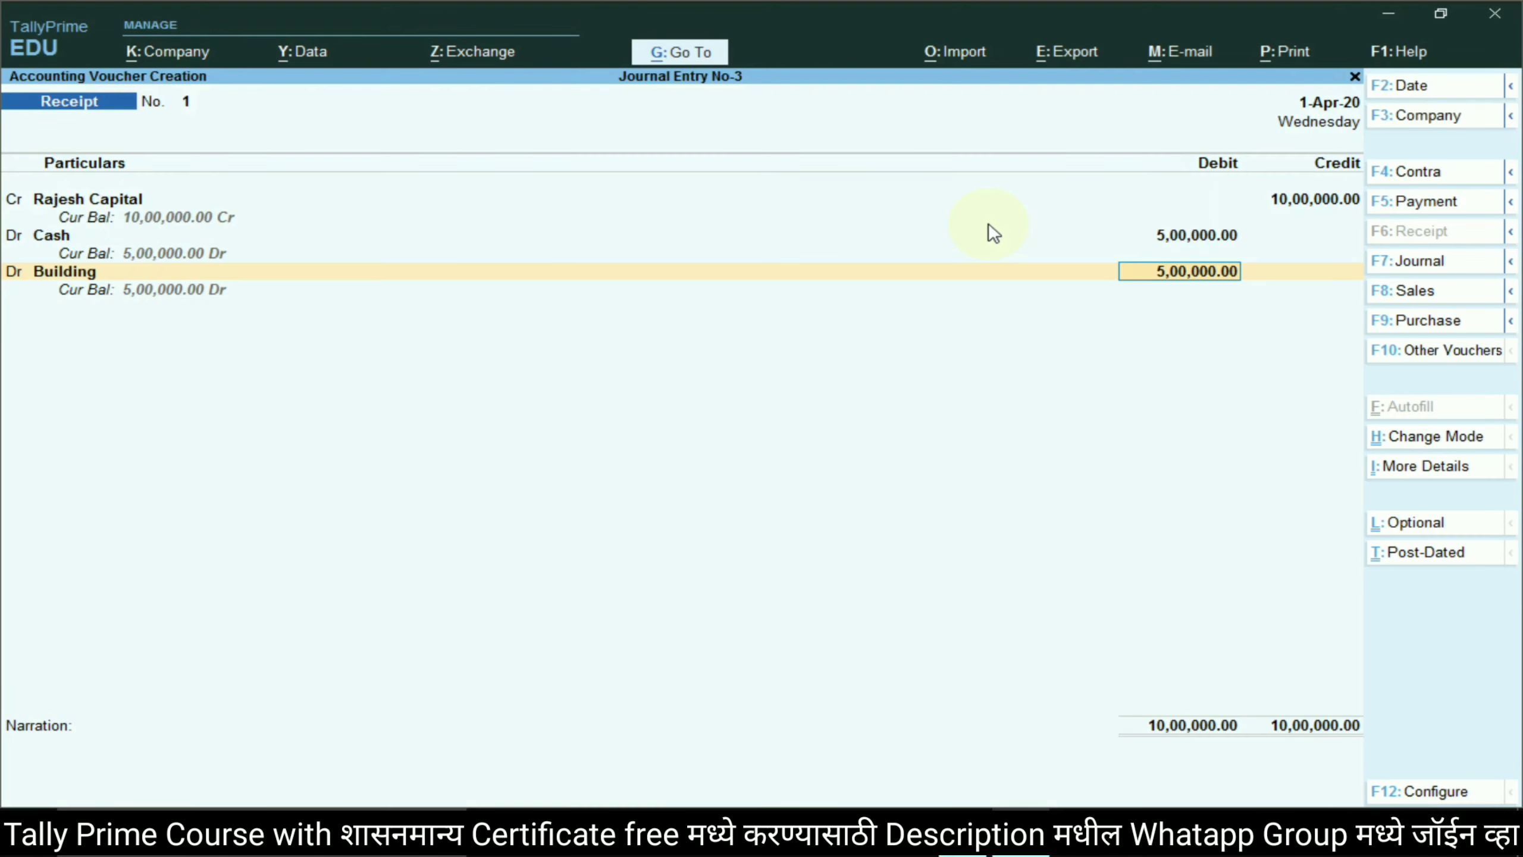
- Accept 5,00,000 as the Building debit, leave the narration empty and save the receipt voucher
key("Return")
key("Return")
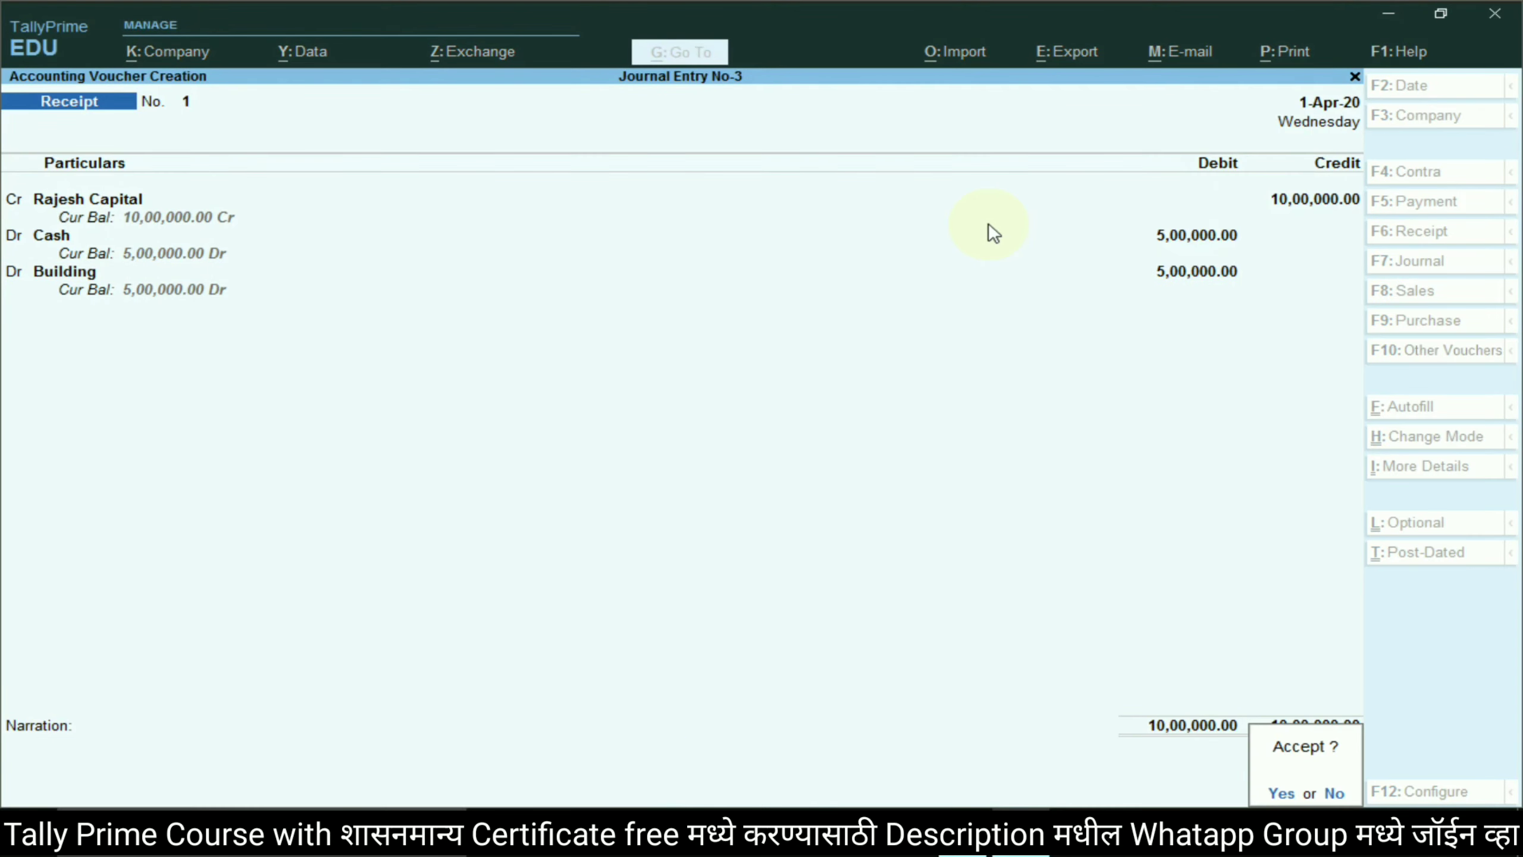
key("Return")
- Switch to the Word exercise and note amounts beside the 06-04-2020 entry: Purchase Goods 50000, Cash 48000 and Discount Received 2000
key("alt+Tab")
scroll(801, 407, "down", 3)
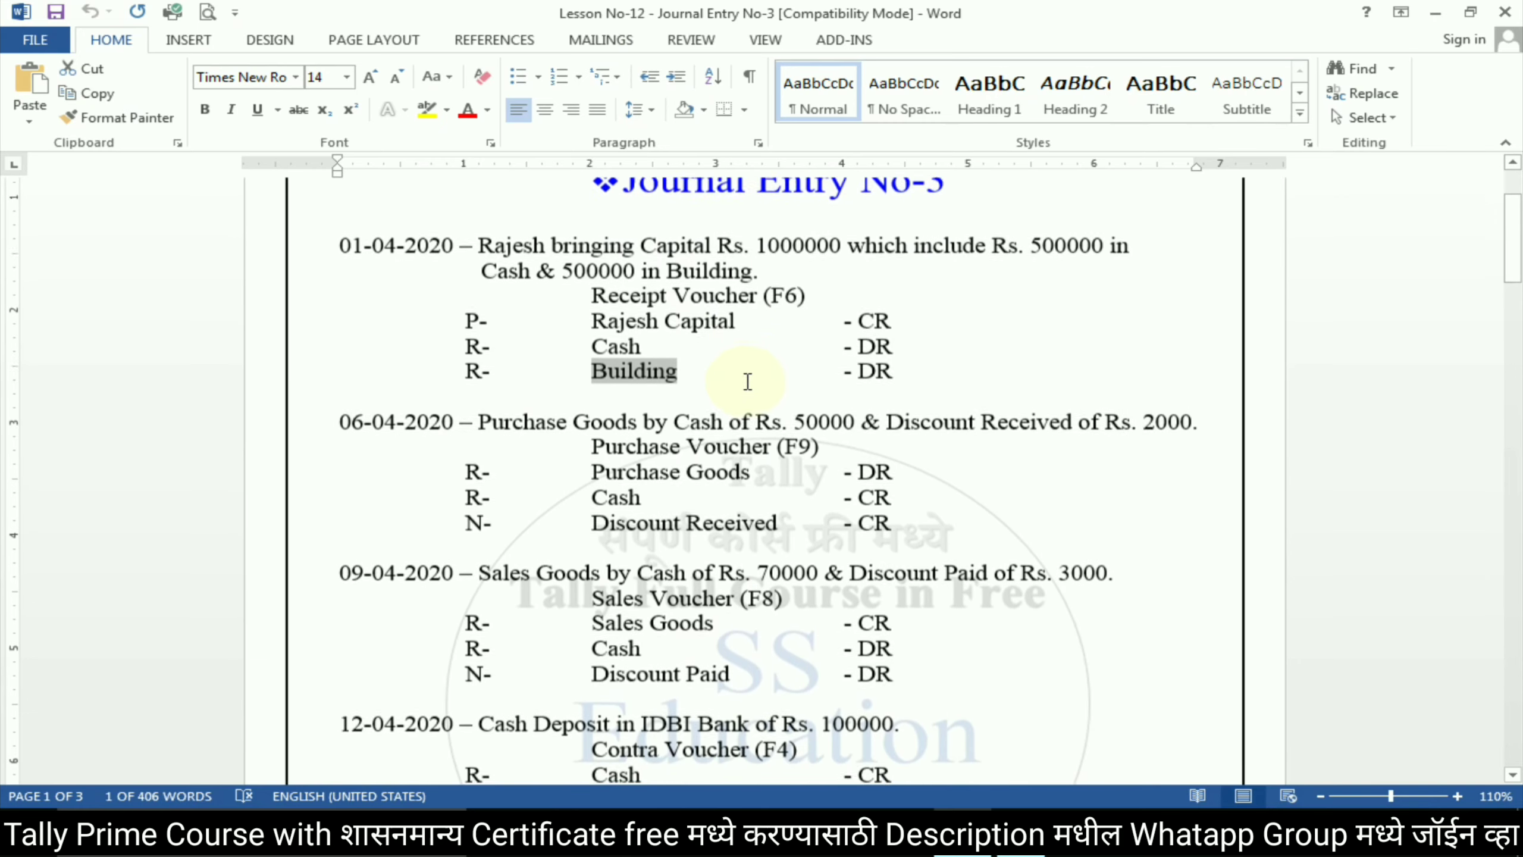
left_click(602, 412)
left_click_drag(604, 412, 870, 460)
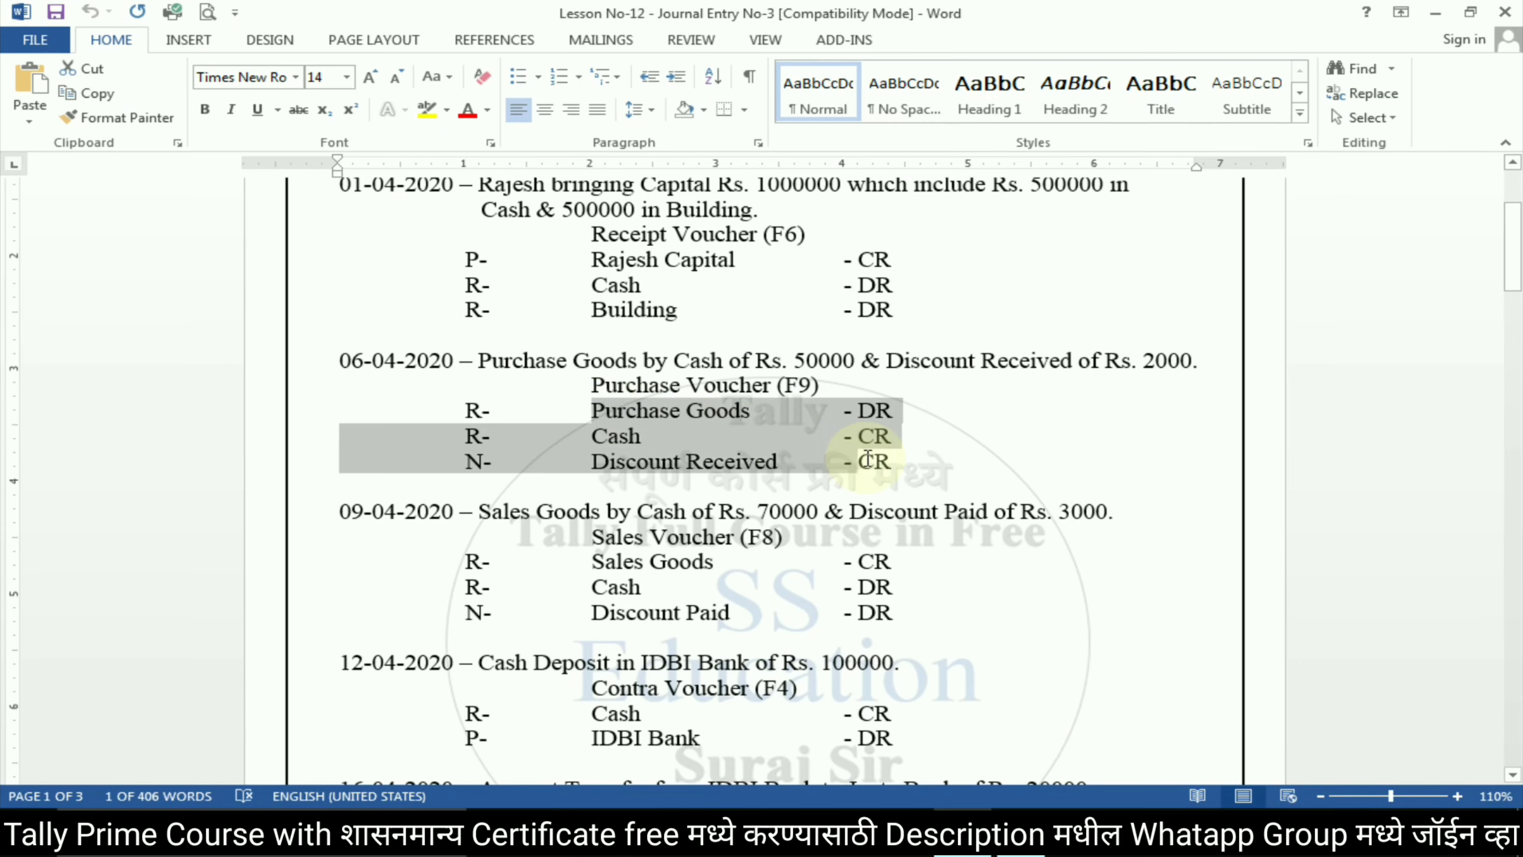
left_click(983, 451)
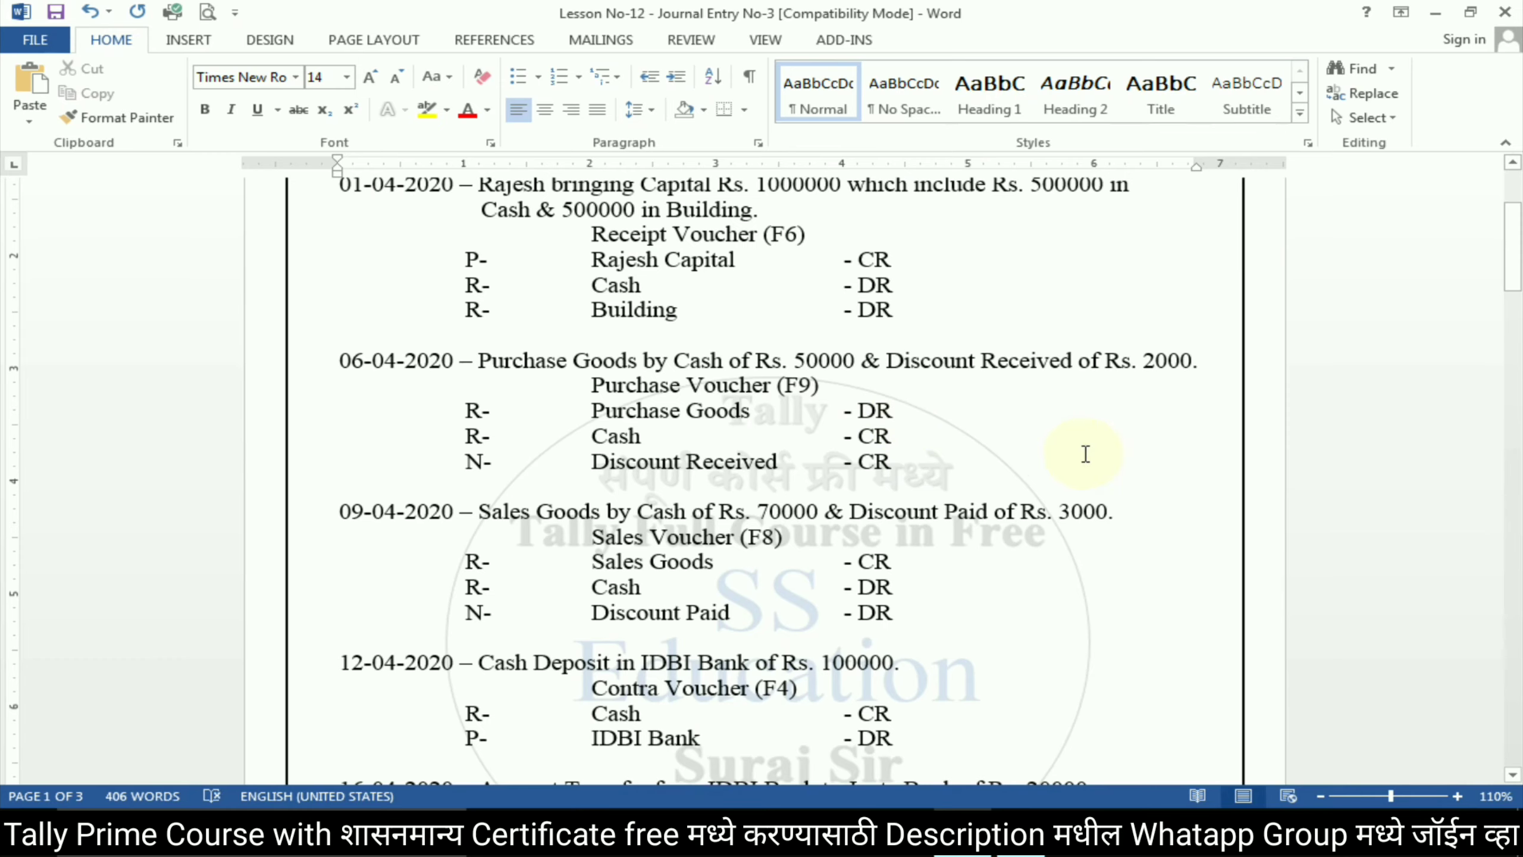
type("50000")
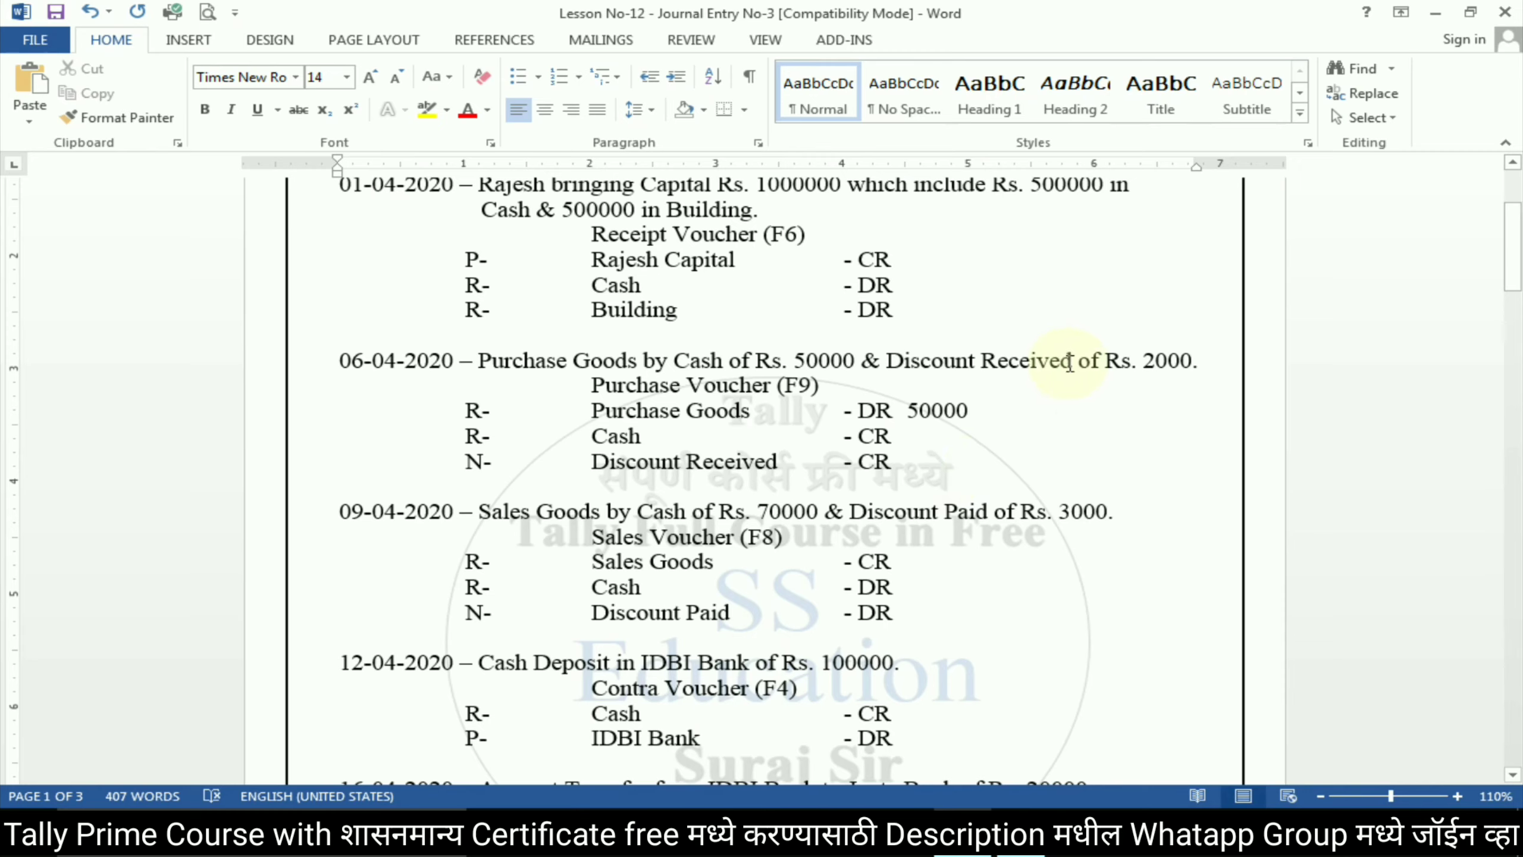
type("000")
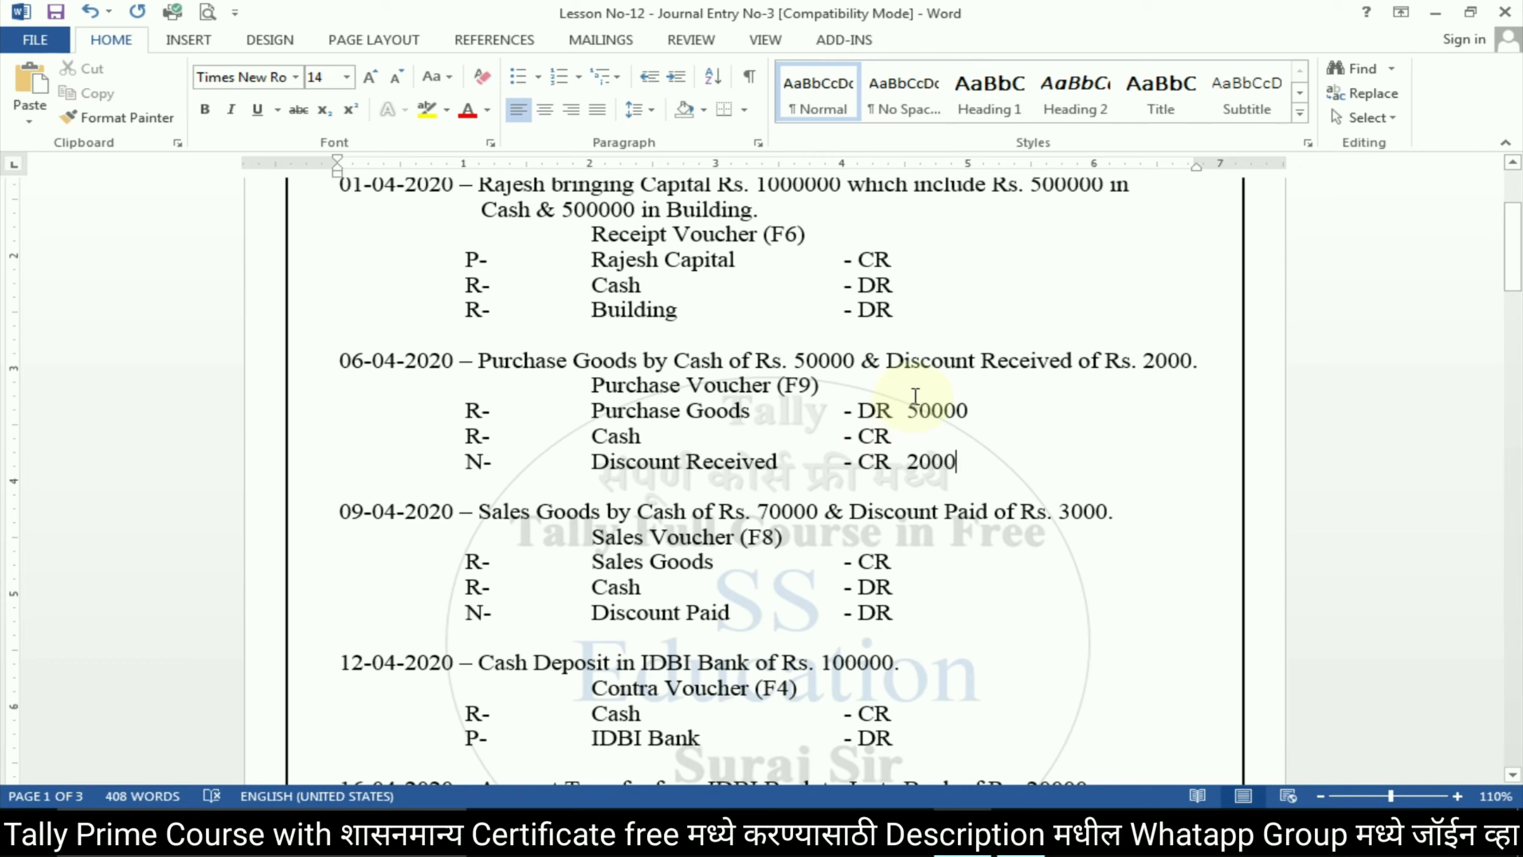
left_click(933, 446)
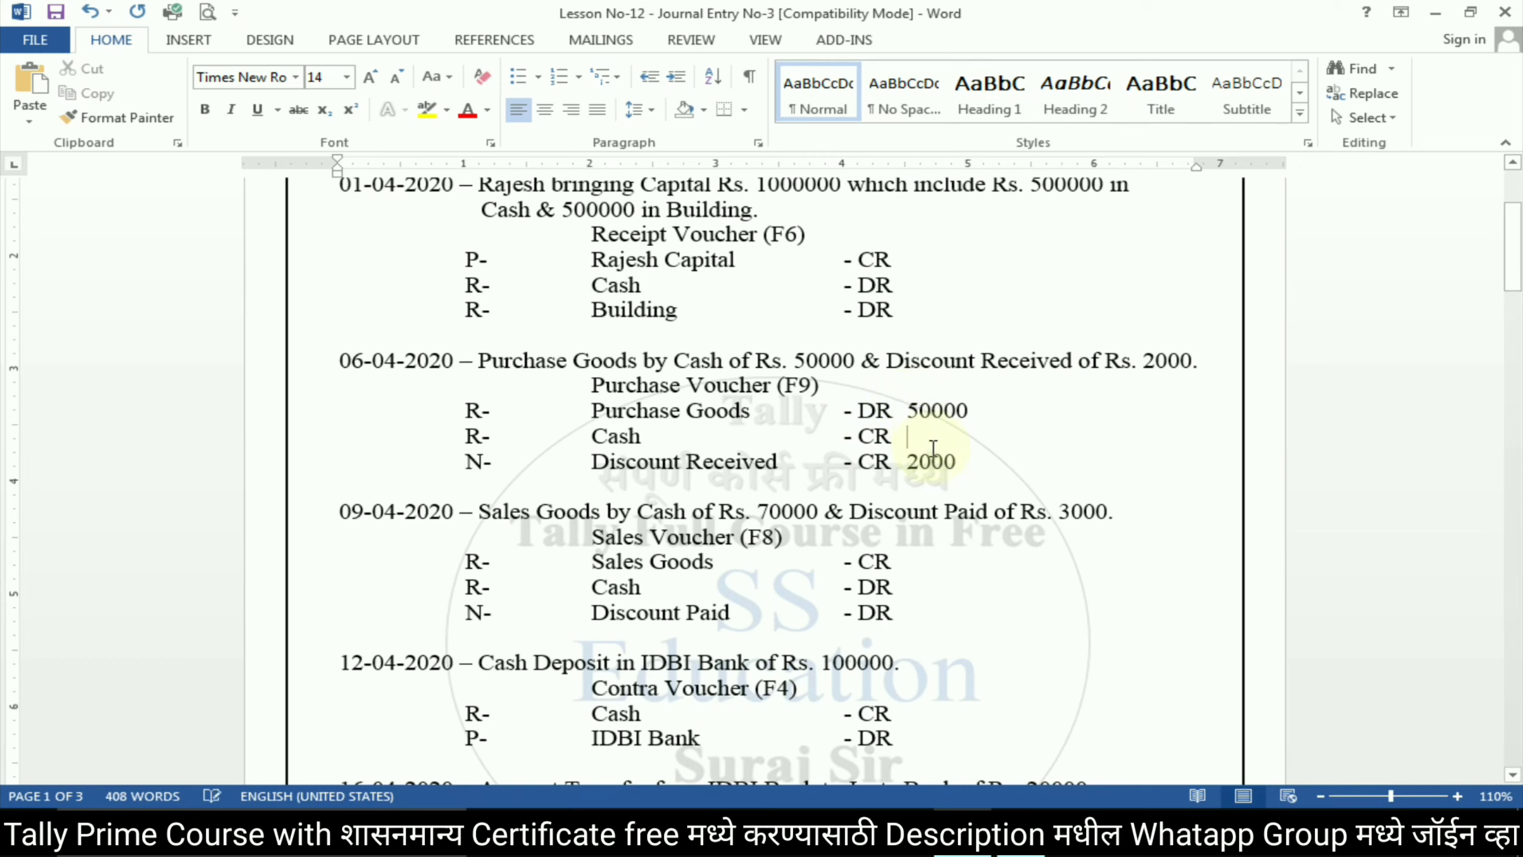
type("48000")
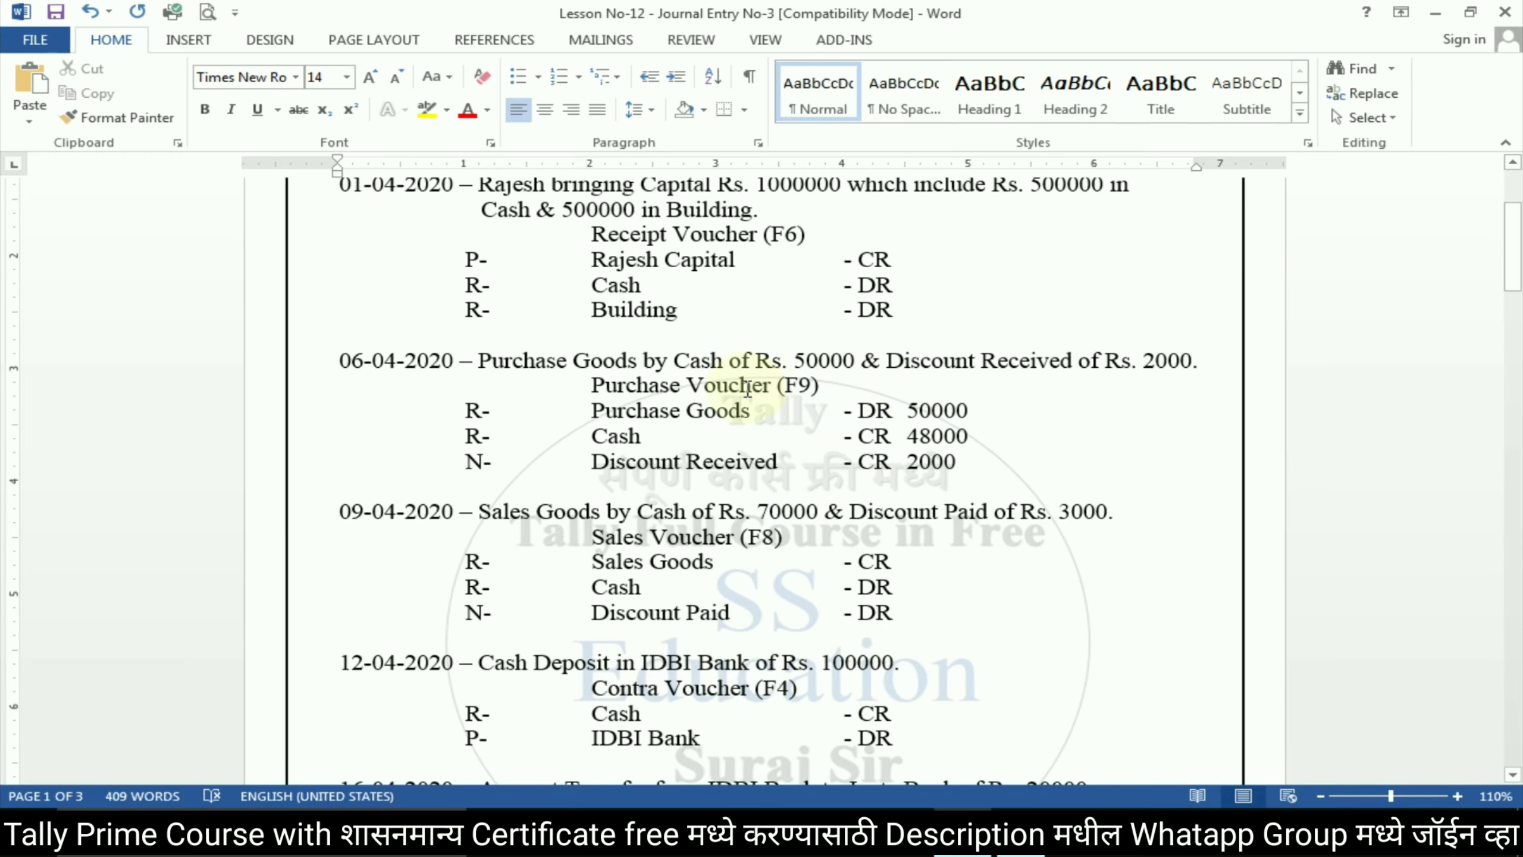
- Switch to TallyPrime and start a Purchase voucher in As Voucher mode, leaving the supplier invoice number empty
key("alt+Tab")
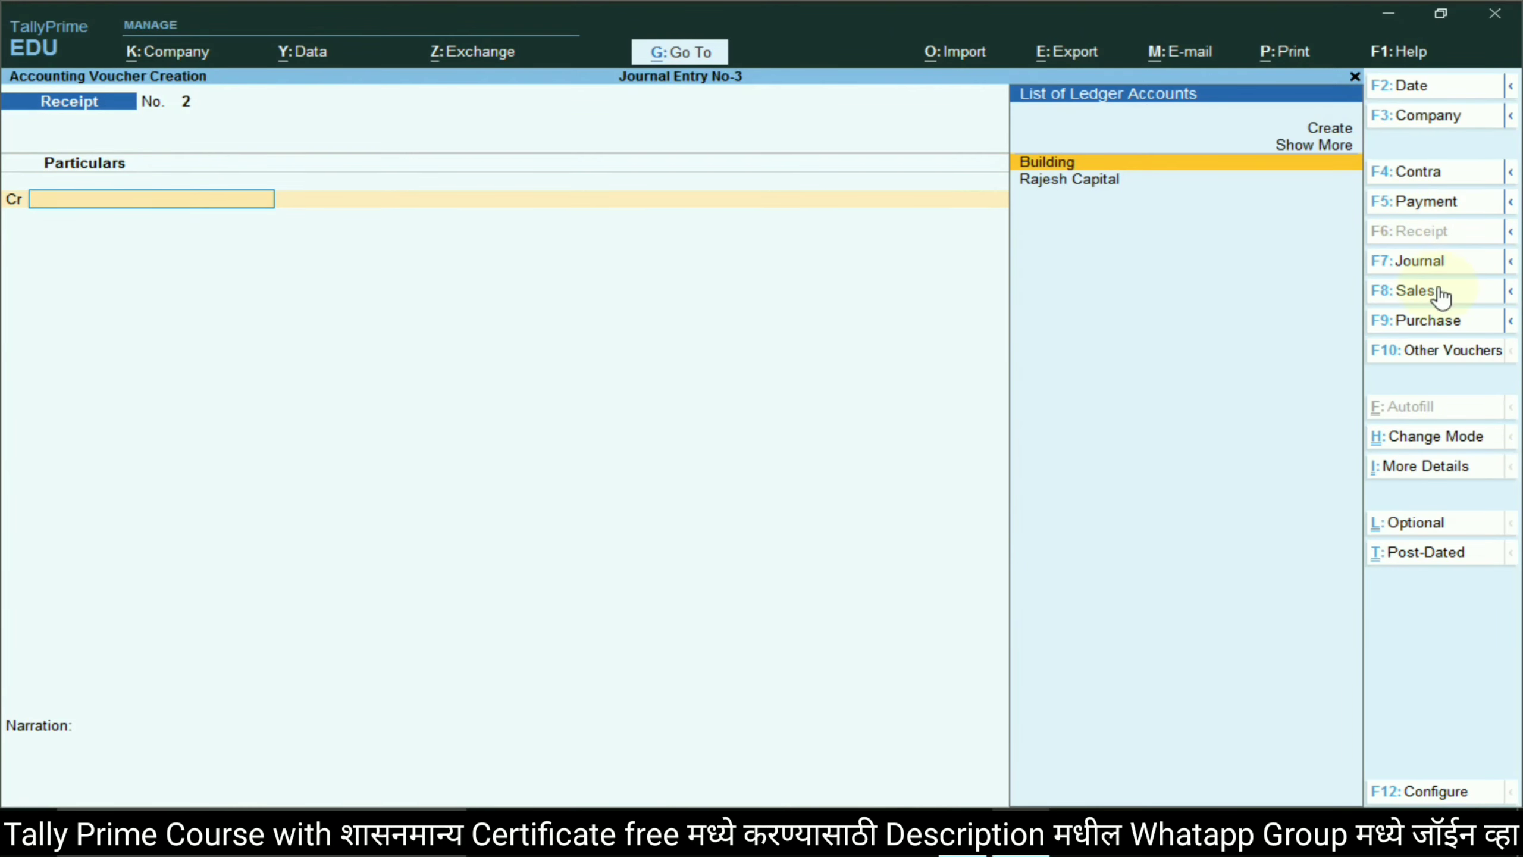
left_click(1424, 320)
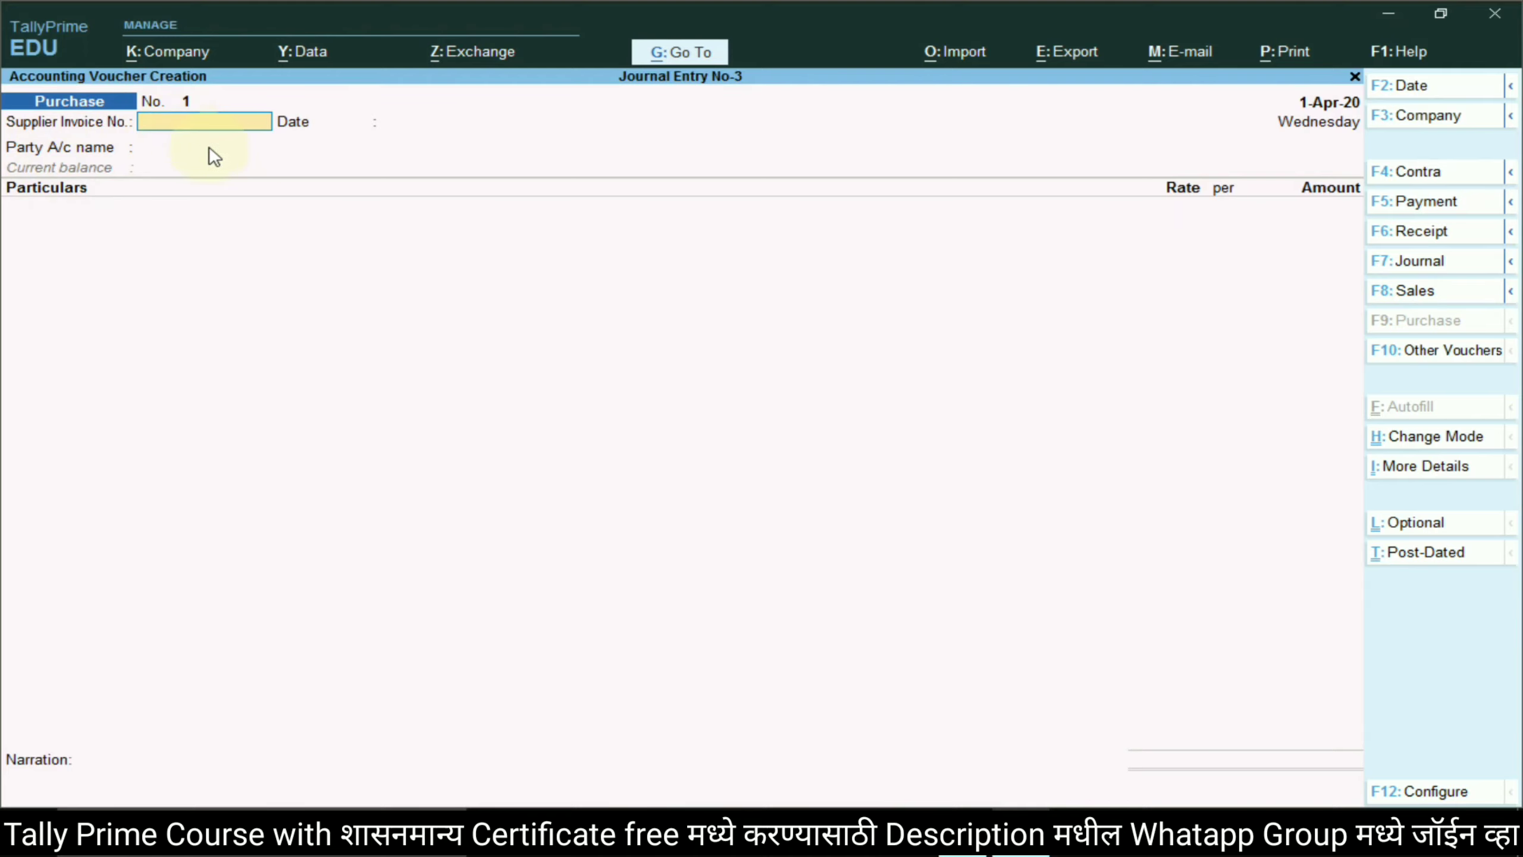
left_click(1439, 439)
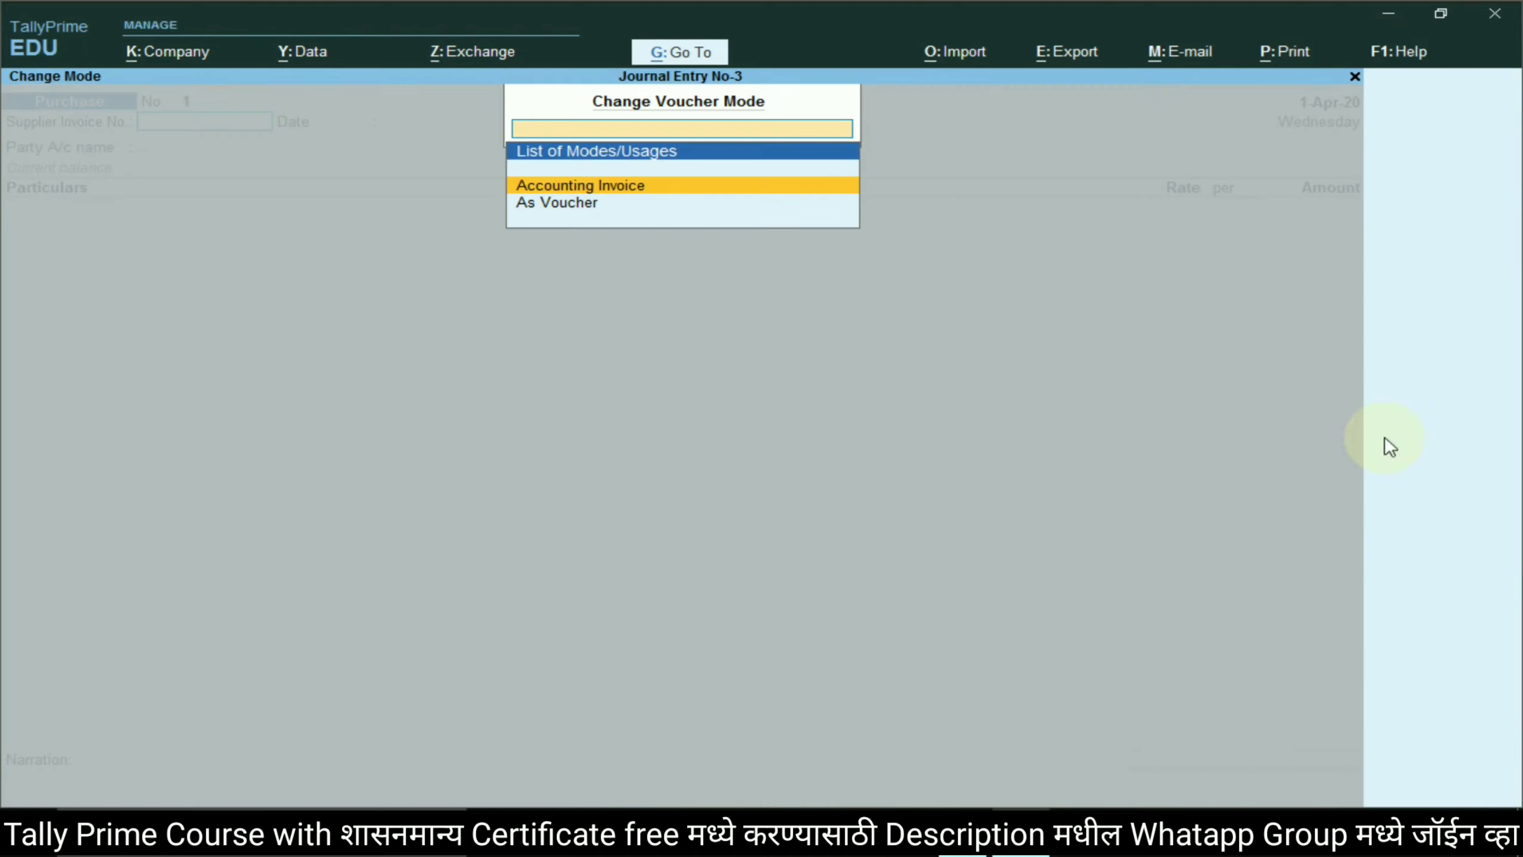
left_click(568, 204)
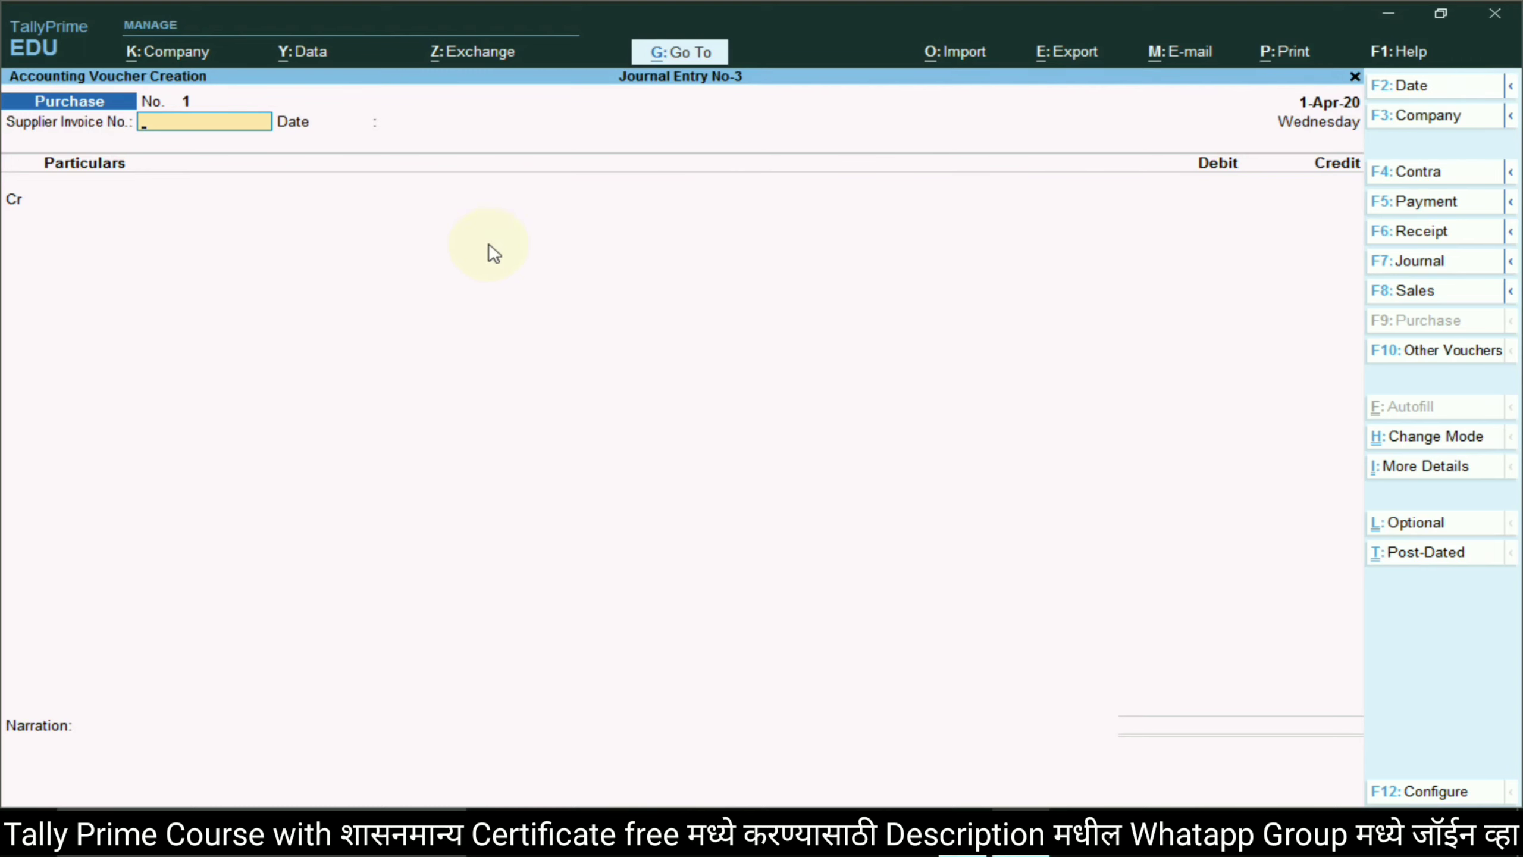
key("Return")
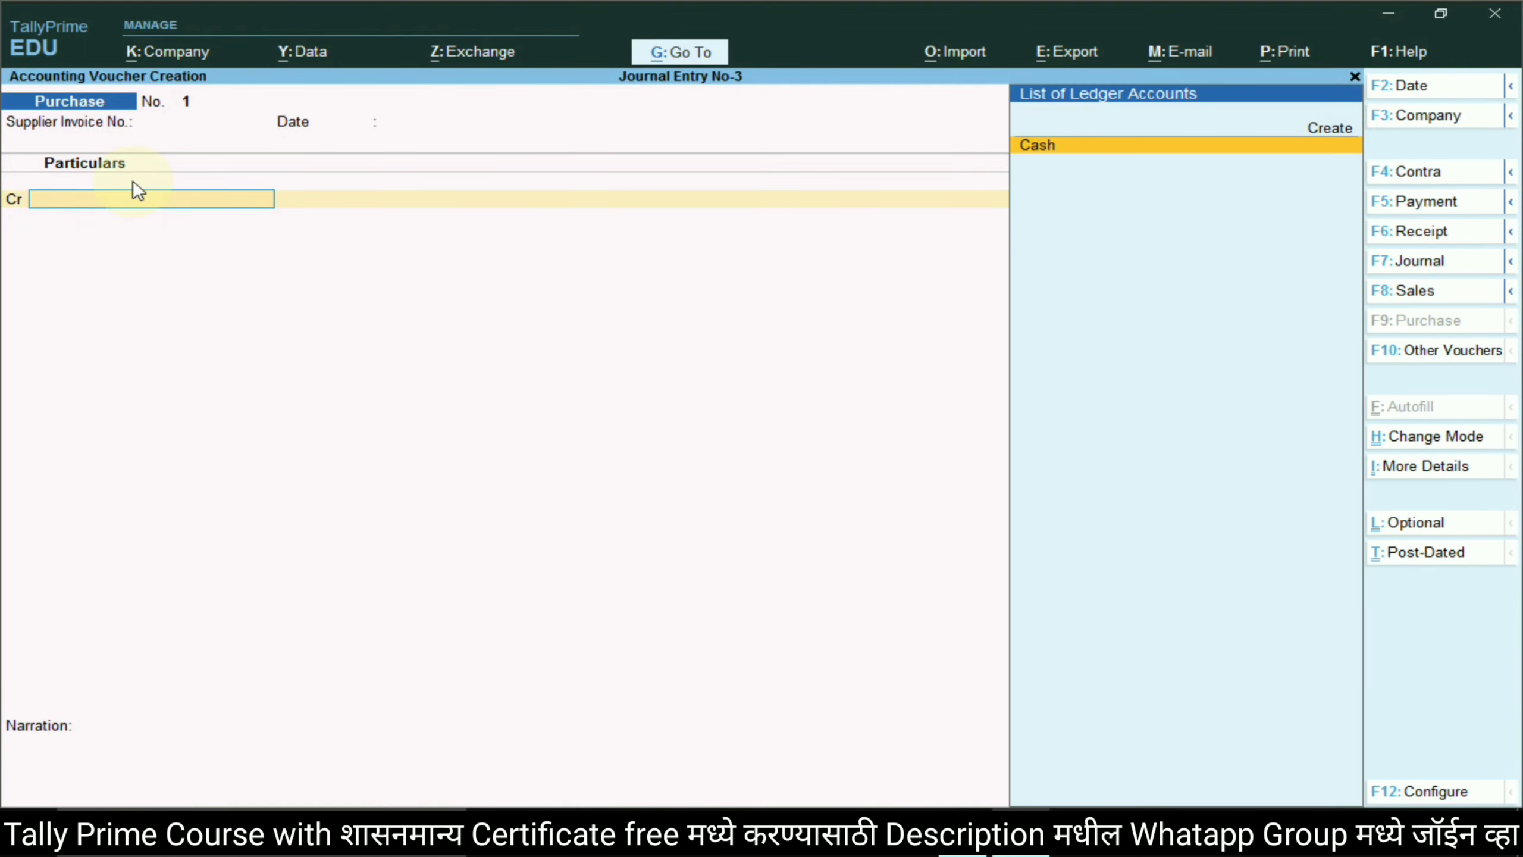
- Check the Cash line in the Word exercise and credit Cash with 48,000 in the TallyPrime purchase, leaving receipt and party details at their defaults
key("alt+Tab")
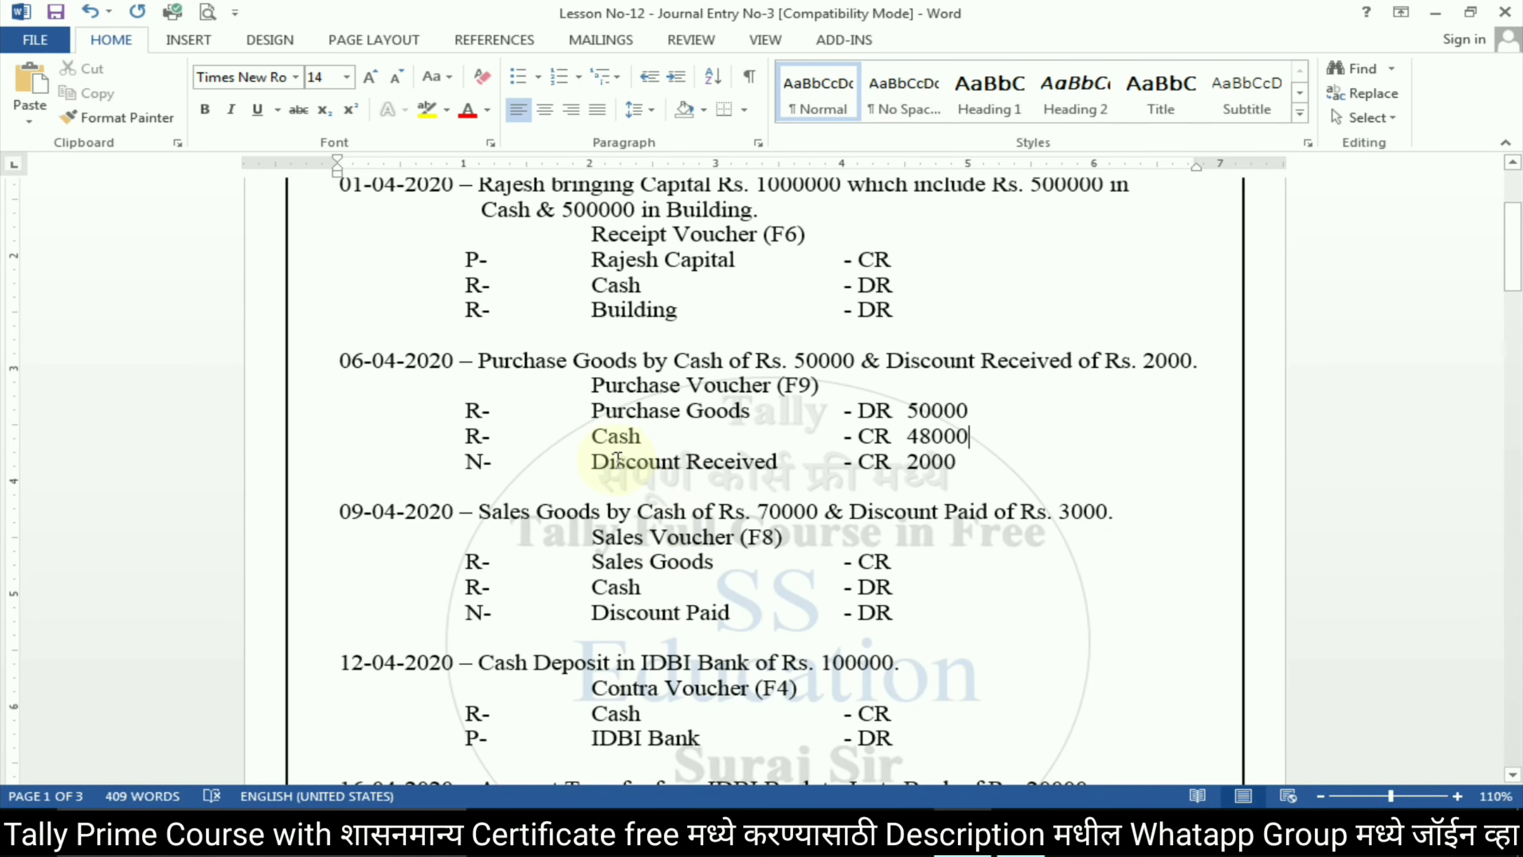
double_click(602, 437)
key("alt+Tab")
key("Return")
key("Return")
key("Return")
key("Return")
key("Return")
key("Return")
key("Return")
key("Return")
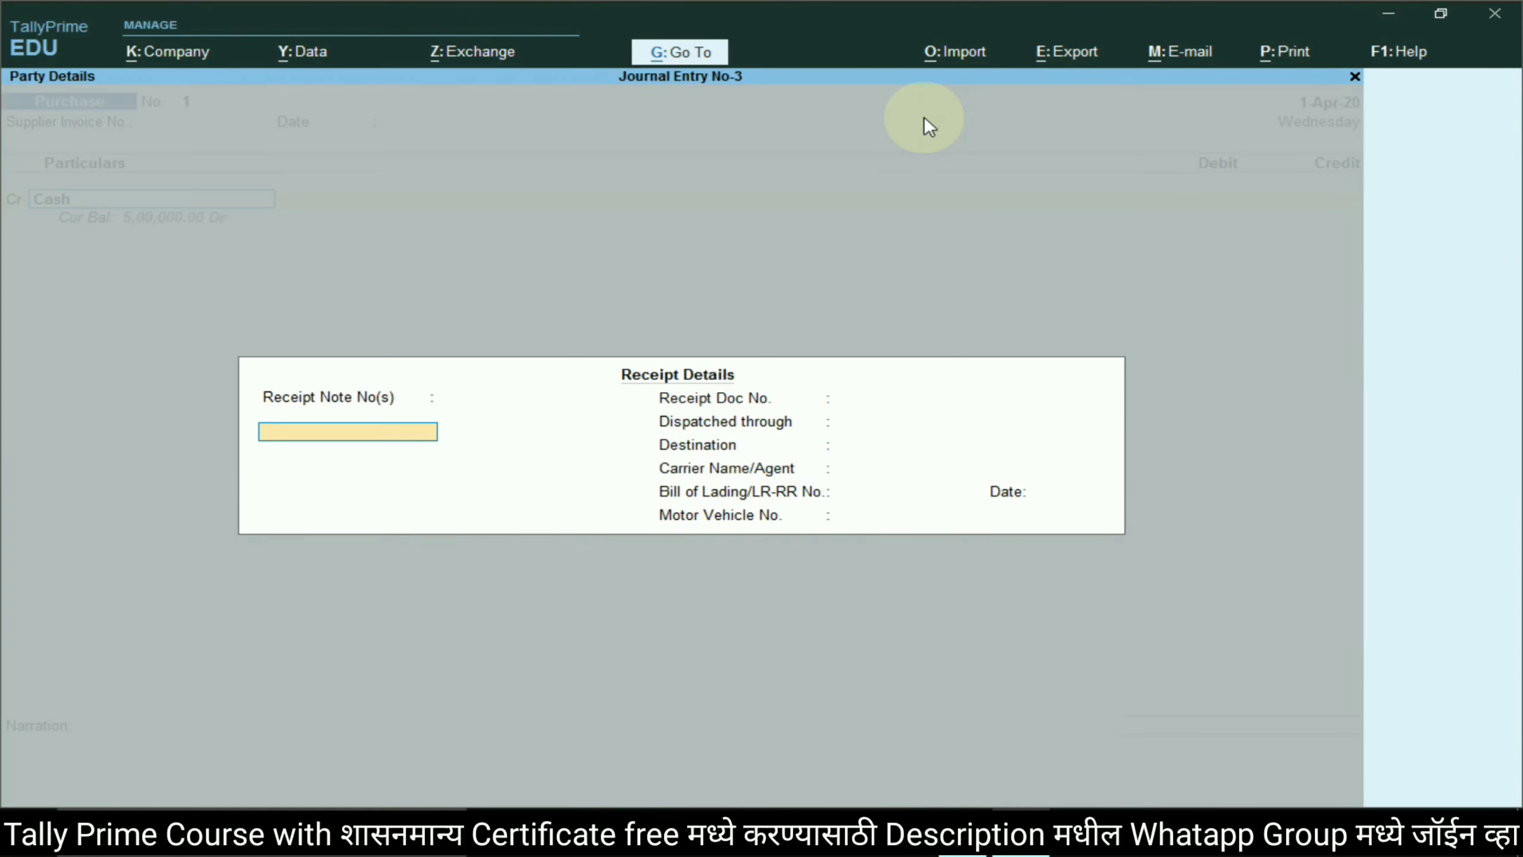
key("Return")
key("Return")
key("Return")
key("Return")
key("Return")
key("Return")
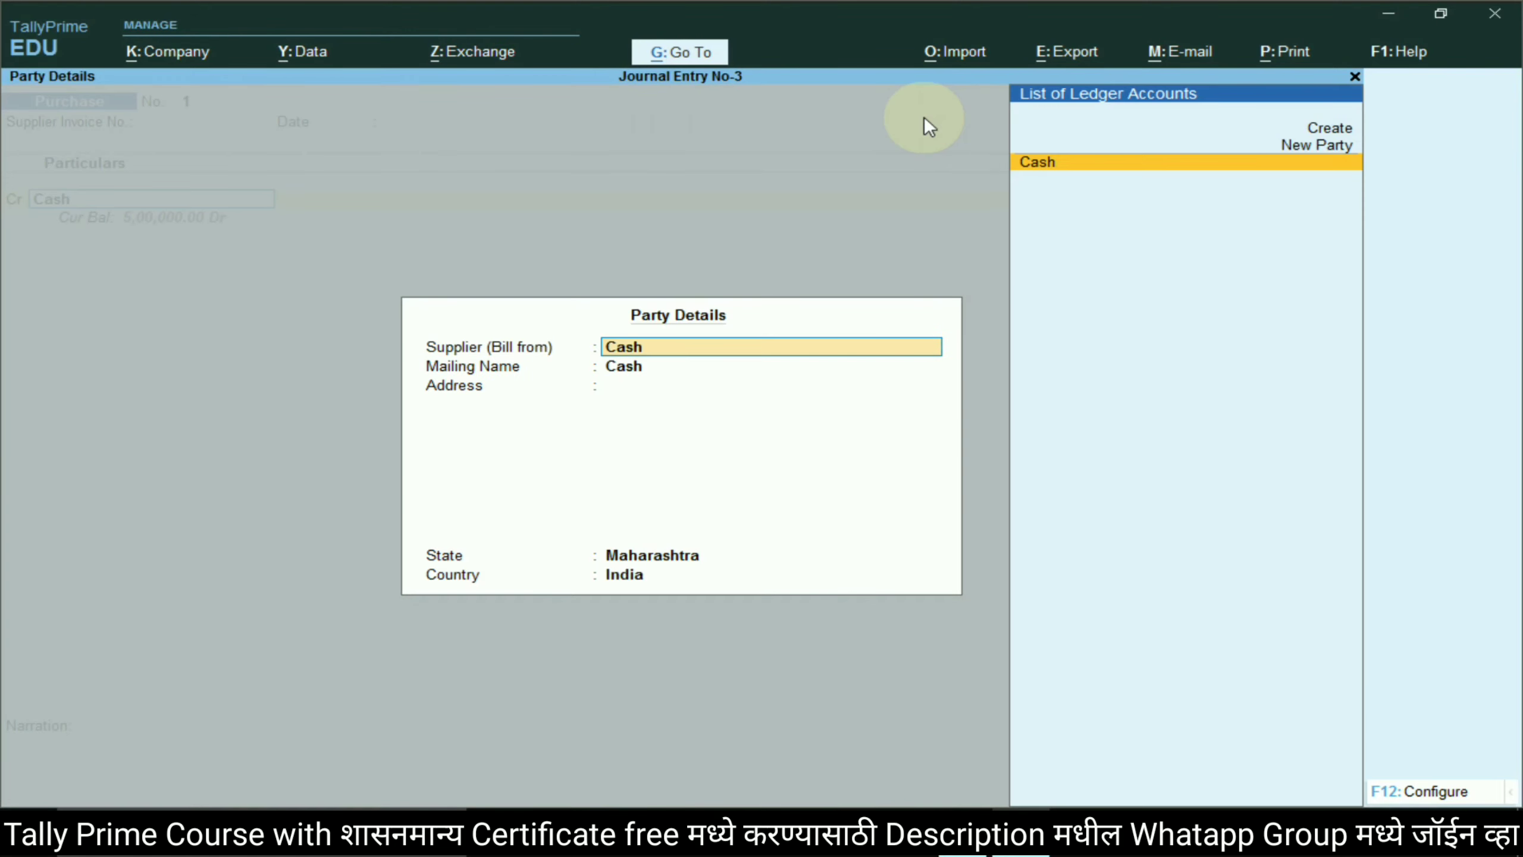
type("480")
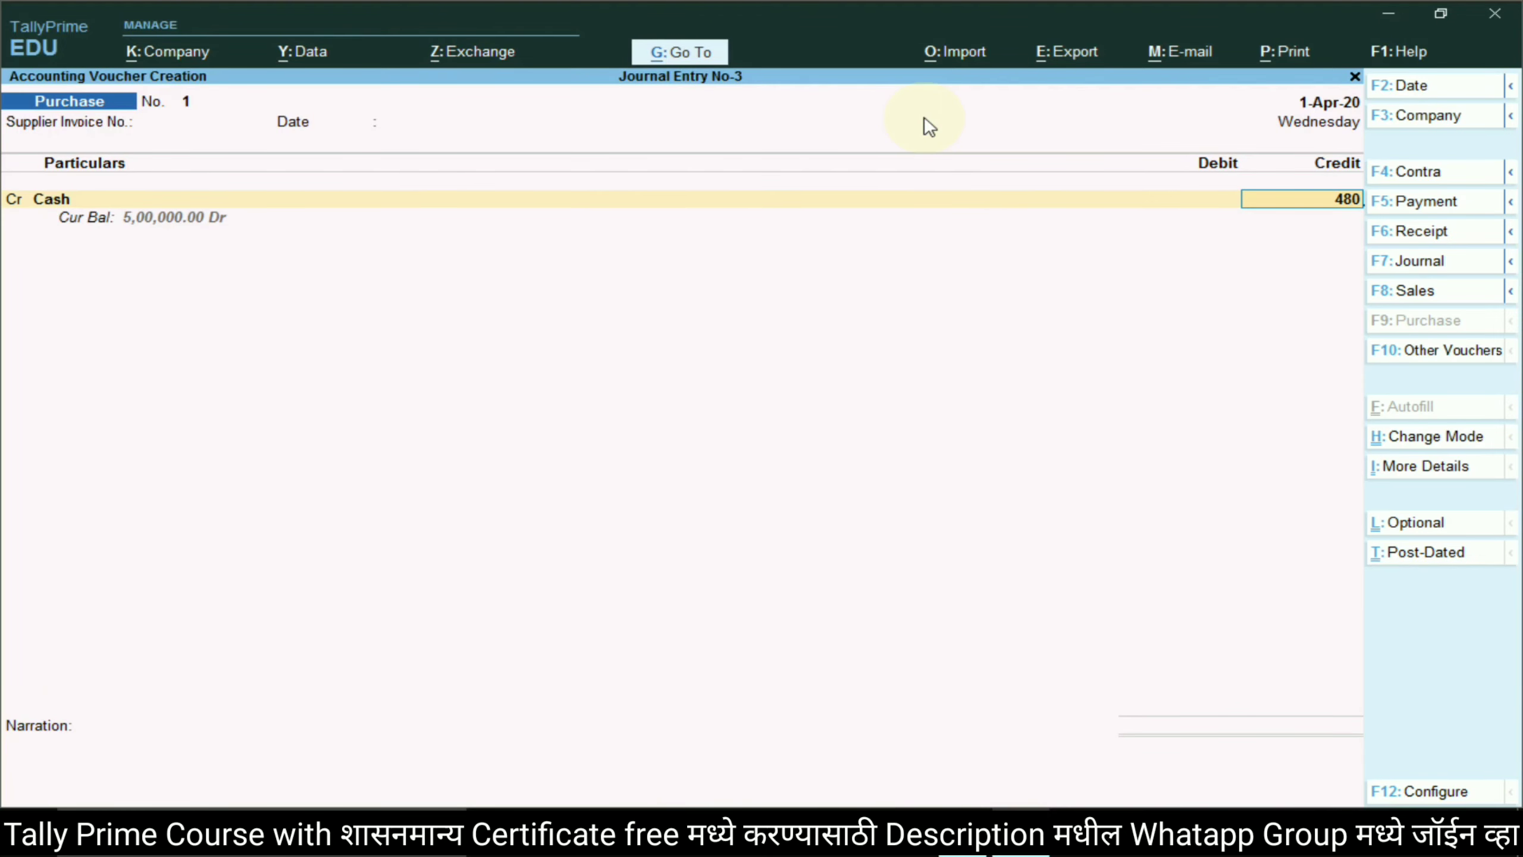
type("00")
key("Return")
- Copy the ledger name "Purchase Goods" from the 06-04-2020 entry in the Word exercise and return to the TallyPrime purchase
key("alt+Tab")
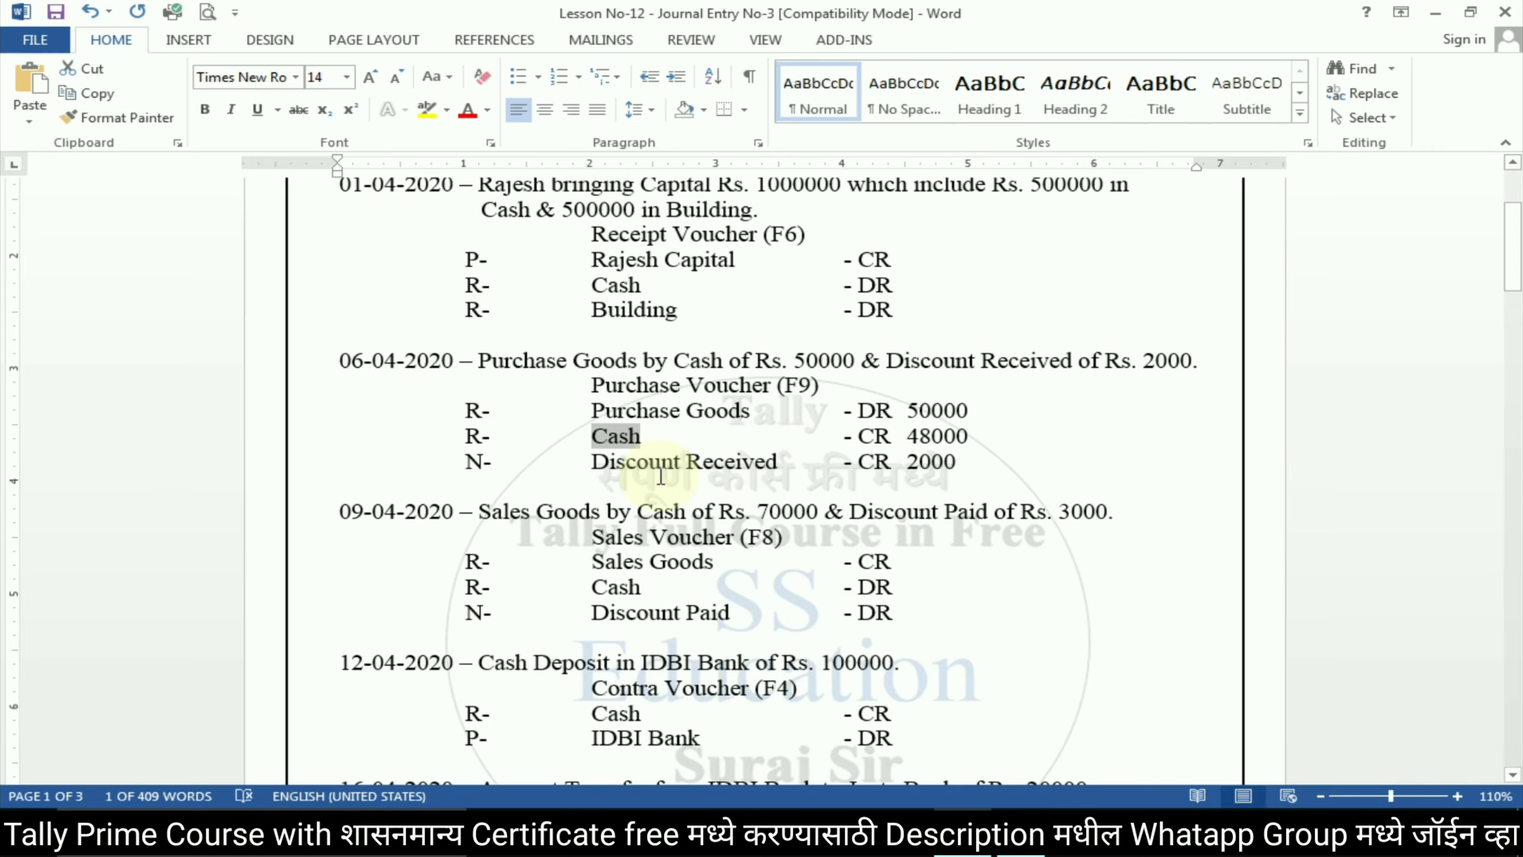
left_click_drag(593, 410, 724, 422)
key("ctrl+c")
key("alt+Tab")
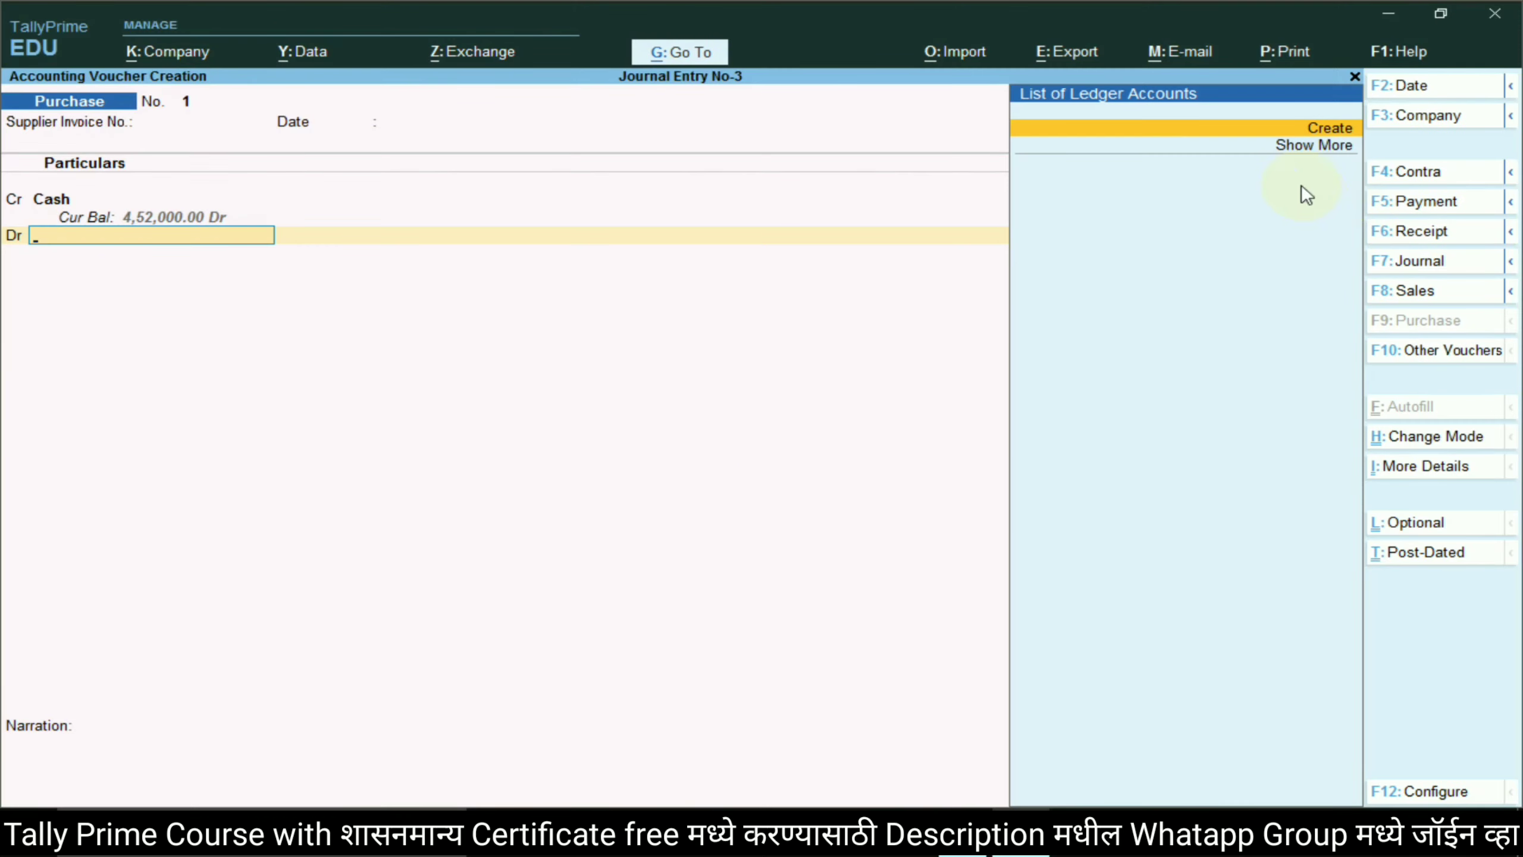
- Create a ledger named Purchase Goods under Purchase Accounts, type Not Applicable, for the purchase voucher's debit line
left_click(1319, 137)
key("ctrl+v")
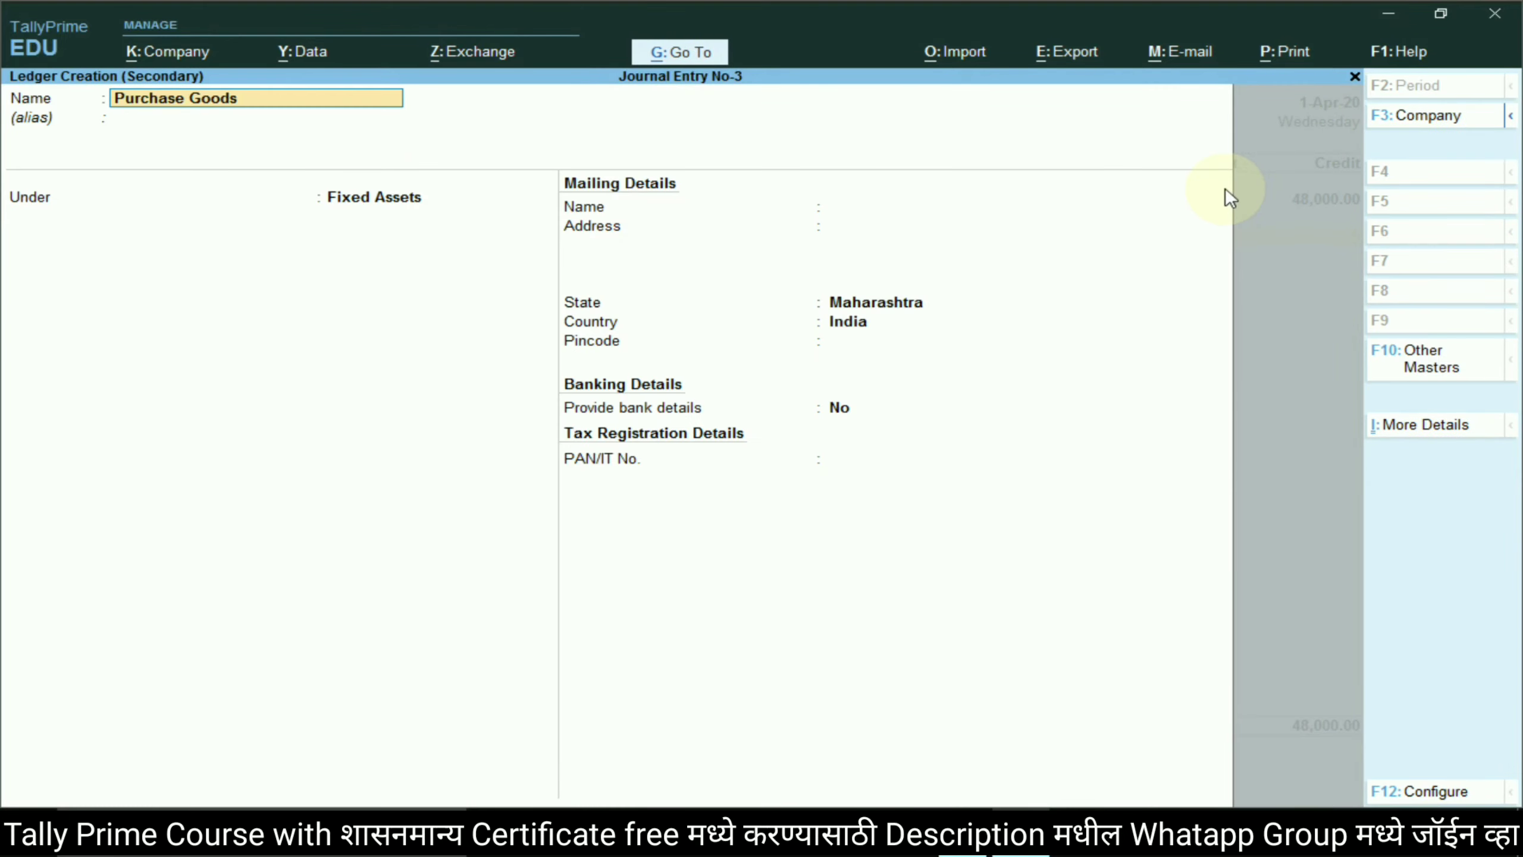
key("Return")
type("Pur")
key("Return")
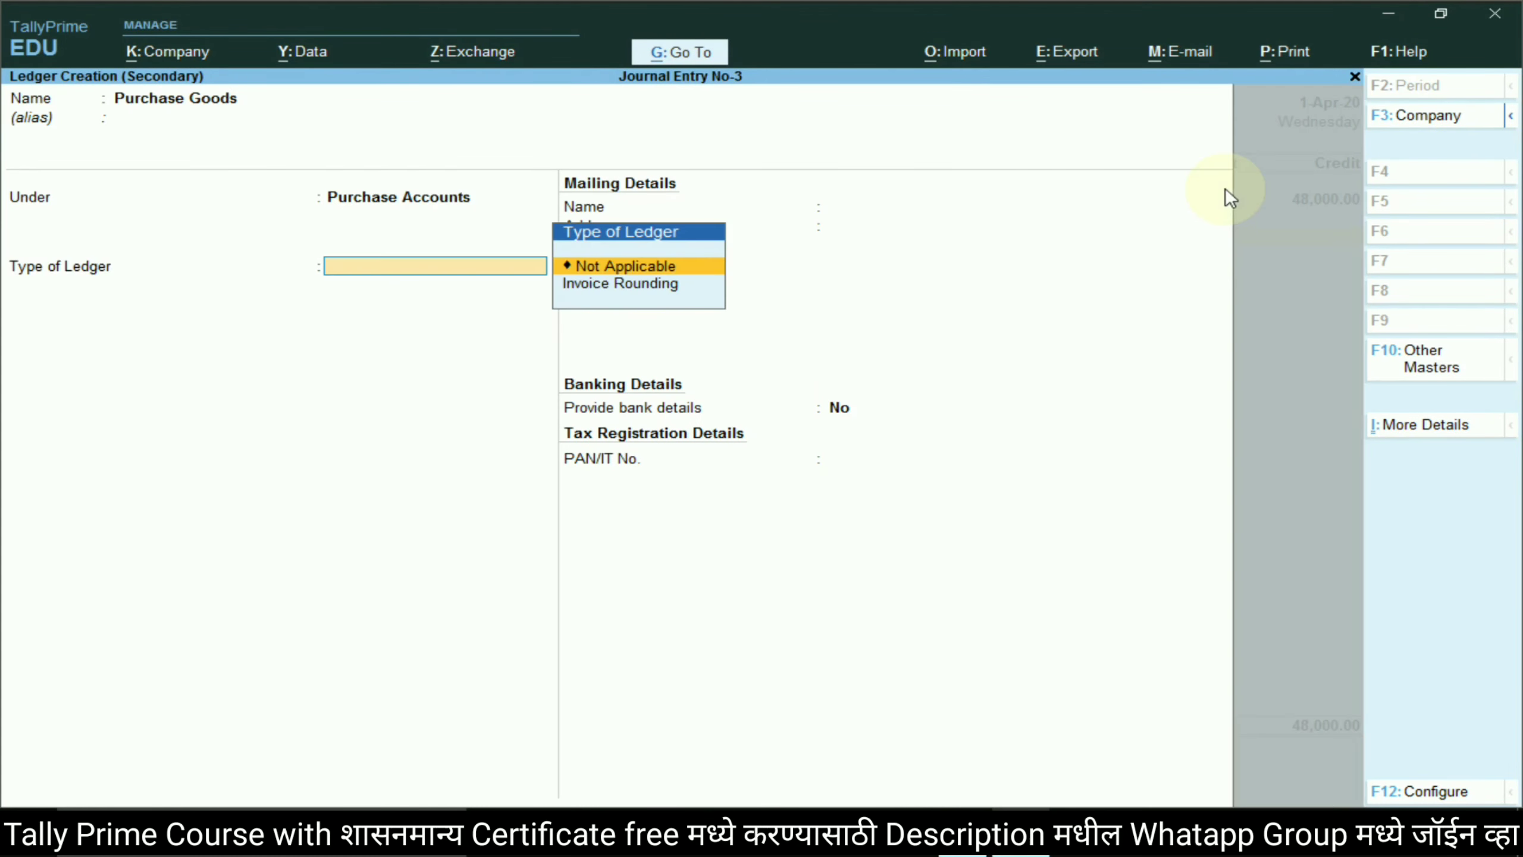
key("Return")
key("Return")
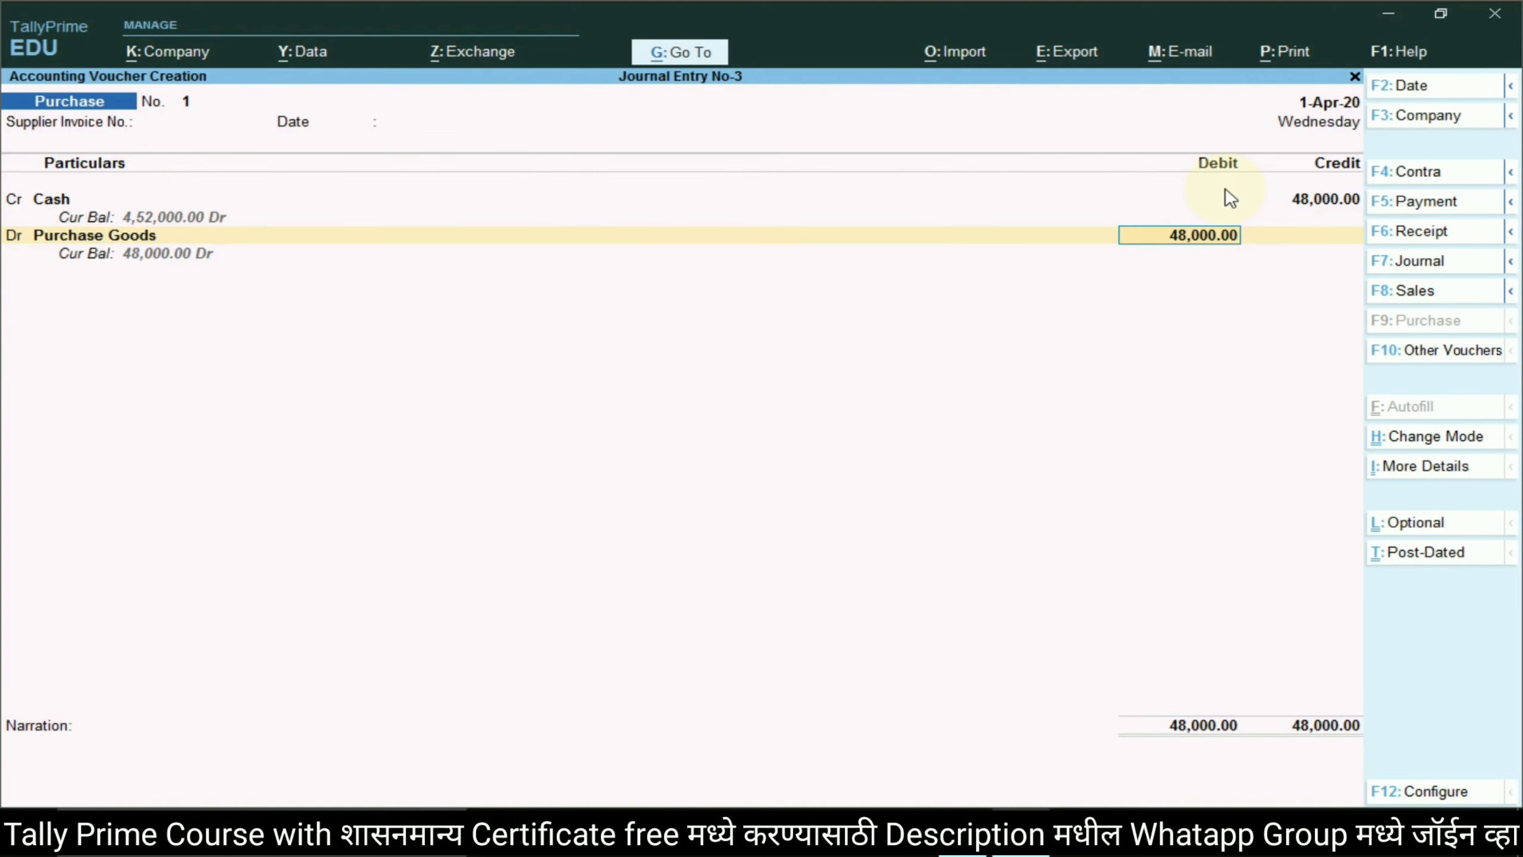
- Set the Purchase Goods debit to 50,000 and start a second credit line in the purchase voucher
type("50000")
key("Return")
key("Return")
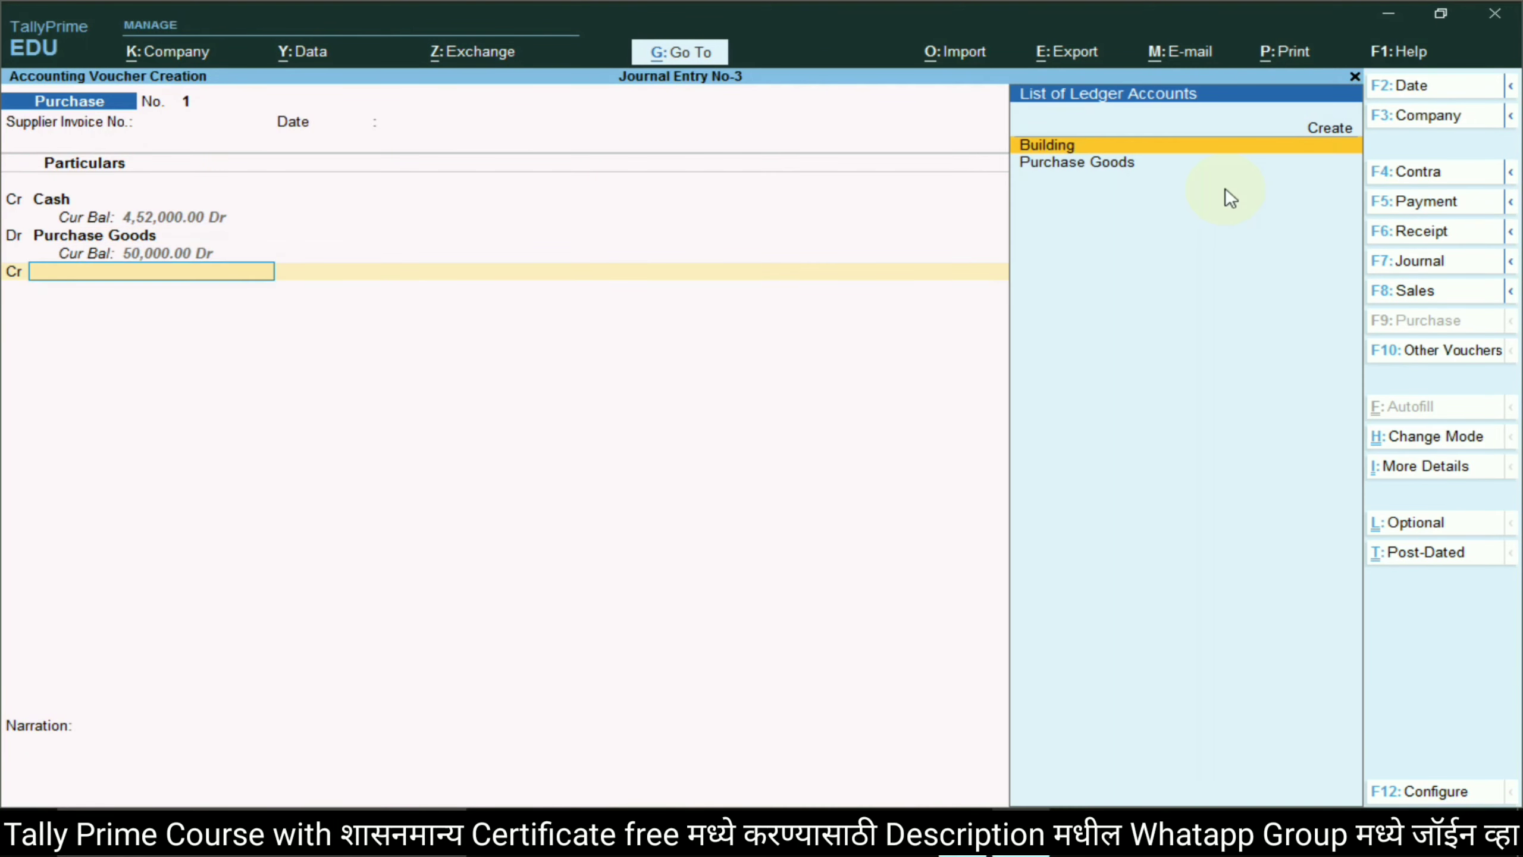
- Copy the ledger name "Discount Received" from the Word exercise and return to the TallyPrime purchase
key("alt+Tab")
left_click_drag(626, 457, 777, 462)
key("ctrl+c")
key("alt+Tab")
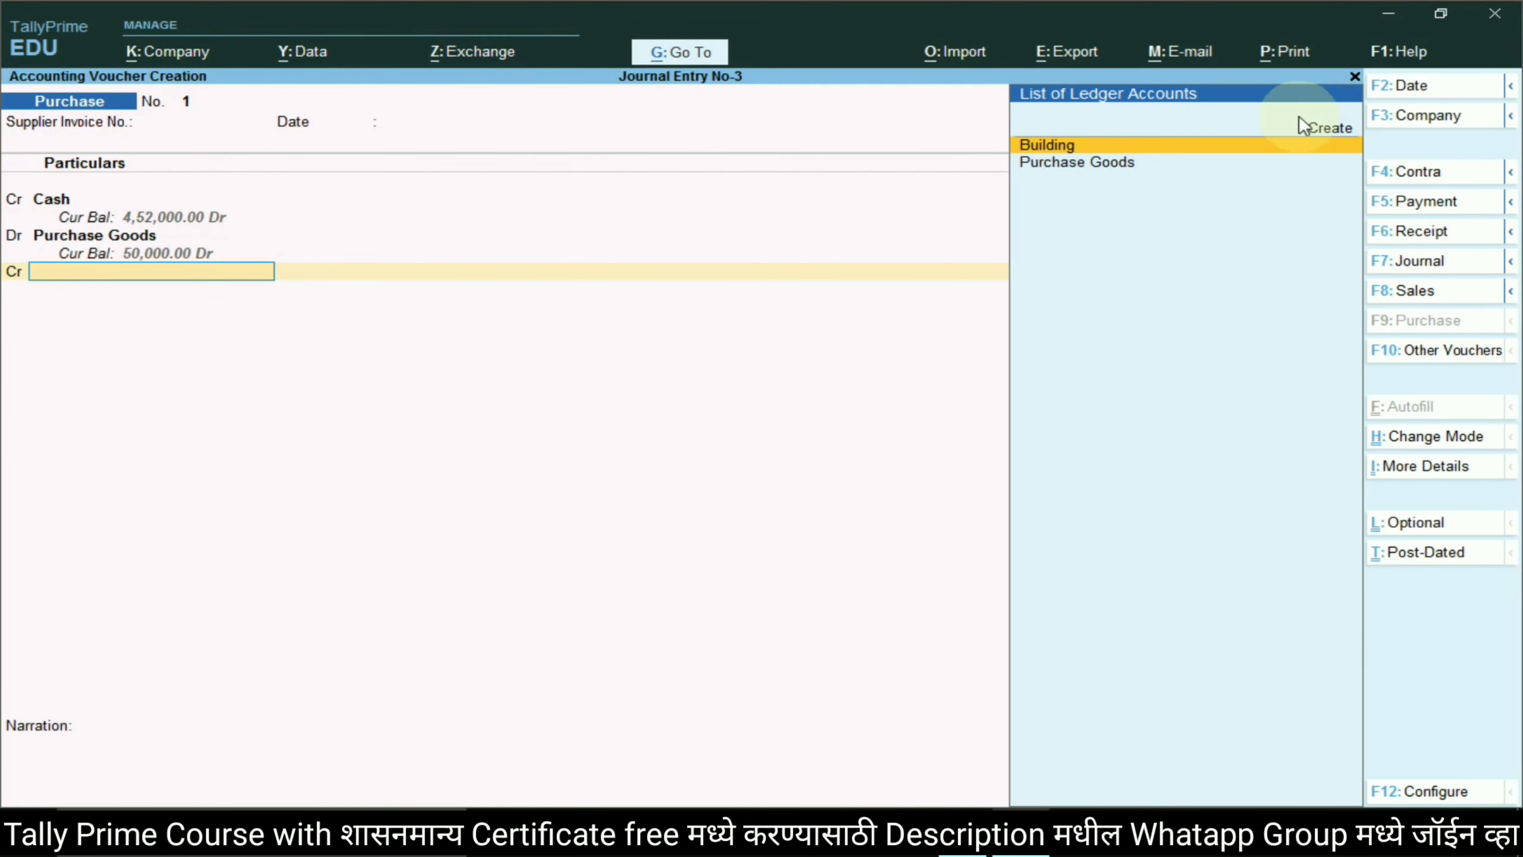
- Create a ledger named Discount Received under Direct Incomes, type Not Applicable, for the purchase's second credit line
left_click(1319, 134)
key("ctrl+v")
key("Return")
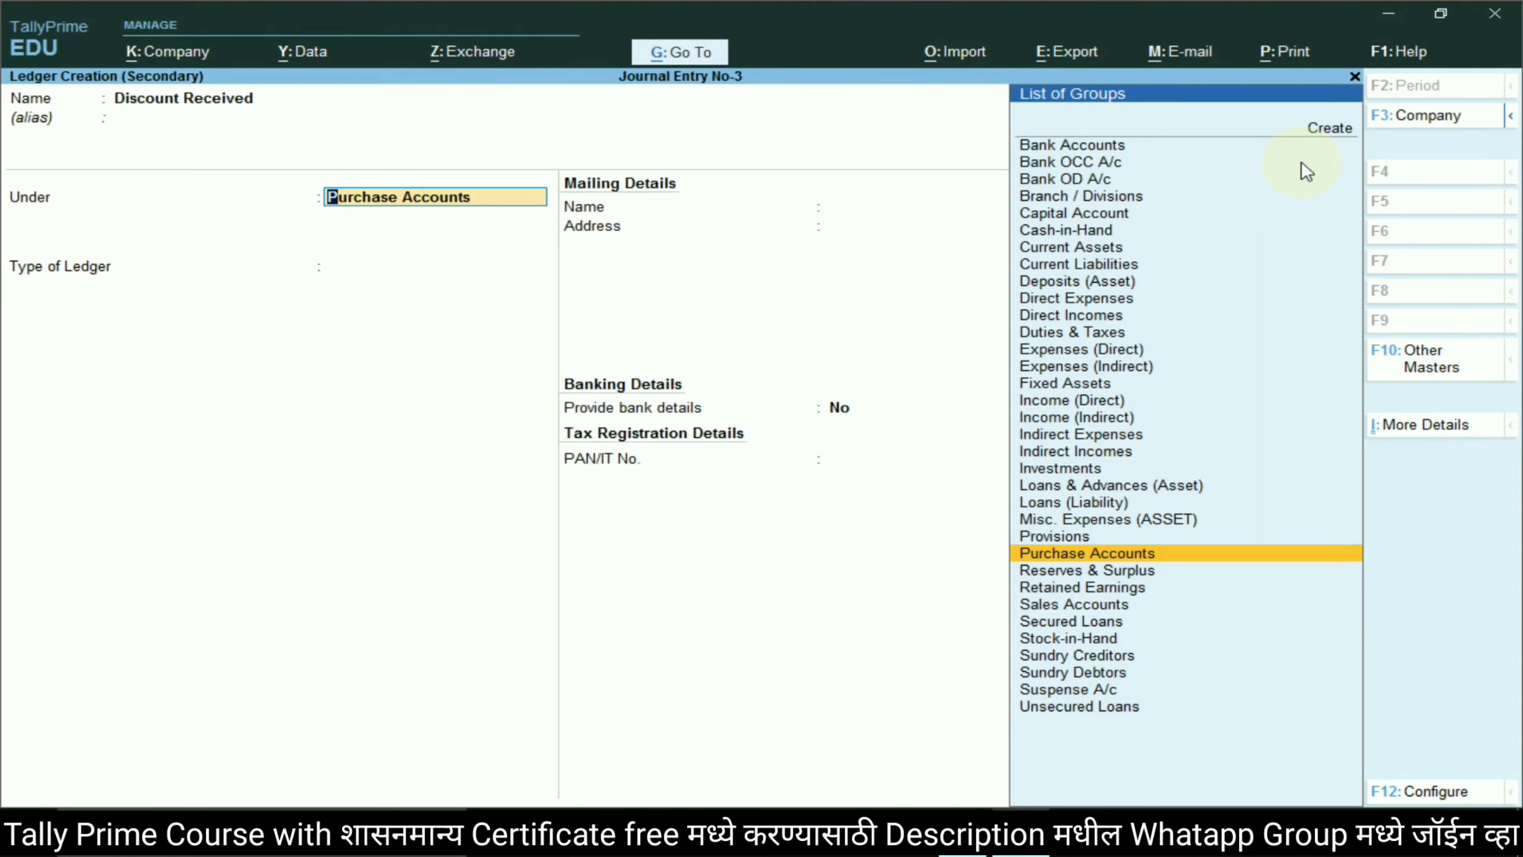
type("Dire")
key("Down")
key("Down")
key("Down")
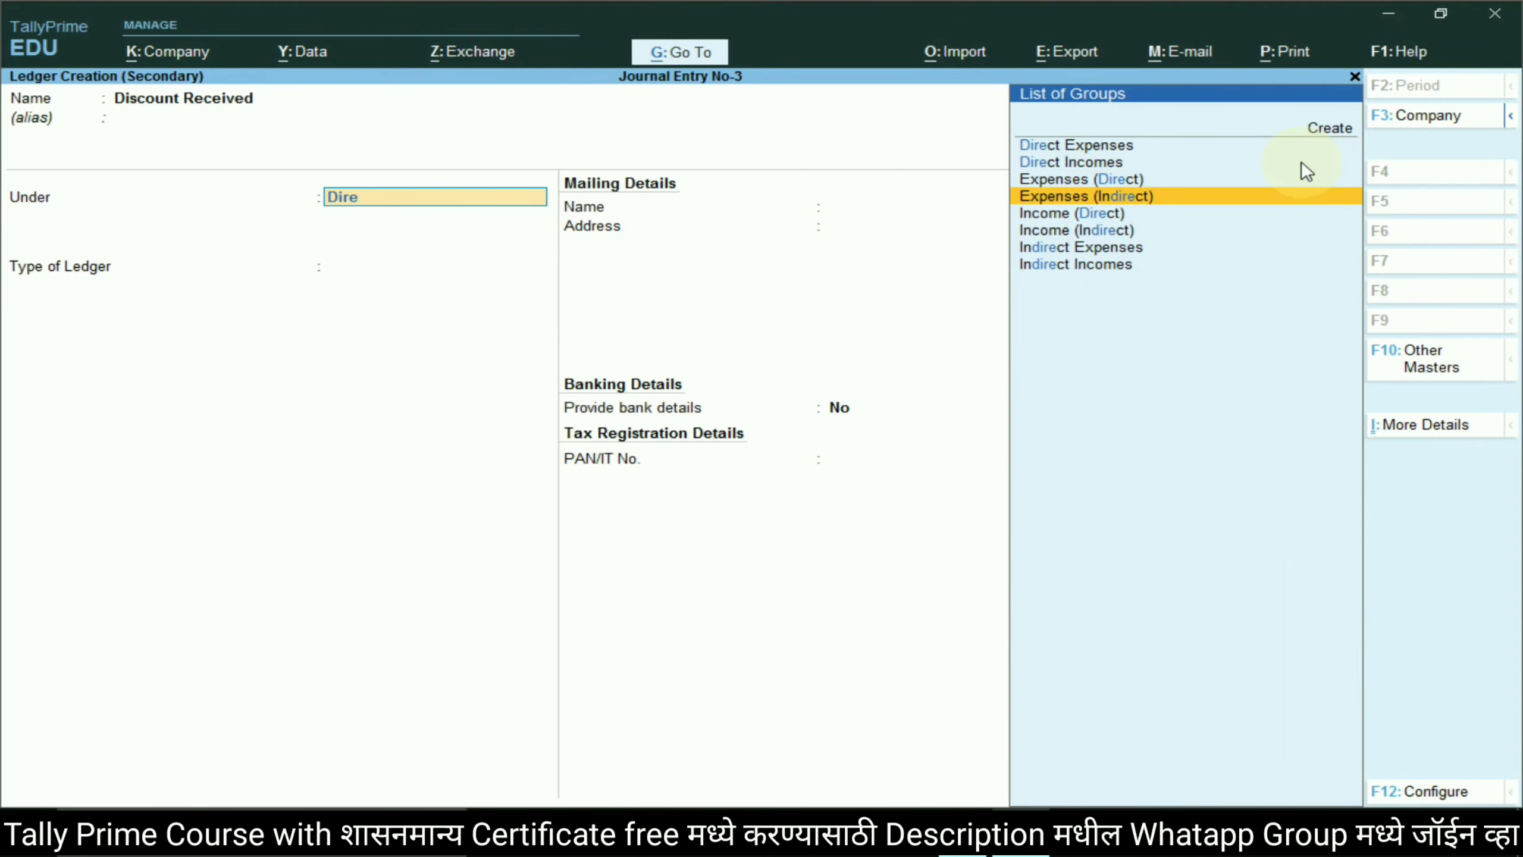
key("Up")
key("Up")
key("Return")
key("Return")
key("Return")
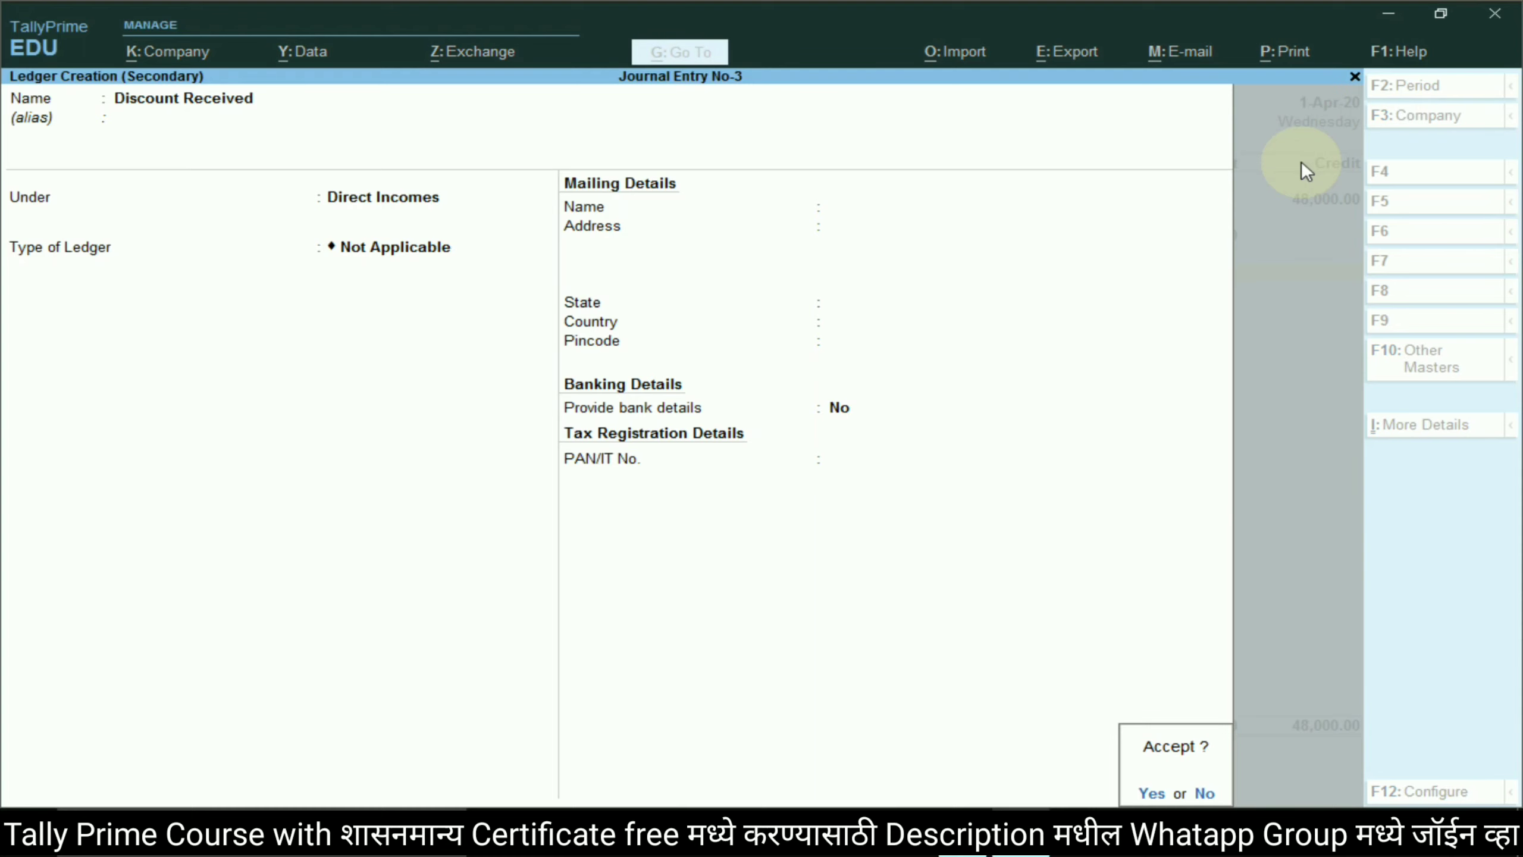
key("Return")
- Accept 2,000 as the Discount Received credit, leave the narration empty and save the purchase voucher
key("Return")
key("Return")
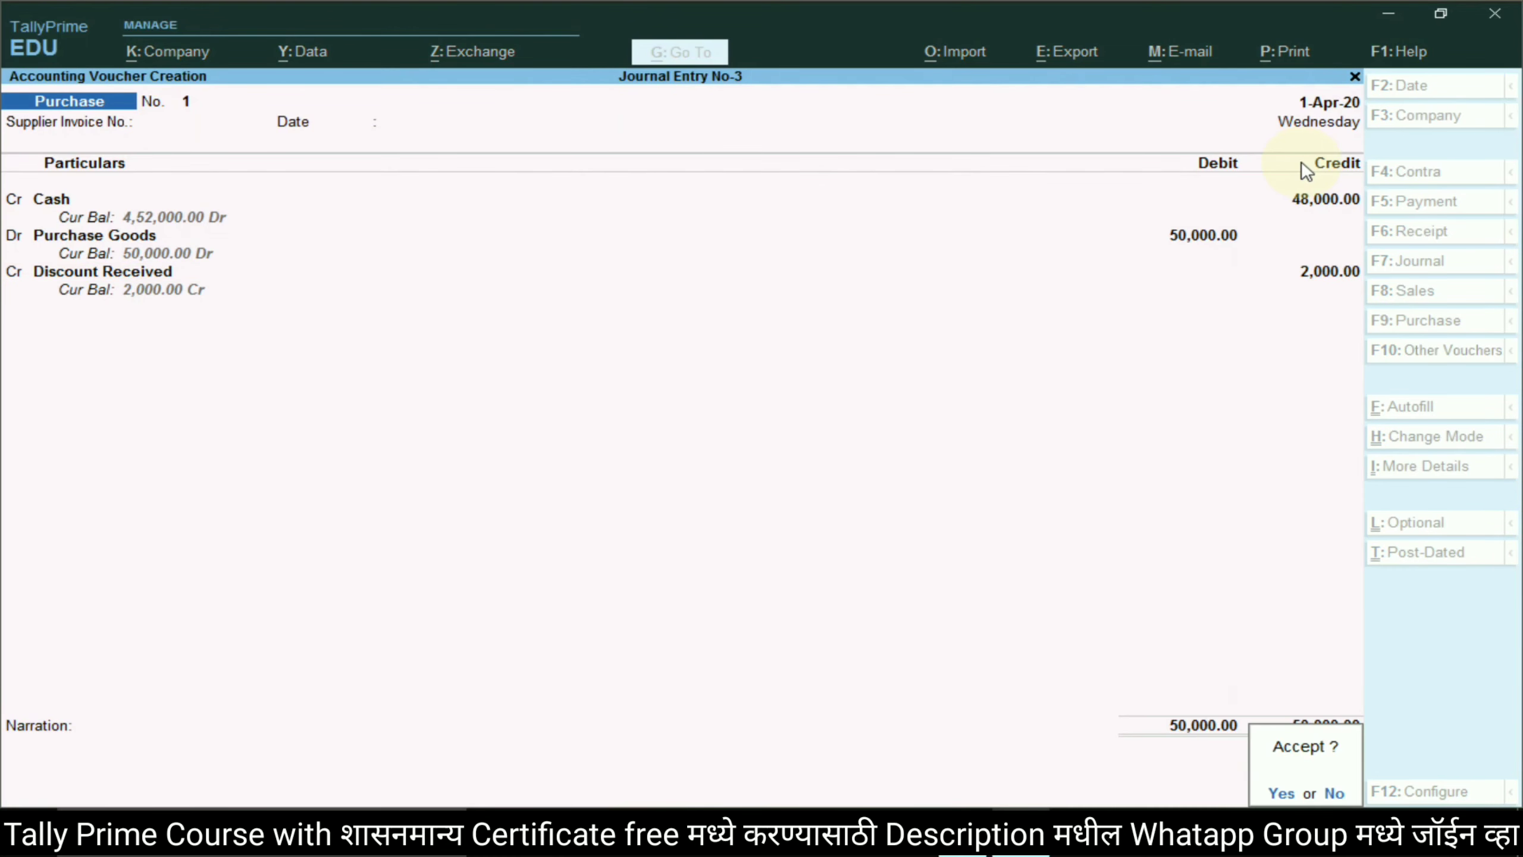
key("Return")
- Switch to the Word exercise and note amounts beside the 09-04-2020 entry: Sales Goods 70000, Cash 67000 and Discount Paid 3000
key("alt+Tab")
scroll(849, 426, "down", 1)
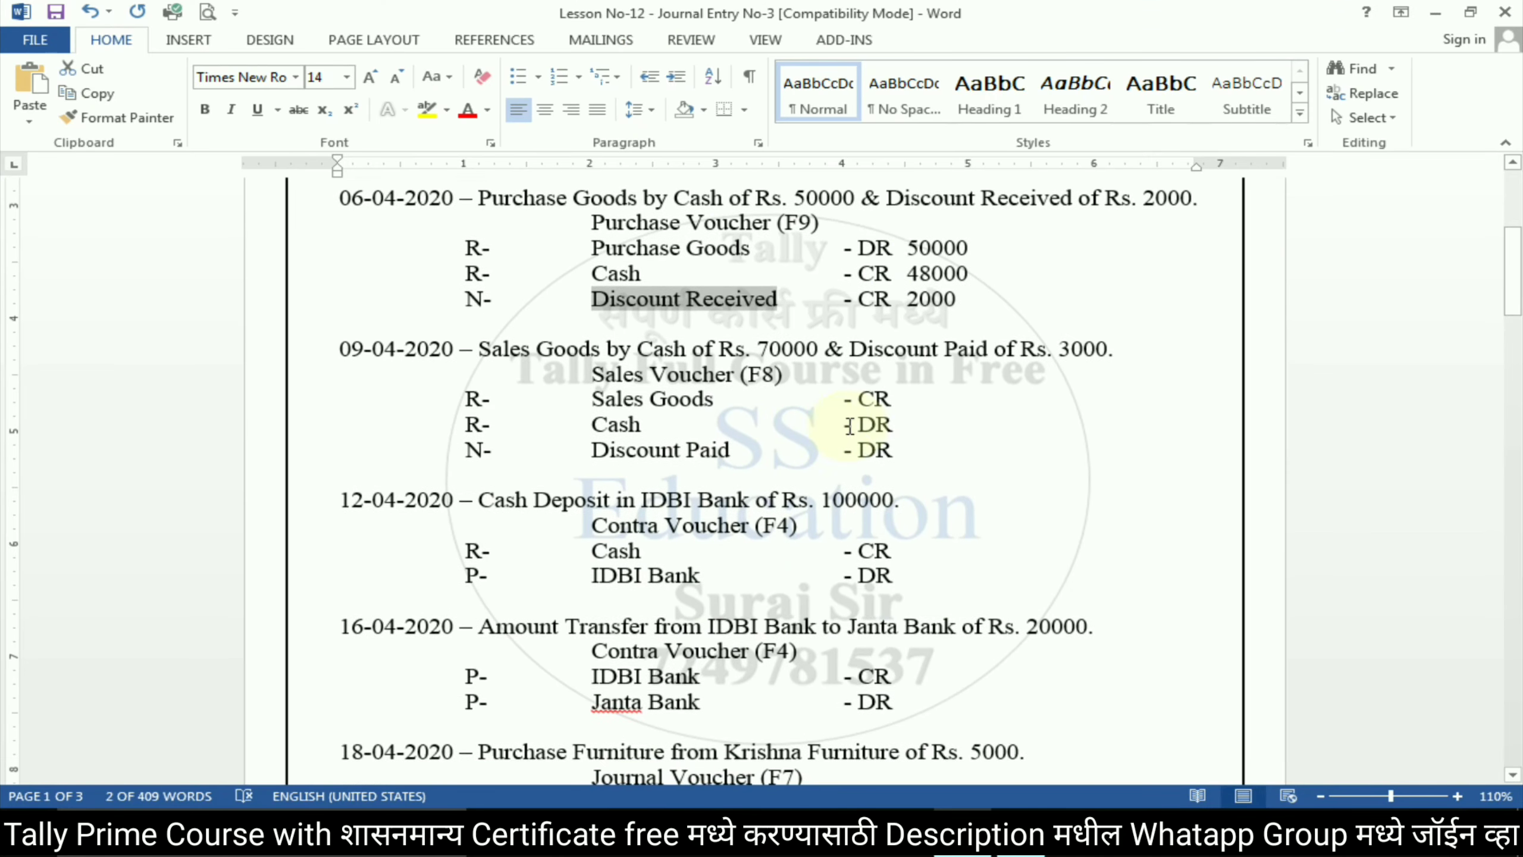
left_click(905, 400)
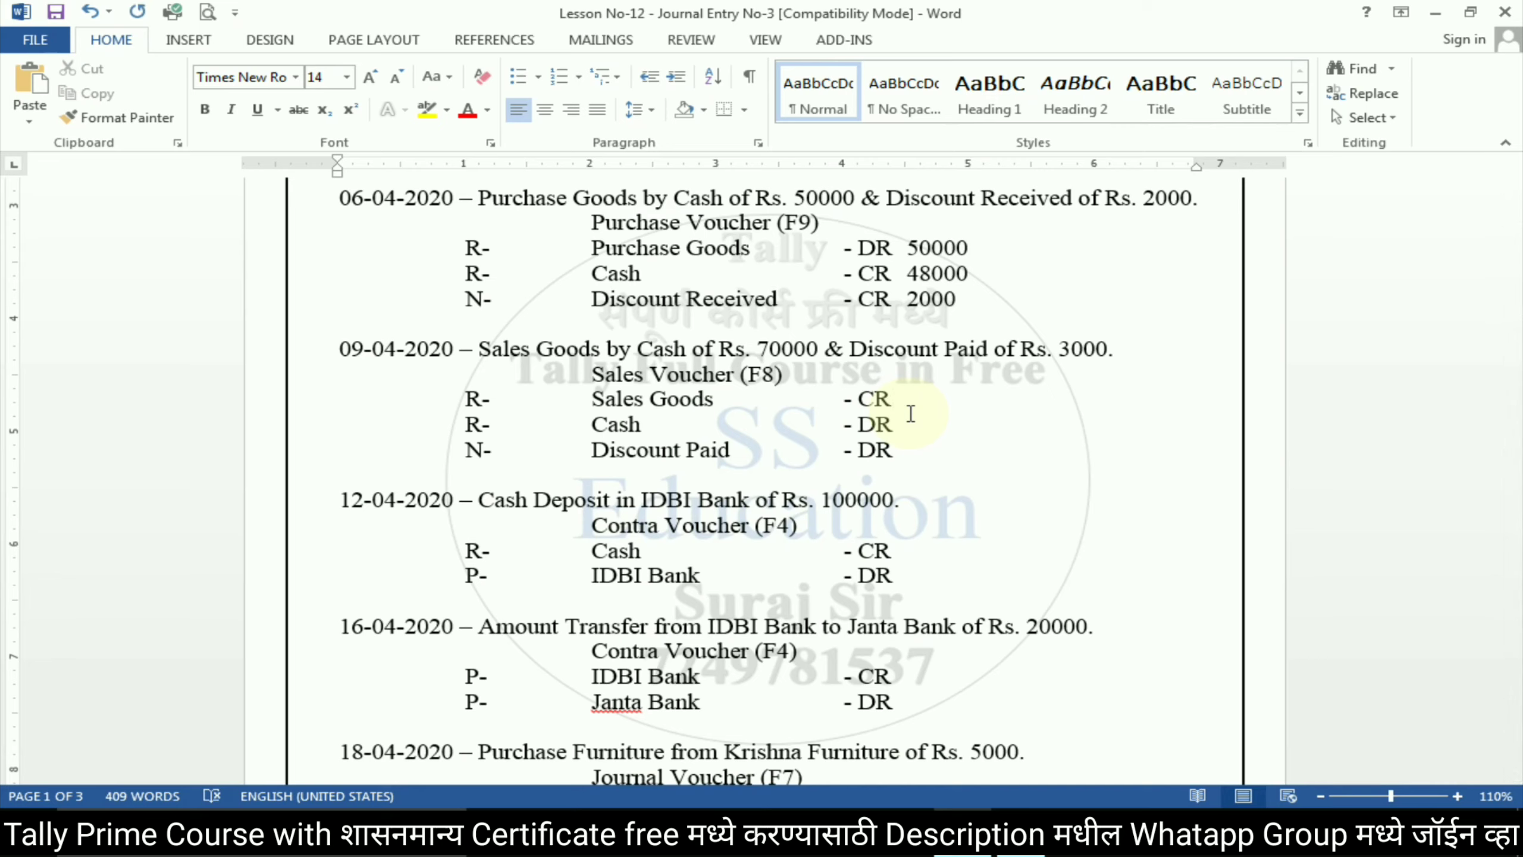
type("70000")
left_click(914, 461)
type("3000")
left_click(914, 427)
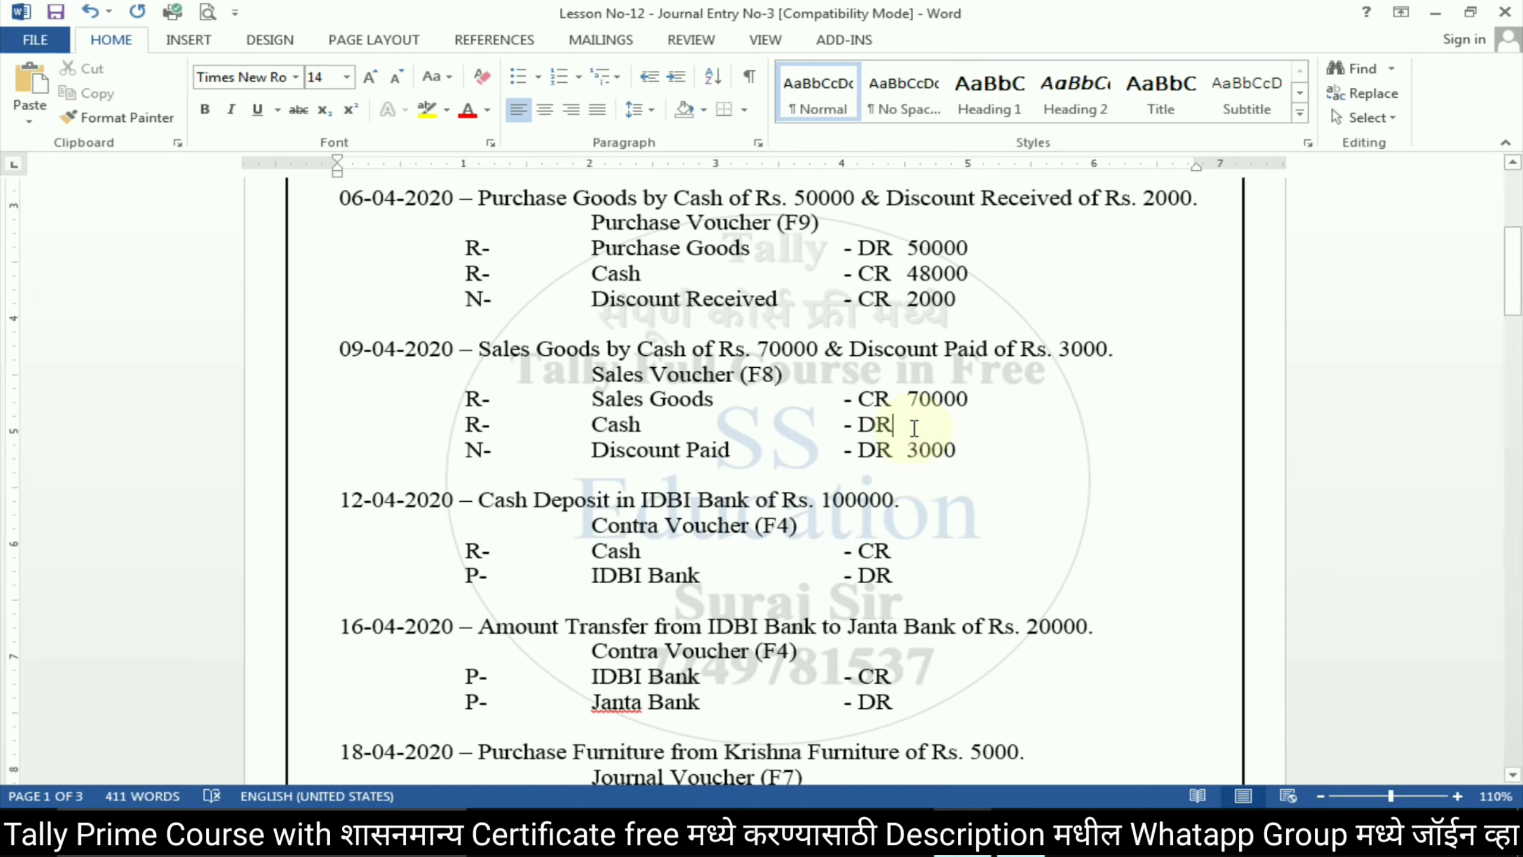
type("6")
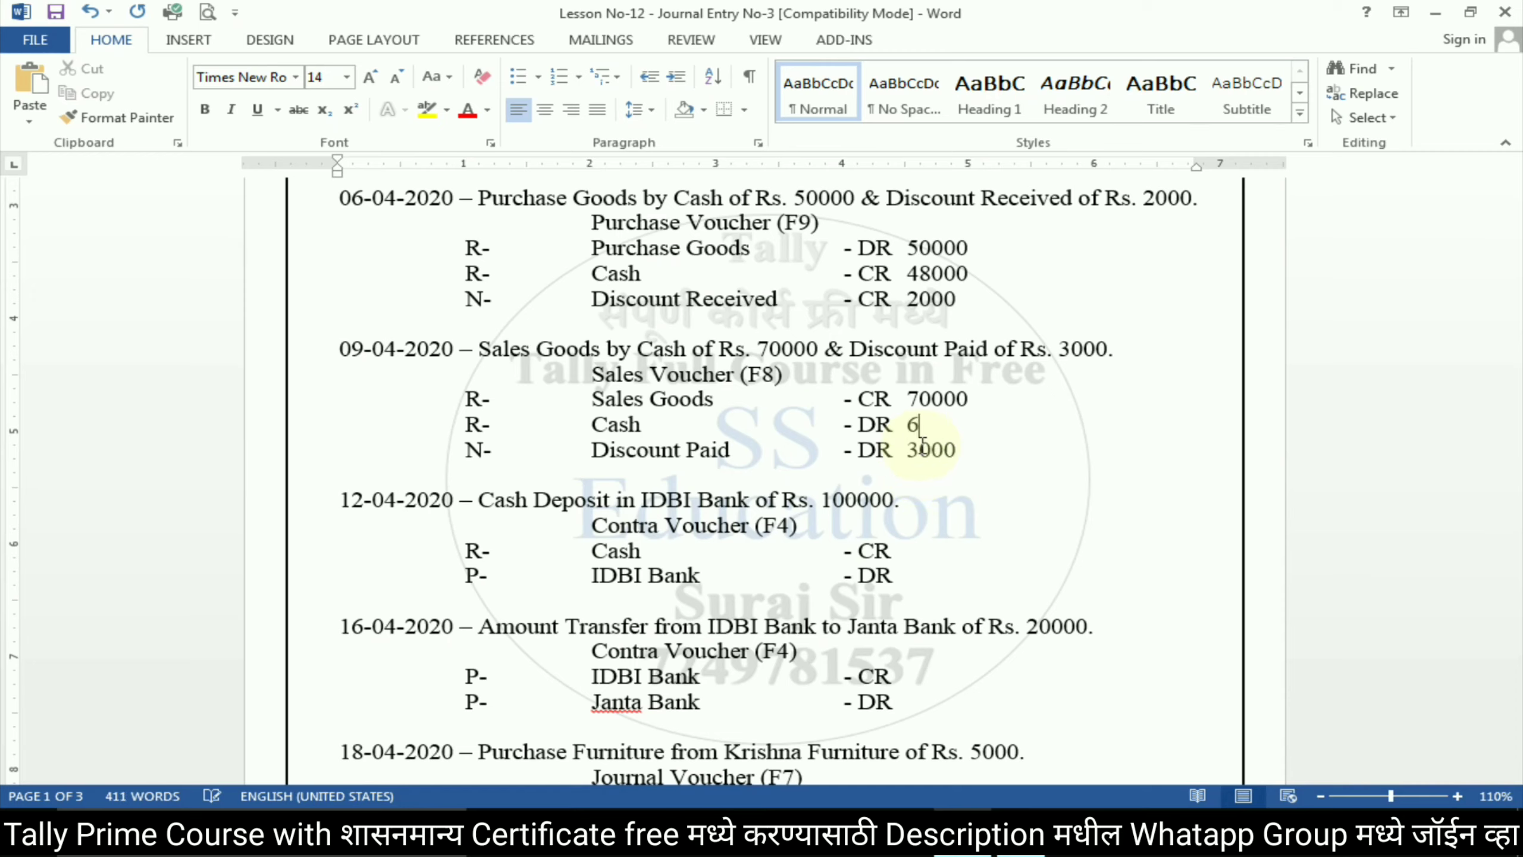
type("7000")
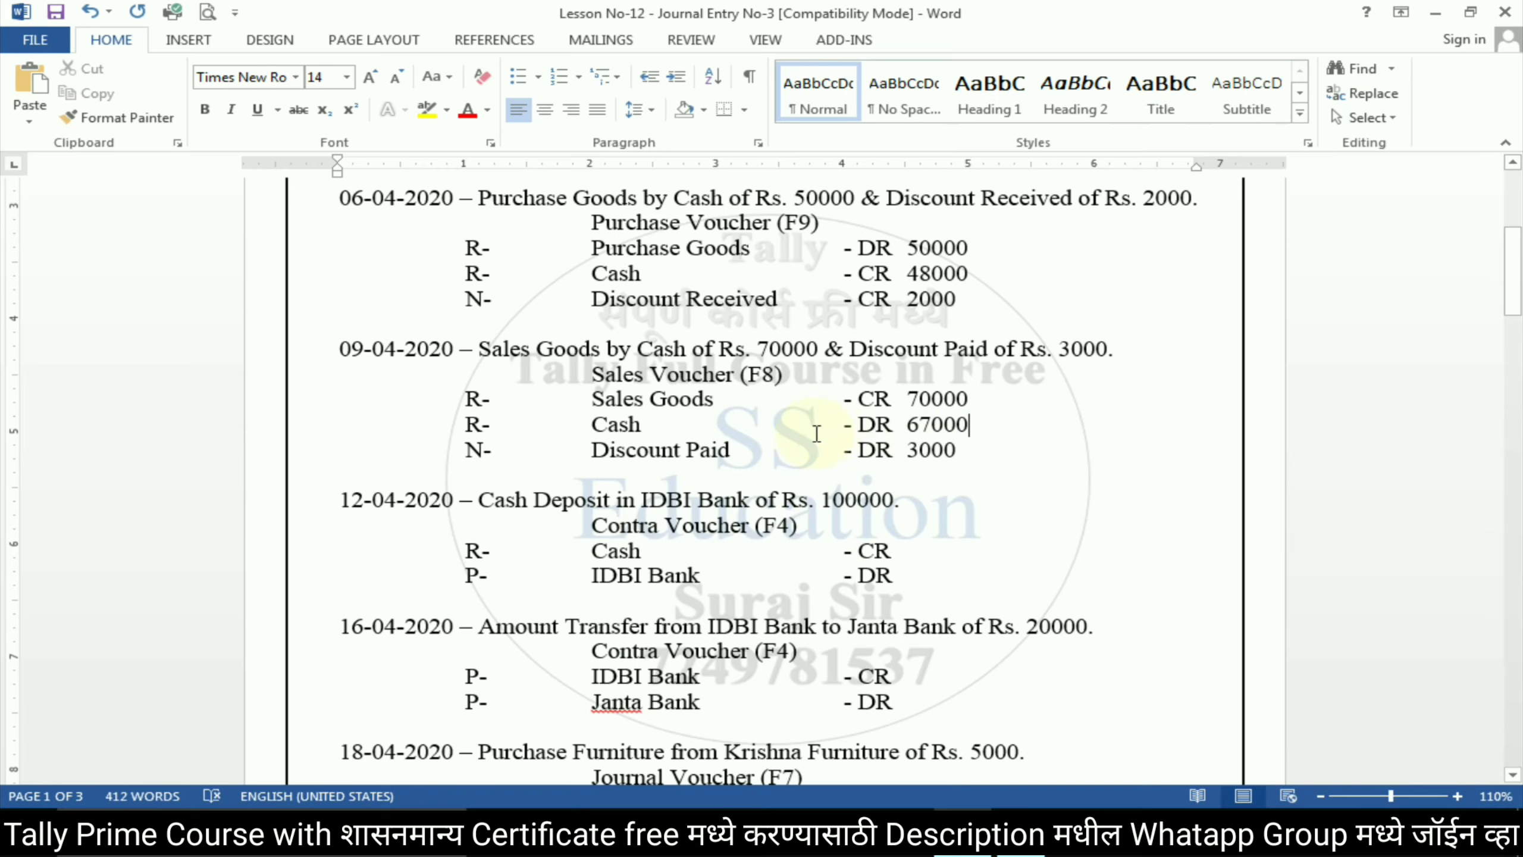
- Switch to TallyPrime and open a new sales voucher in the As Voucher mode
key("alt+Tab")
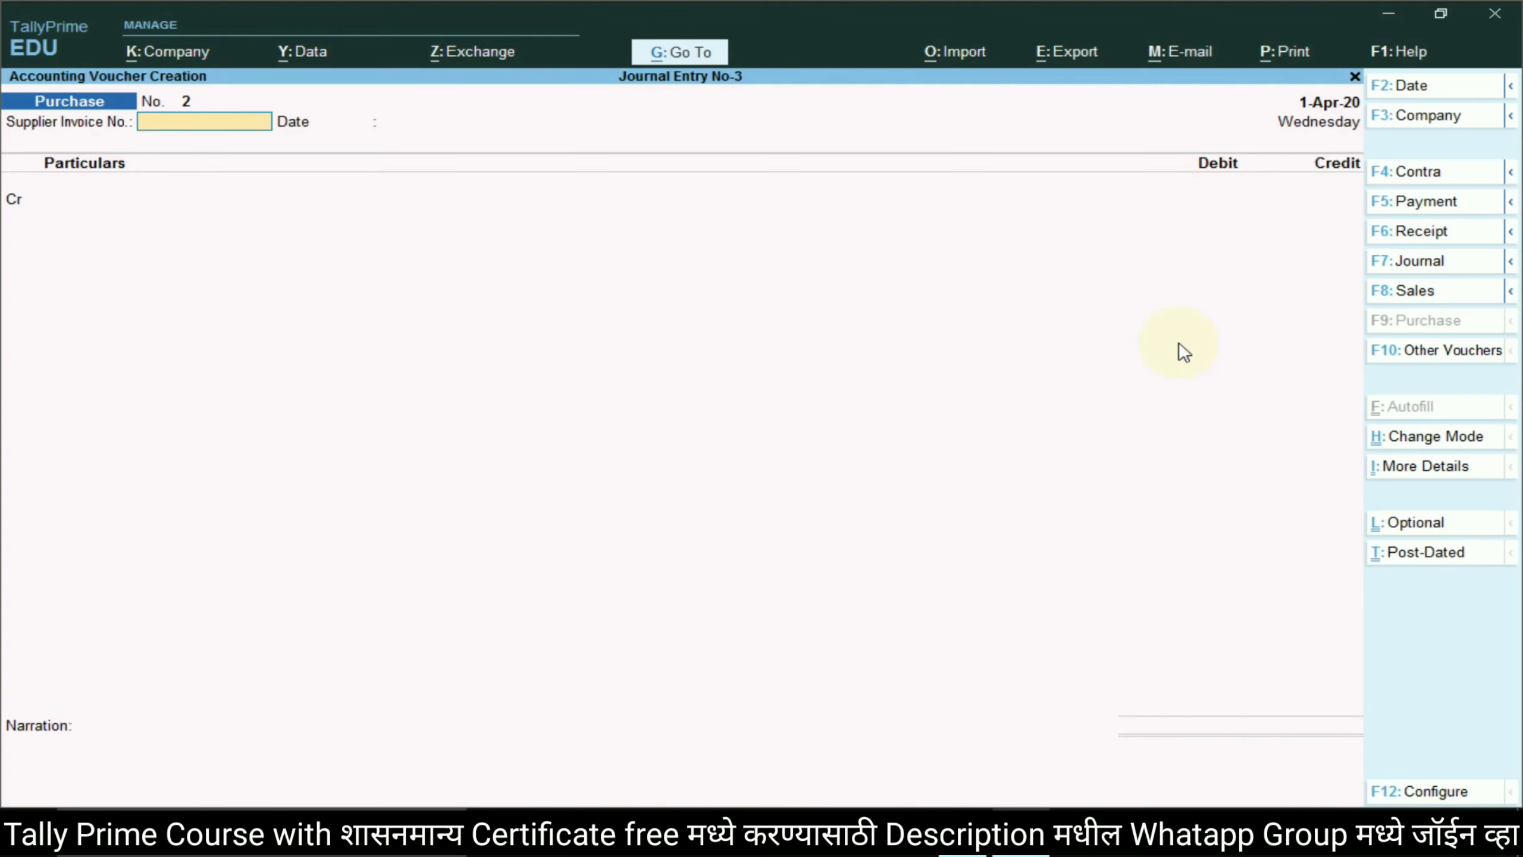
left_click(1435, 296)
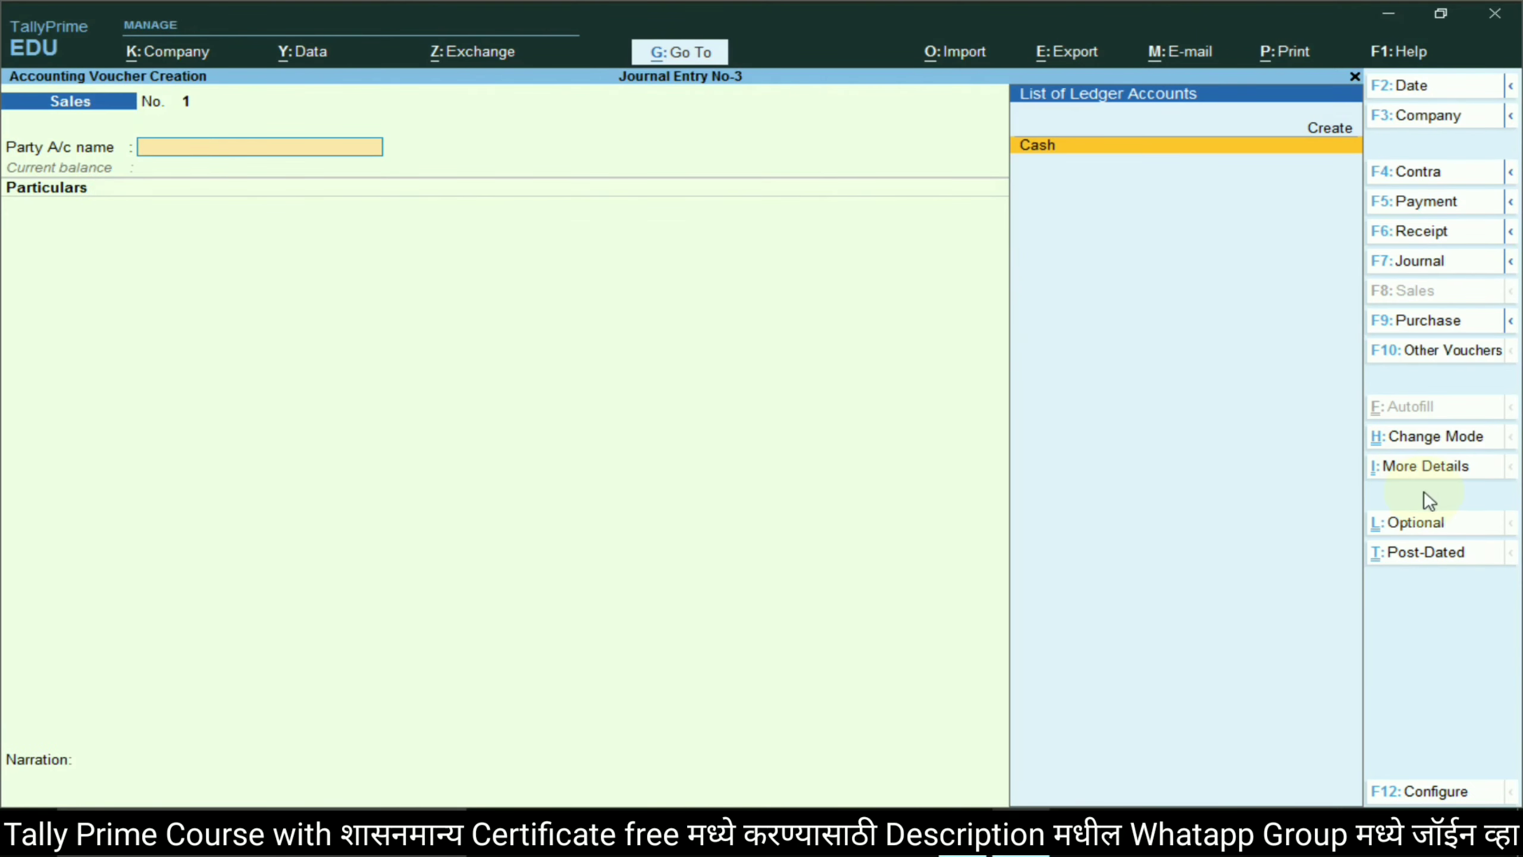
left_click(1434, 463)
key("Escape")
left_click(1438, 441)
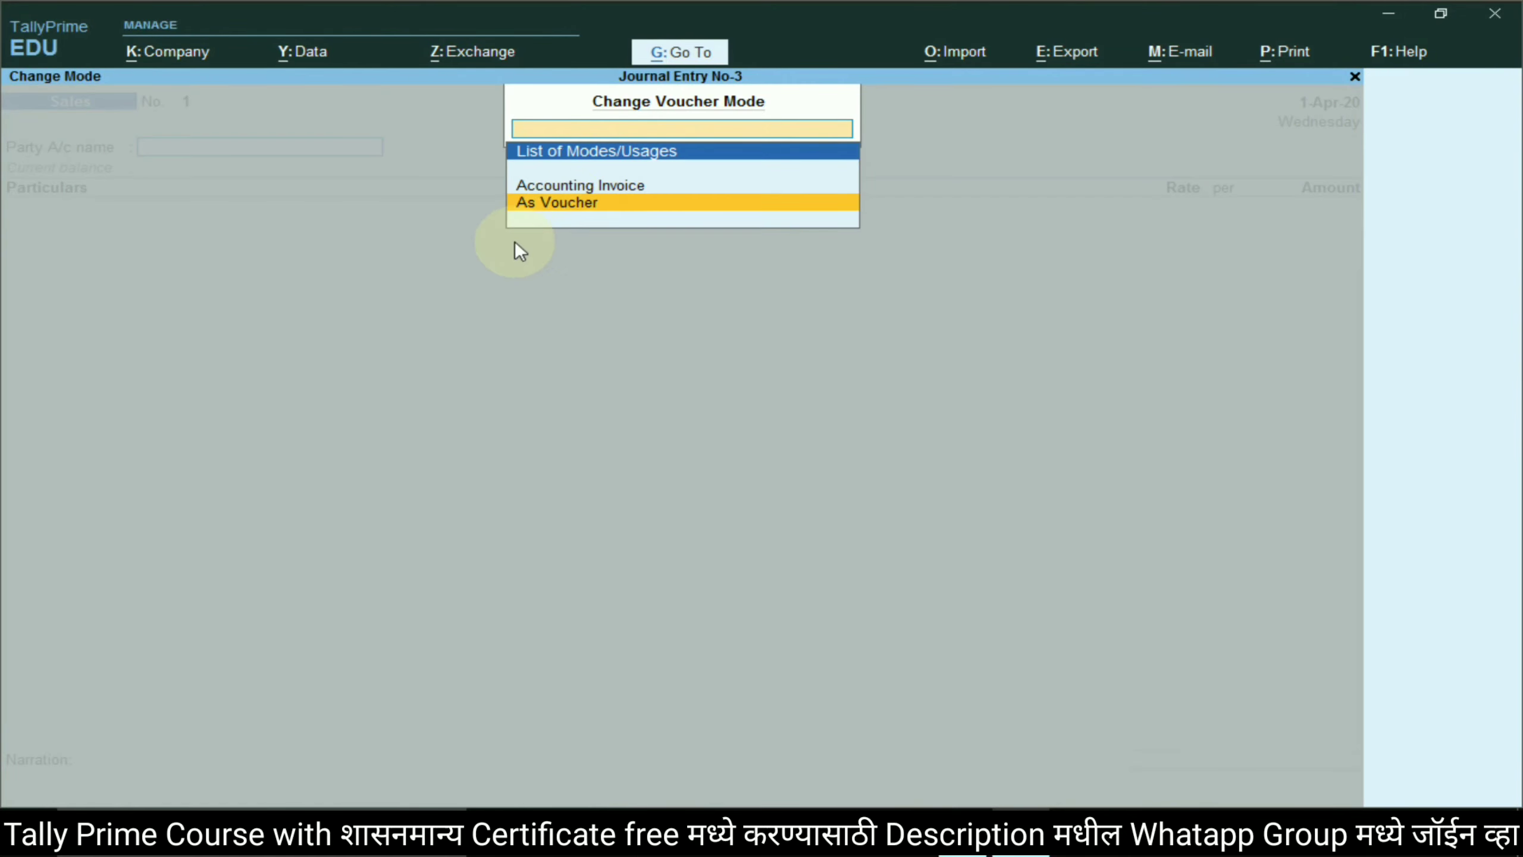
left_click(551, 204)
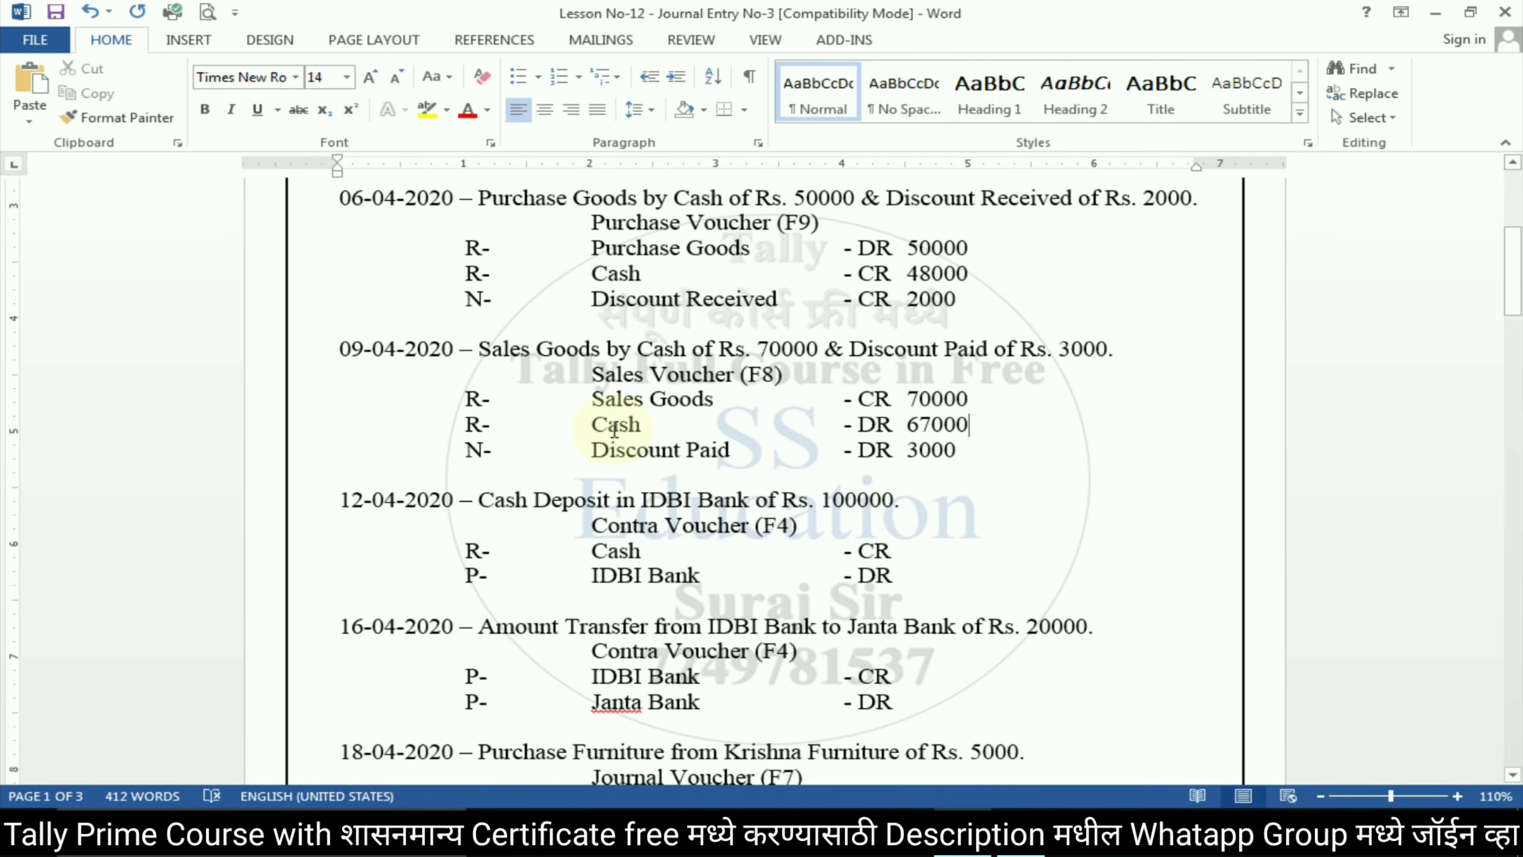
- Check the Cash line in the Word exercise, choose Cash as the sales debit ledger and leave the dispatch details blank
double_click(613, 427)
key("alt+Tab")
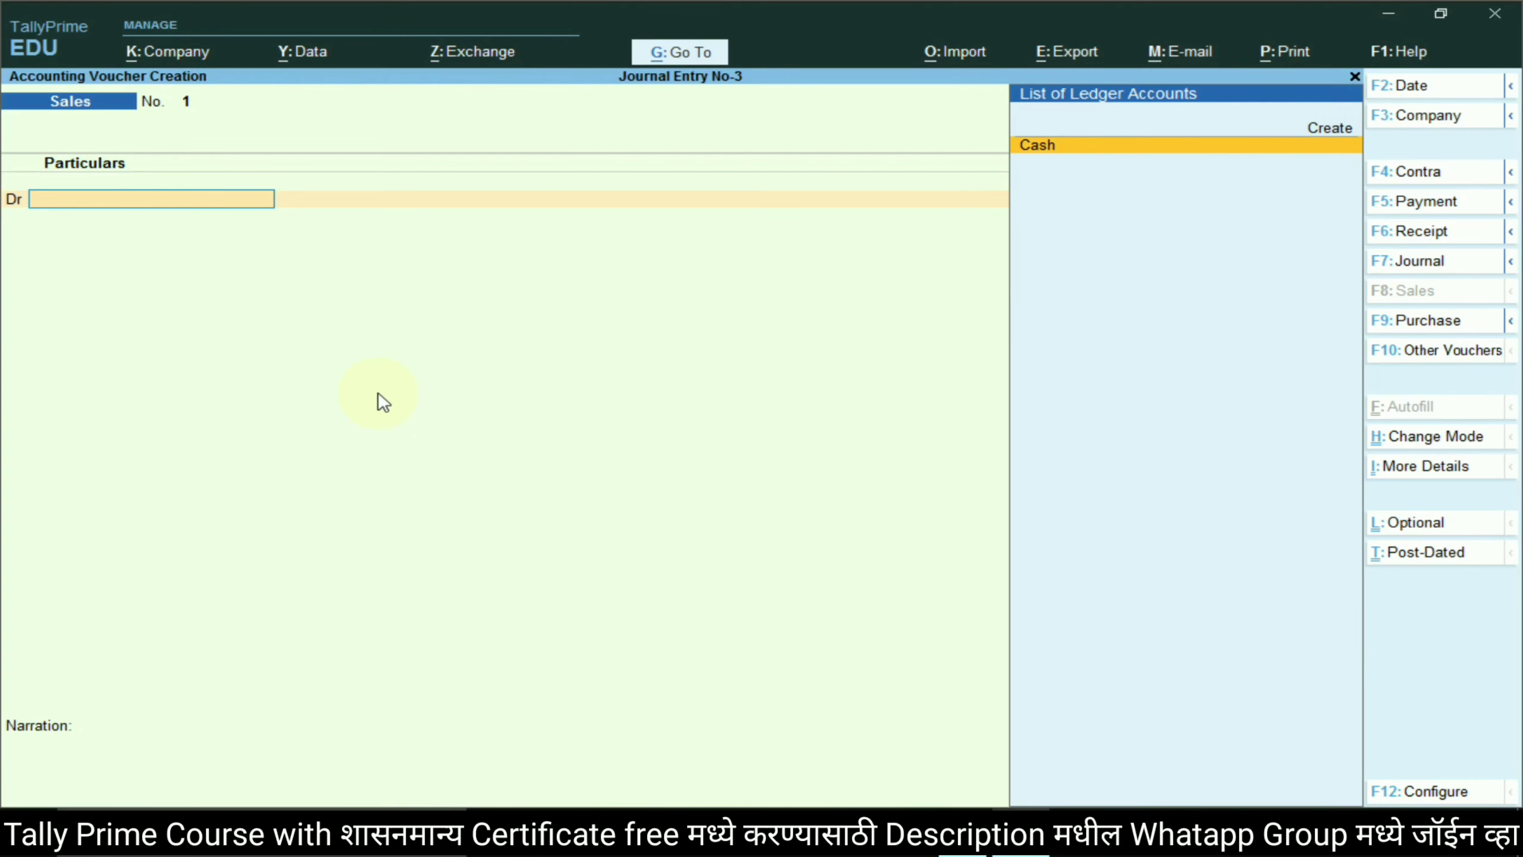
key("Return")
key("Return")
key("Return")
key("Return")
key("Return")
key("Return")
key("Return")
key("Return")
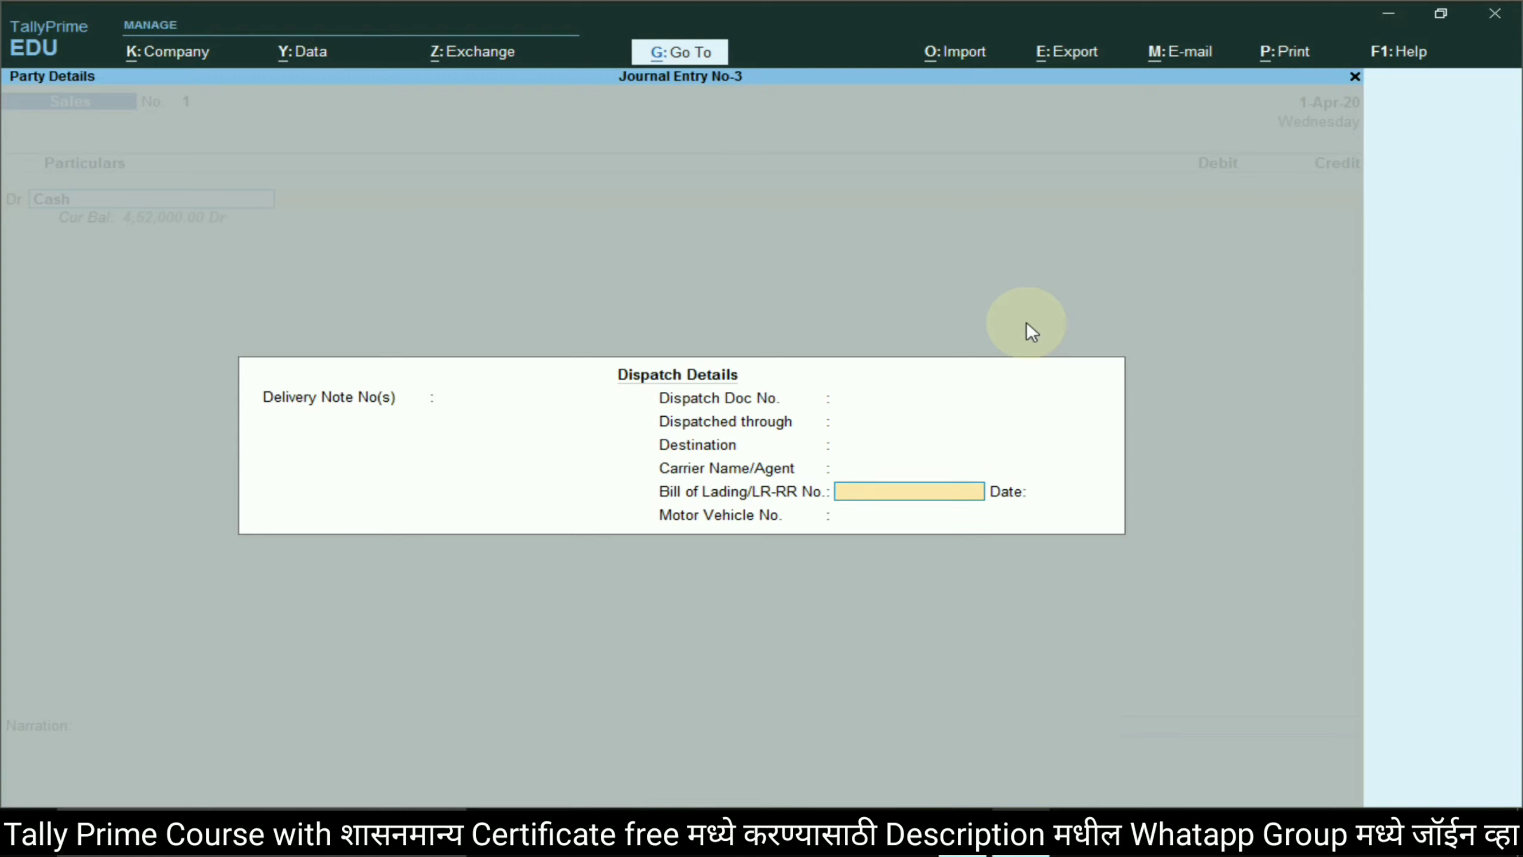
key("Return")
- Keep the default buyer details for Cash and debit it with 67000 in the sales voucher
type("66")
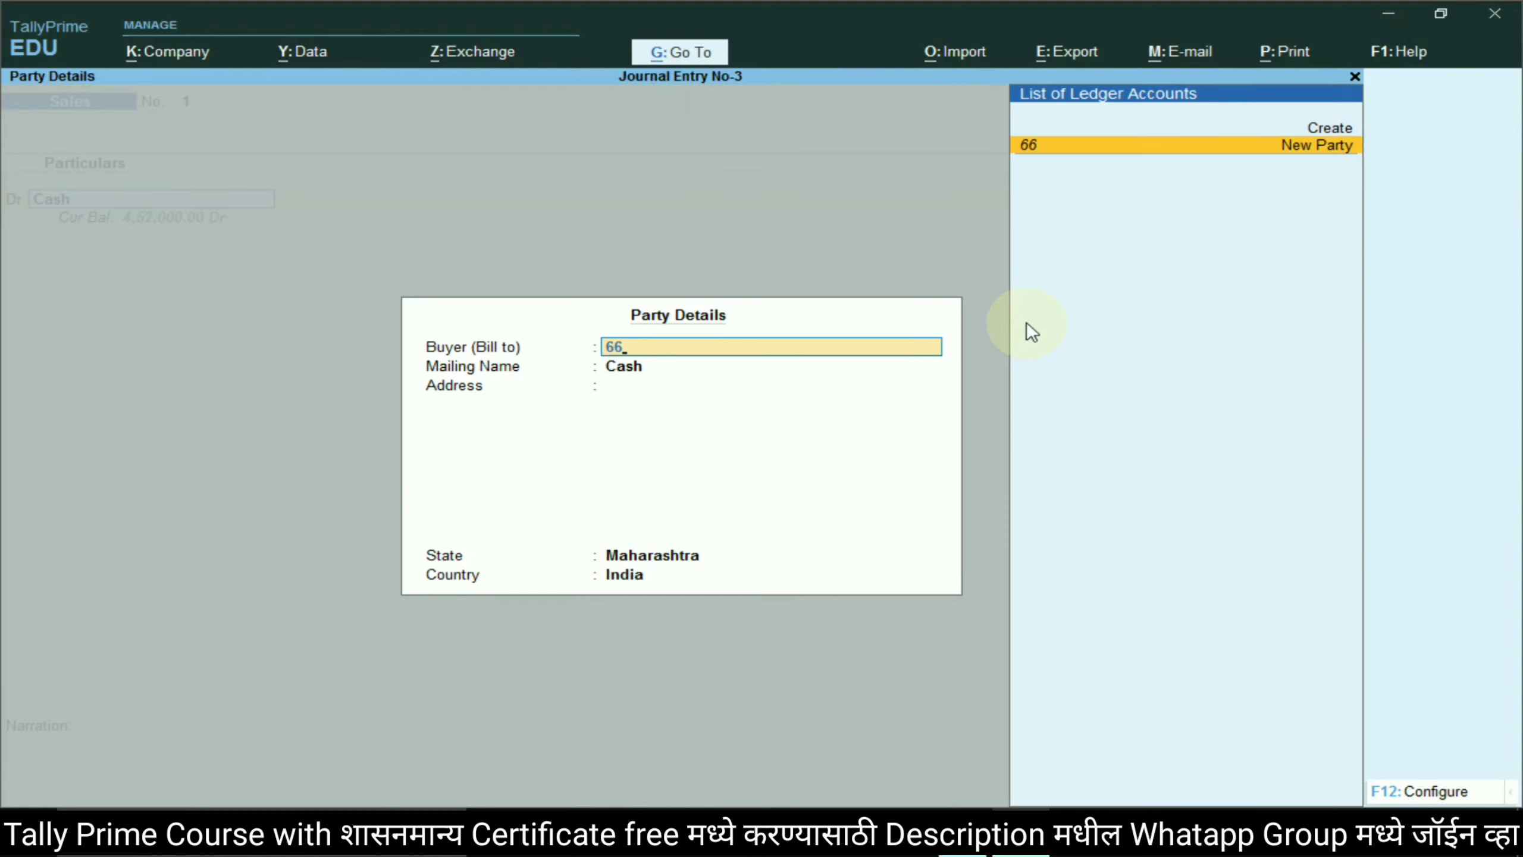
key("BackSpace")
key("BackSpace")
key("Return")
key("Return")
key("Return")
key("Return")
key("Return")
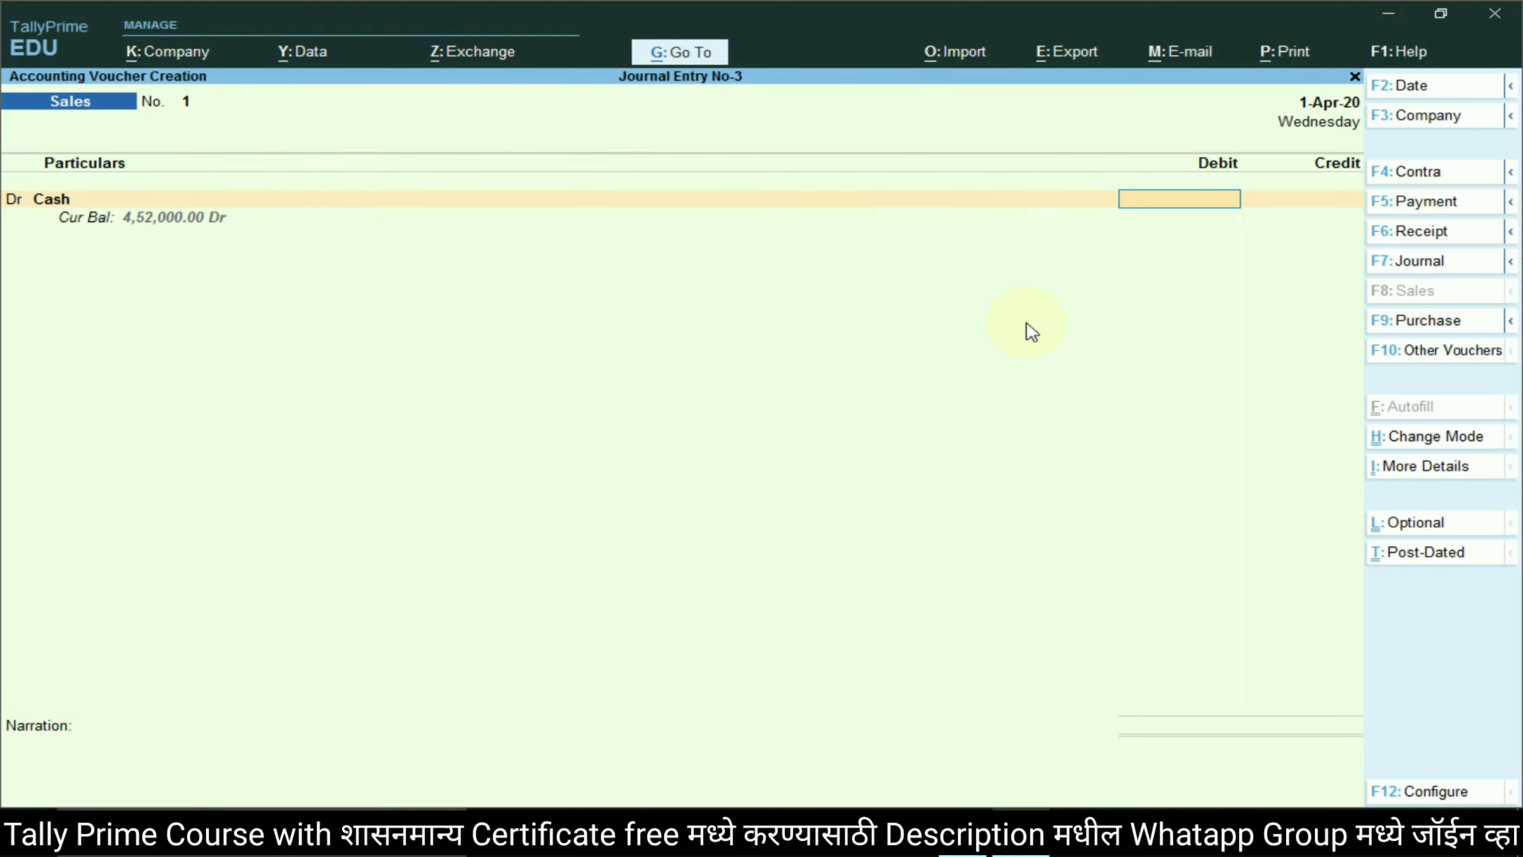
type("67000")
key("Return")
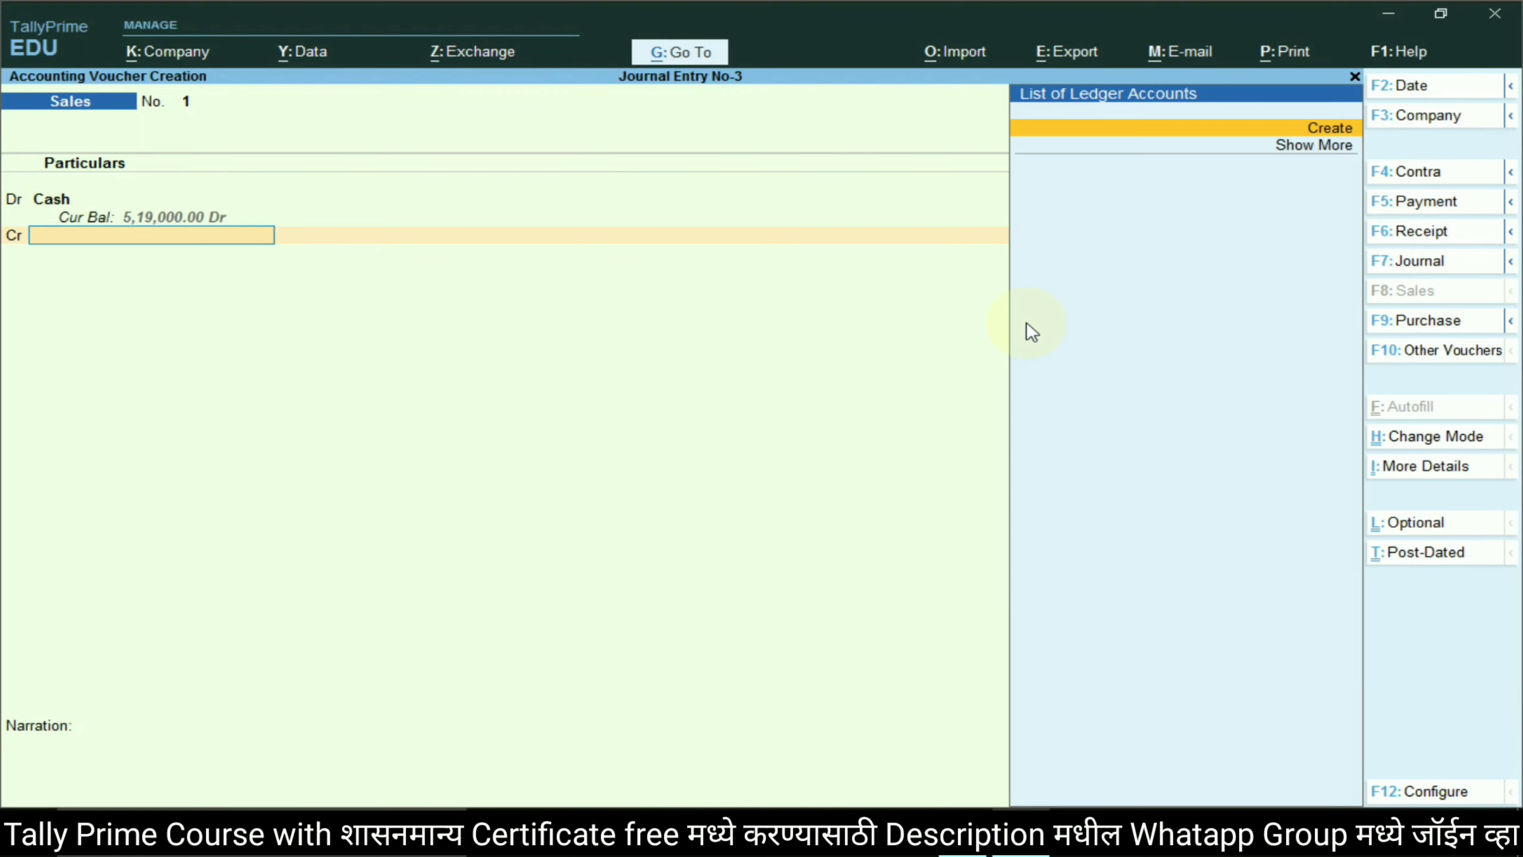
- Copy the ledger name "Sales Goods" from the Word exercise and return to the TallyPrime sales voucher
key("alt+Tab")
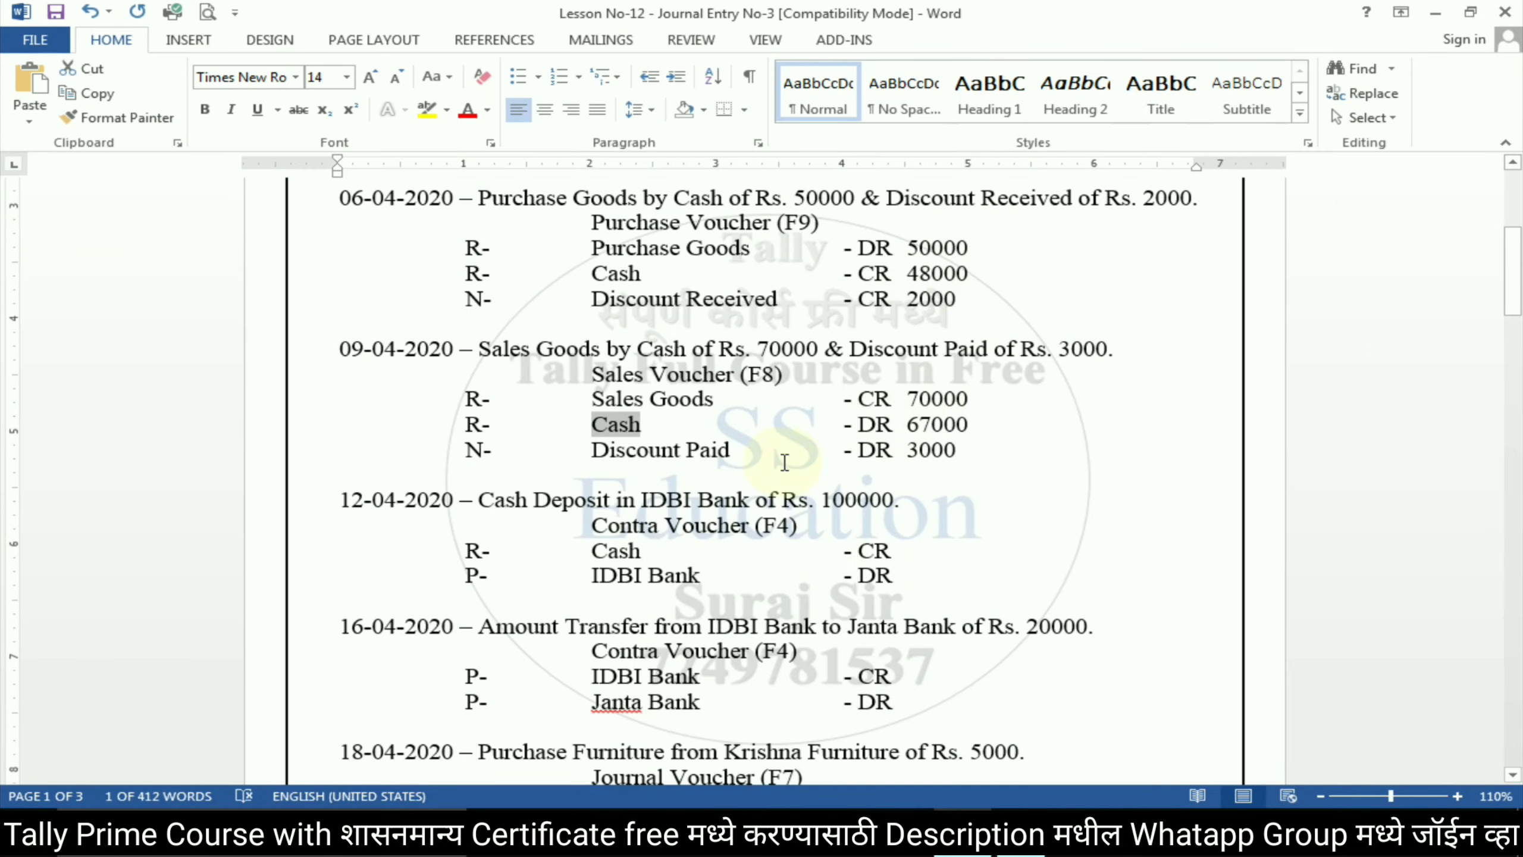
left_click_drag(594, 401, 694, 403)
key("ctrl+c")
key("alt+Tab")
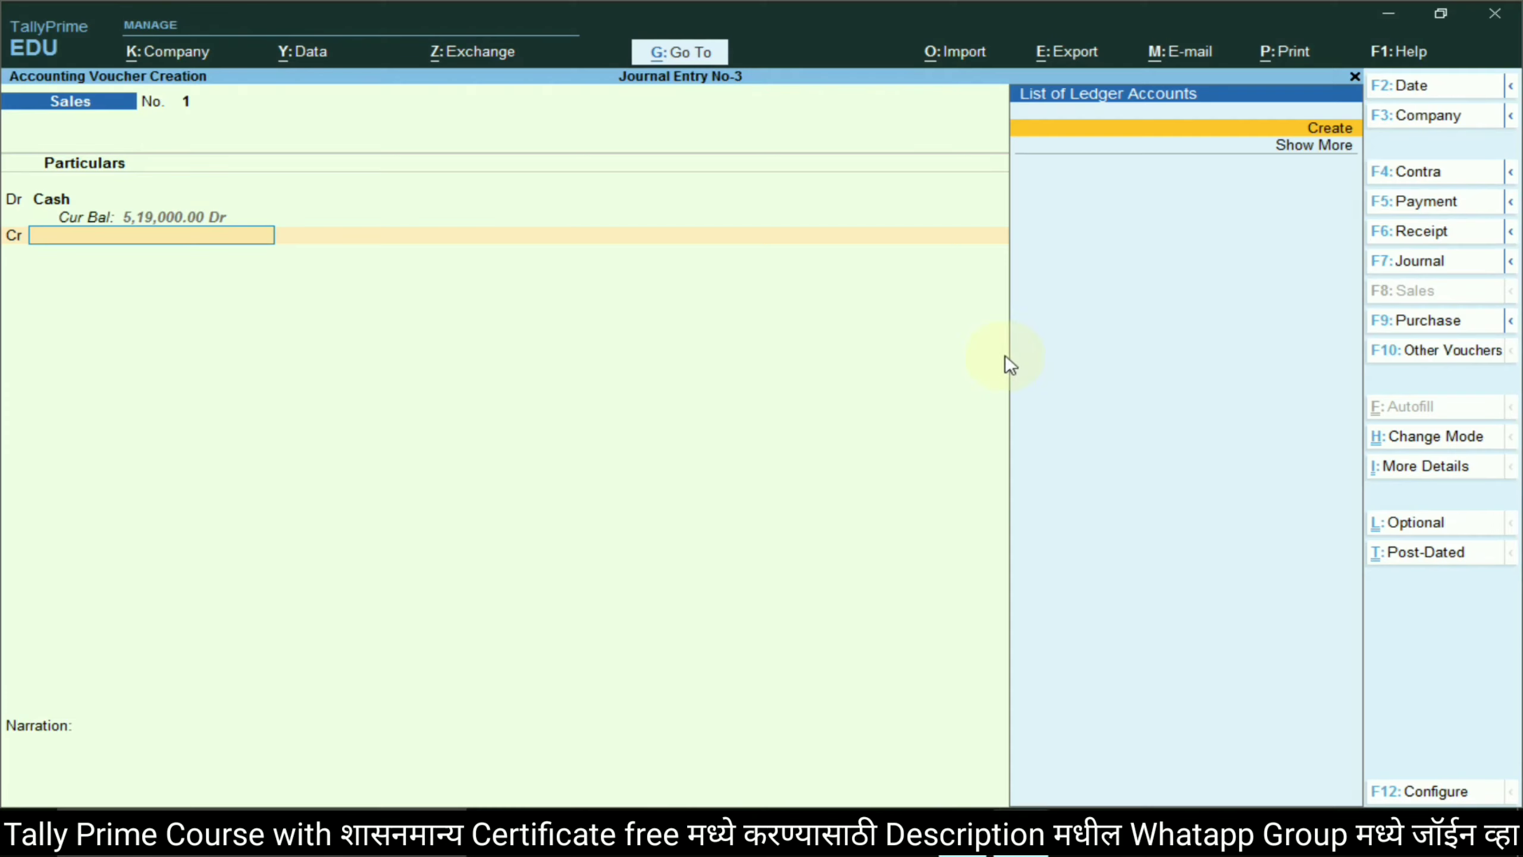
- Create a ledger named Sales Goods under Sales Accounts for the sales voucher's credit line
left_click(1284, 130)
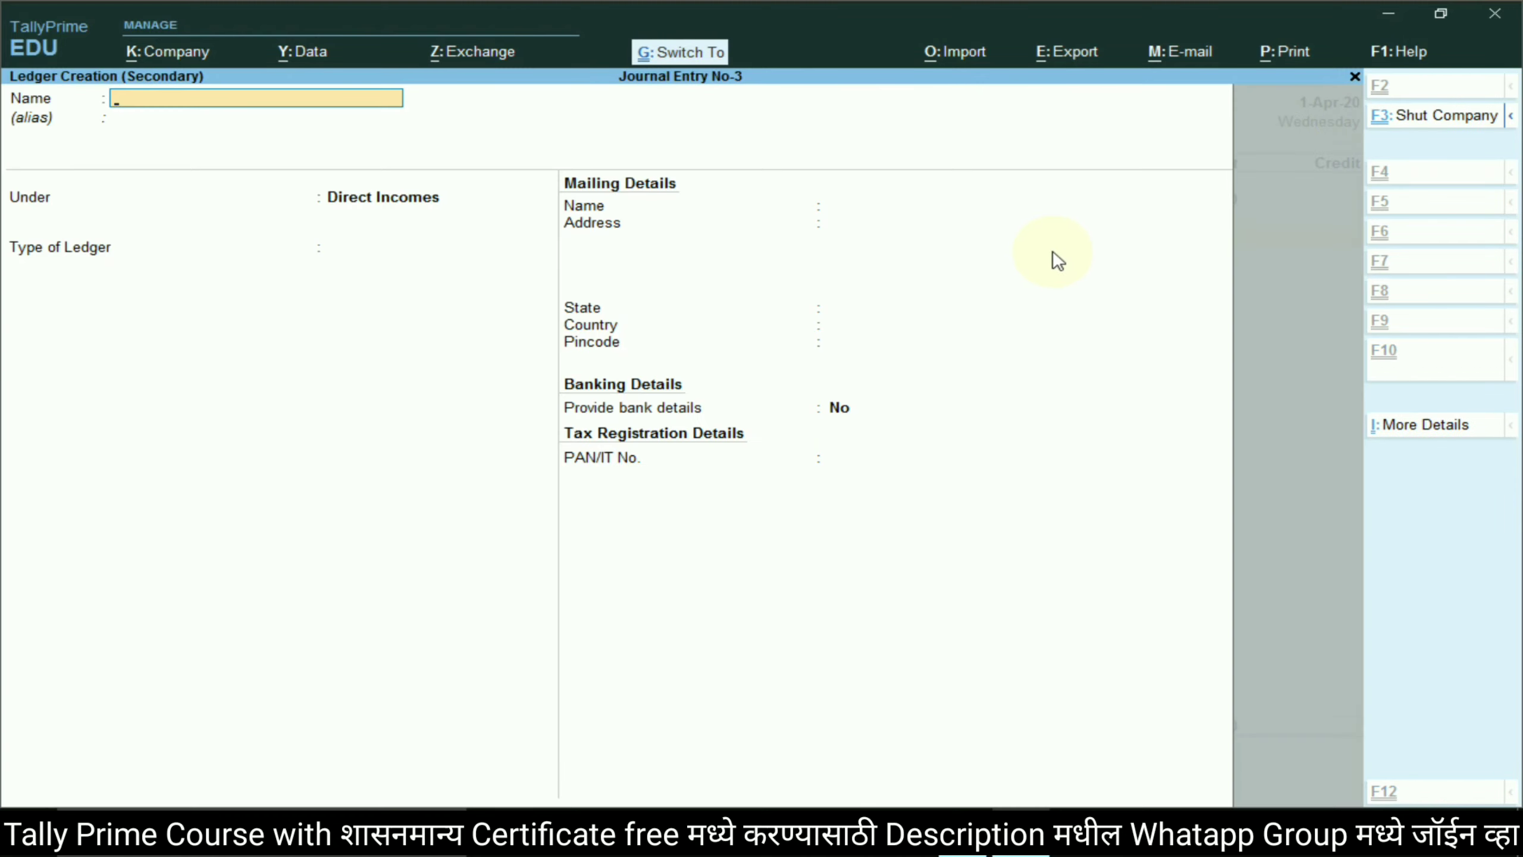
key("ctrl+v")
key("Return")
key("Return")
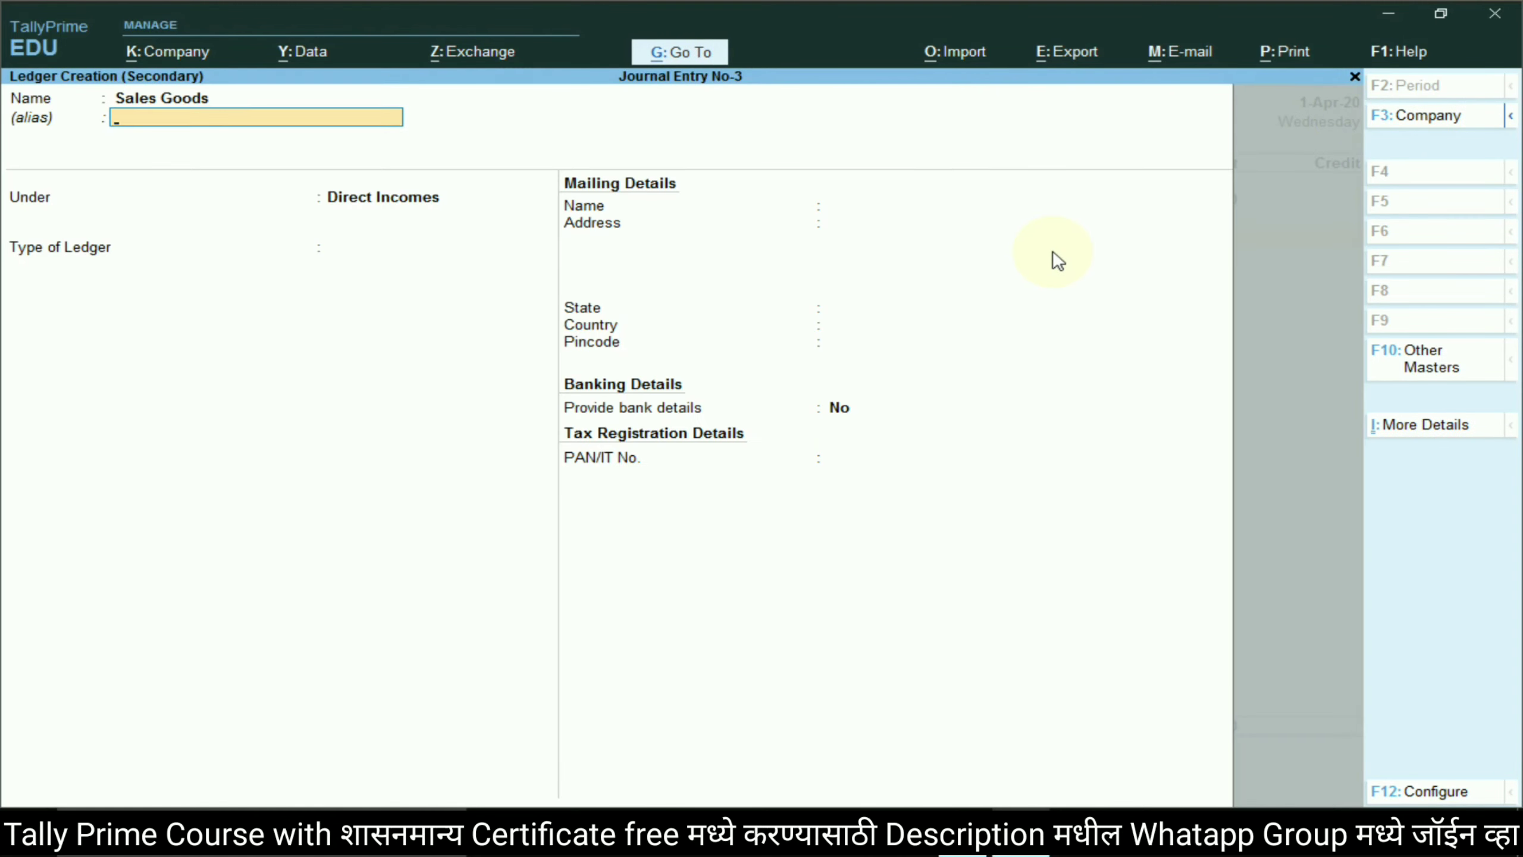
type("Sales")
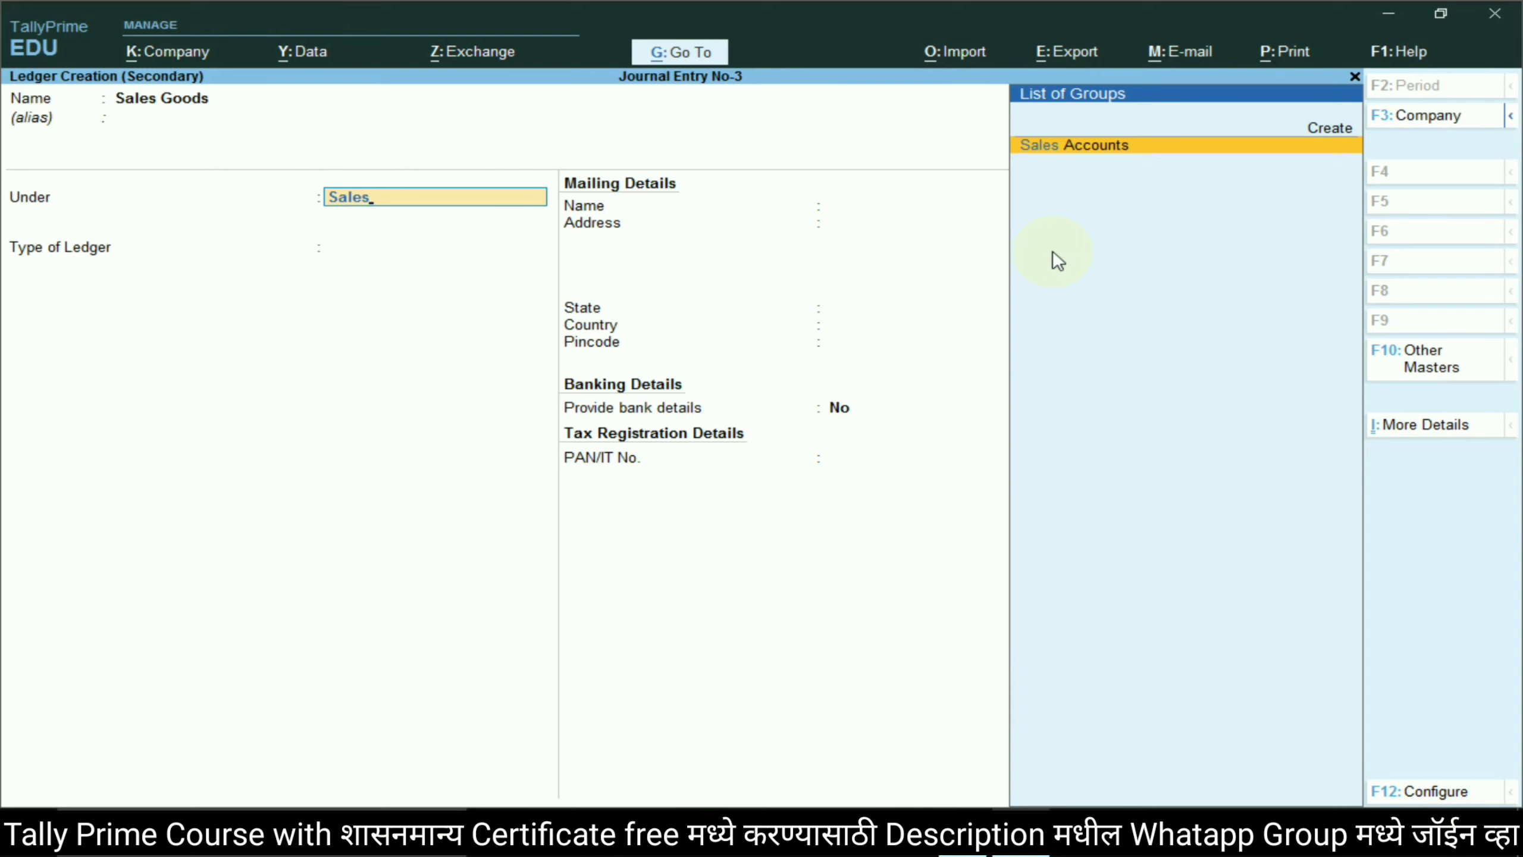
key("Return")
key("Return")
key("Return")
key("Return")
key("Return")
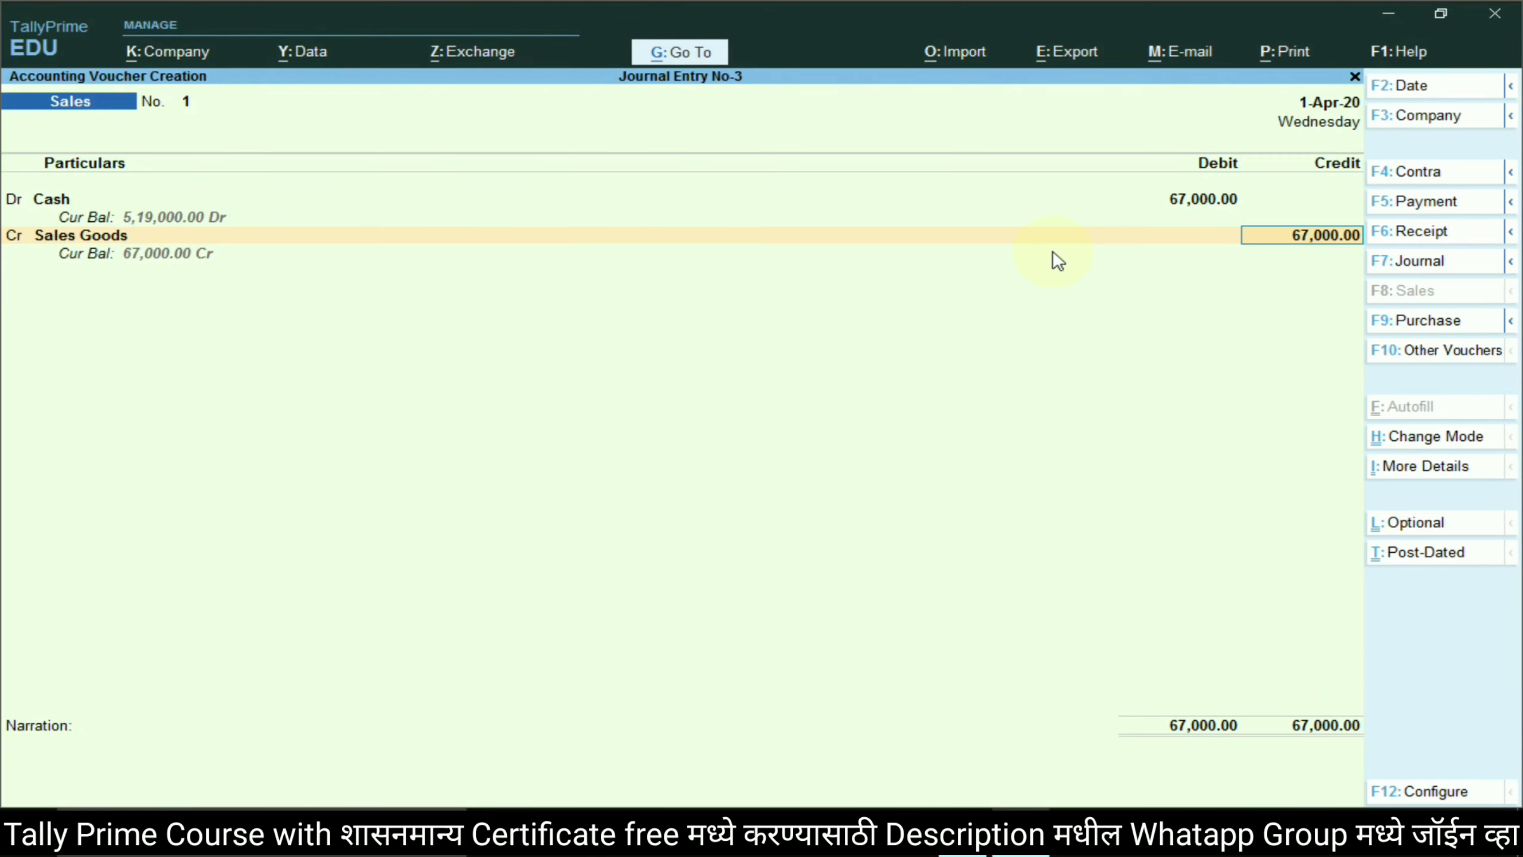
- Set the Sales Goods credit amount to 70,000
type("70")
key("Return")
key("Return")
- Copy the ledger name "Discount Paid" from the 09-04-2020 Word entry and return to the TallyPrime sales voucher
key("alt+Tab")
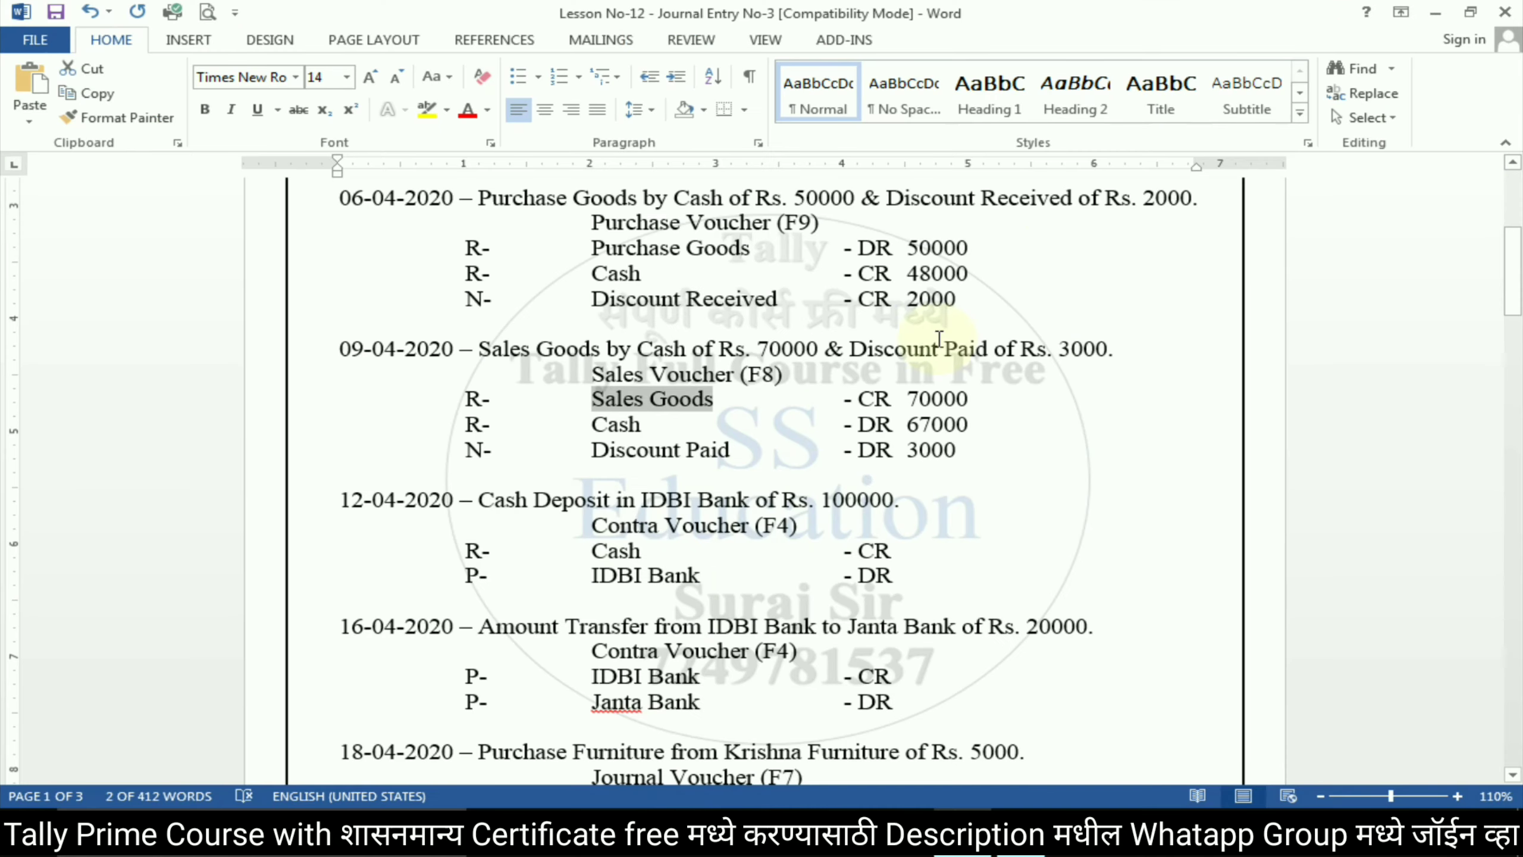
left_click_drag(593, 450, 715, 450)
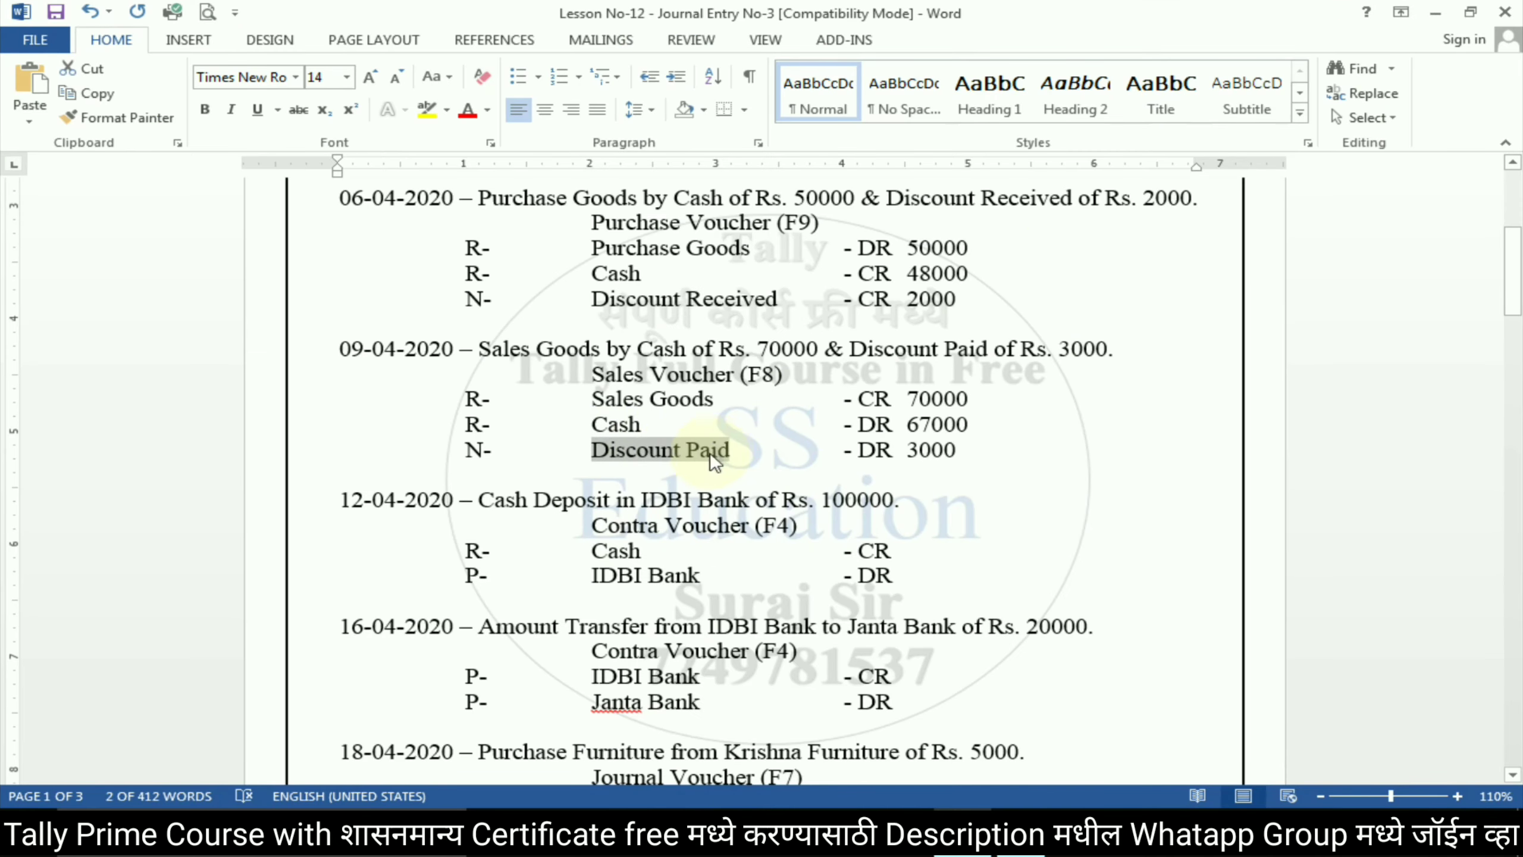
key("alt+Tab")
- Create a ledger named Discount Paid under Direct Expenses for the sales voucher's second debit line
left_click(1314, 124)
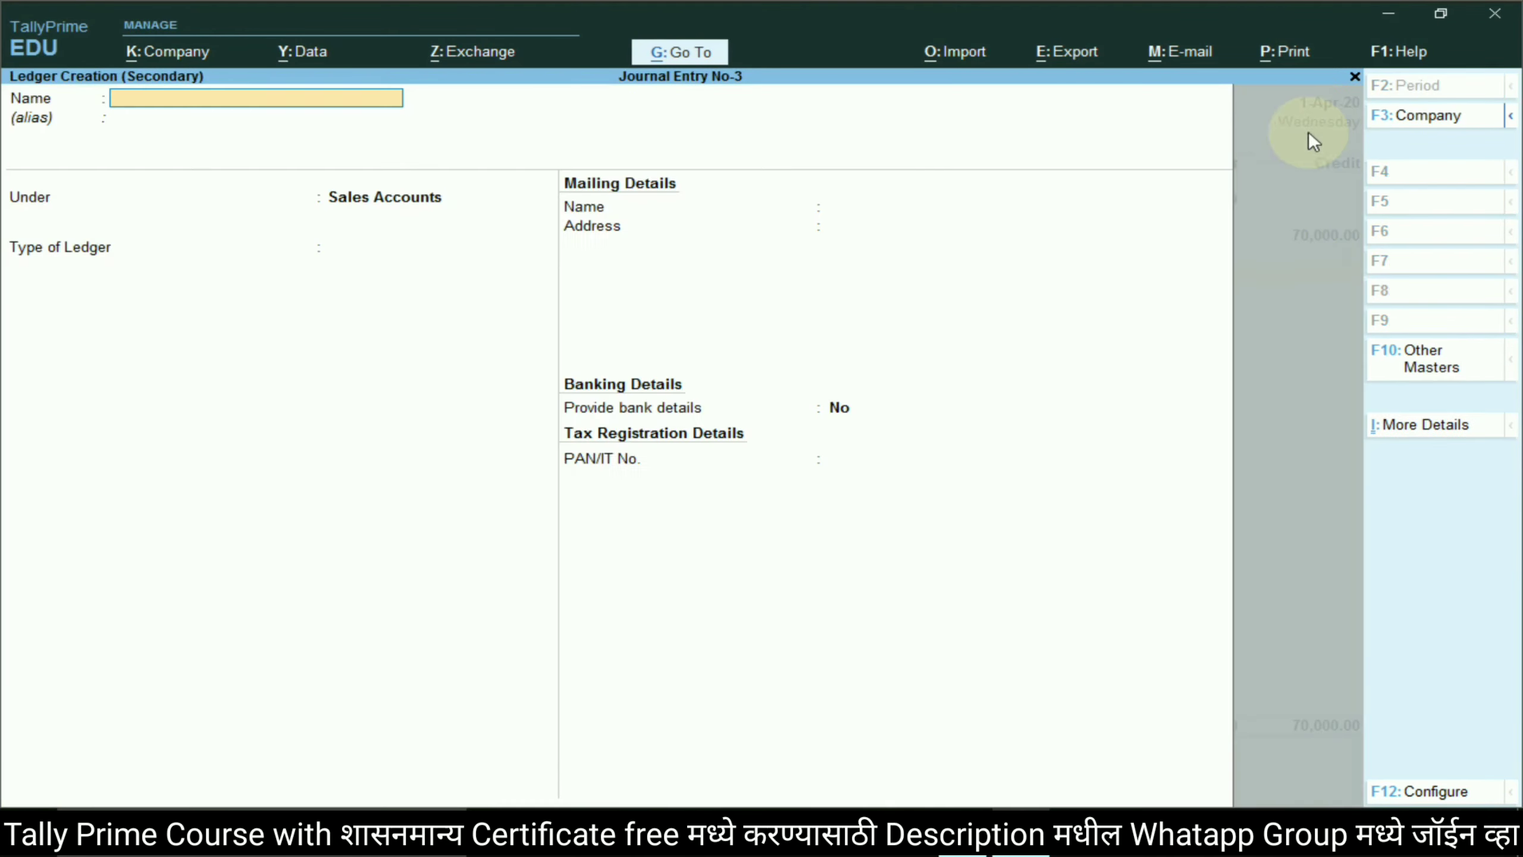
key("ctrl+alt+v")
key("Return")
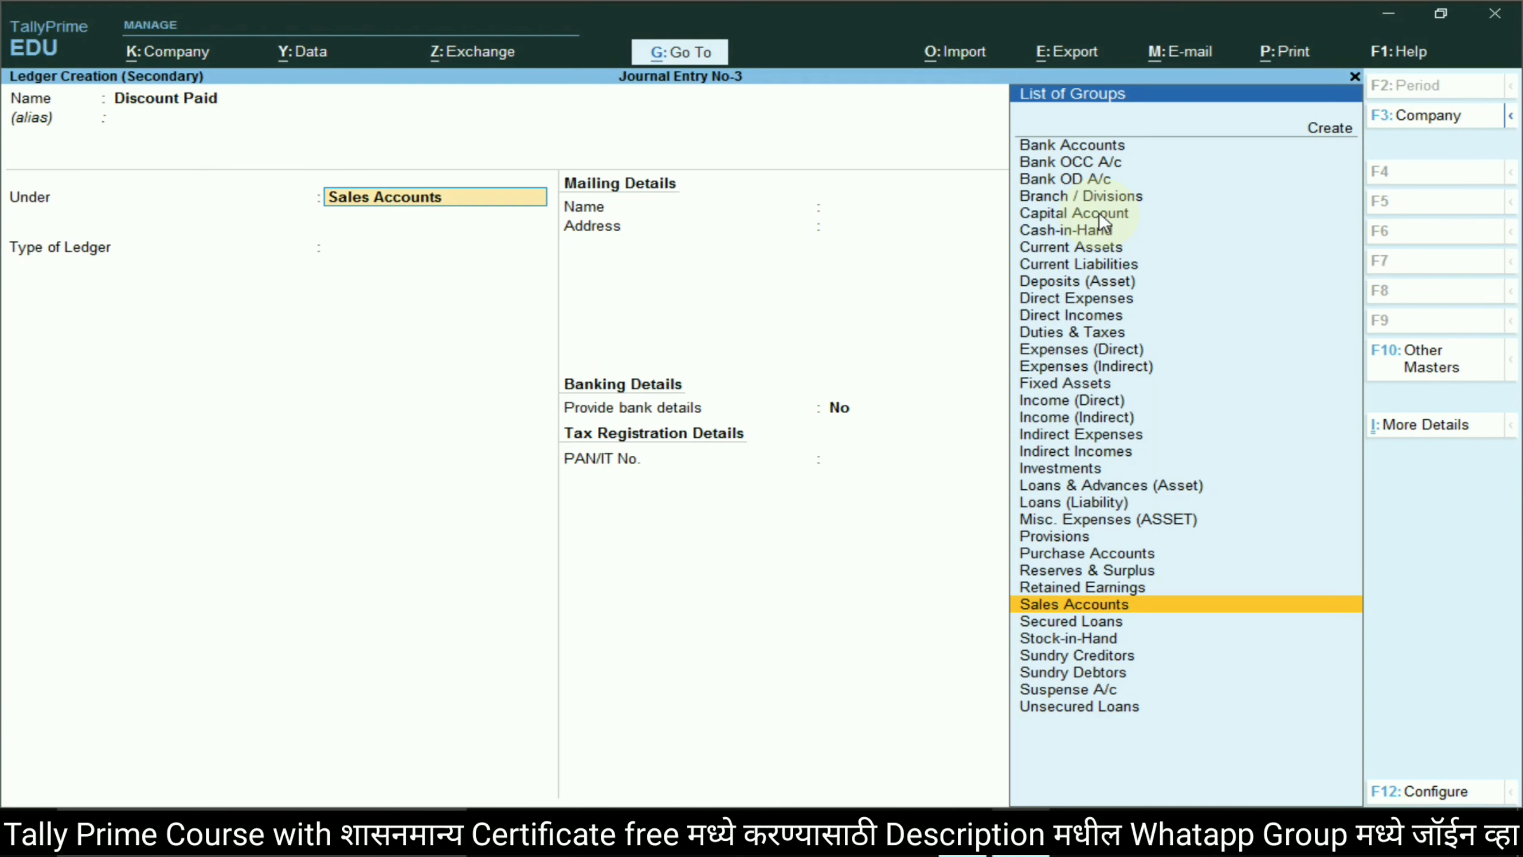
type("dire")
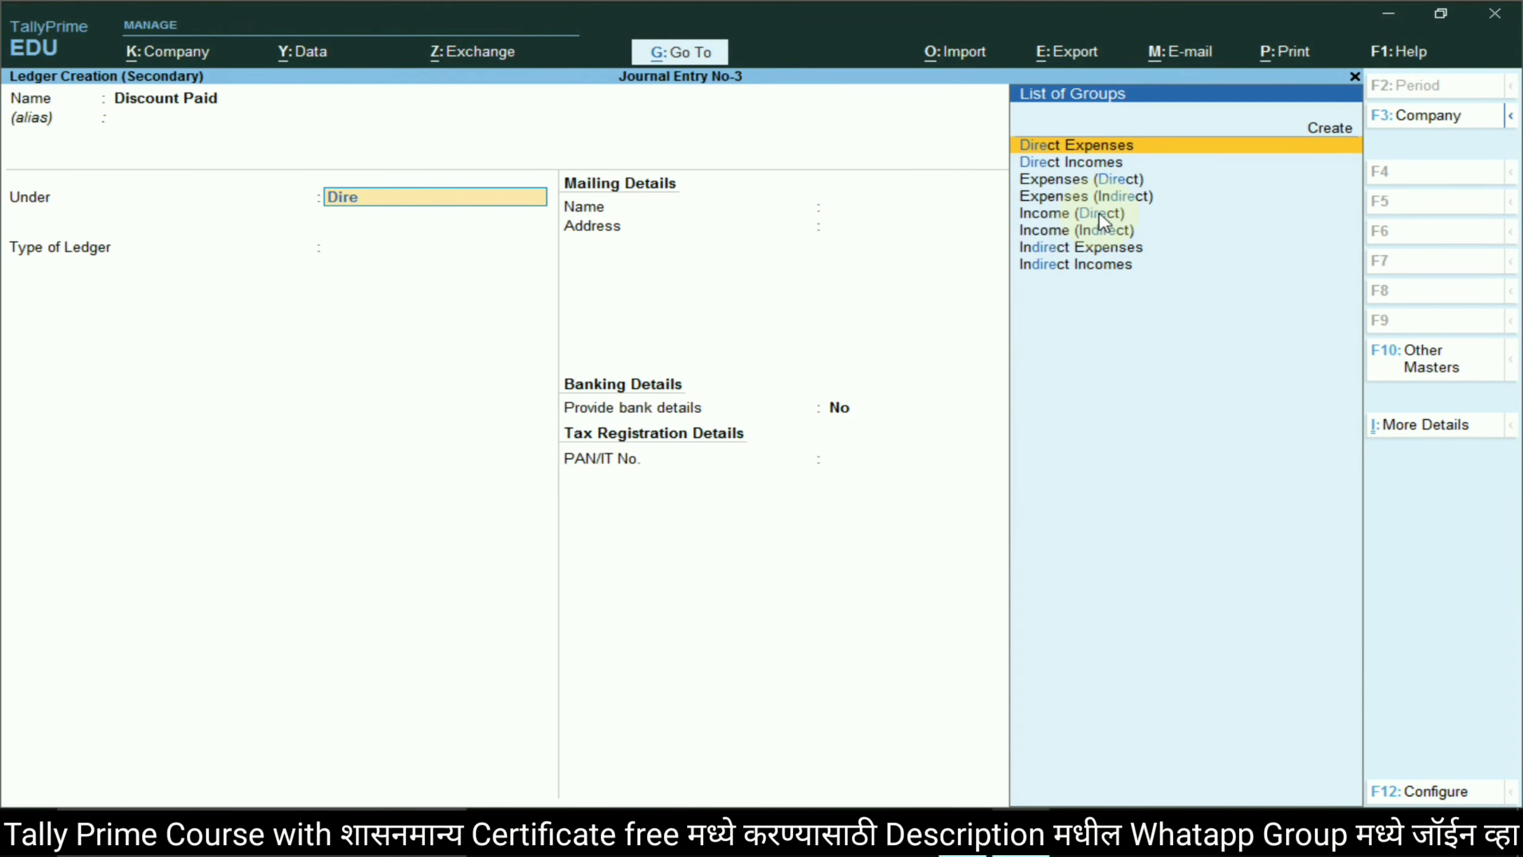
key("Return")
key("Return")
key("Return")
key("Return")
- Accept 3,000 as the Discount Paid debit, leave the narration empty and save the sales voucher
key("Return")
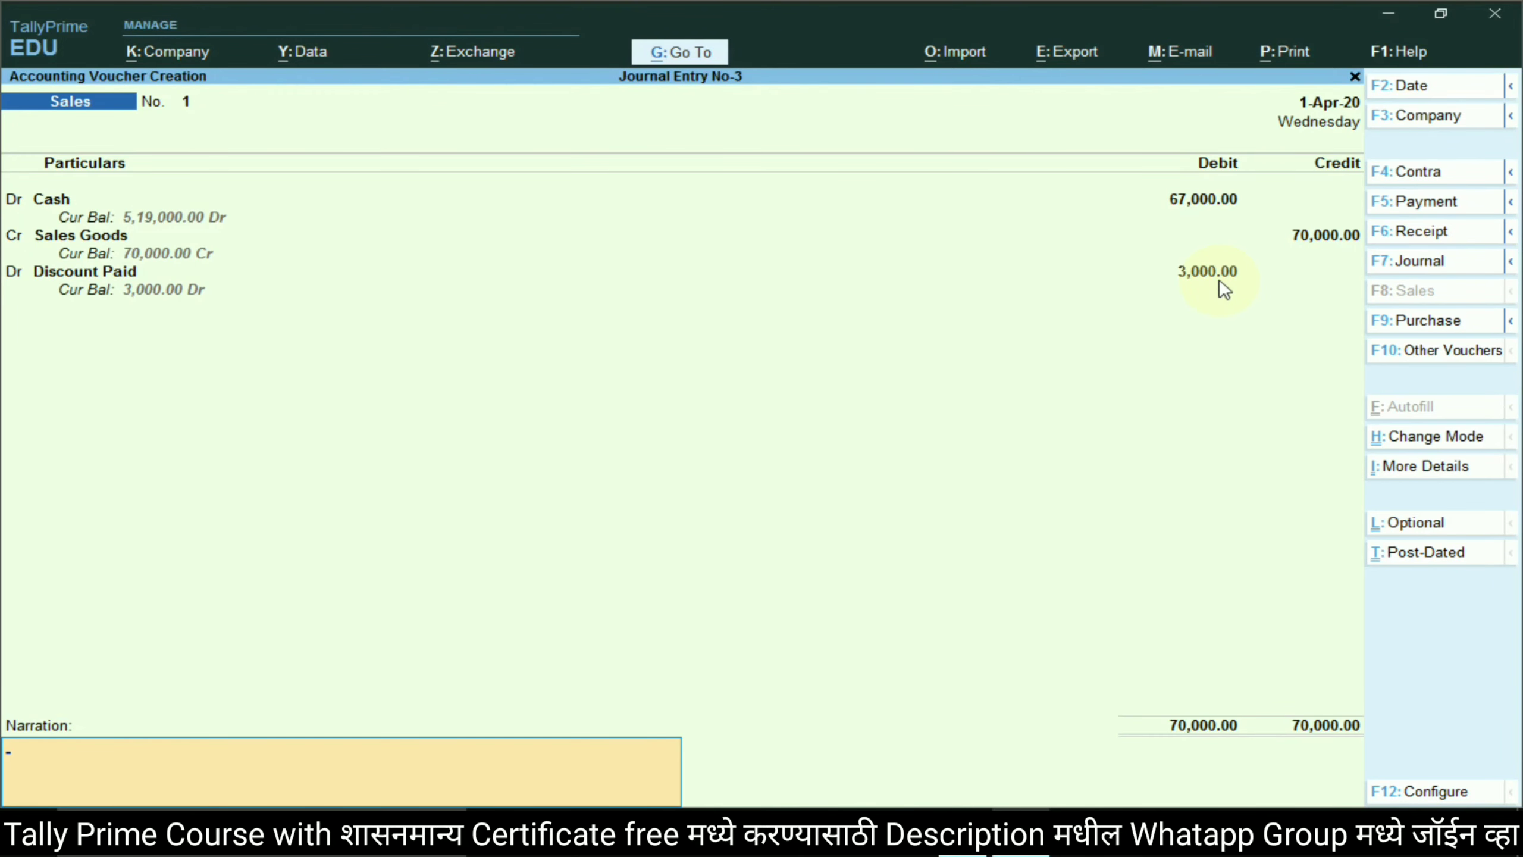
key("Return")
key("Return")
- Check the 12-04-2020 cash deposit entry in the Word exercise and open a contra voucher in TallyPrime
key("alt+Tab")
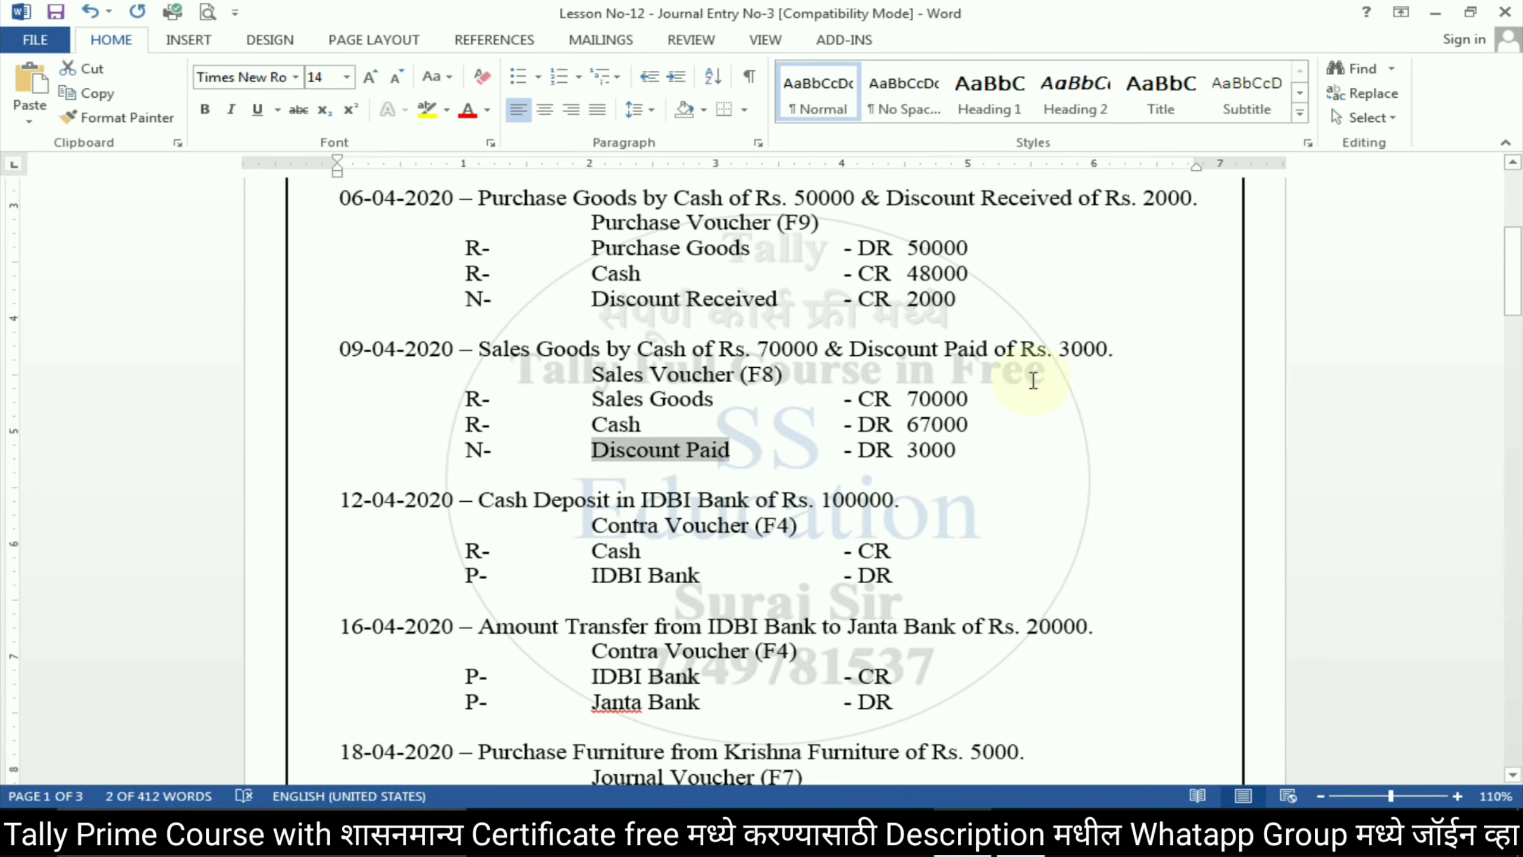
scroll(731, 480, "down", 1)
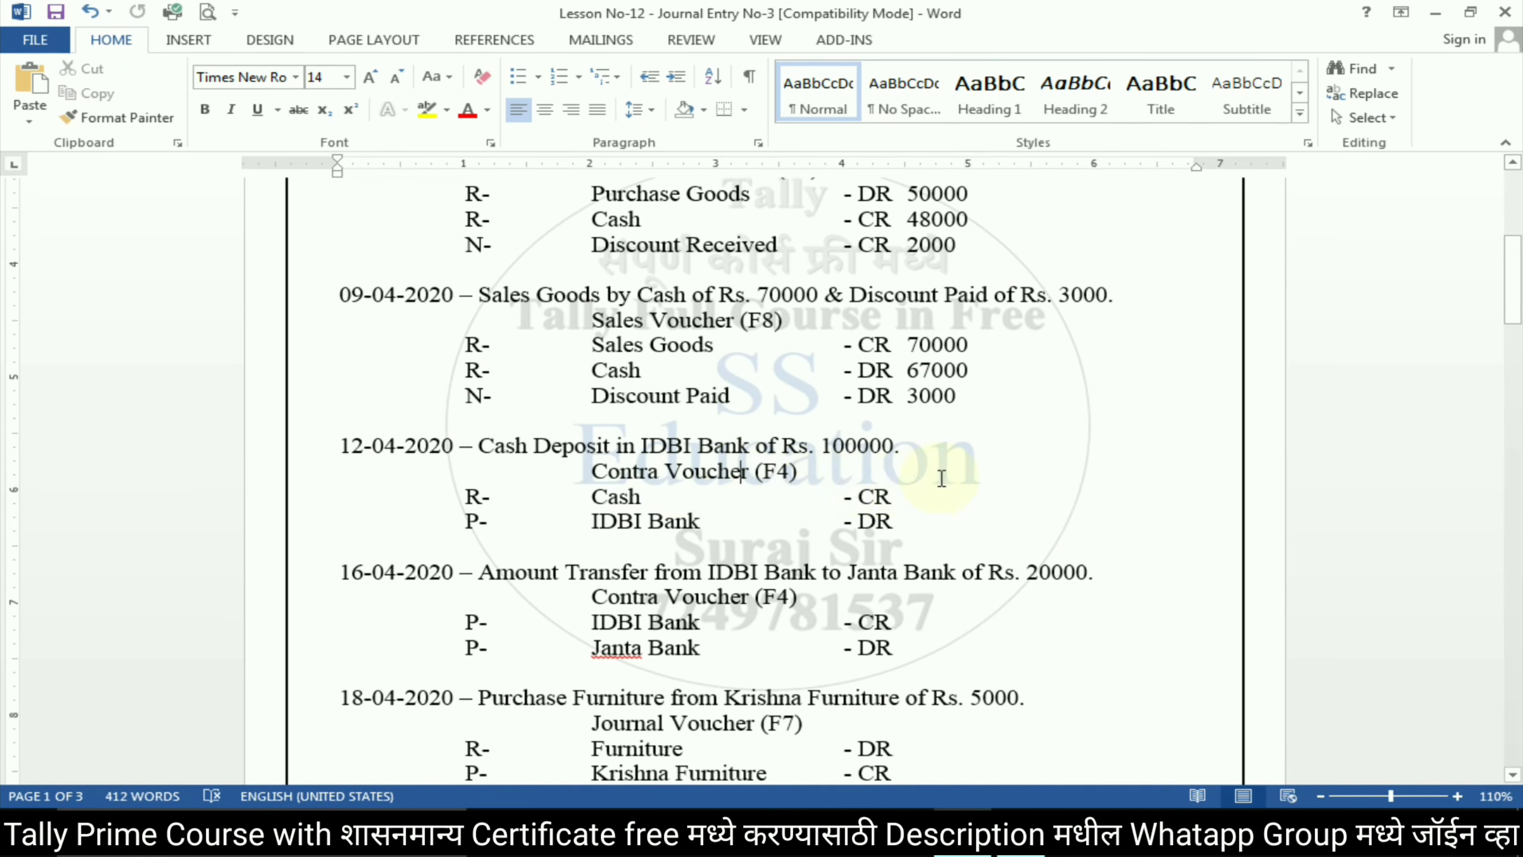
key("alt+Tab")
left_click(1406, 180)
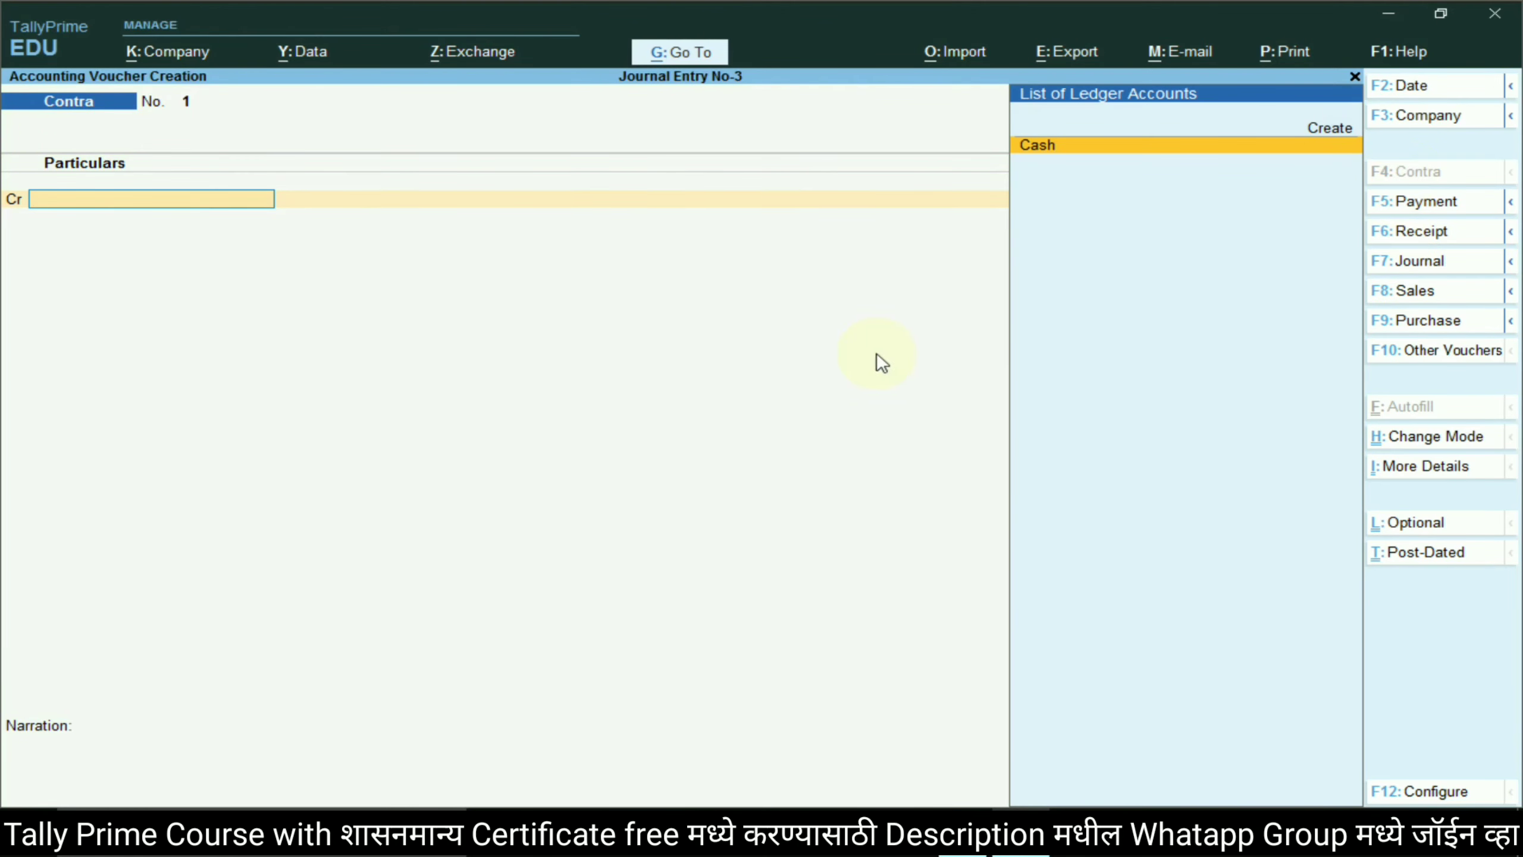
- Choose Cash as the contra voucher's credit ledger and credit it with 100000
key("alt+Tab")
key("alt+Tab")
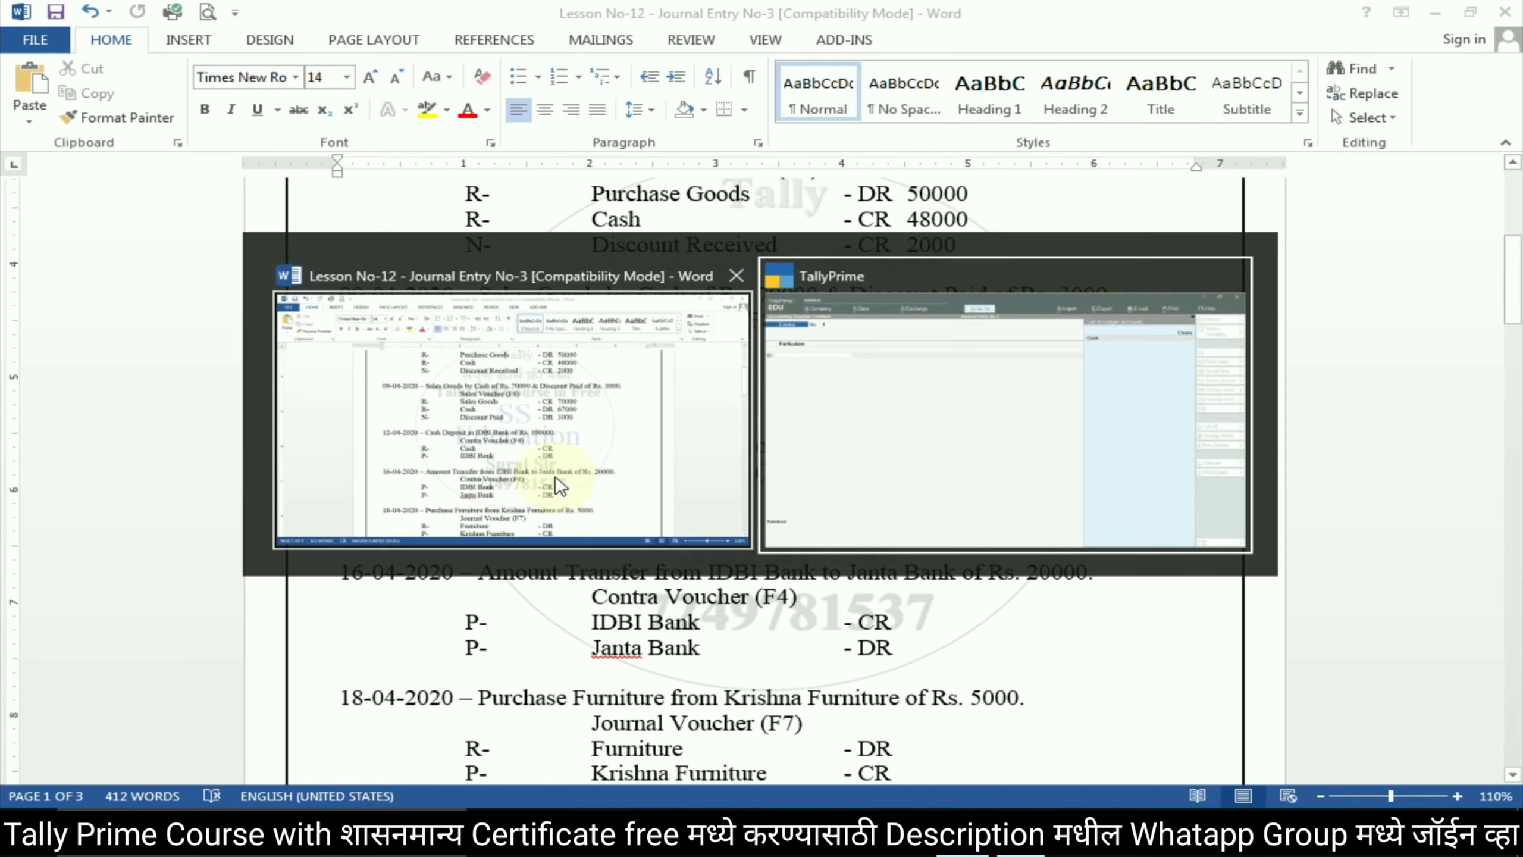
key("Return")
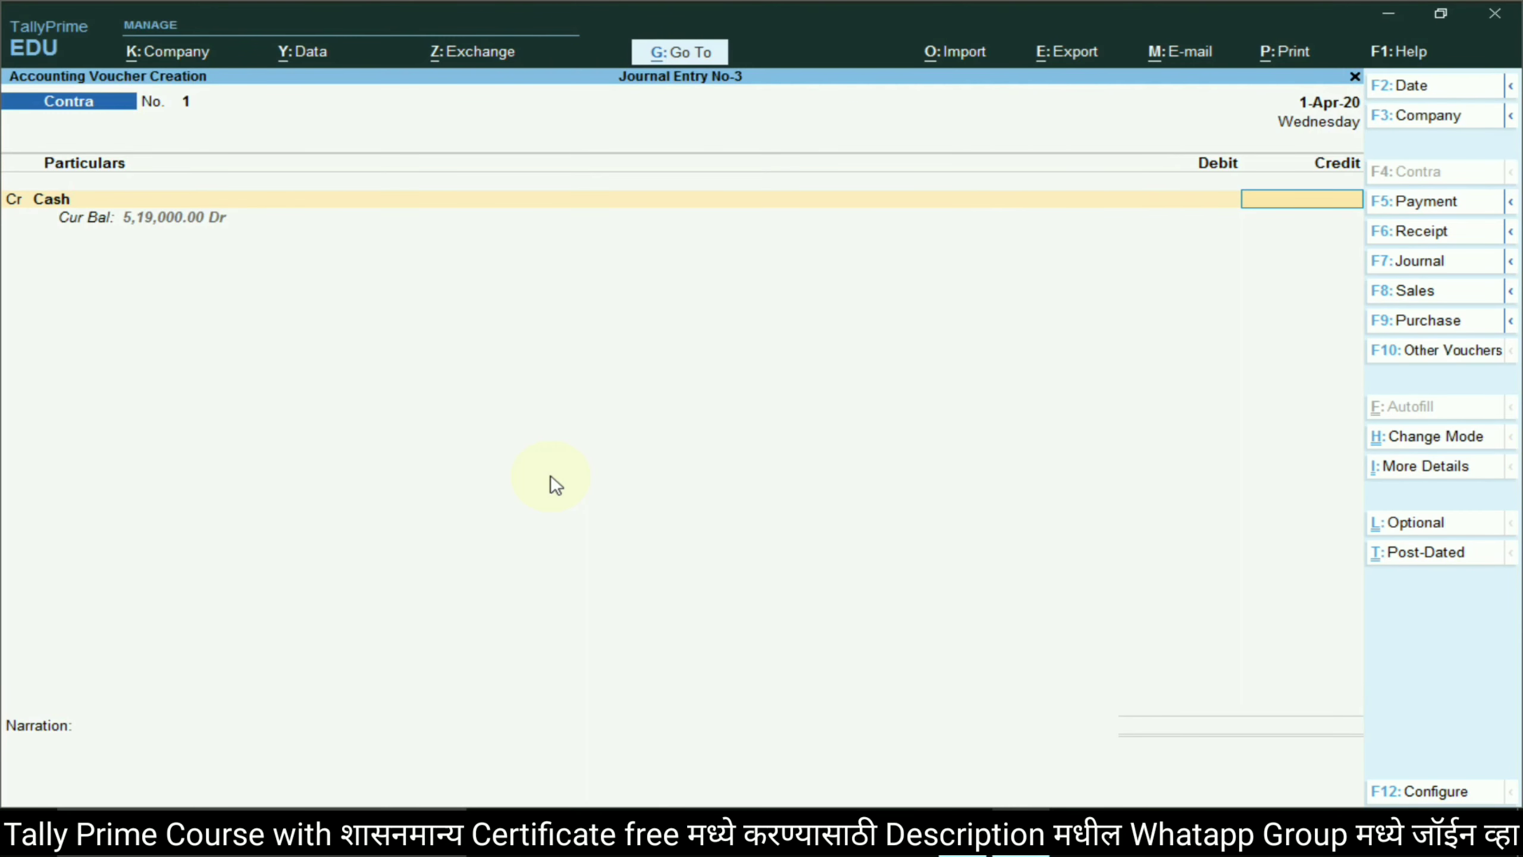
type("100000")
key("Return")
key("Return")
- Copy the ledger name "IDBI Bank" from the Word exercise and return to the TallyPrime contra voucher
key("alt+Tab")
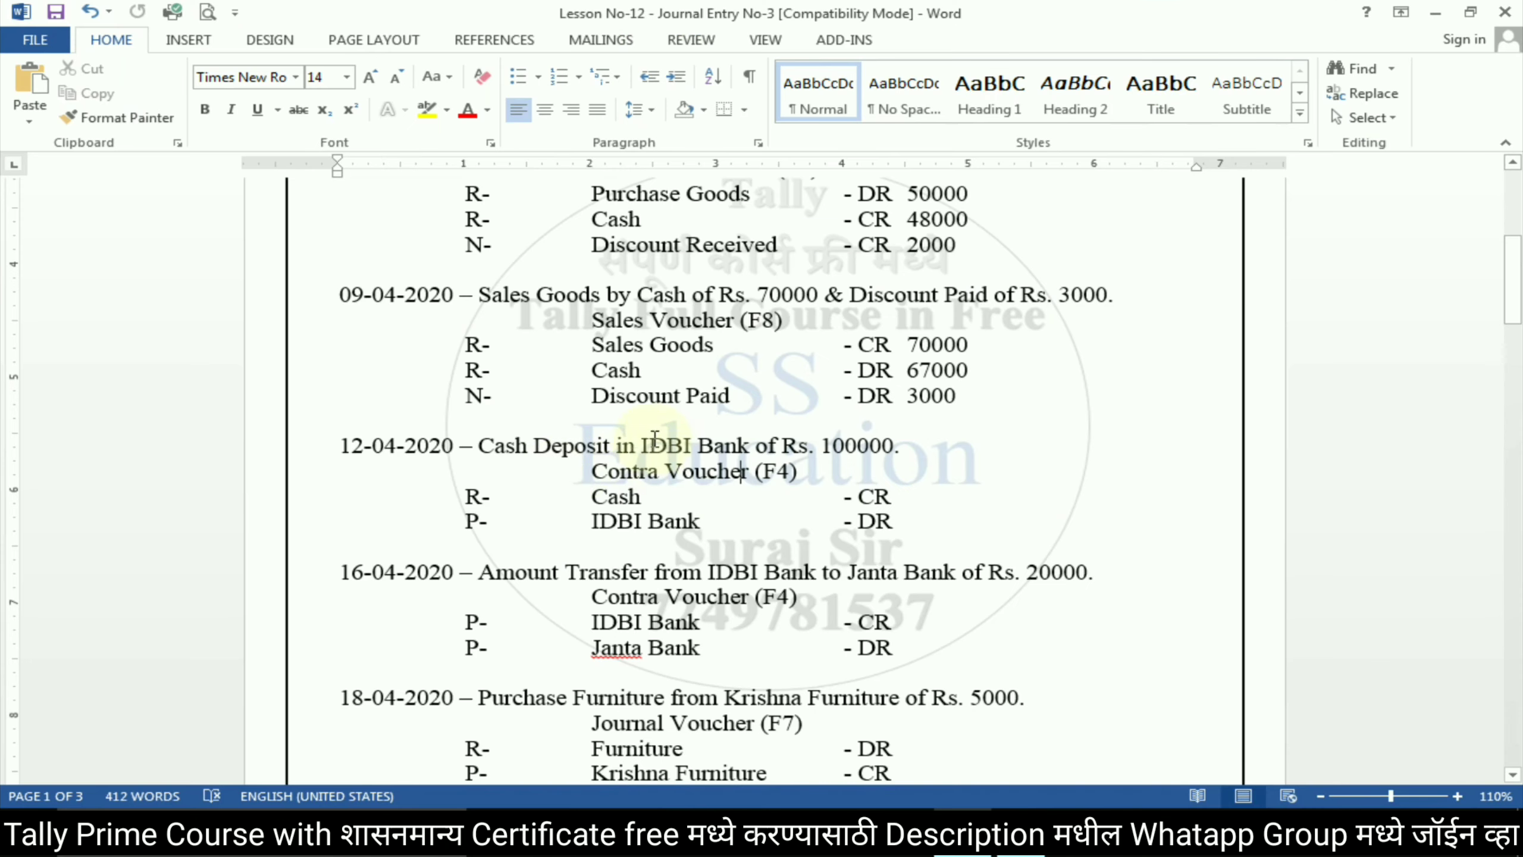
left_click_drag(616, 527, 669, 529)
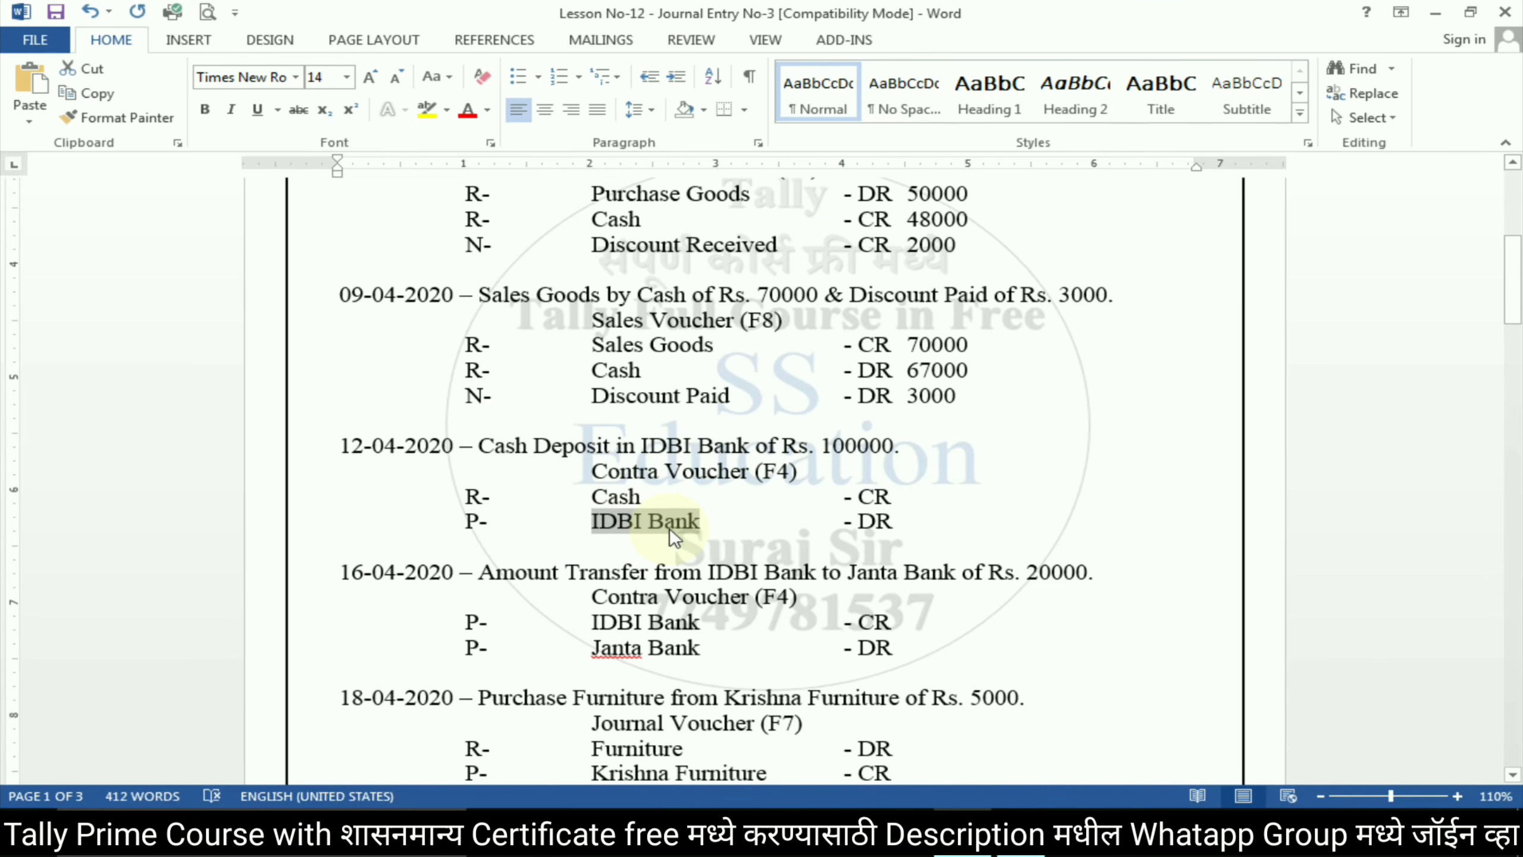
key("alt+Tab")
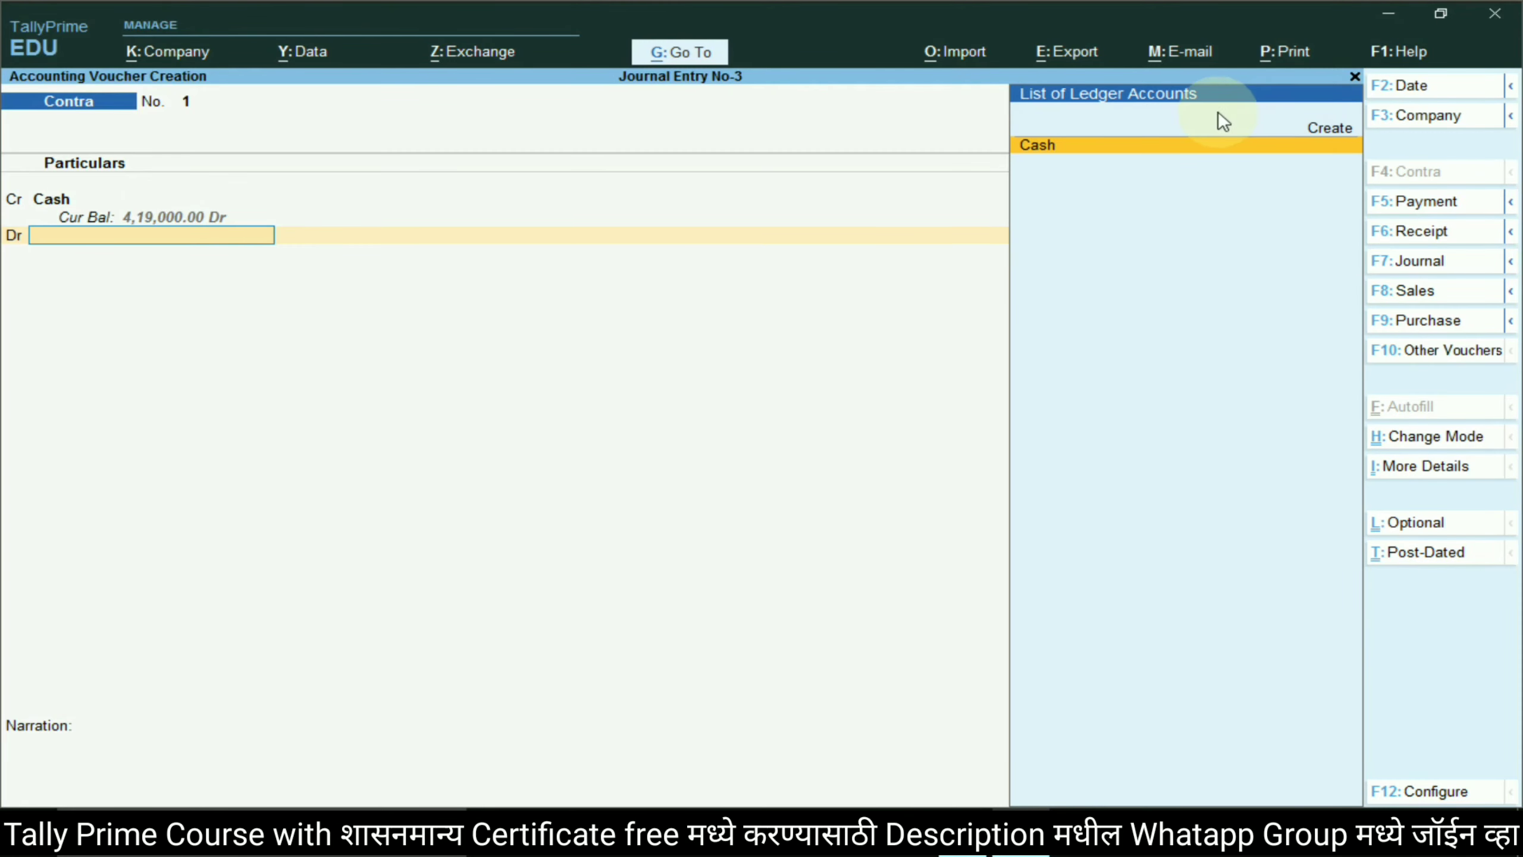
- Create a ledger named IDBI Bank under Bank Accounts, keeping the default bank, cheque and mailing details, for the contra voucher's debit line
left_click(1322, 128)
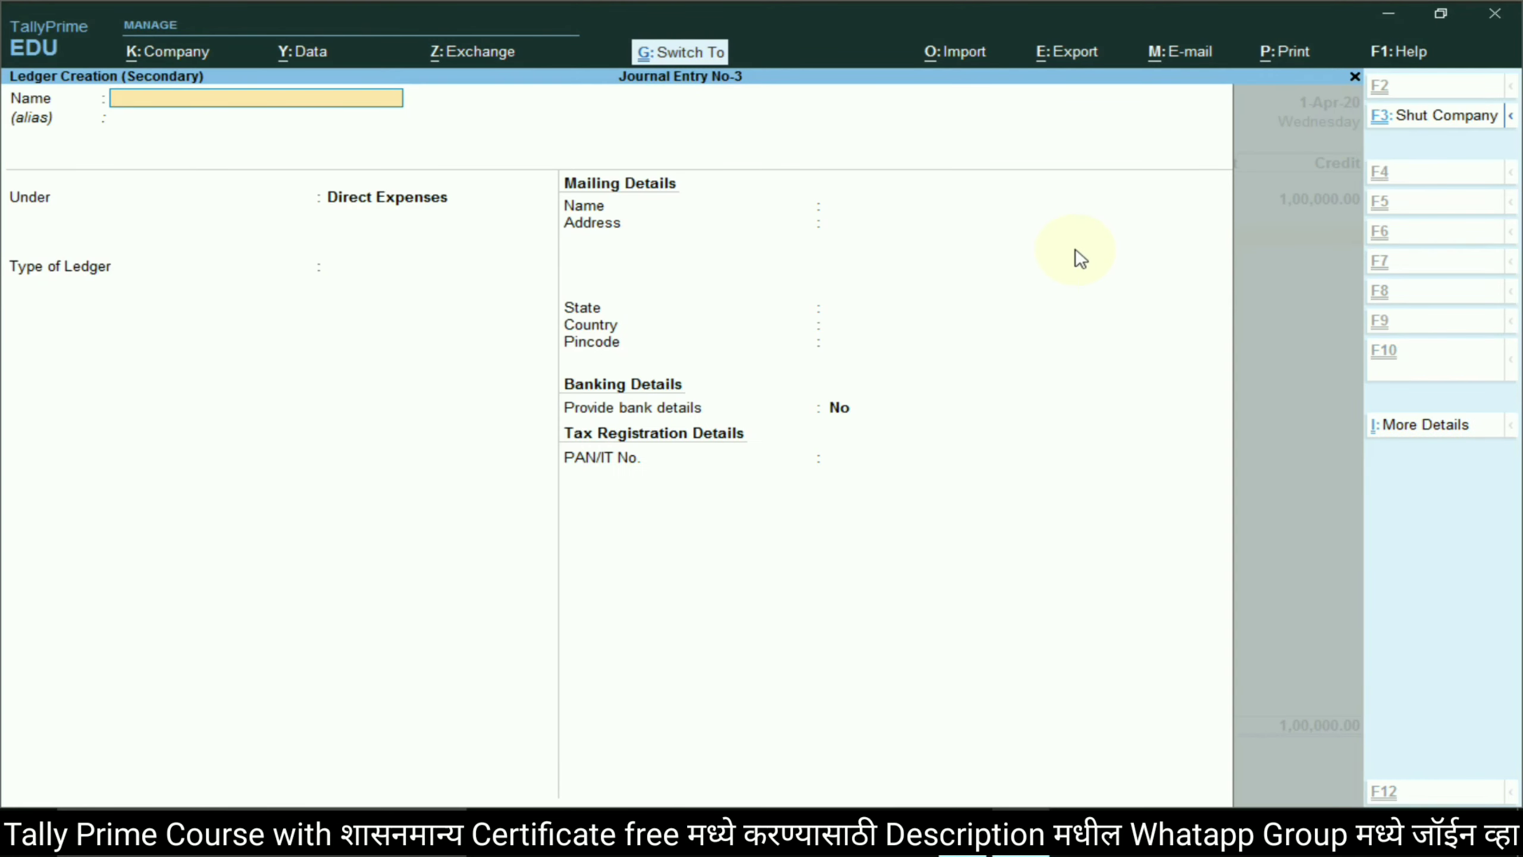
key("ctrl+alt+v")
key("Return")
key("Return")
type("Ba")
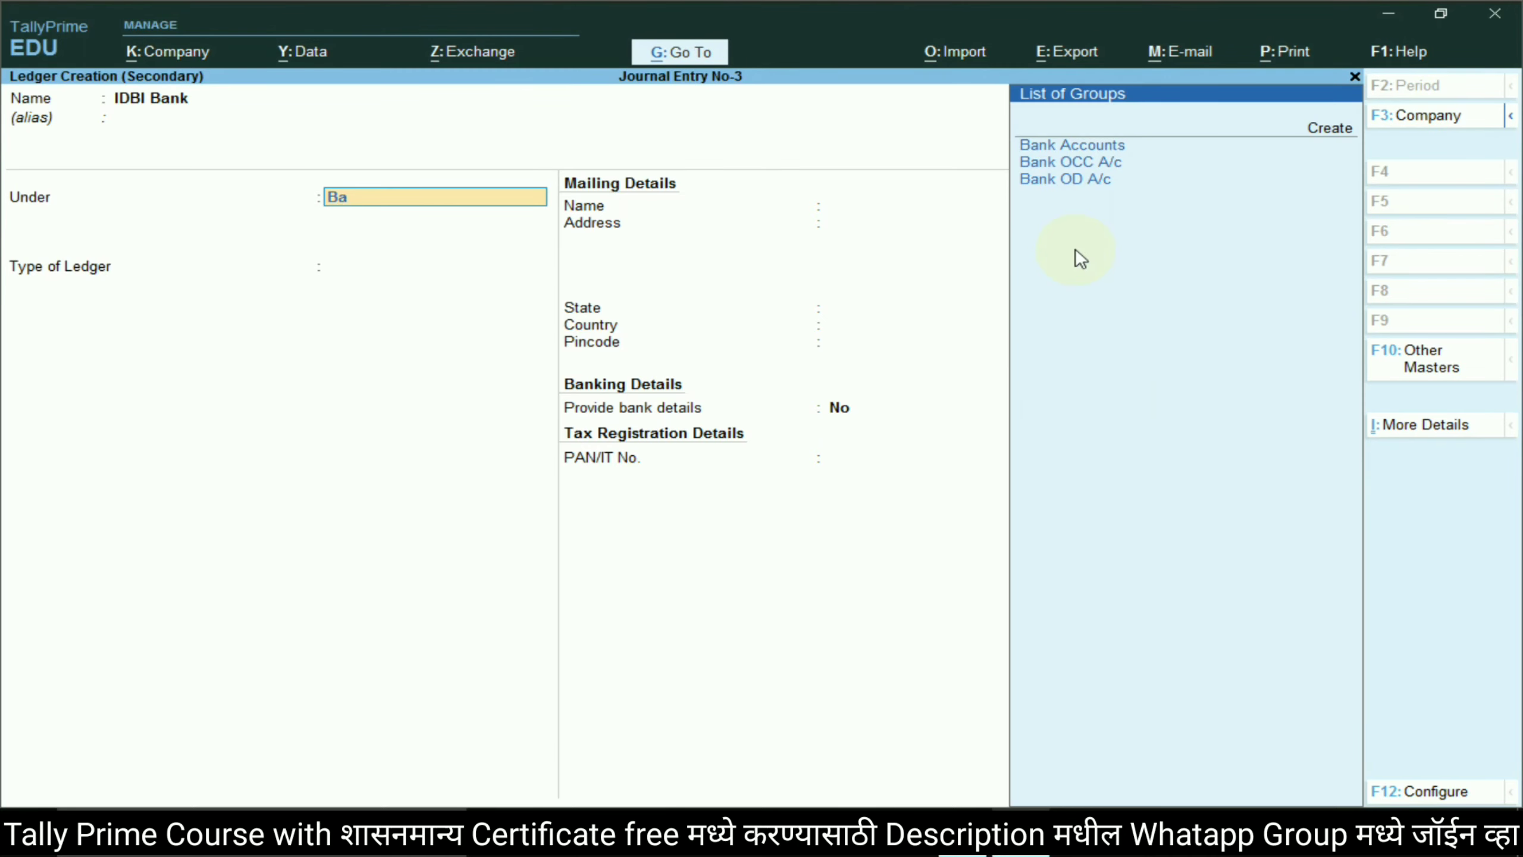
key("Return")
key("Return")
key("Return")
key("Return")
key("Return")
key("Return")
key("Return")
key("Return")
key("Return")
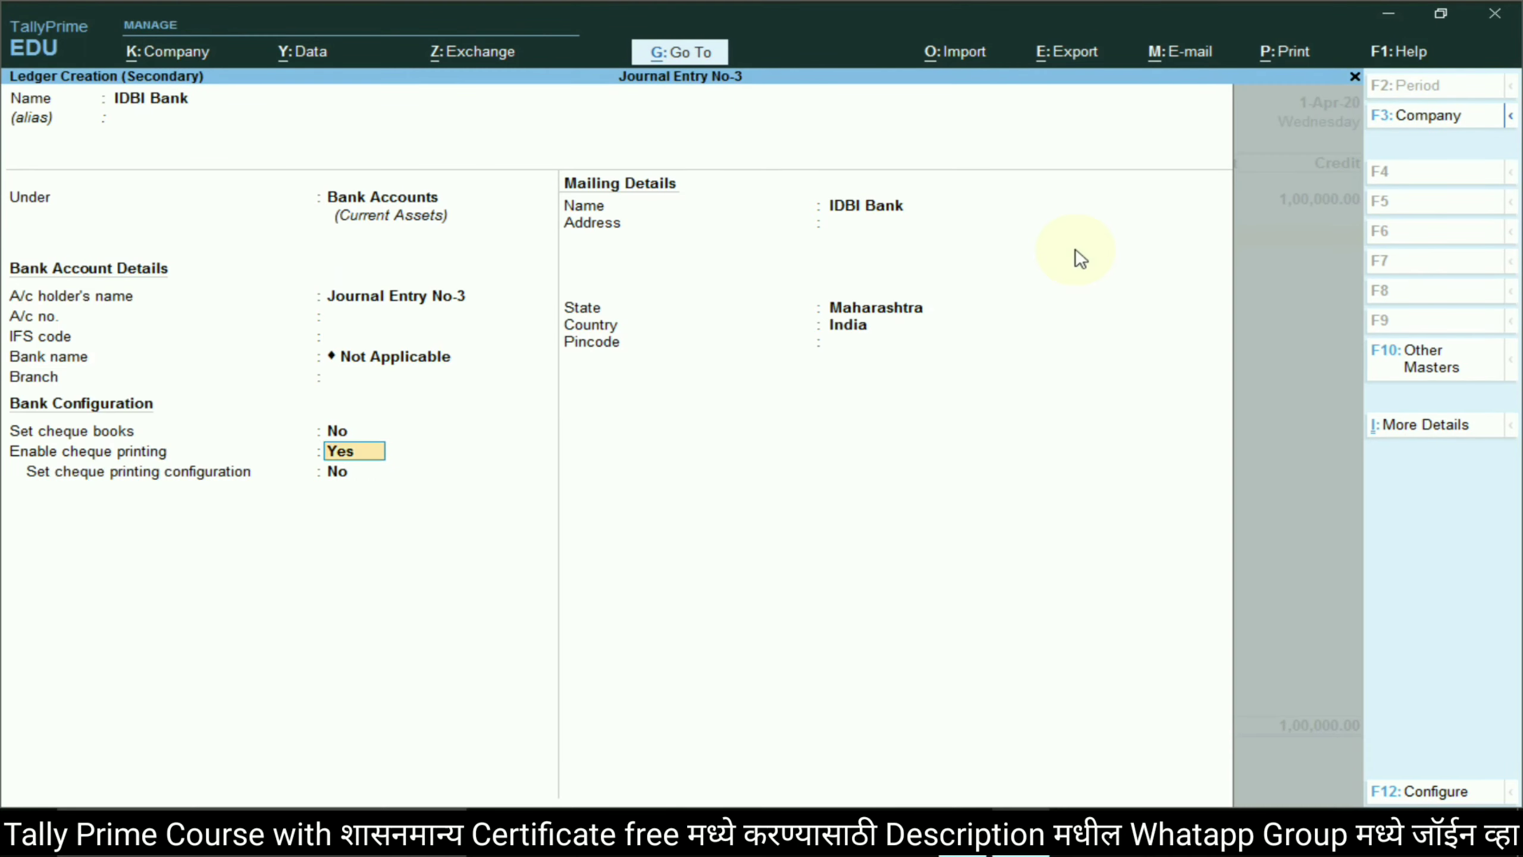
key("Return")
key("Return")
key("Return")
key("Return")
key("Return")
key("Return")
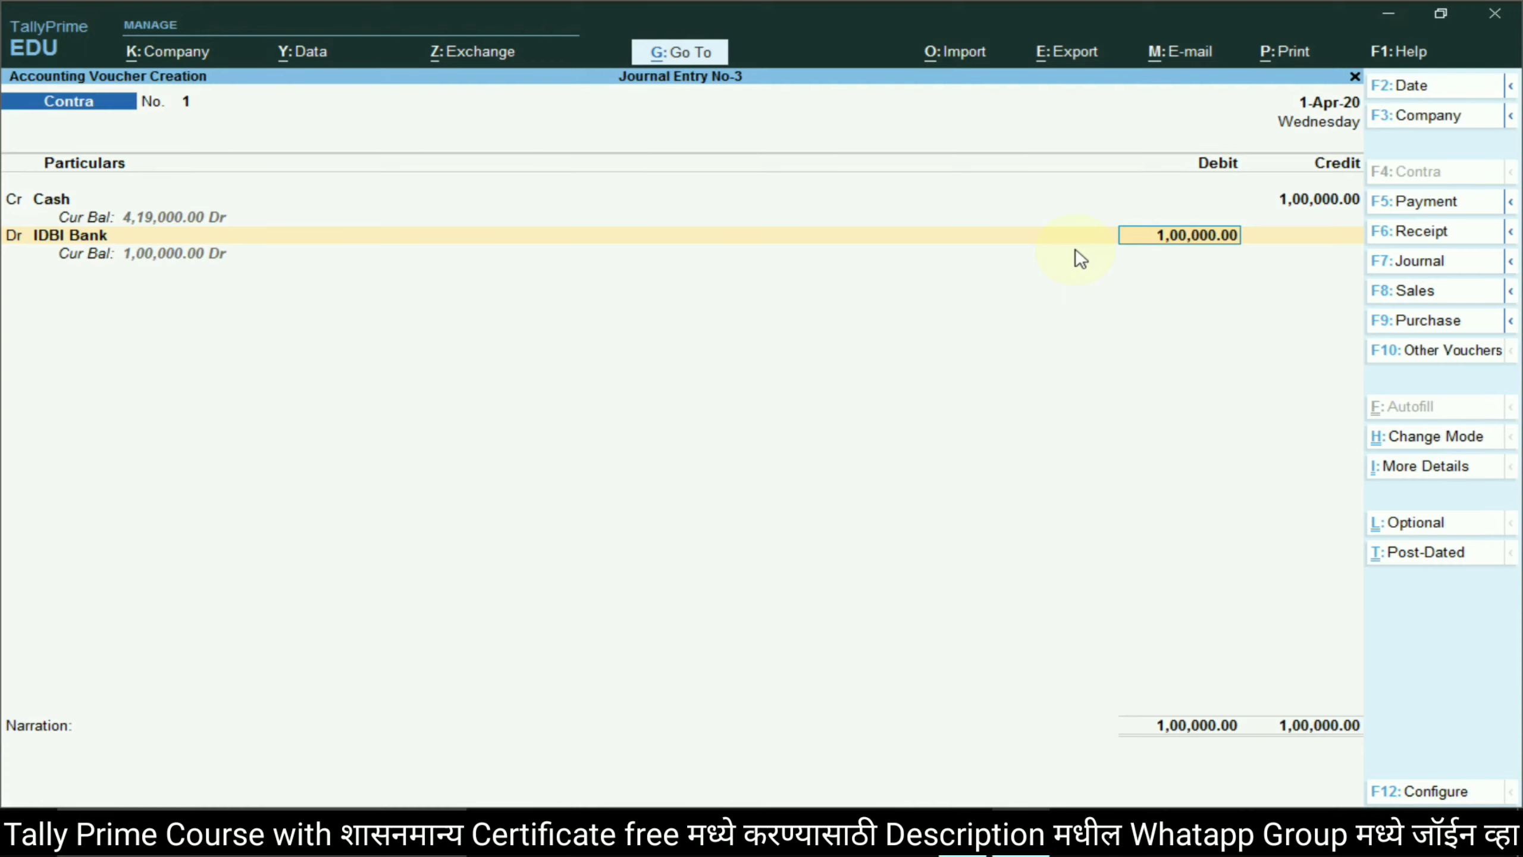
- Accept the 100000 IDBI Bank debit with a Cash bank allocation, leave denominations and narration blank, and save the contra voucher
key("Return")
key("Return")
key("Return")
key("Return")
key("Return")
key("Return")
key("Return")
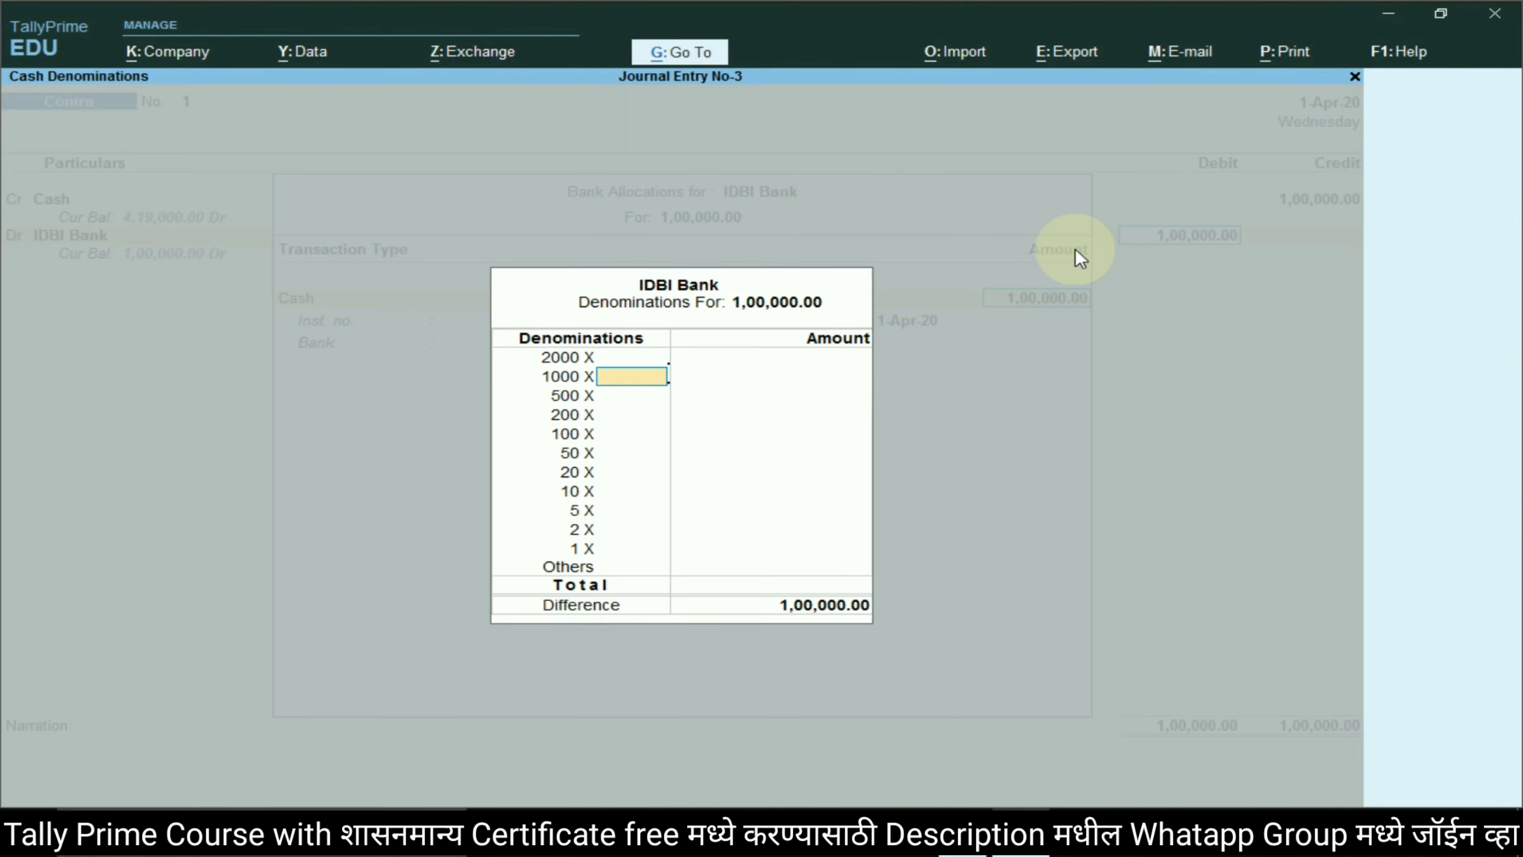
key("Return")
key("Return")
key("Return")
key("Return")
key("Return")
key("Return")
key("Return")
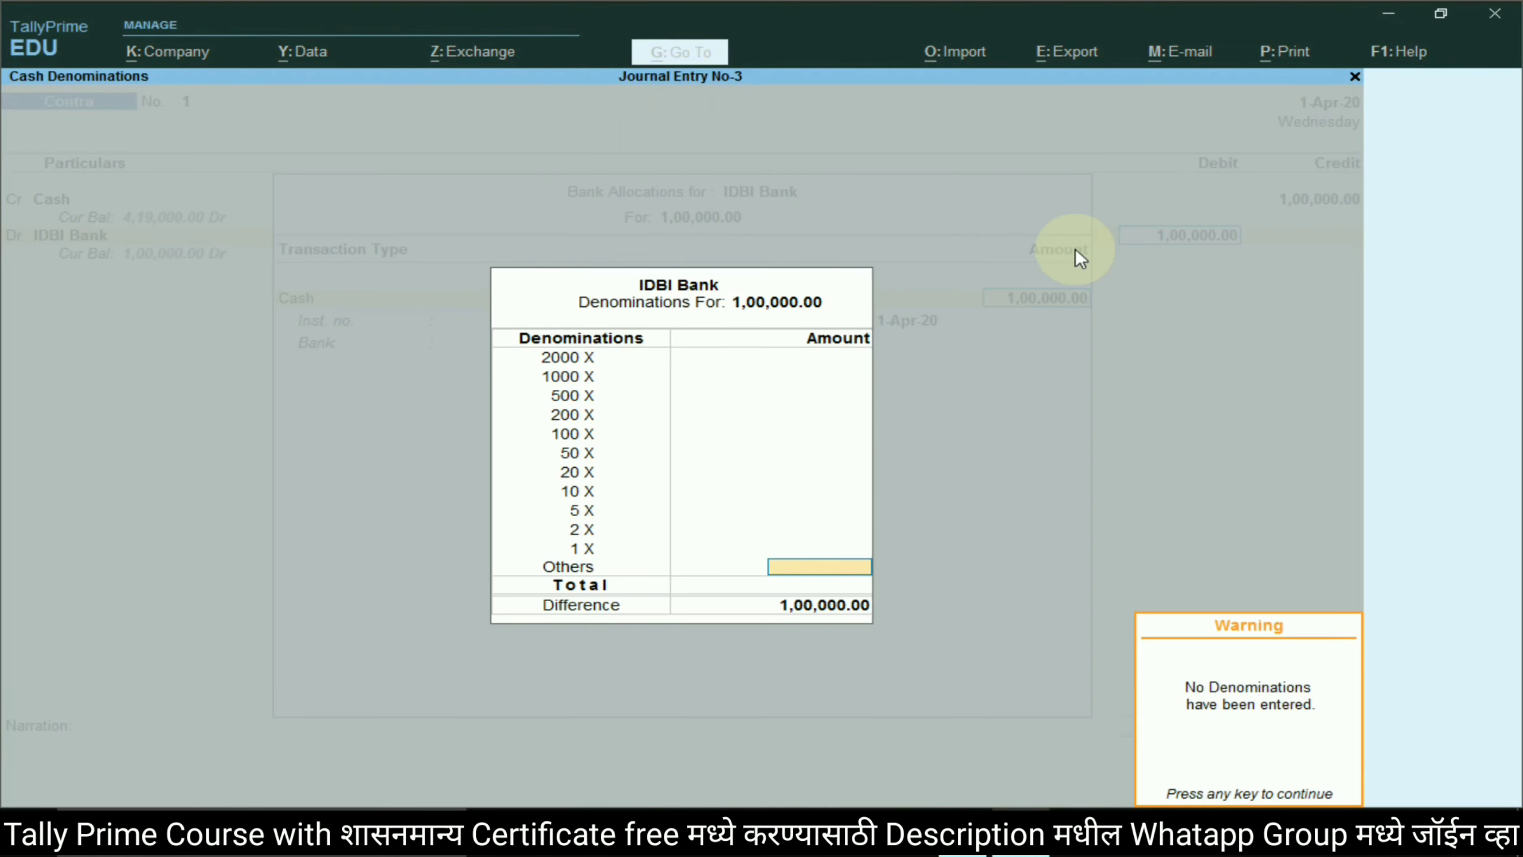
key("Return")
key("Return")
key("Return")
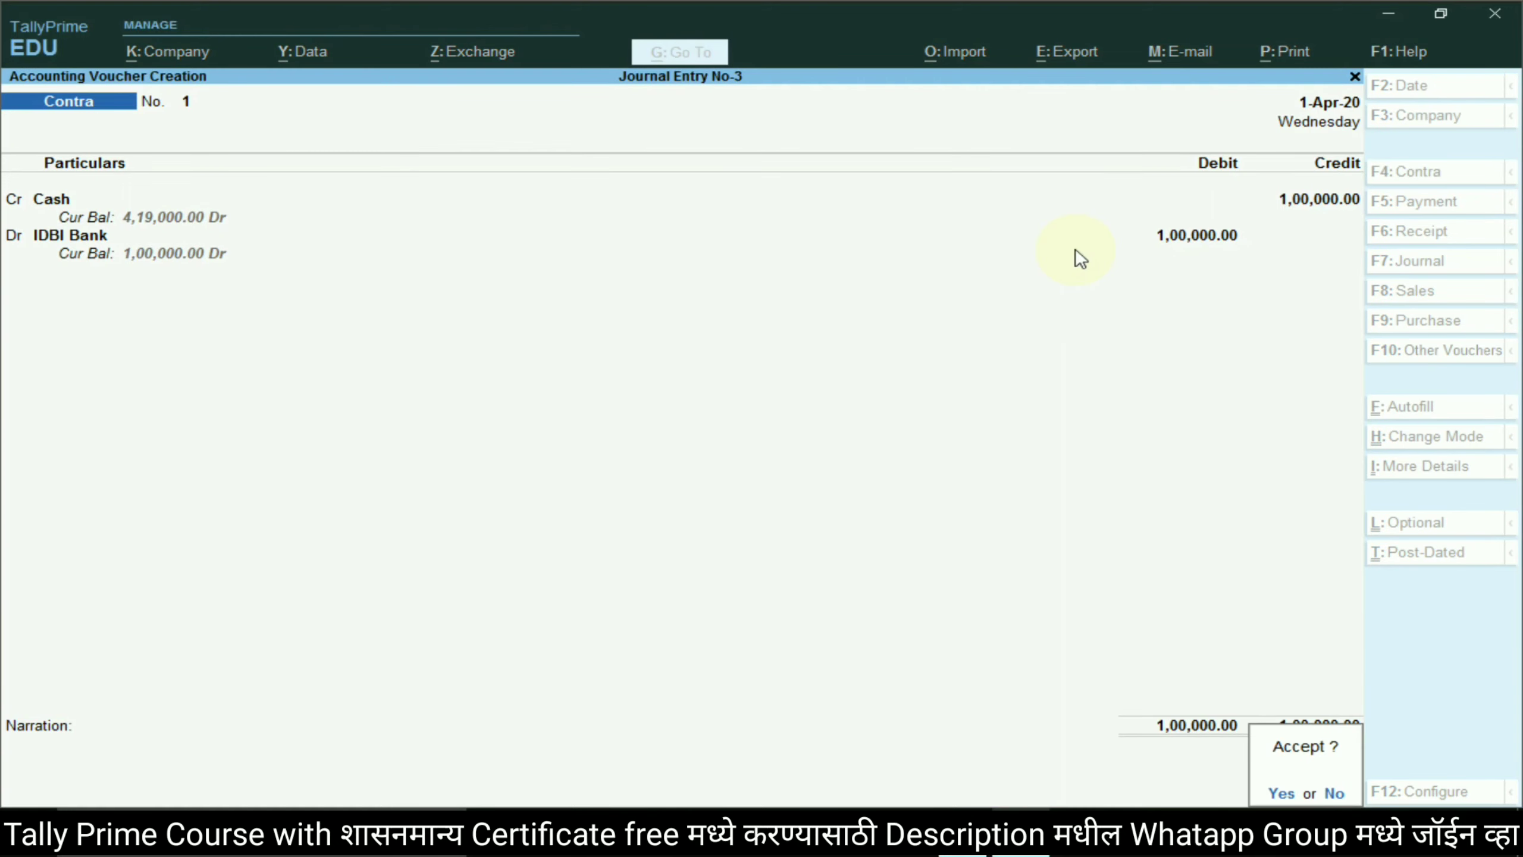
key("Return")
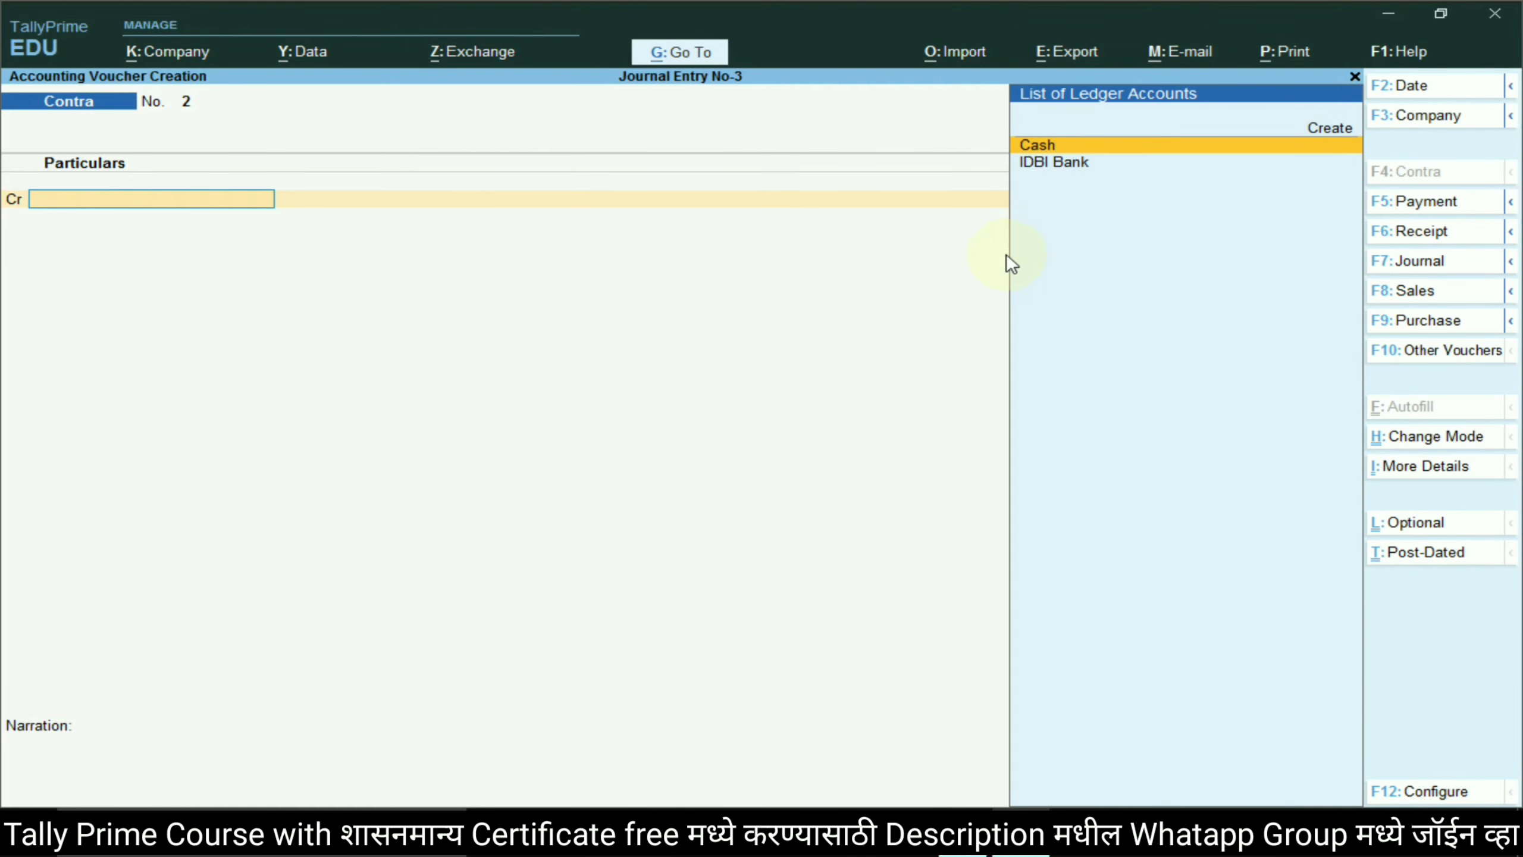
- Check the voucher type and ledgers of the 16-04-2020 bank transfer entry in the Word exercise
key("alt+Tab")
scroll(733, 397, "down", 3)
left_click_drag(592, 380, 797, 380)
key("alt+Tab")
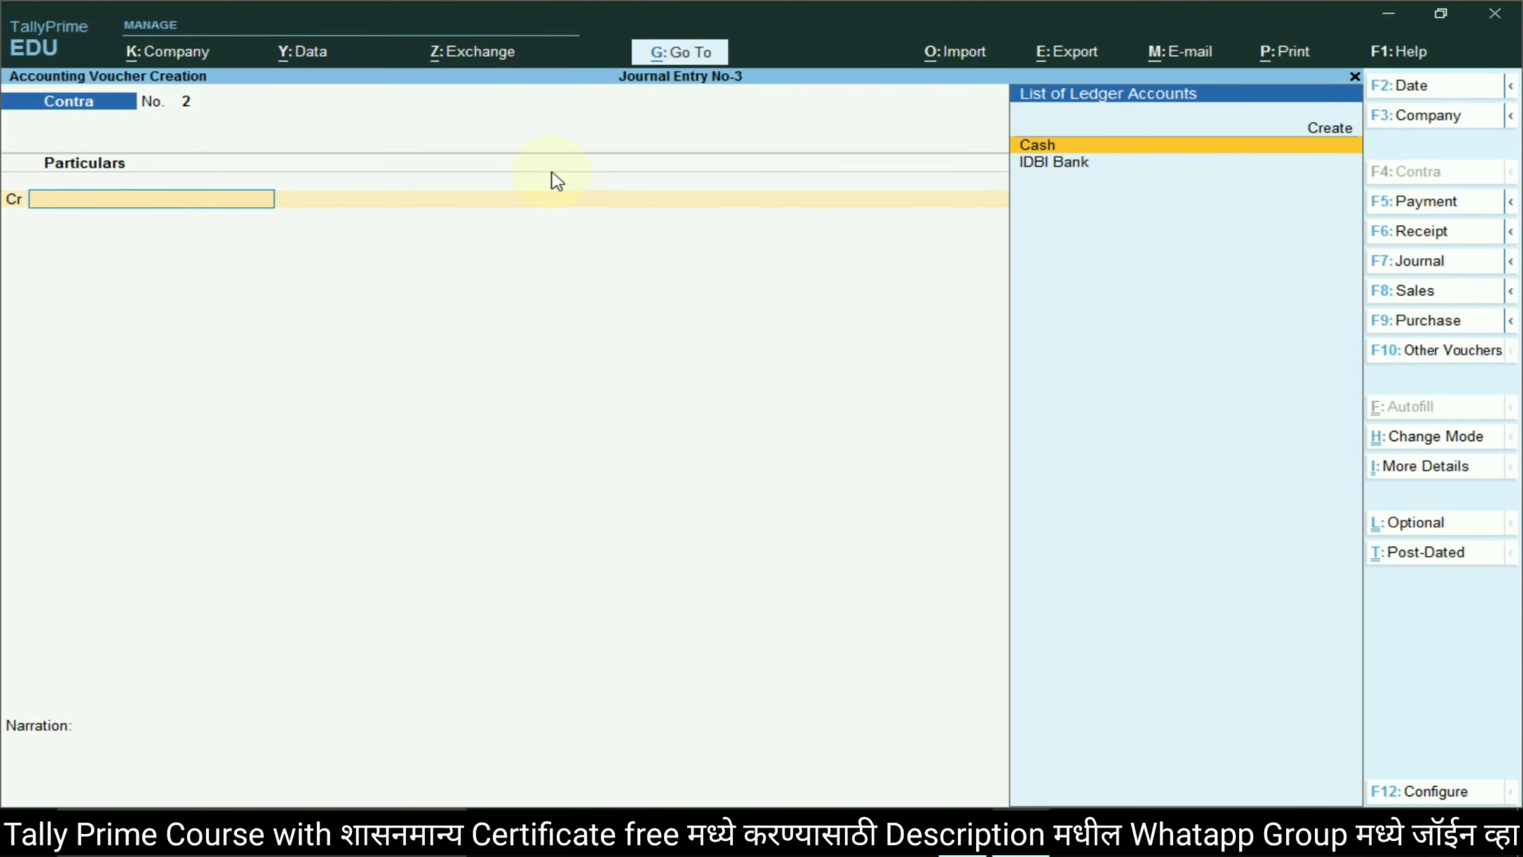
key("alt+Tab")
left_click(606, 407)
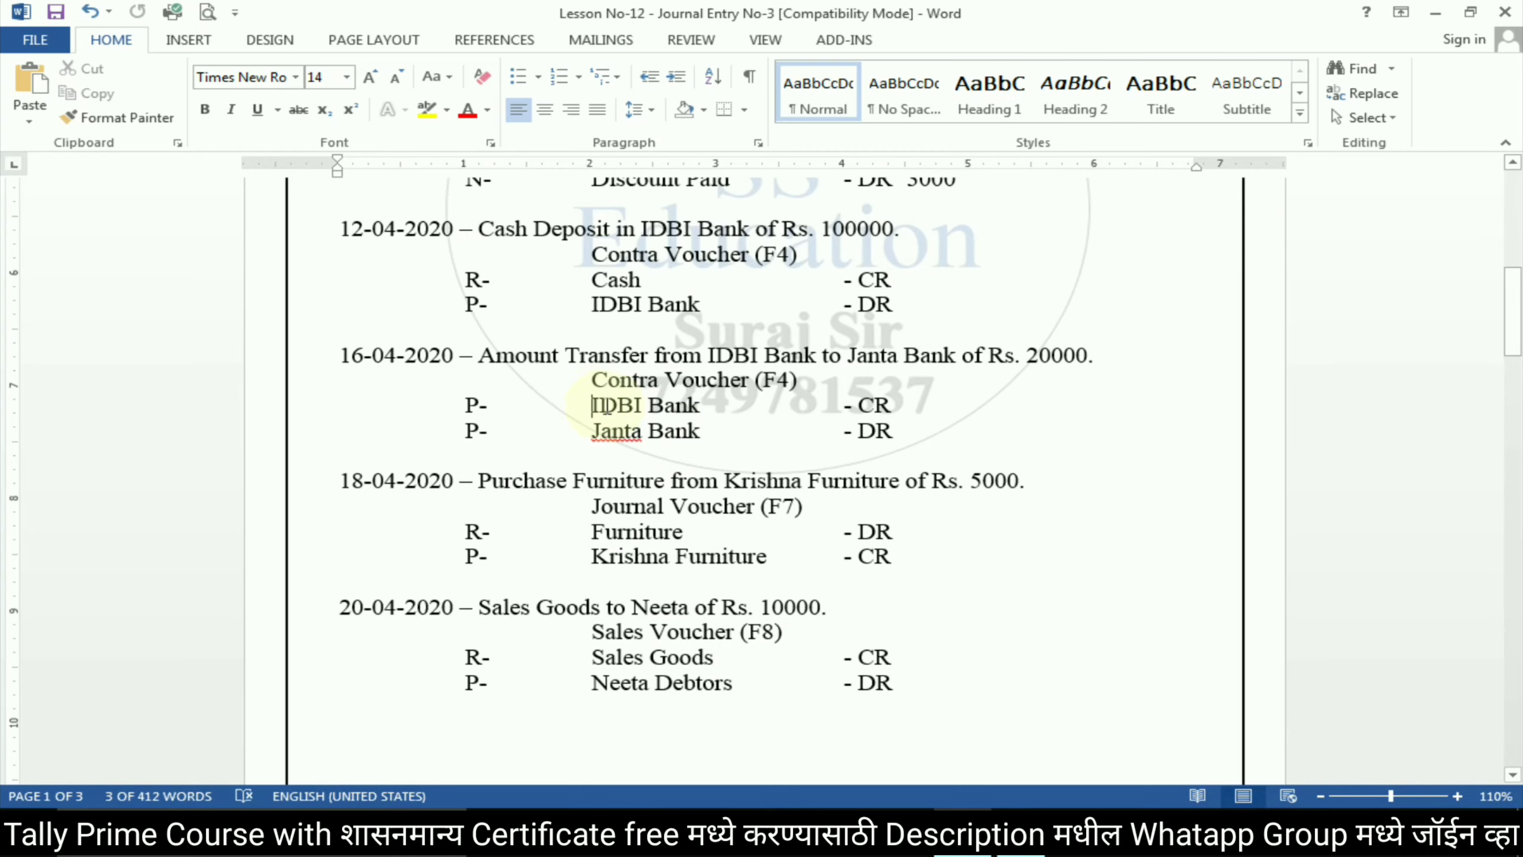
- In TallyPrime's new contra voucher, credit IDBI Bank with 20000 as given in the exercise, keeping the Cheque allocation defaults
key("alt+Tab")
key("Down")
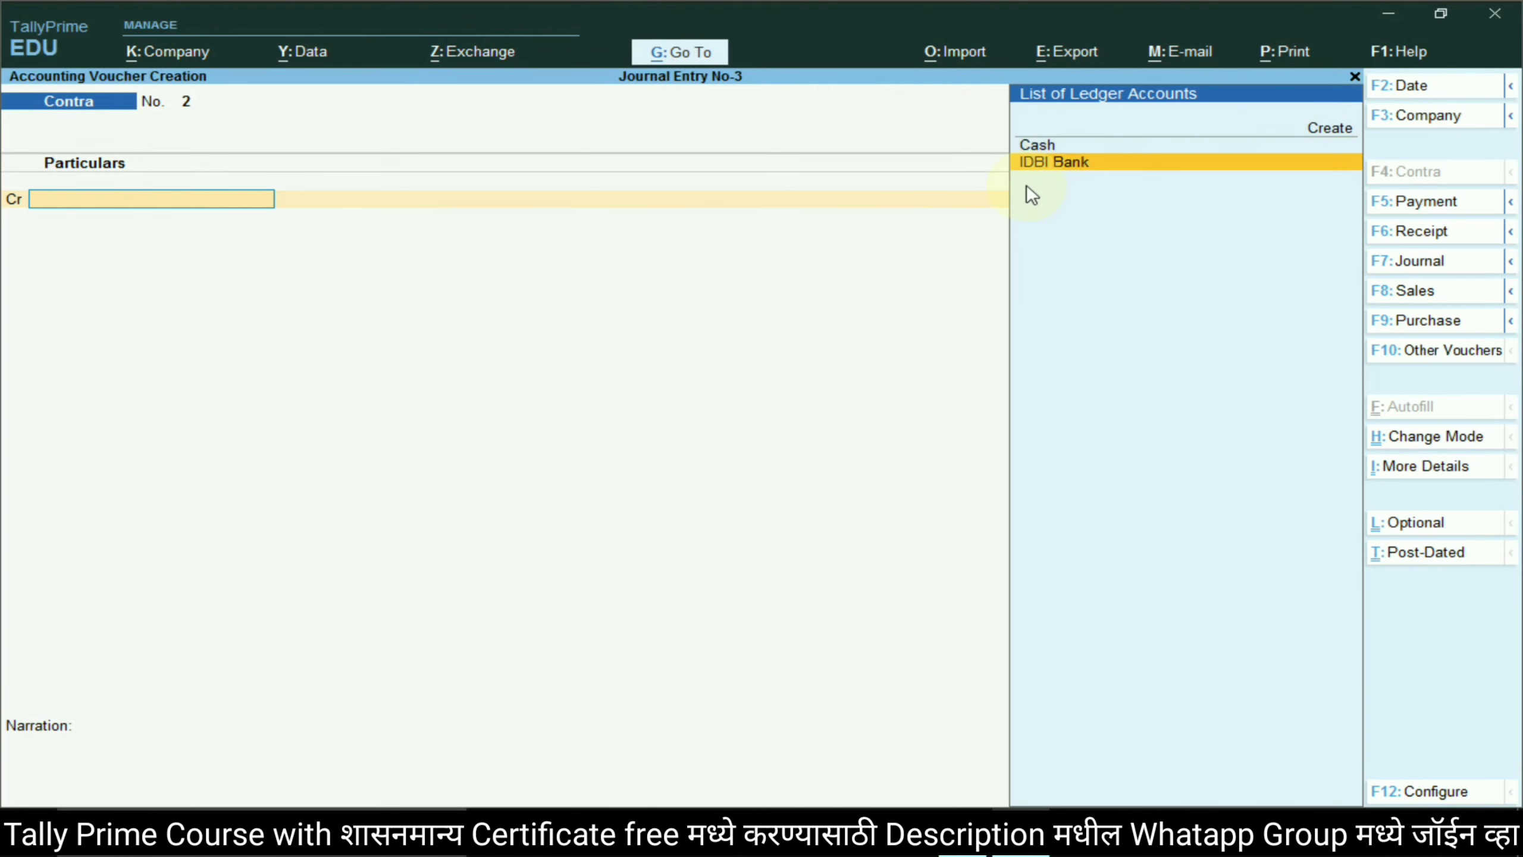
key("Return")
key("alt+Tab")
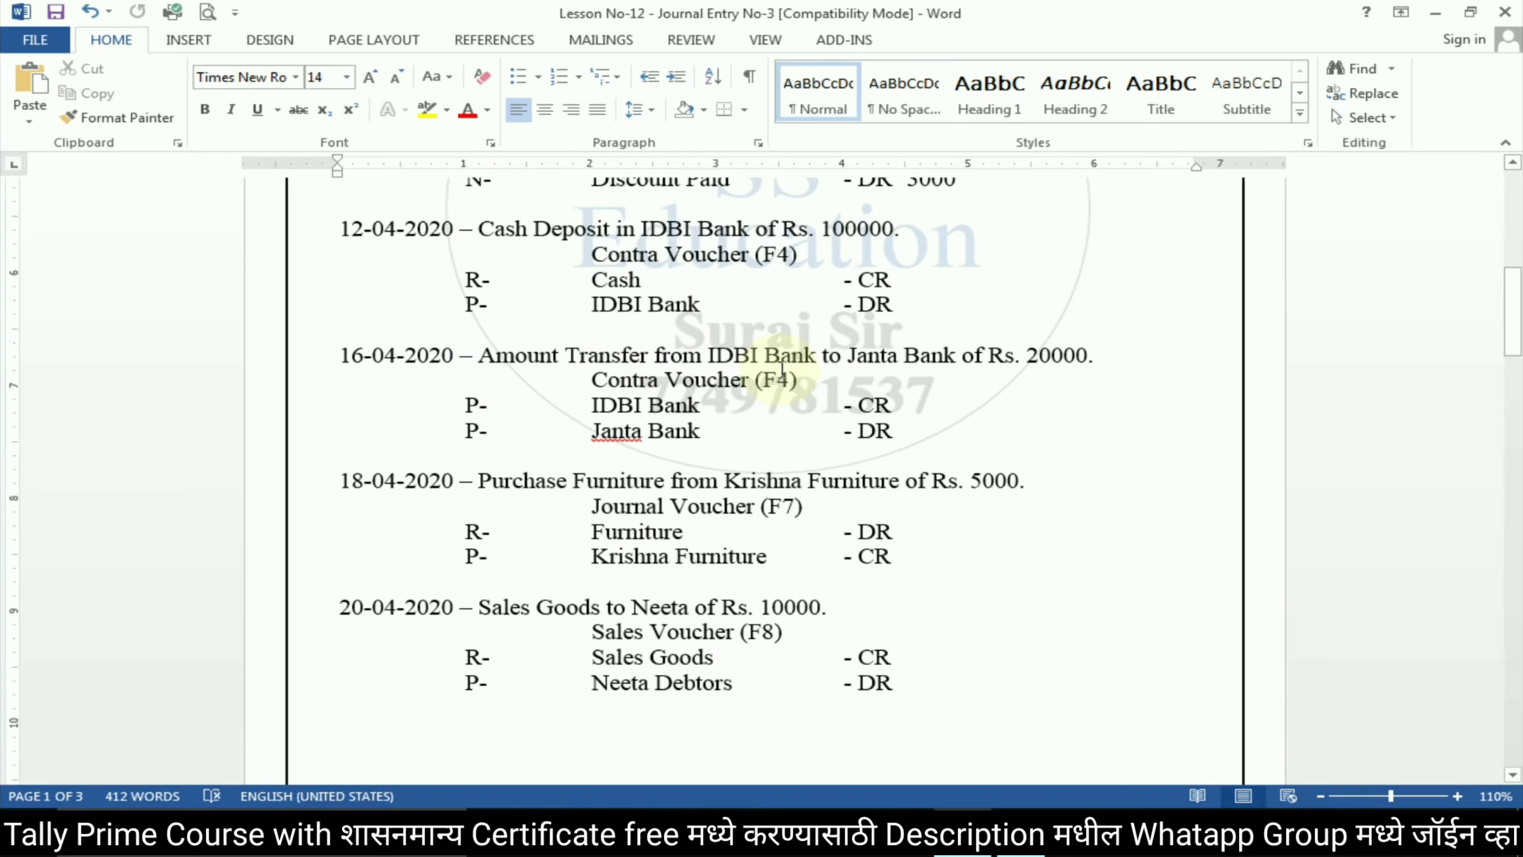
key("alt+Tab")
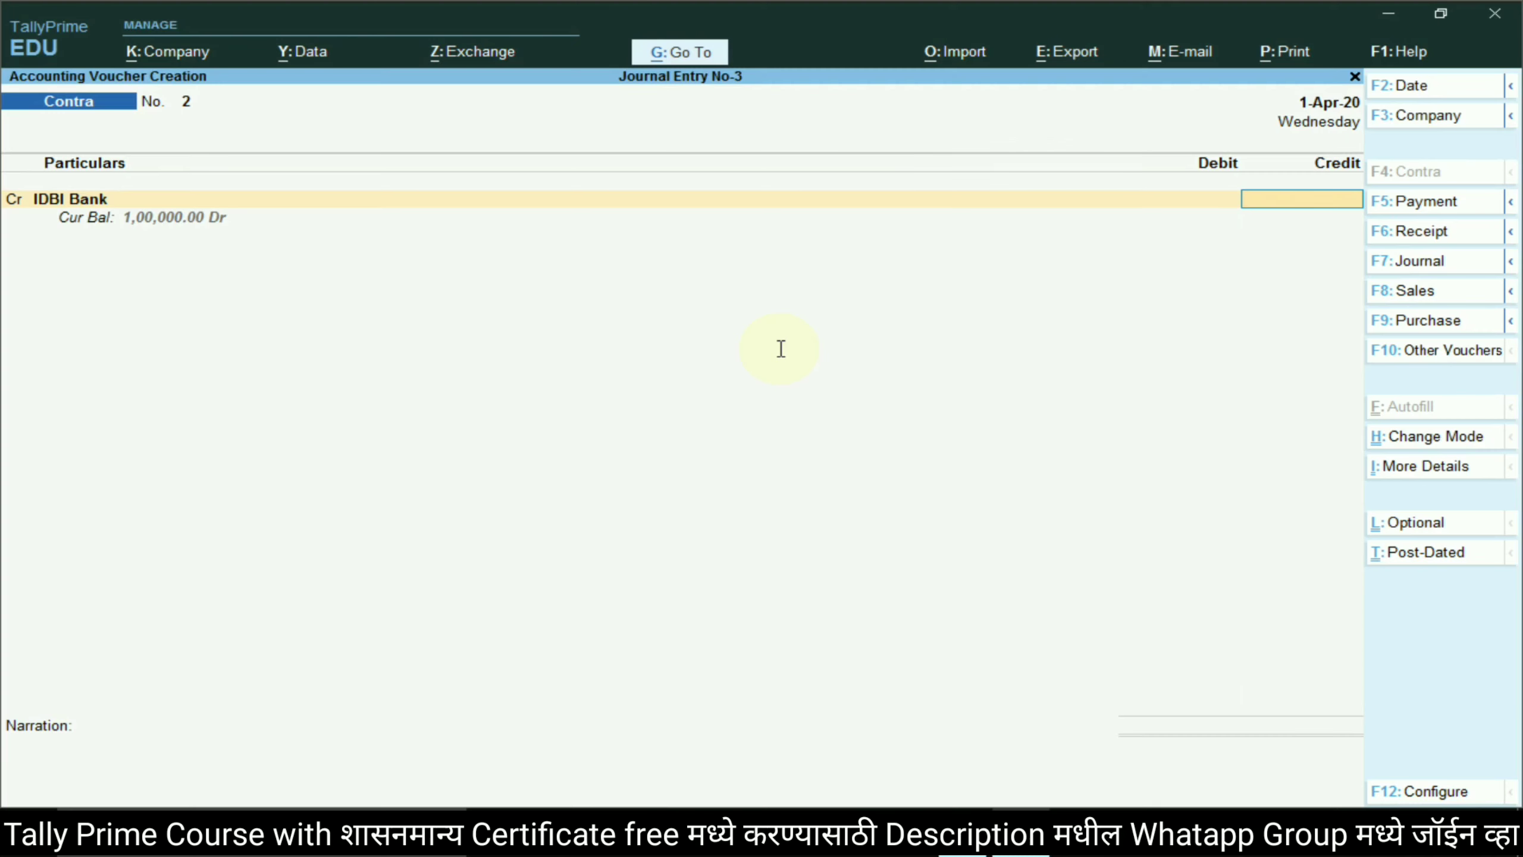
key("Return")
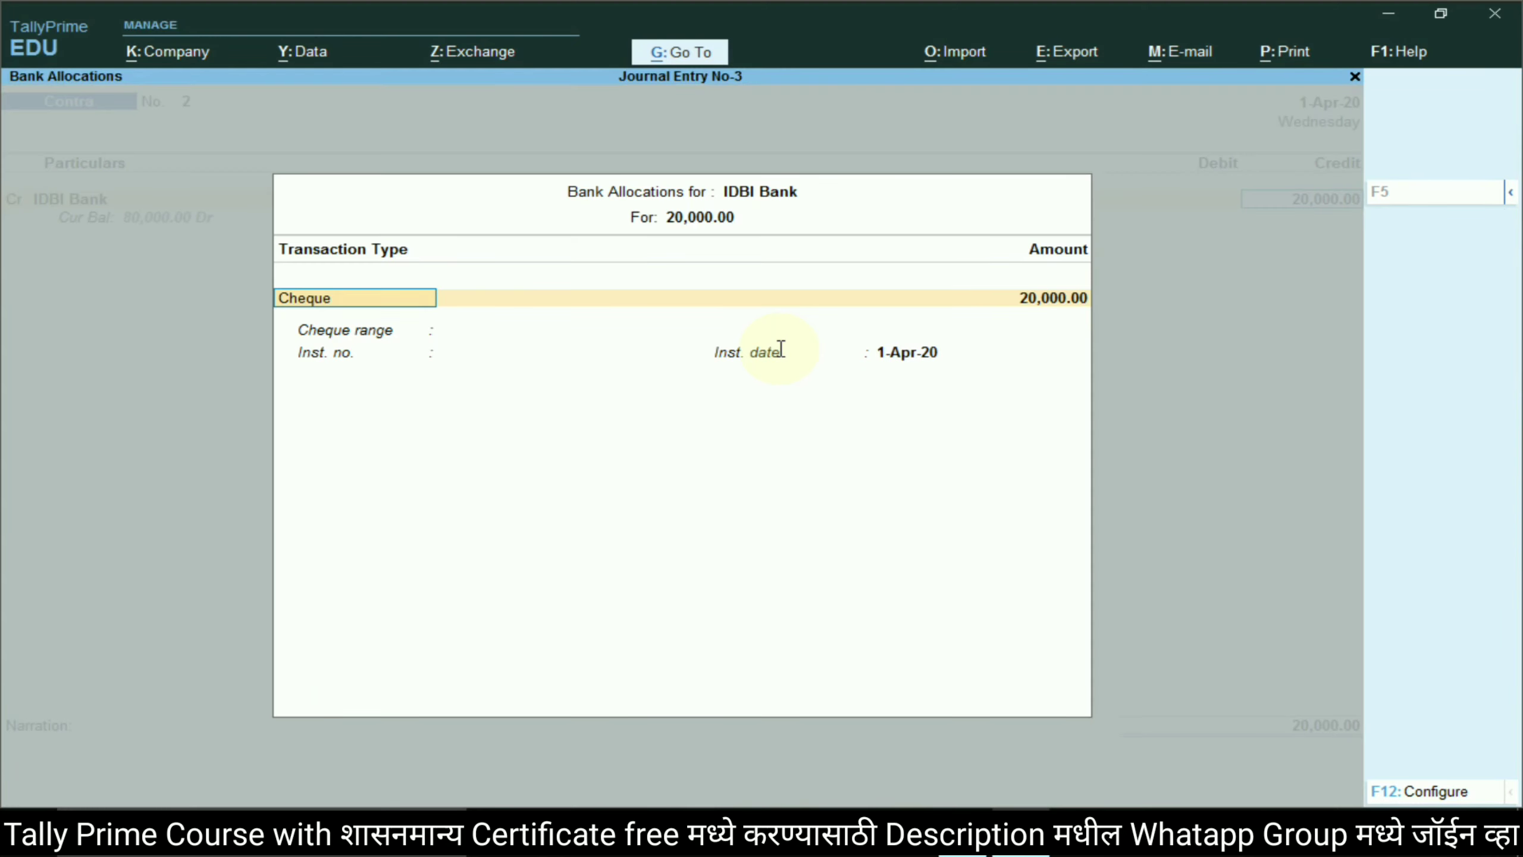
key("Return")
key("Return")
key("Return")
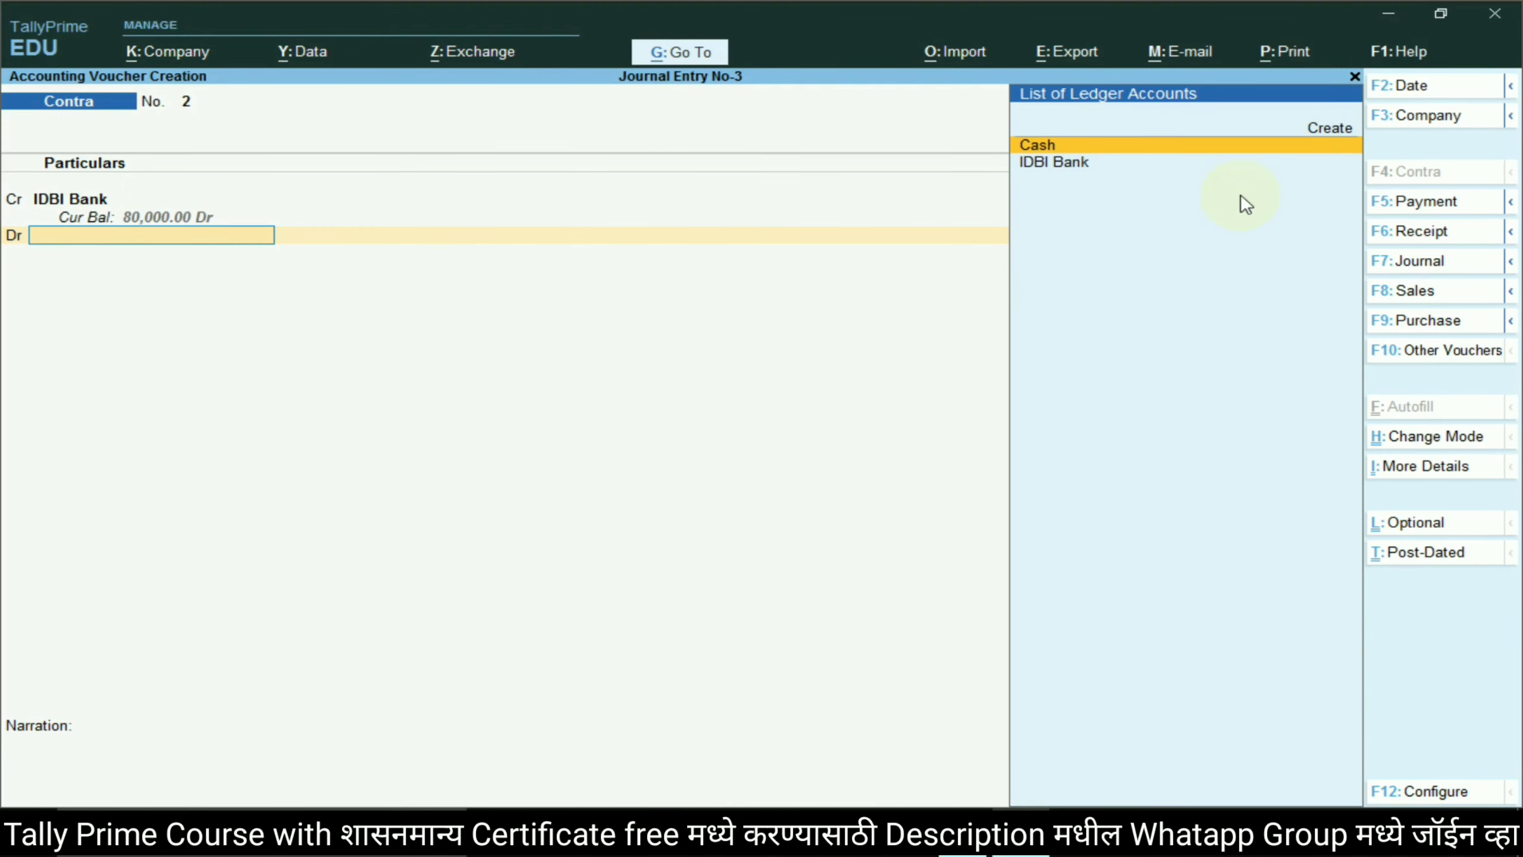
- Create a ledger named Janta Bank under Bank Accounts for the contra voucher's debit line, keeping the default bank and mailing details
left_click(1346, 128)
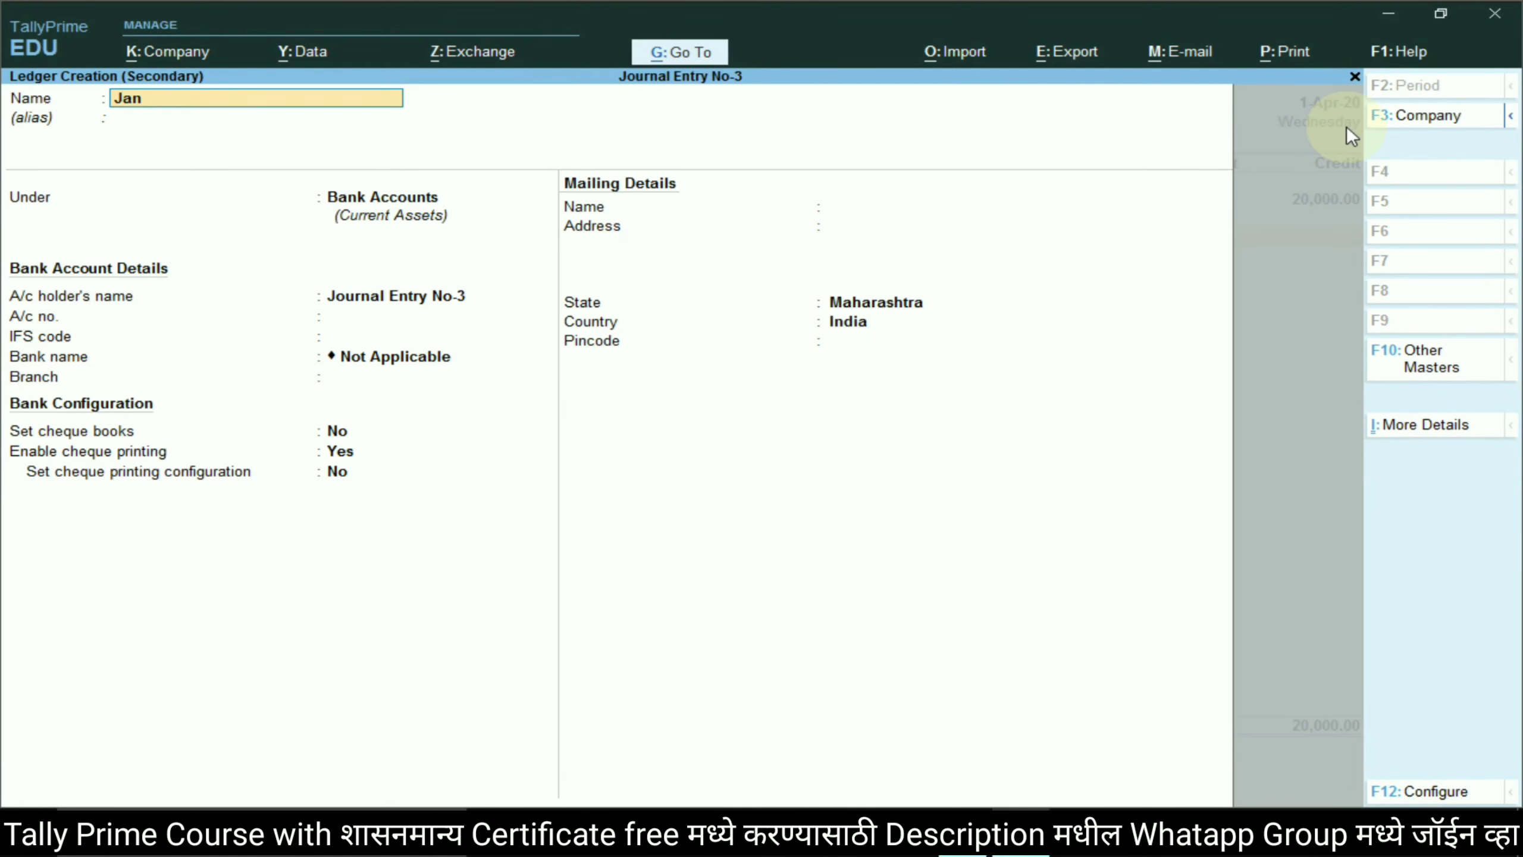
type("Janta Bank")
key("Return")
key("Return")
key("Return")
key("Return")
key("Return")
key("Return")
key("Return")
key("Return")
key("Return")
key("Return")
key("Return")
key("Return")
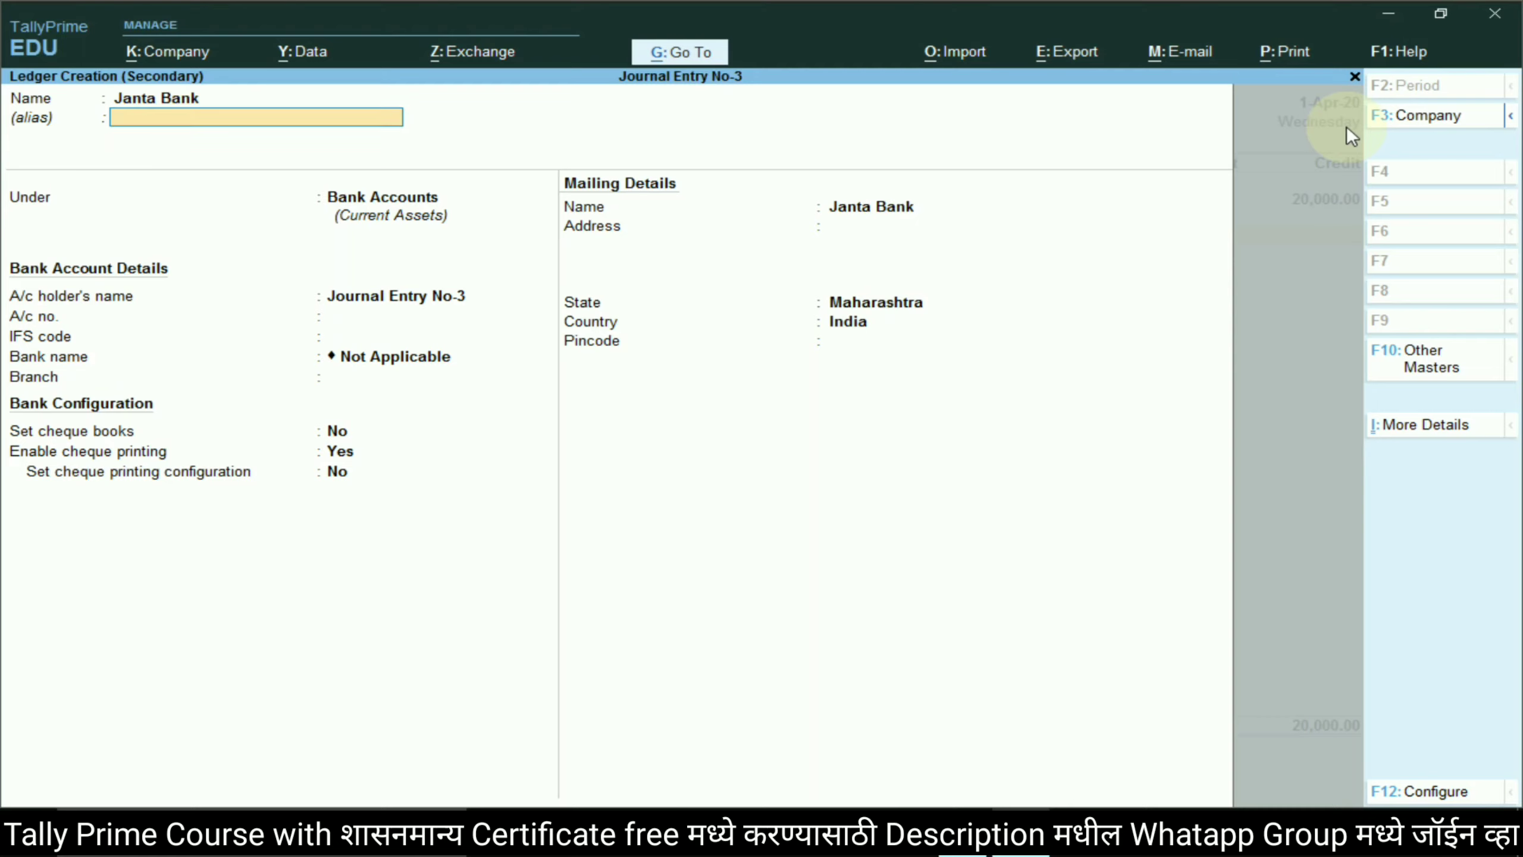
key("Return")
key("Return")
key("Return")
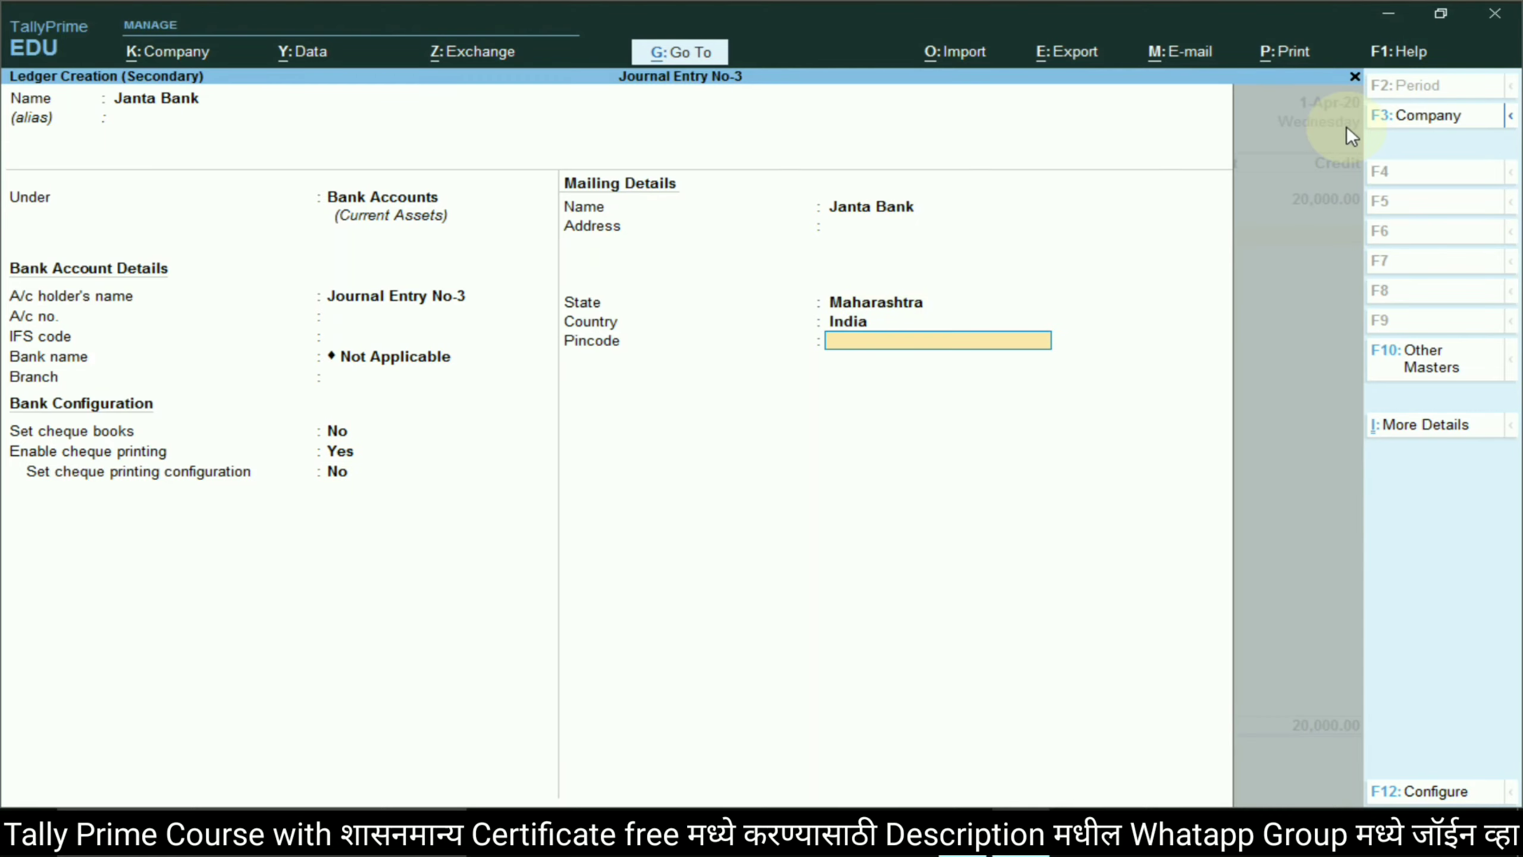
key("Return")
key("Return")
key("Return")
key("Return")
key("Return")
- Accept the 20000 Janta Bank debit with the default Cheque/DD allocation and save the contra voucher without a narration
key("Return")
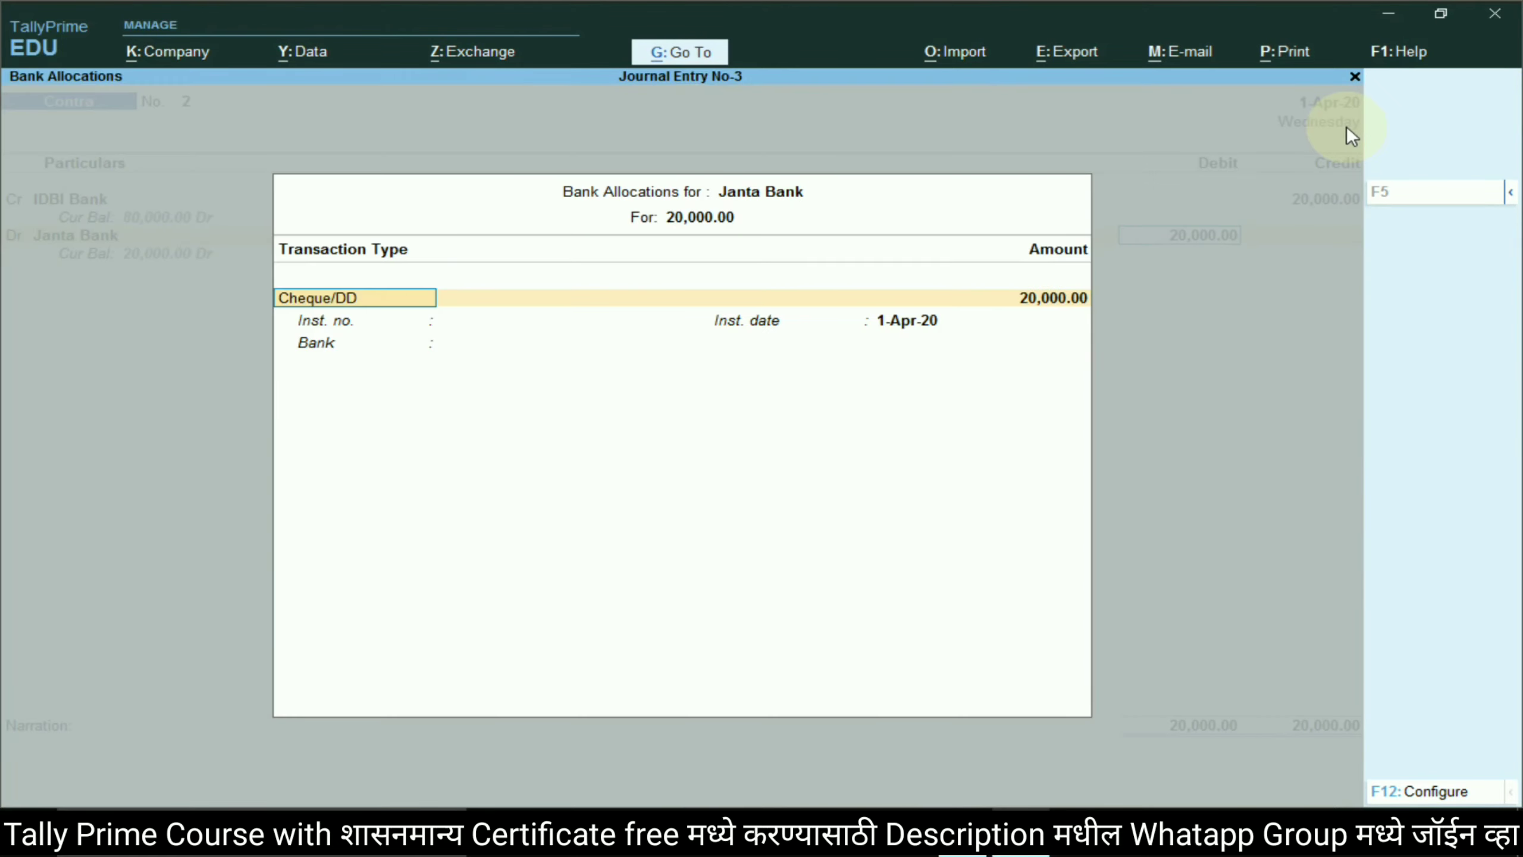
key("Return")
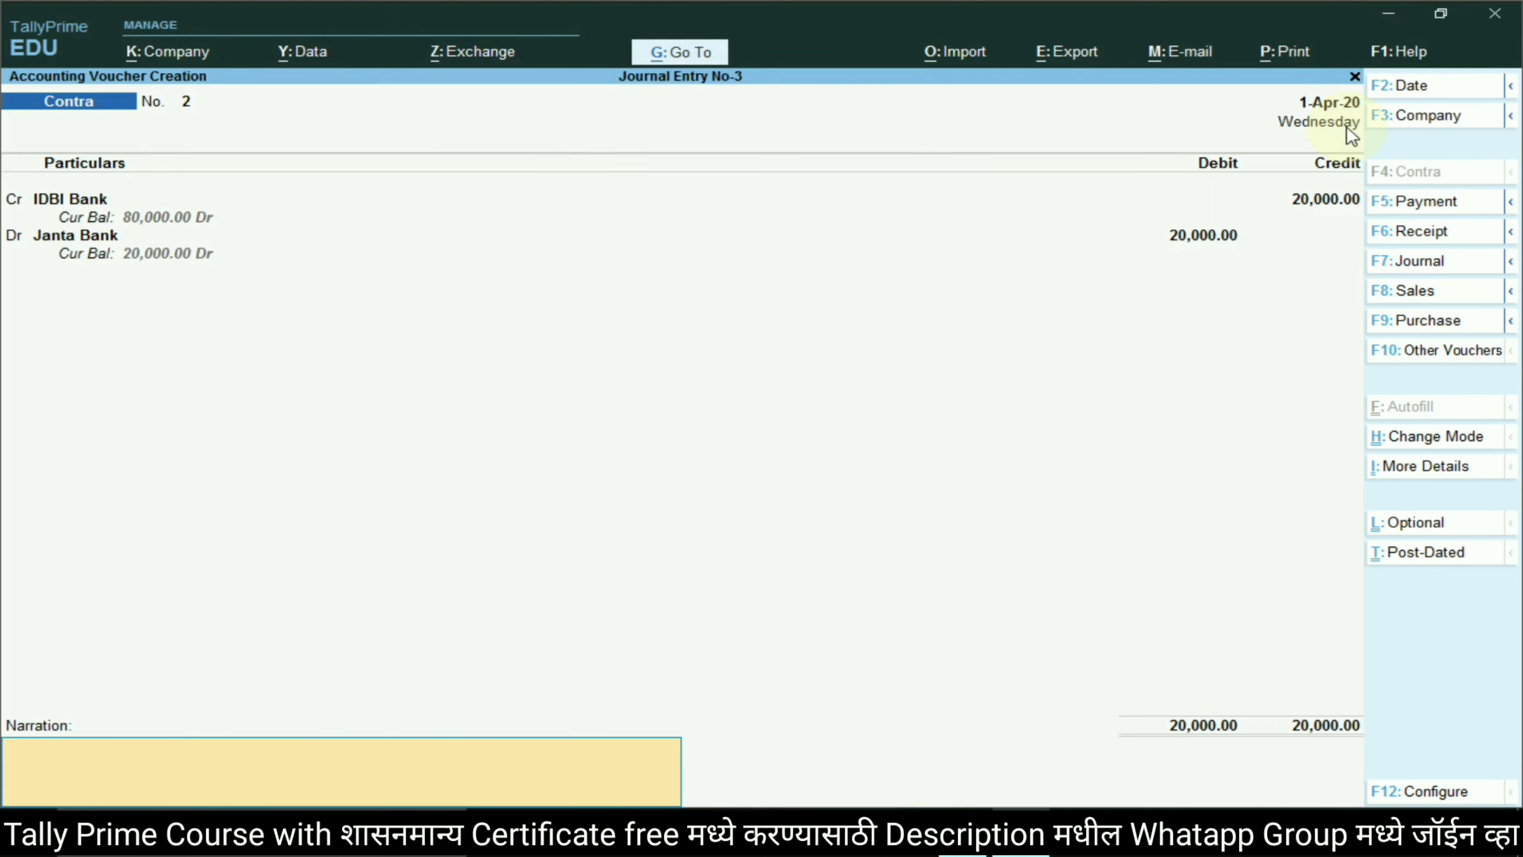
key("Return")
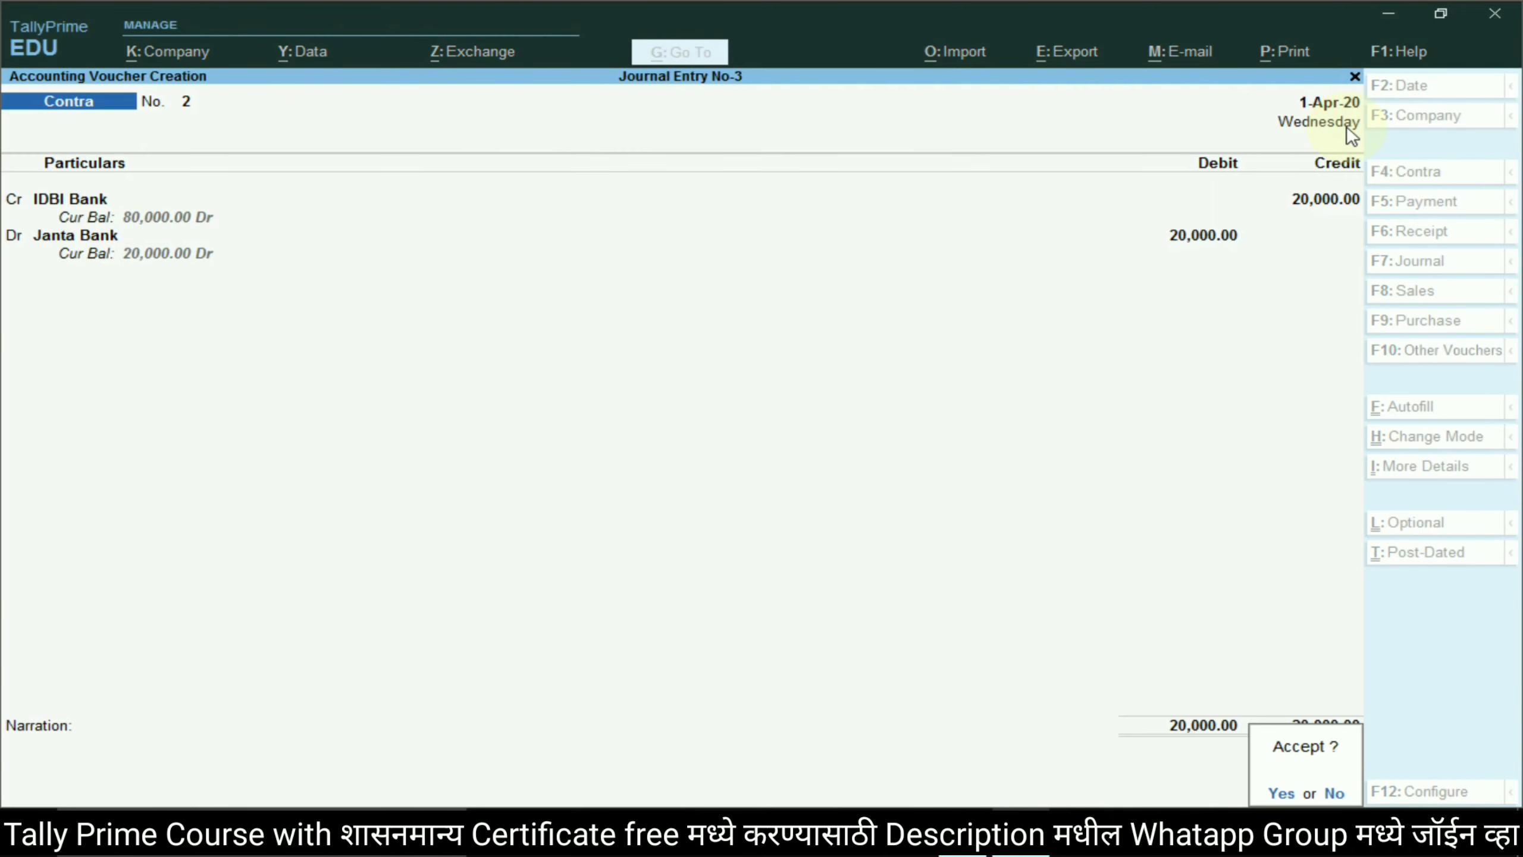
key("Return")
- Check the 18-04-2020 furniture purchase entry in the Word exercise and open a journal voucher in TallyPrime
key("alt+Tab")
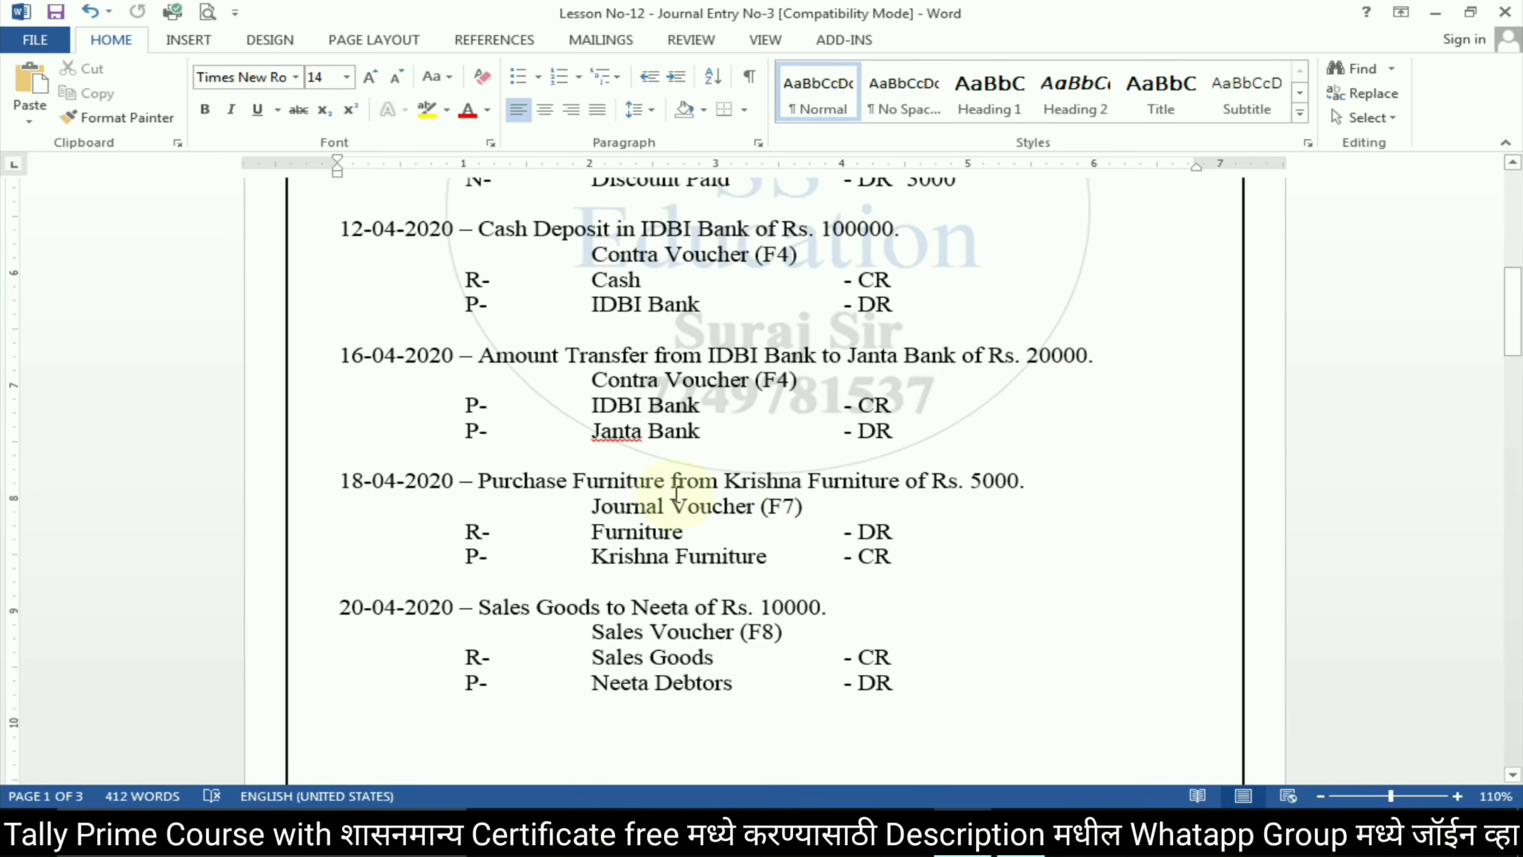
scroll(679, 493, "down", 3)
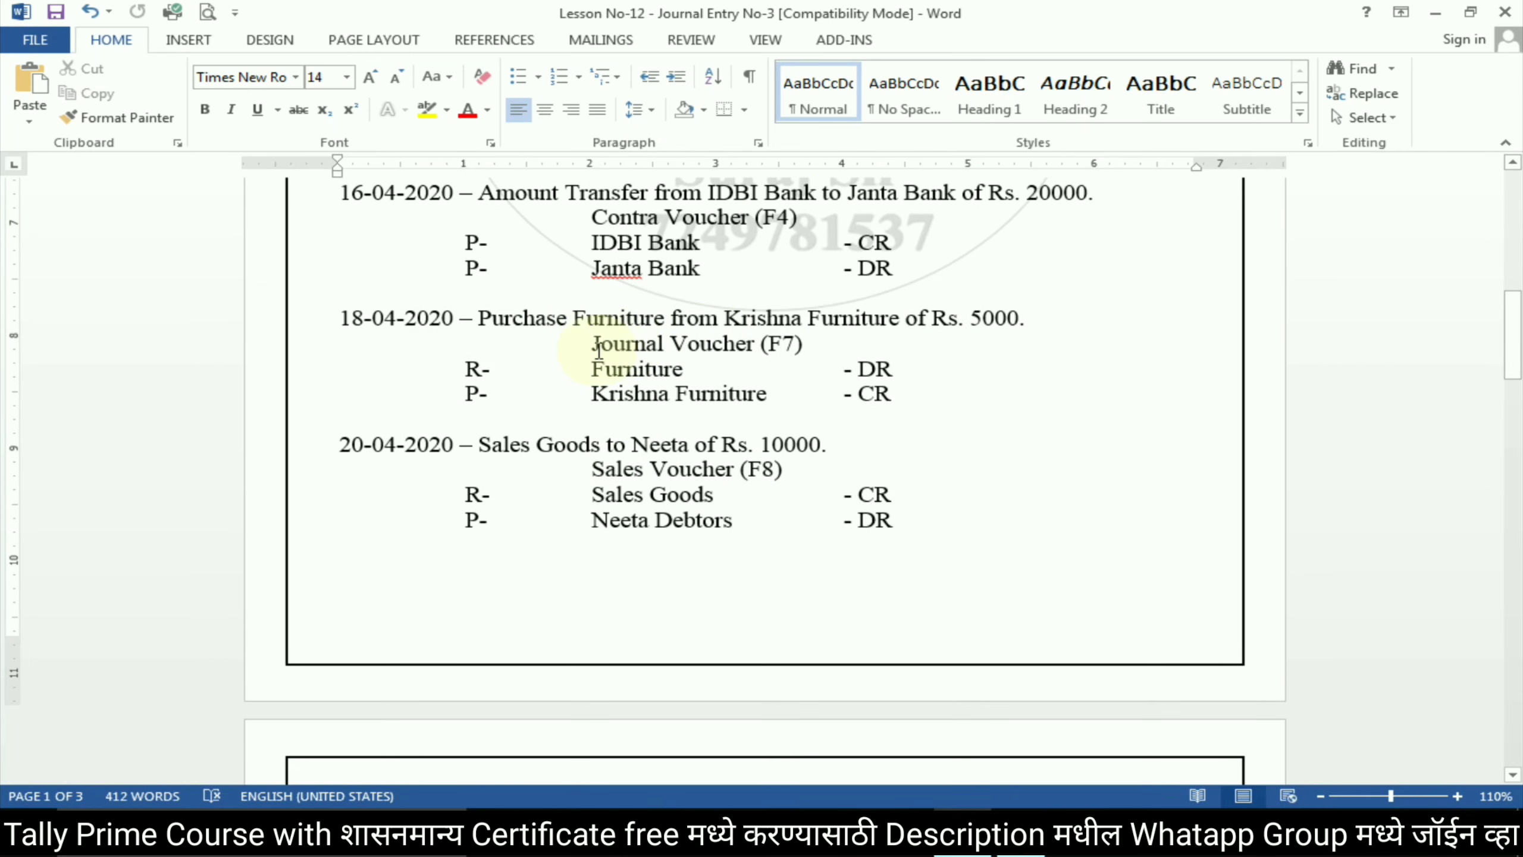
left_click_drag(598, 349, 858, 354)
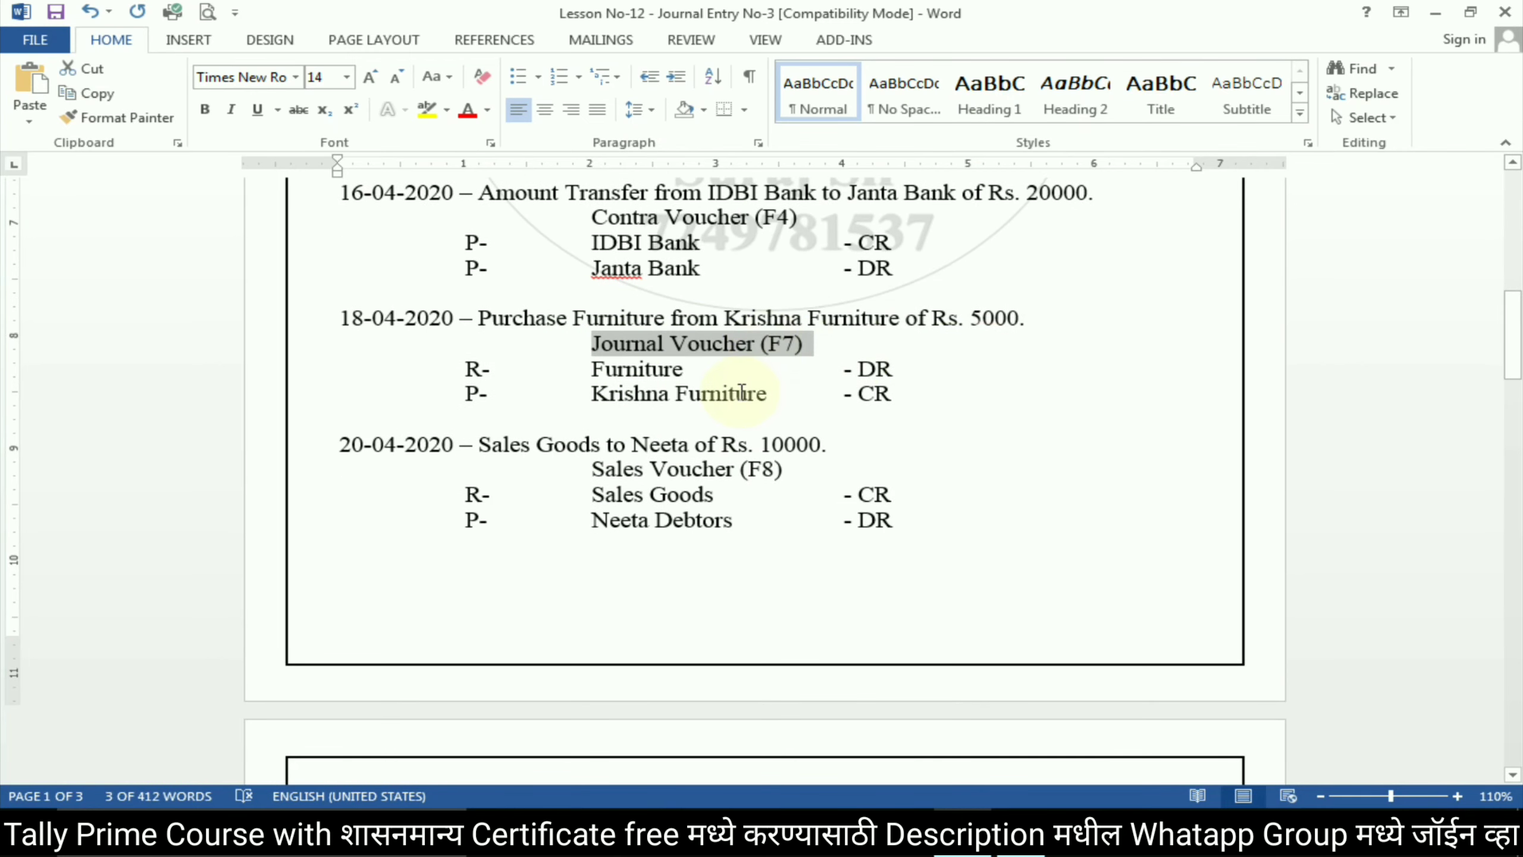
key("alt+Tab")
left_click(1409, 261)
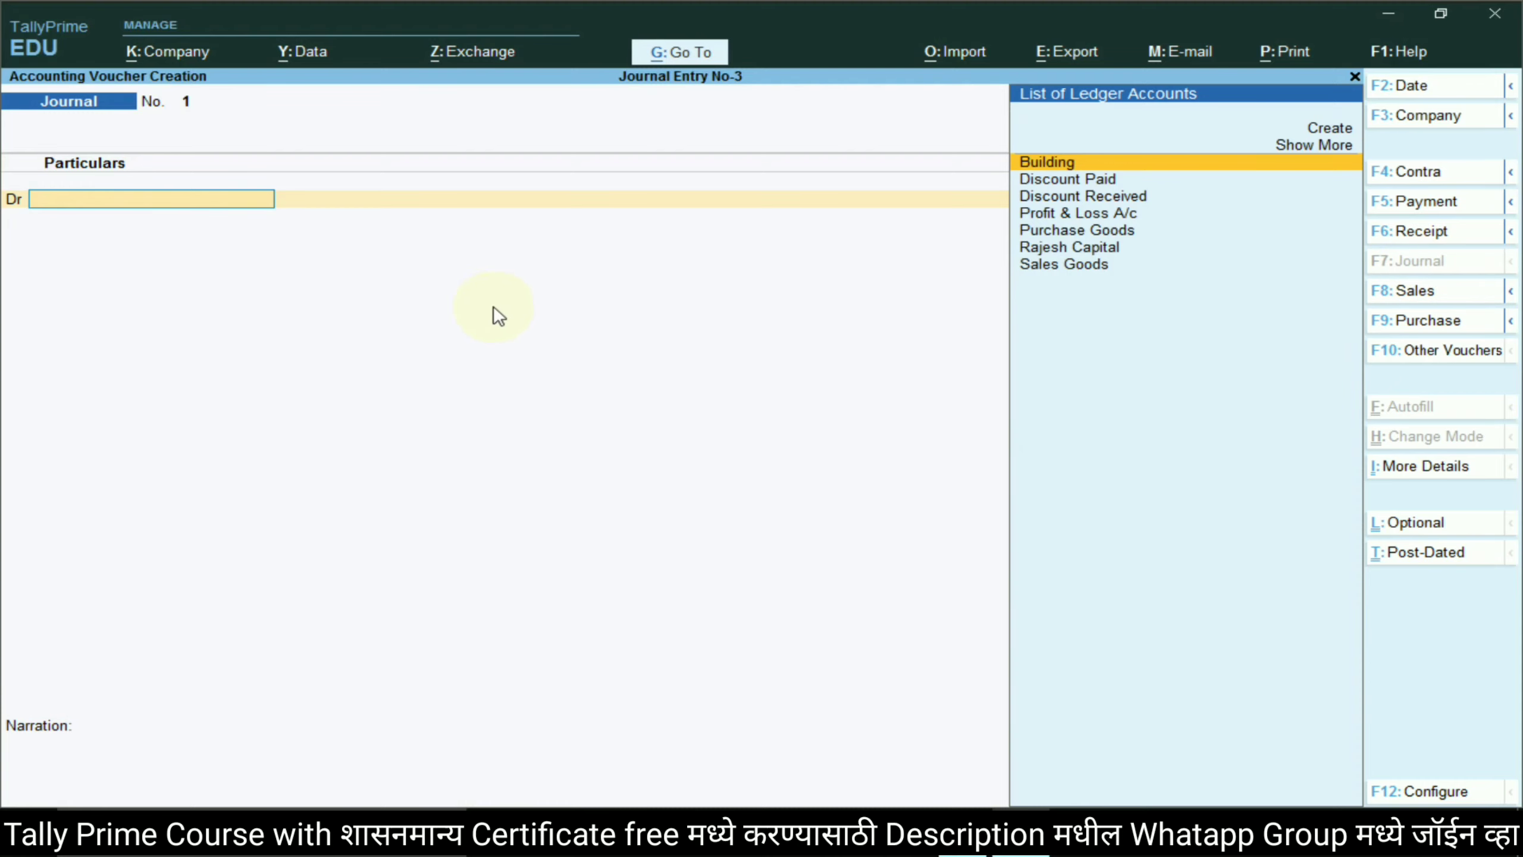
- Copy the ledger name "Furniture" from the Word exercise and create that ledger under Fixed Assets for the journal voucher's debit line
key("alt+Tab")
double_click(620, 368)
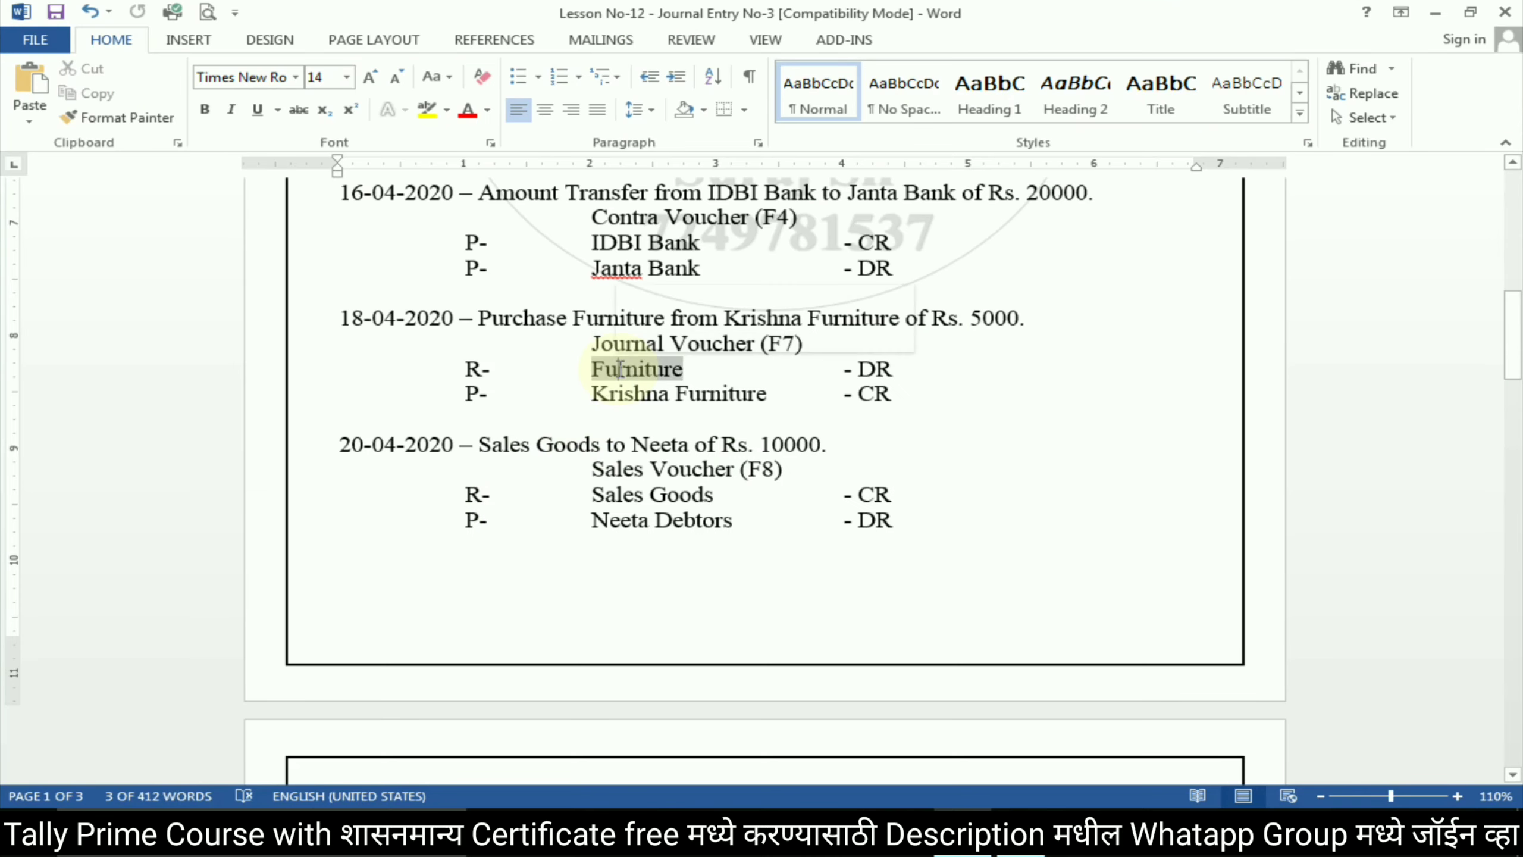
key("alt+Tab")
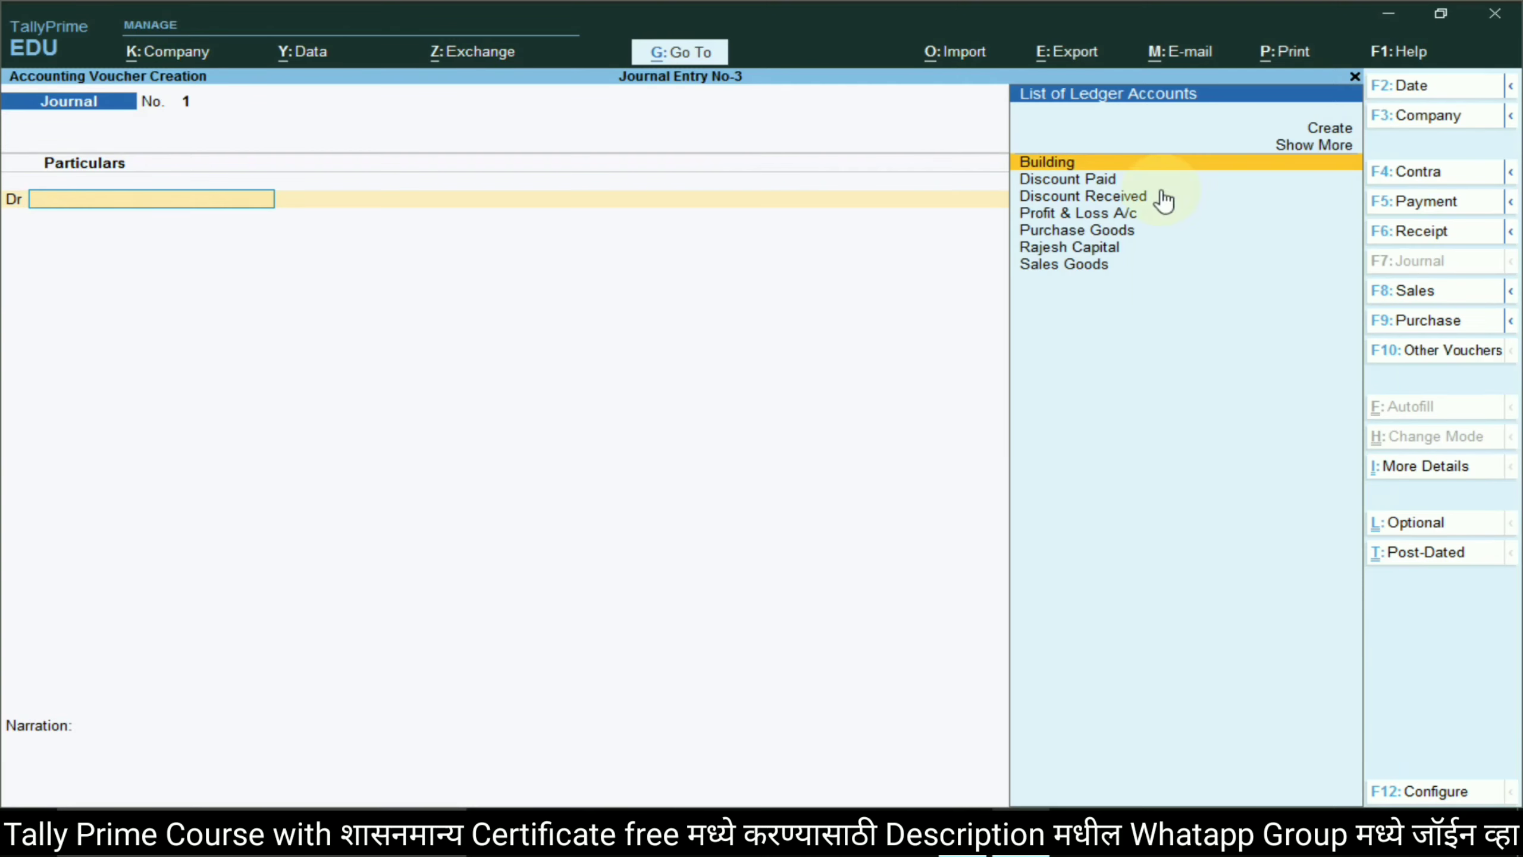
left_click(1323, 133)
key("ctrl+alt+v")
key("Return")
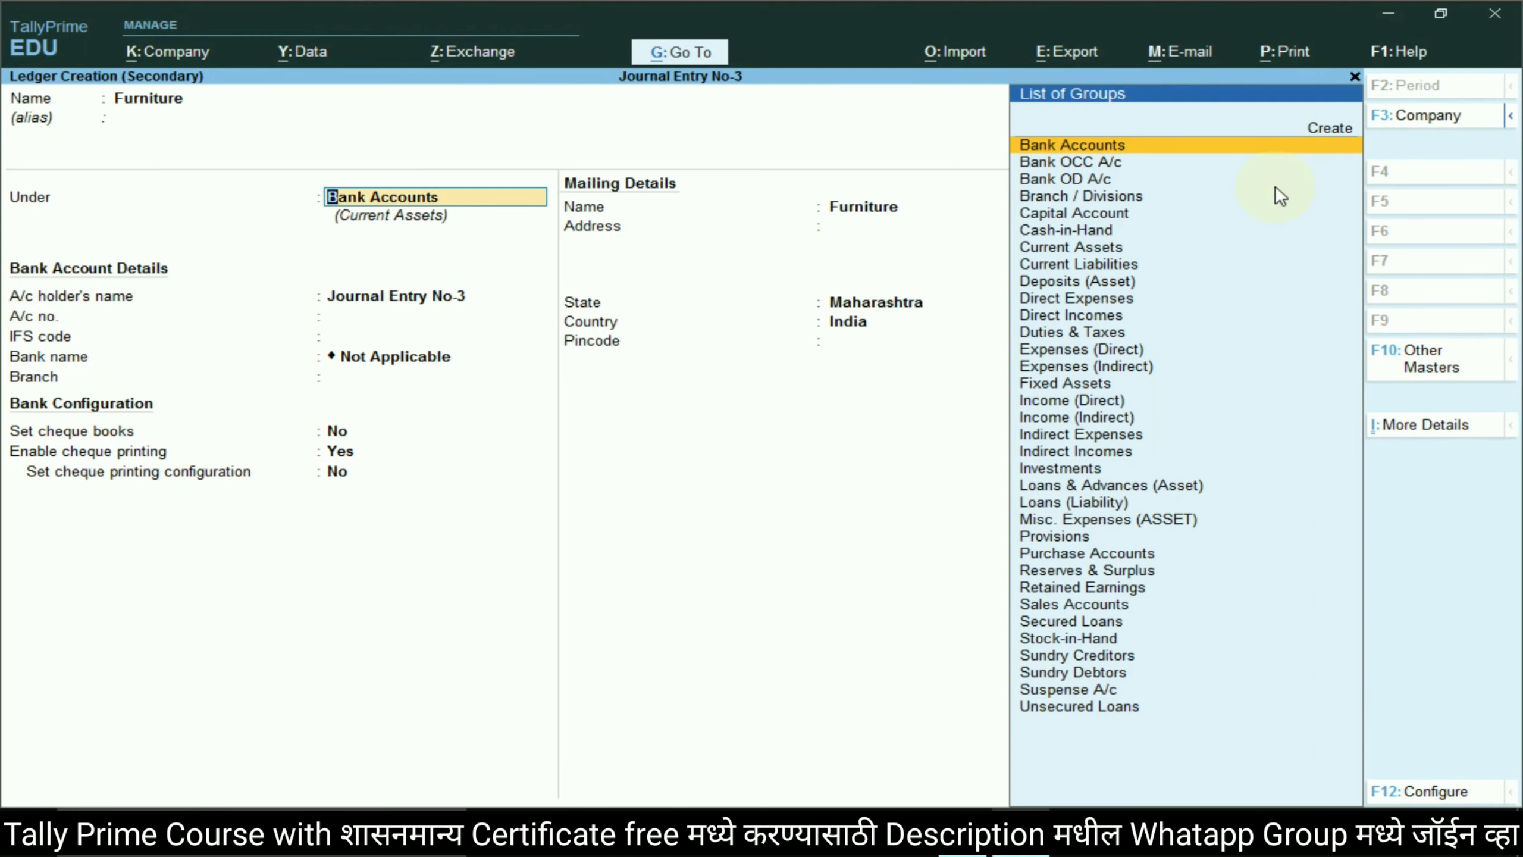
type("Fix")
key("Return")
key("Return")
key("Return")
key("Return")
key("Return")
- Check the furniture purchase amount in the Word exercise and debit Furniture with 5000 in the journal voucher
key("alt+Tab")
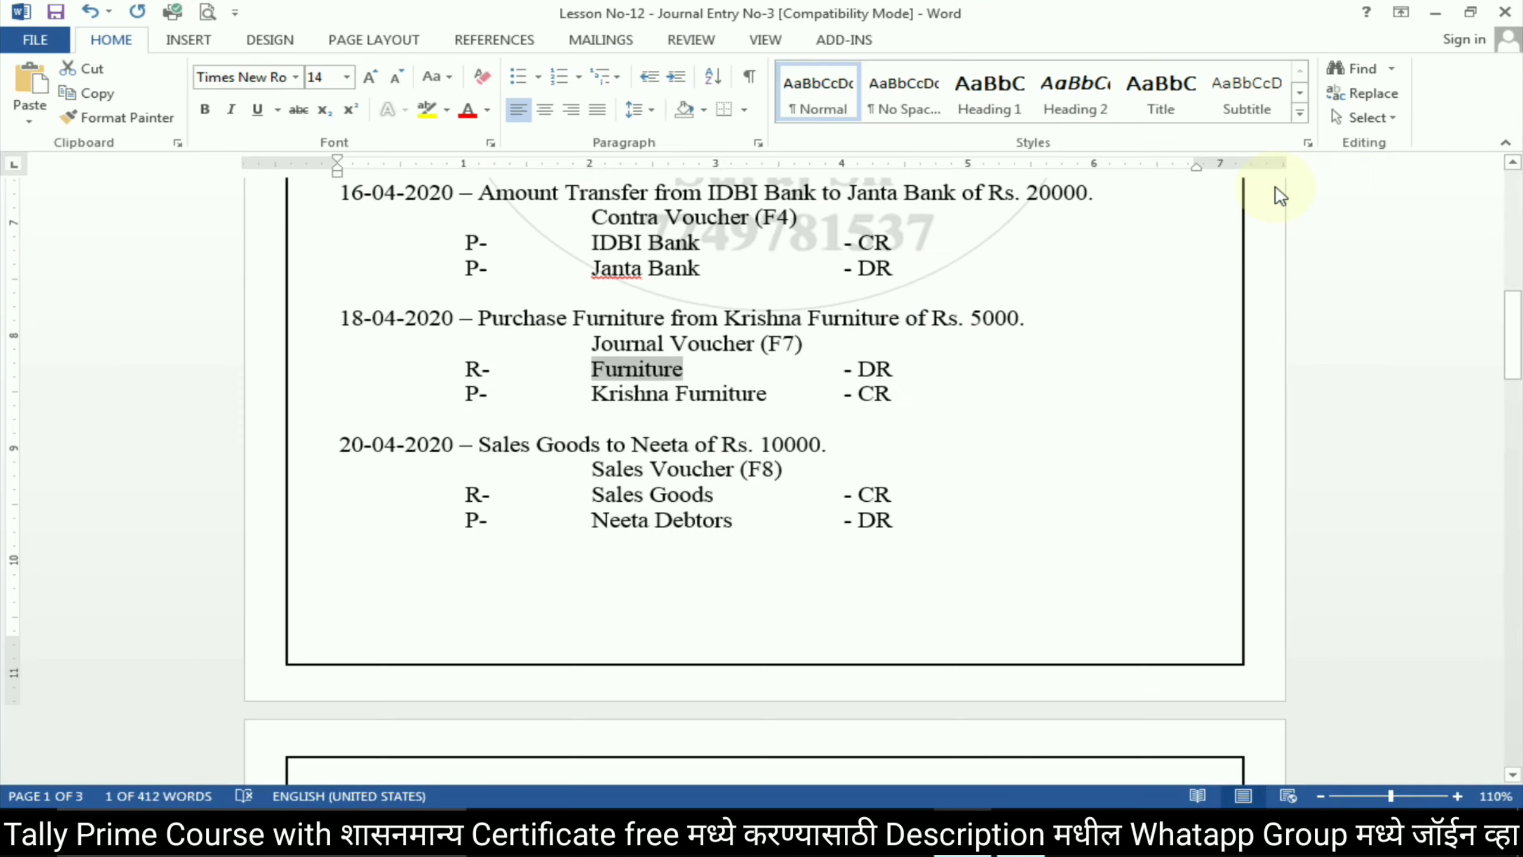
key("alt+Tab")
type("5000")
key("Return")
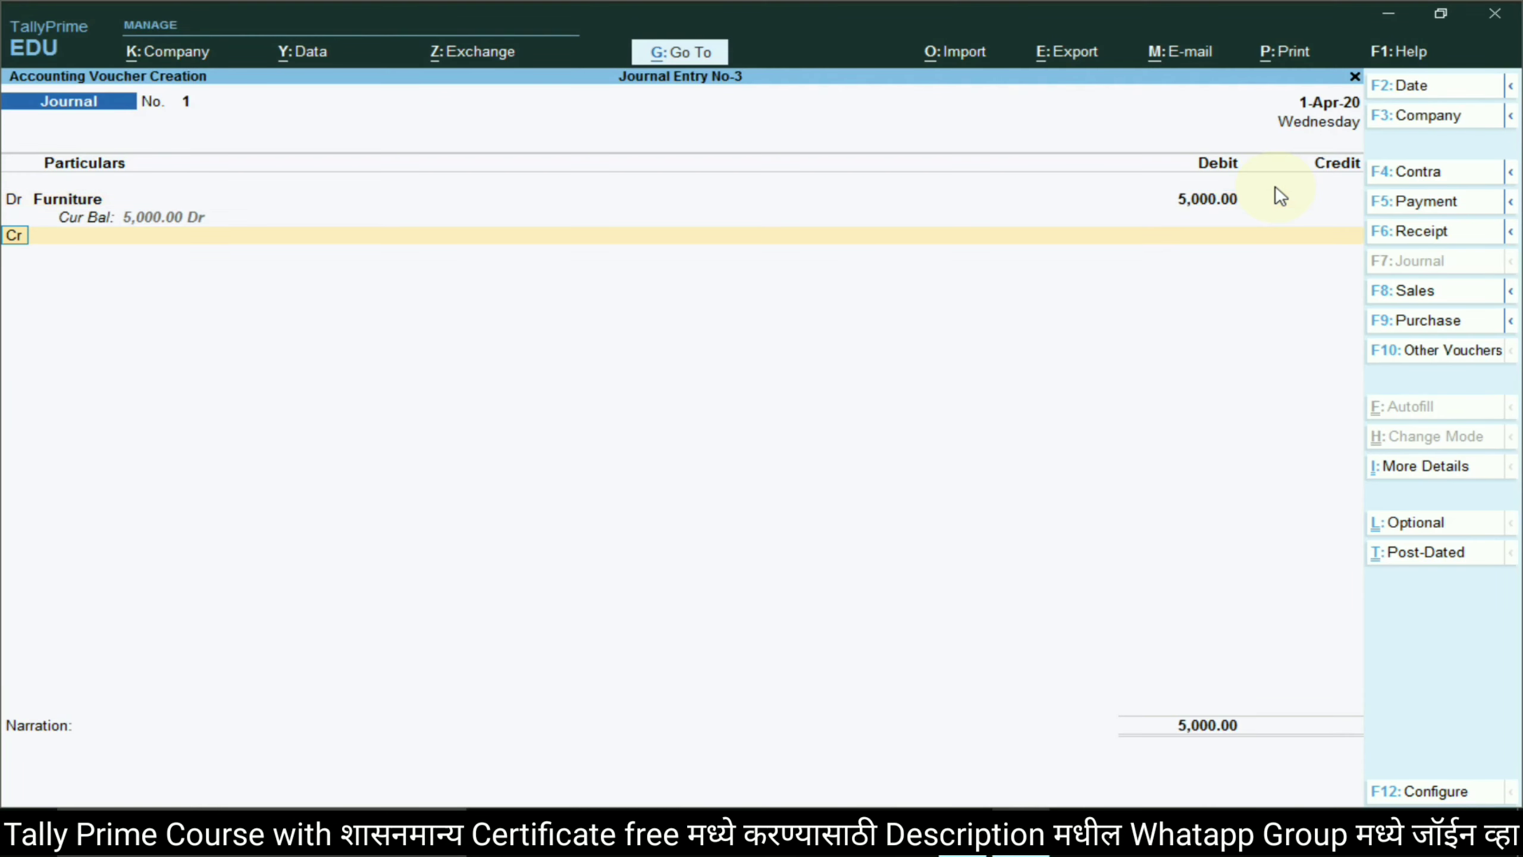
- Copy the ledger name "Krishna Furniture" from the Word exercise and return to the journal voucher's credit line in TallyPrime
key("Return")
key("alt+Tab")
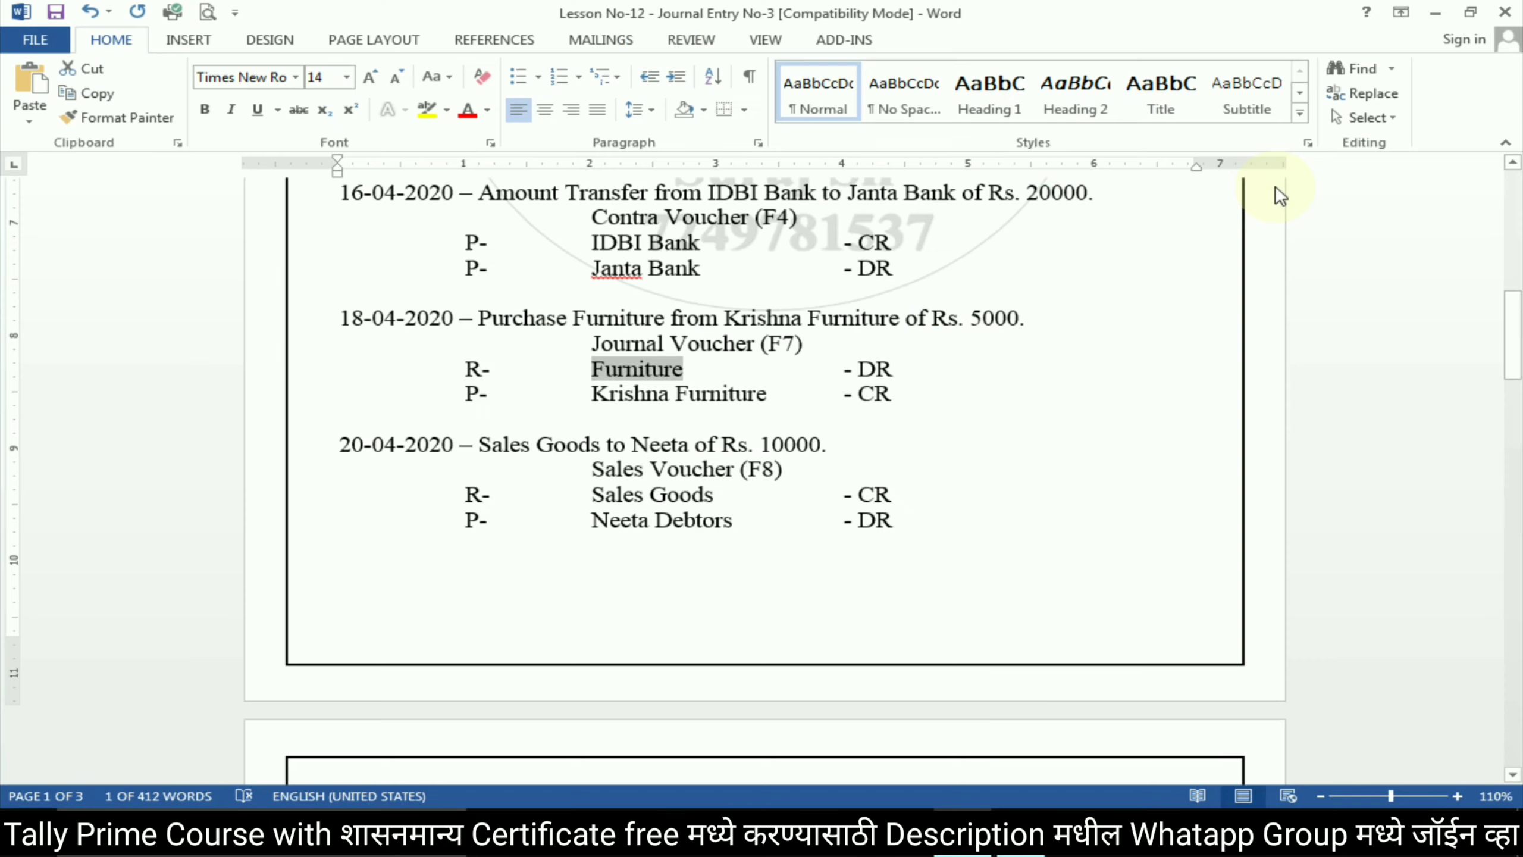
left_click_drag(593, 394, 766, 395)
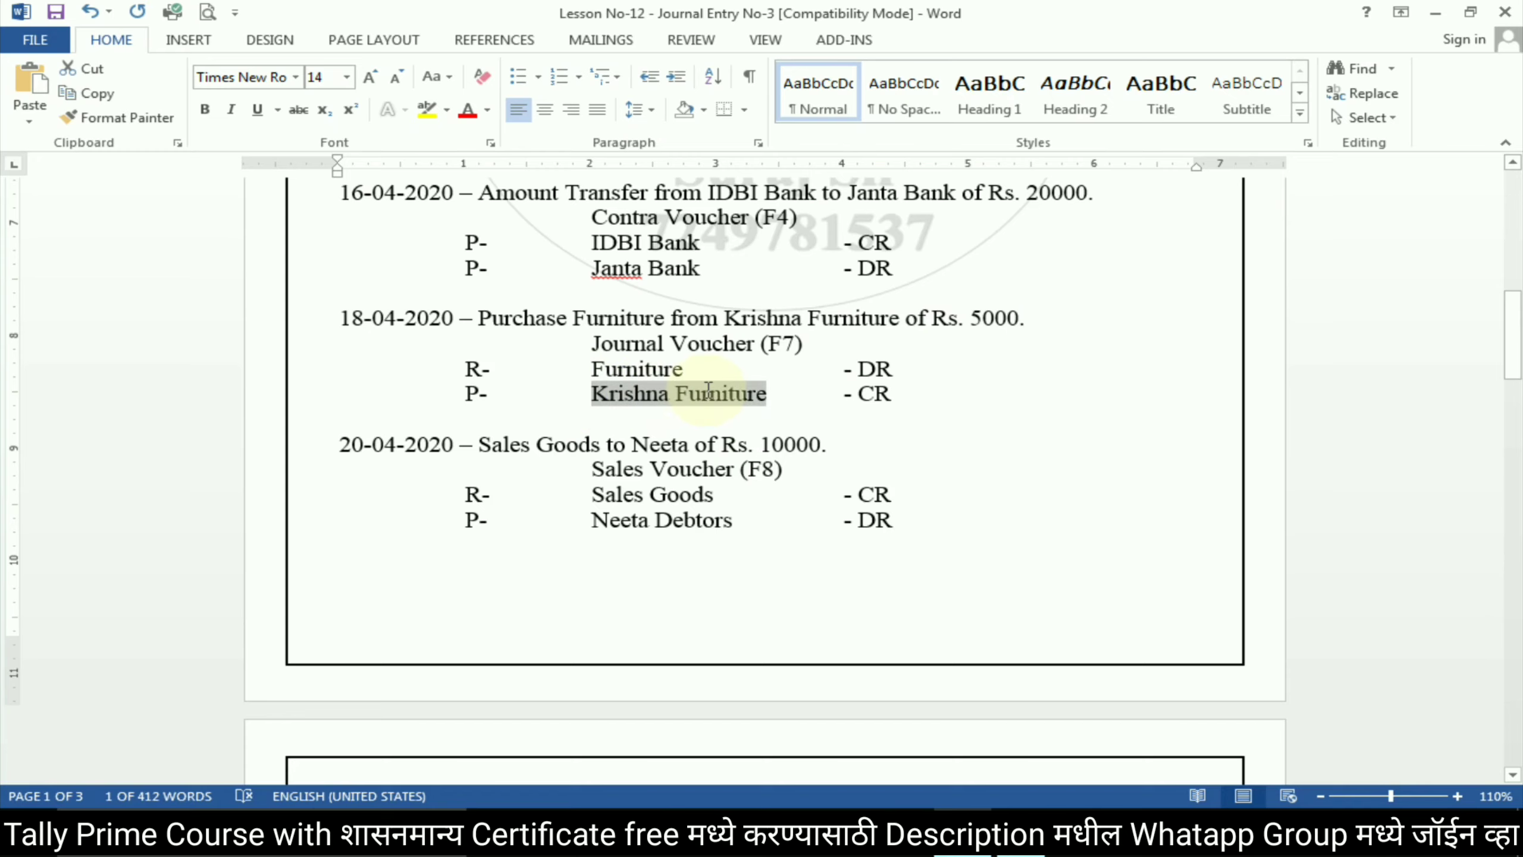
key("alt+Tab")
key("ctrl+alt+v")
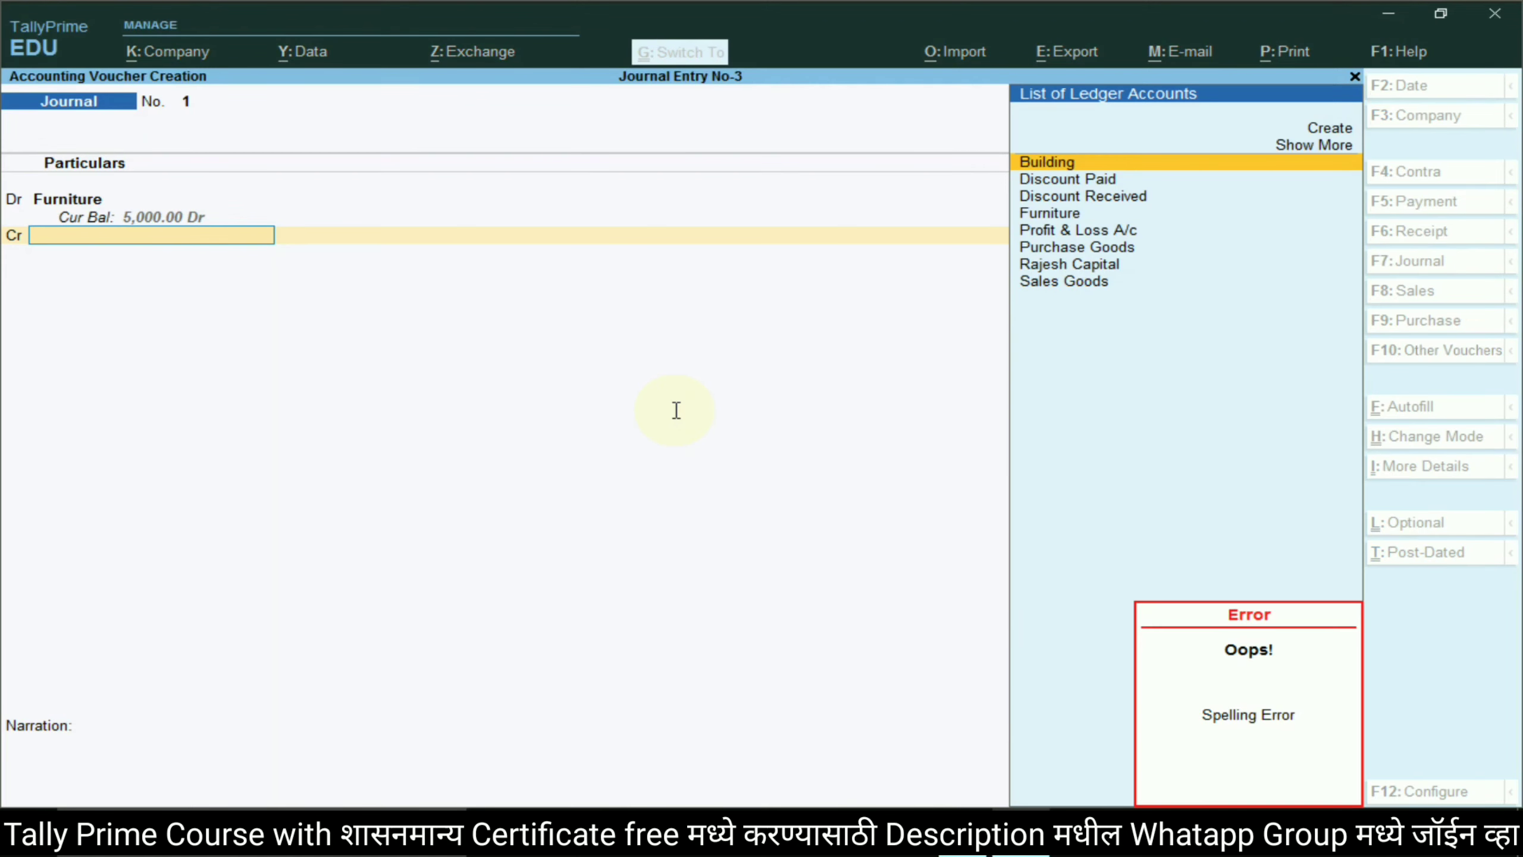
- Create a ledger named Krishna Furniture under Sundry Creditors, keeping the default mailing details, for the journal voucher's credit line
left_click(1316, 129)
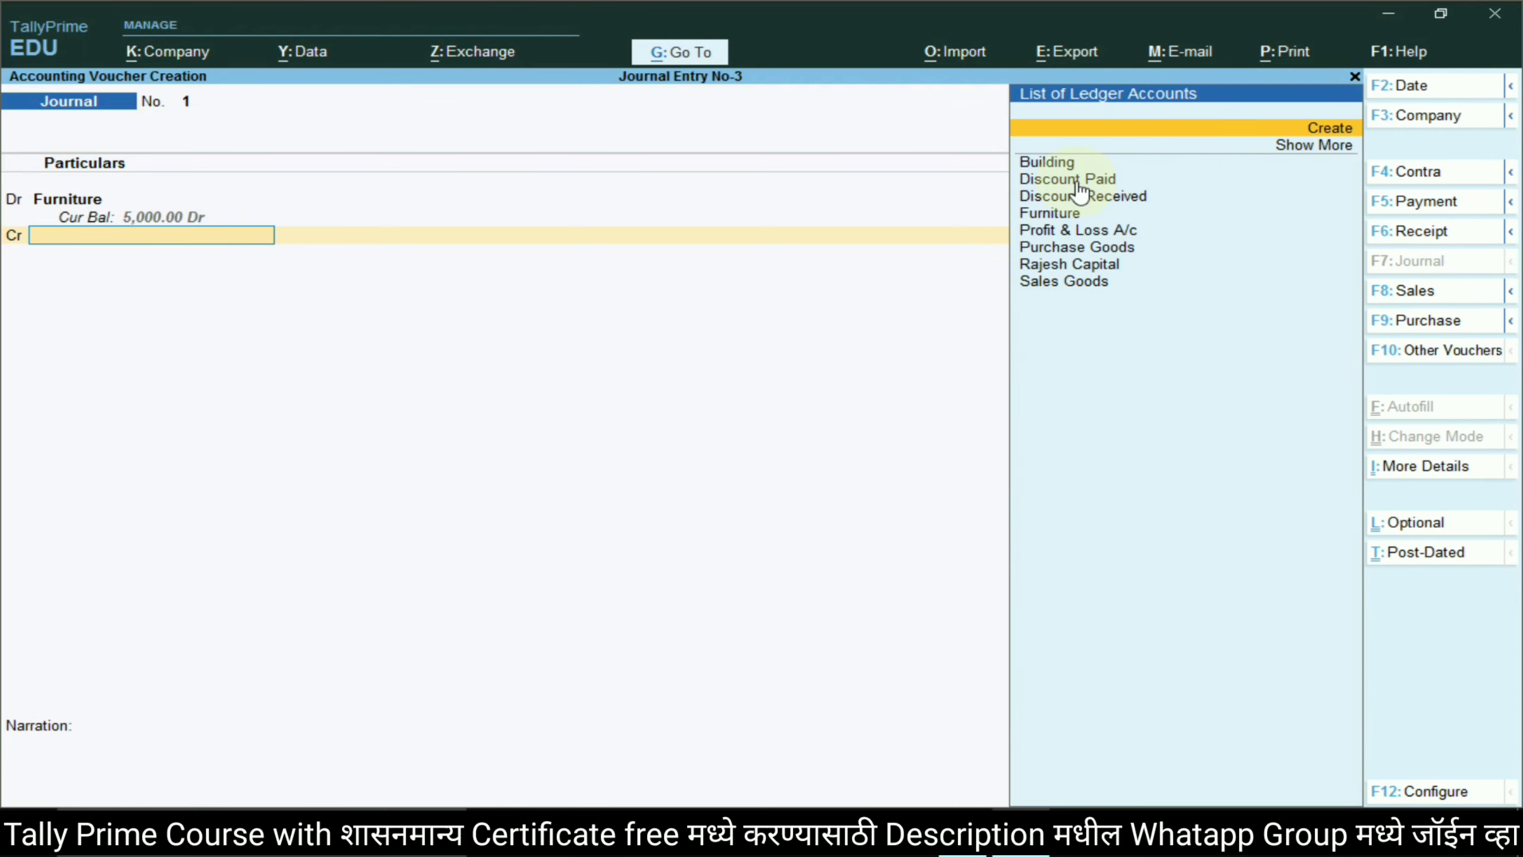
key("Return")
key("ctrl+alt+v")
key("Return")
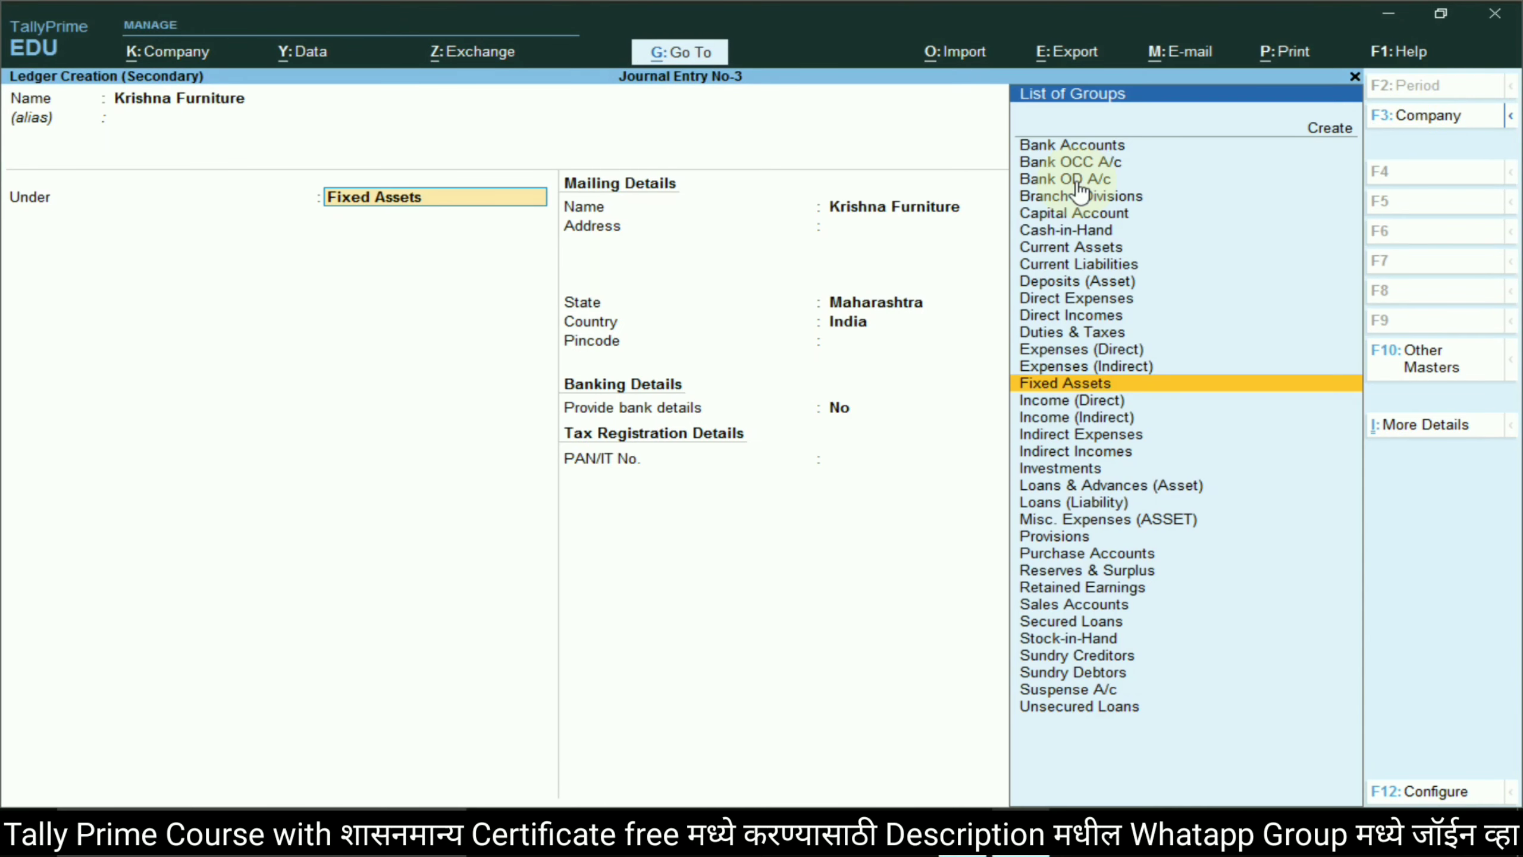
key("alt+Tab")
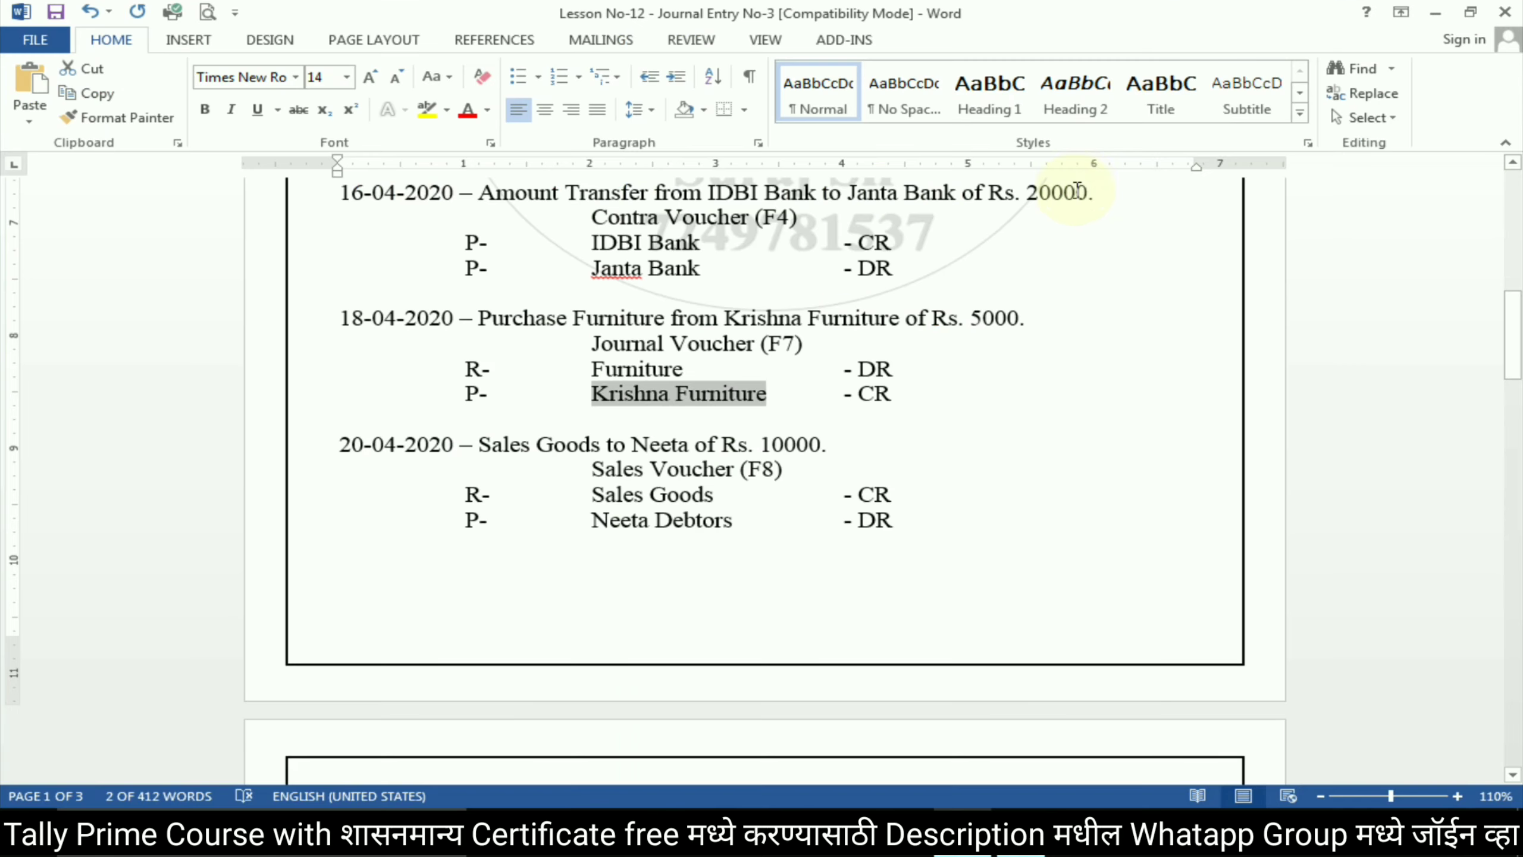
key("alt+Tab")
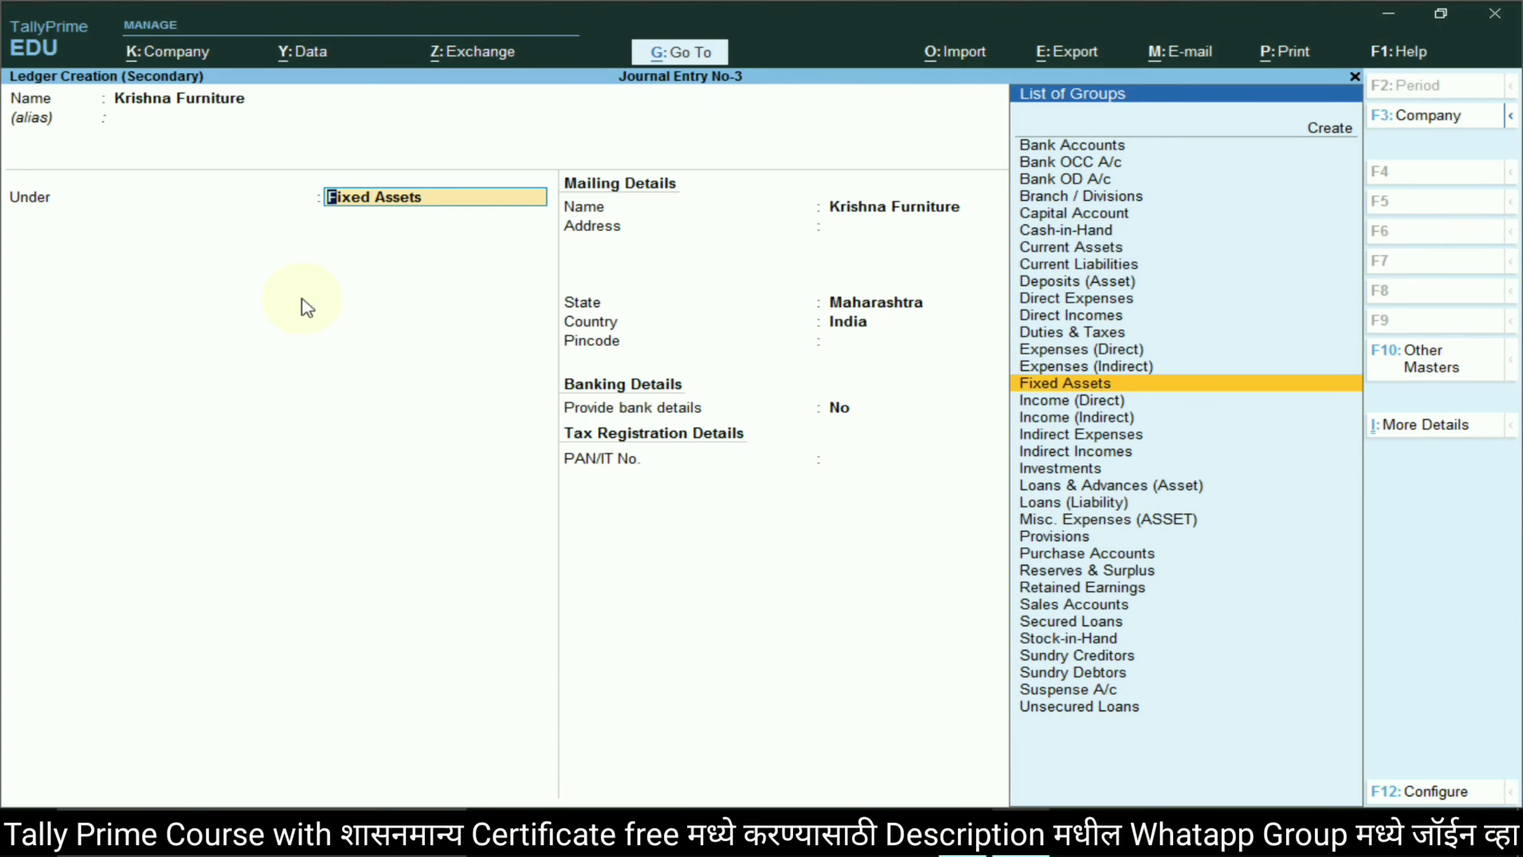
type("Sun")
key("Return")
key("Return")
key("Return")
key("Return")
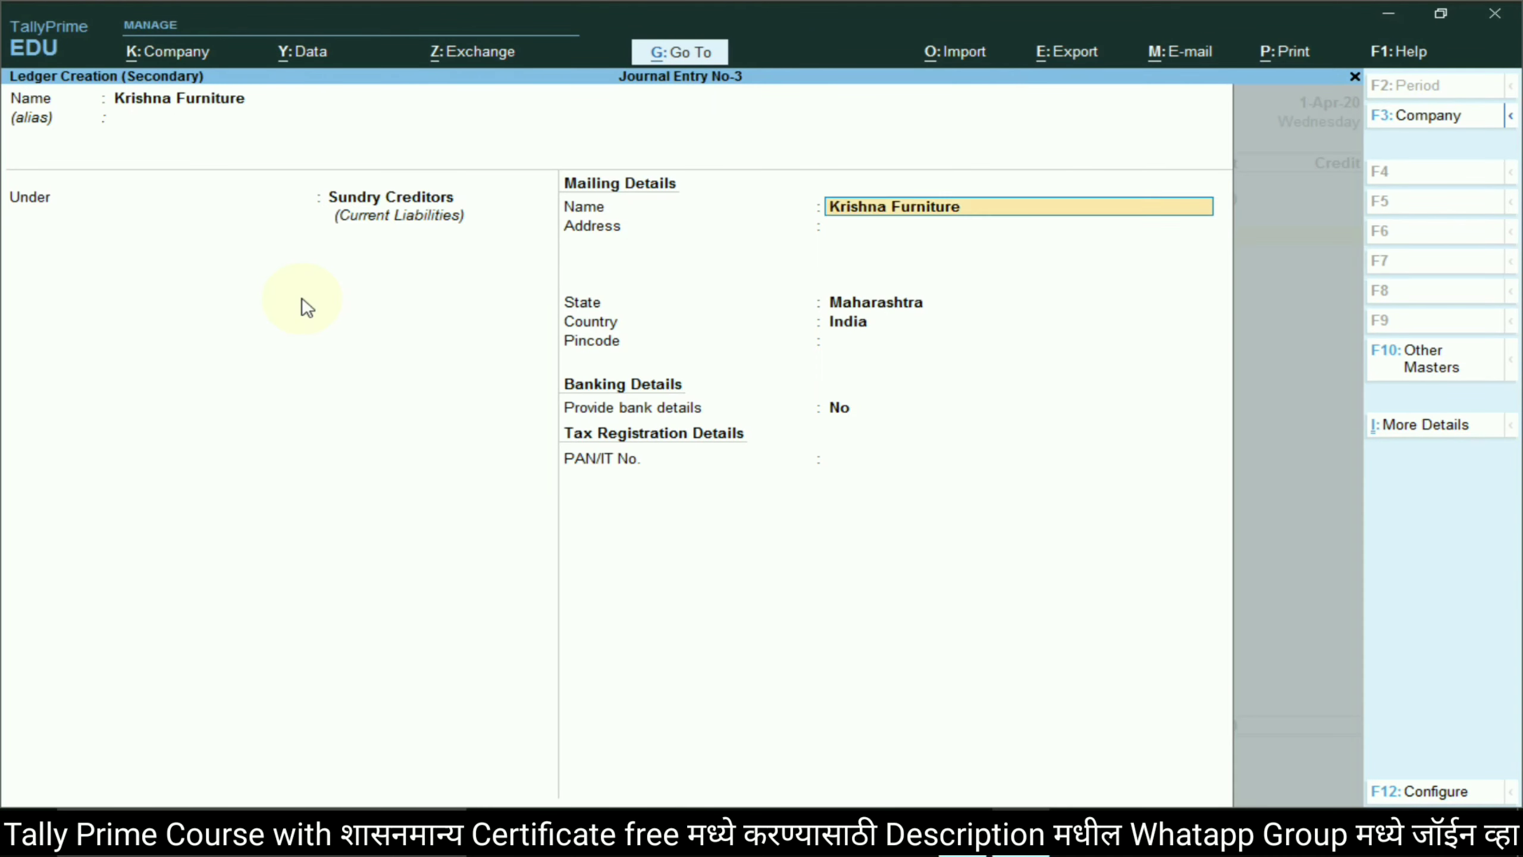
key("Return")
key("Return")
key("Return")
key("Return")
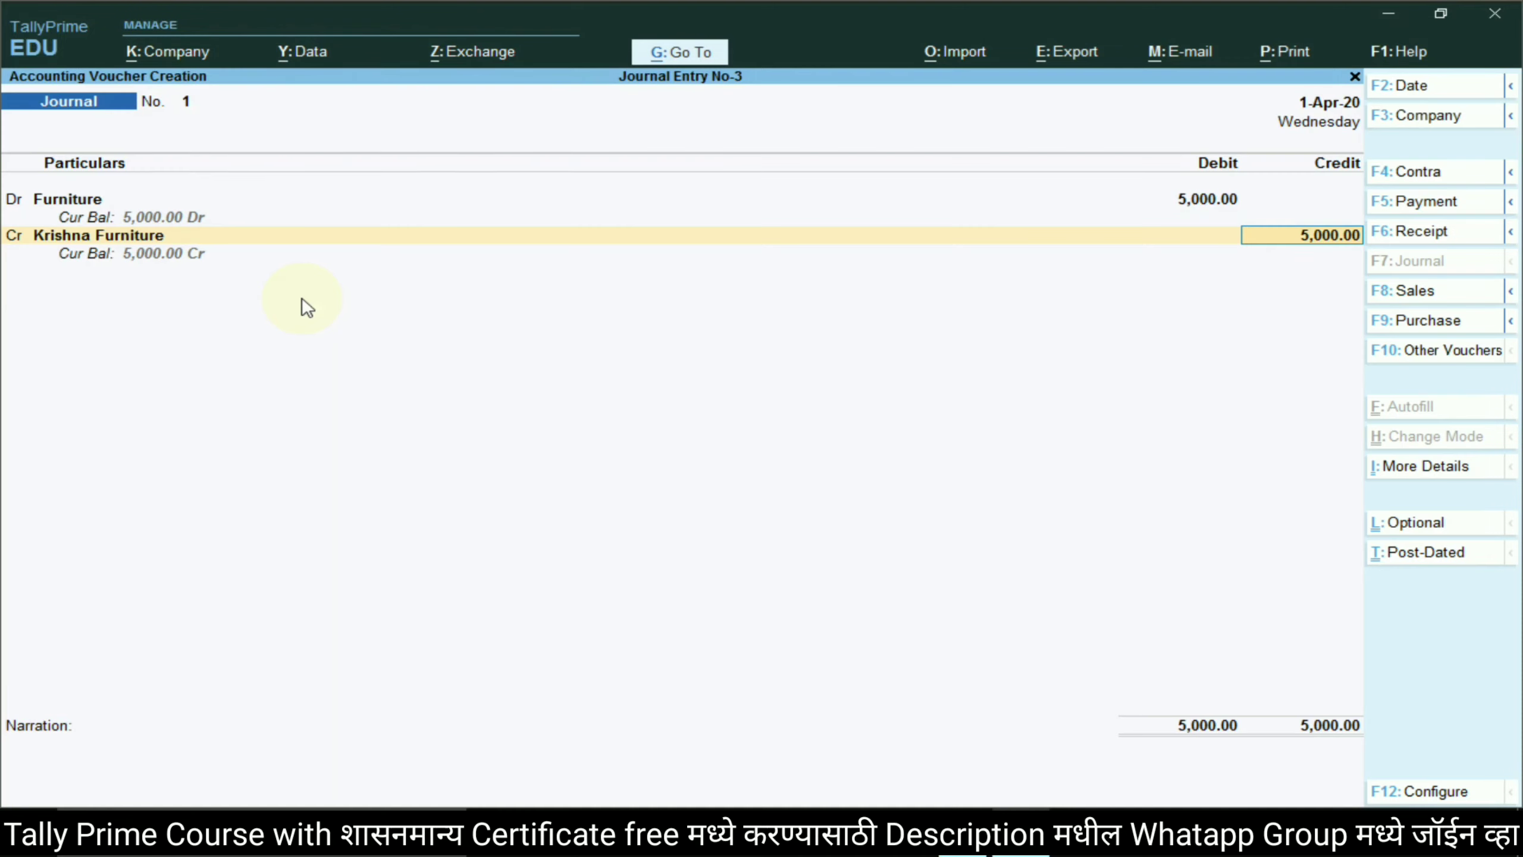
- Save the furniture journal voucher and check the voucher type for the 20-04-2020 goods sale in the Word exercise
key("Return")
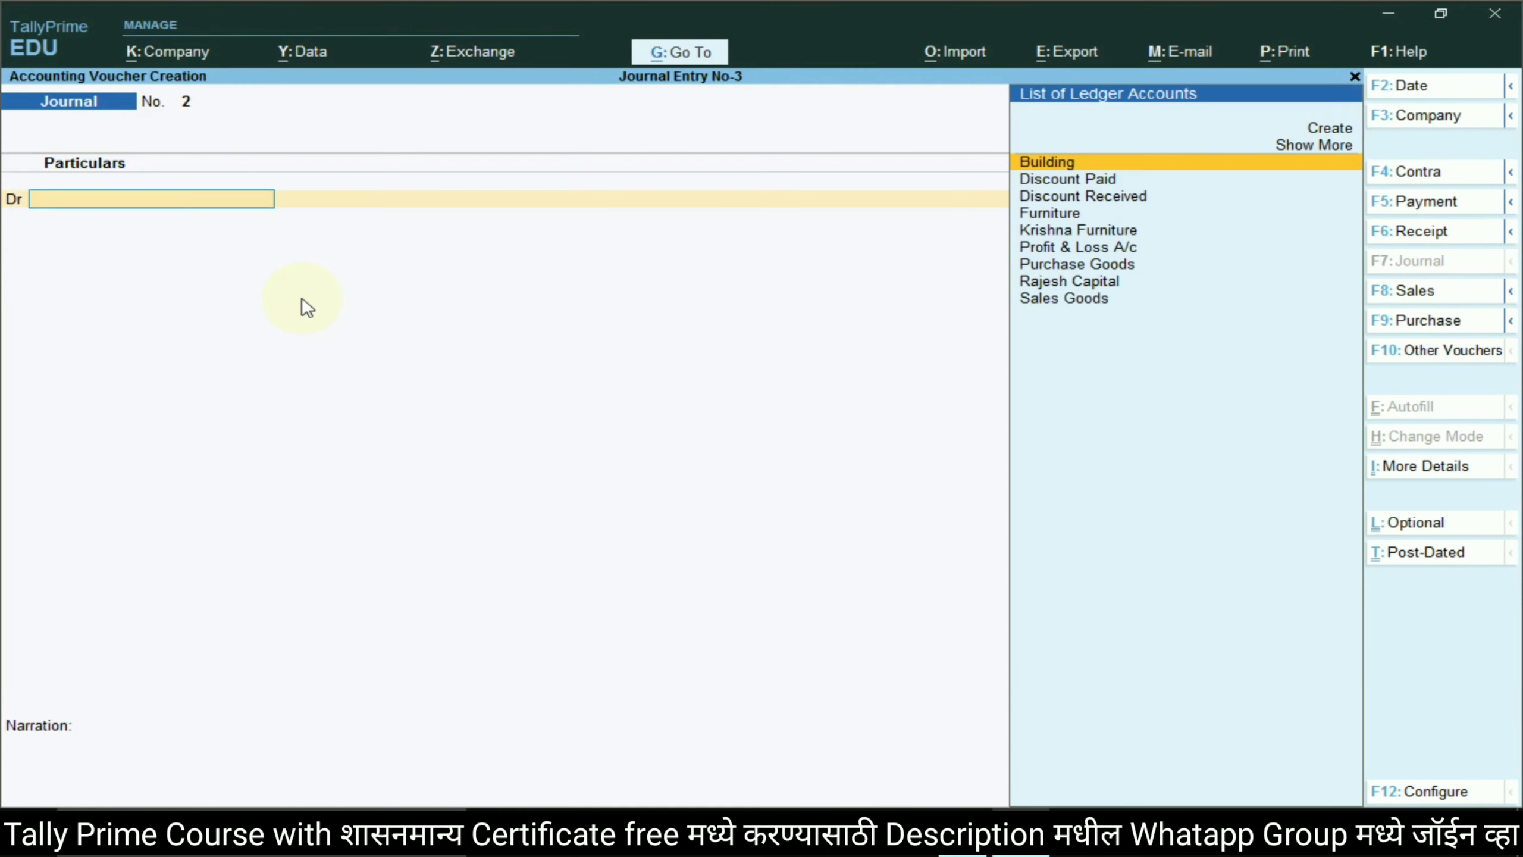
key("alt+Tab")
scroll(652, 268, "down", 3)
left_click_drag(591, 252, 783, 252)
- Switch back to TallyPrime and start a sales voucher in As Voucher mode
key("alt+Tab")
left_click(1411, 291)
left_click(1439, 441)
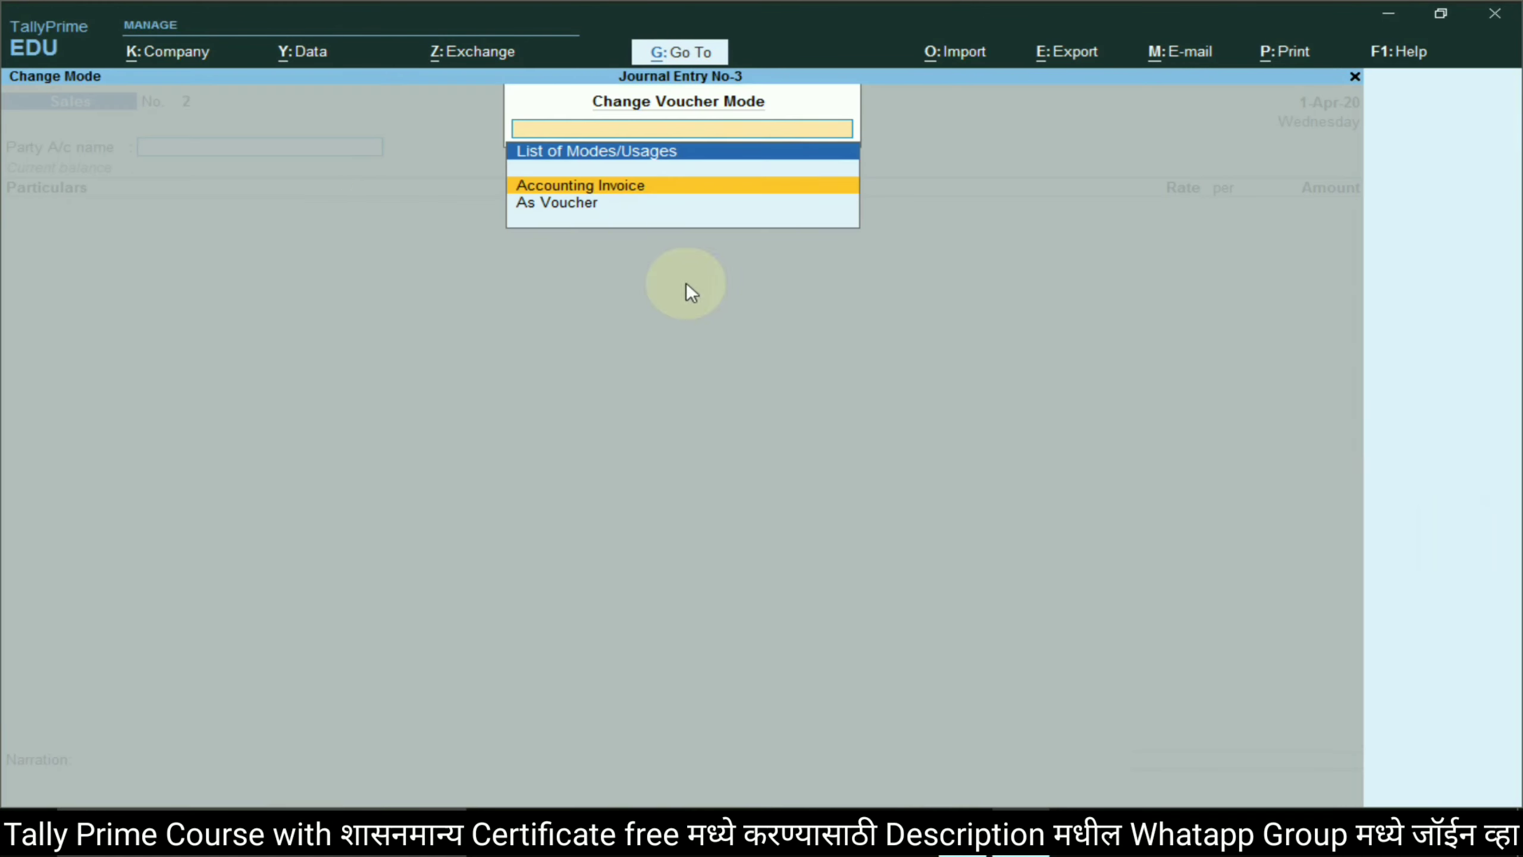
left_click(544, 203)
- Copy the debtor's ledger name from the 20-04-2020 sale in the Word exercise and return to the sales voucher
key("alt+Tab")
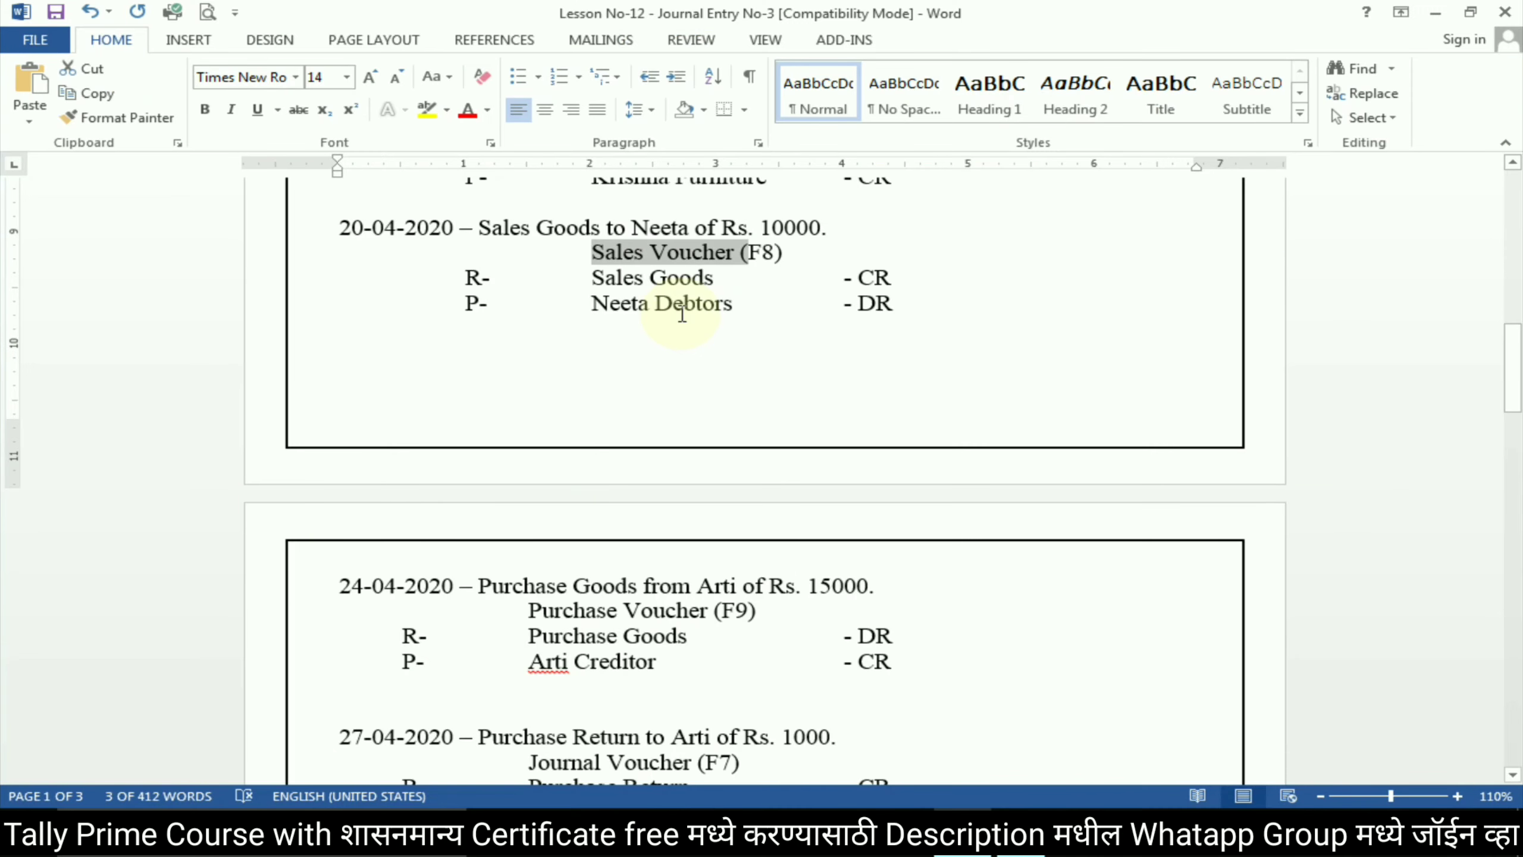
left_click_drag(593, 303, 705, 304)
key("ctrl+c")
key("alt+Tab")
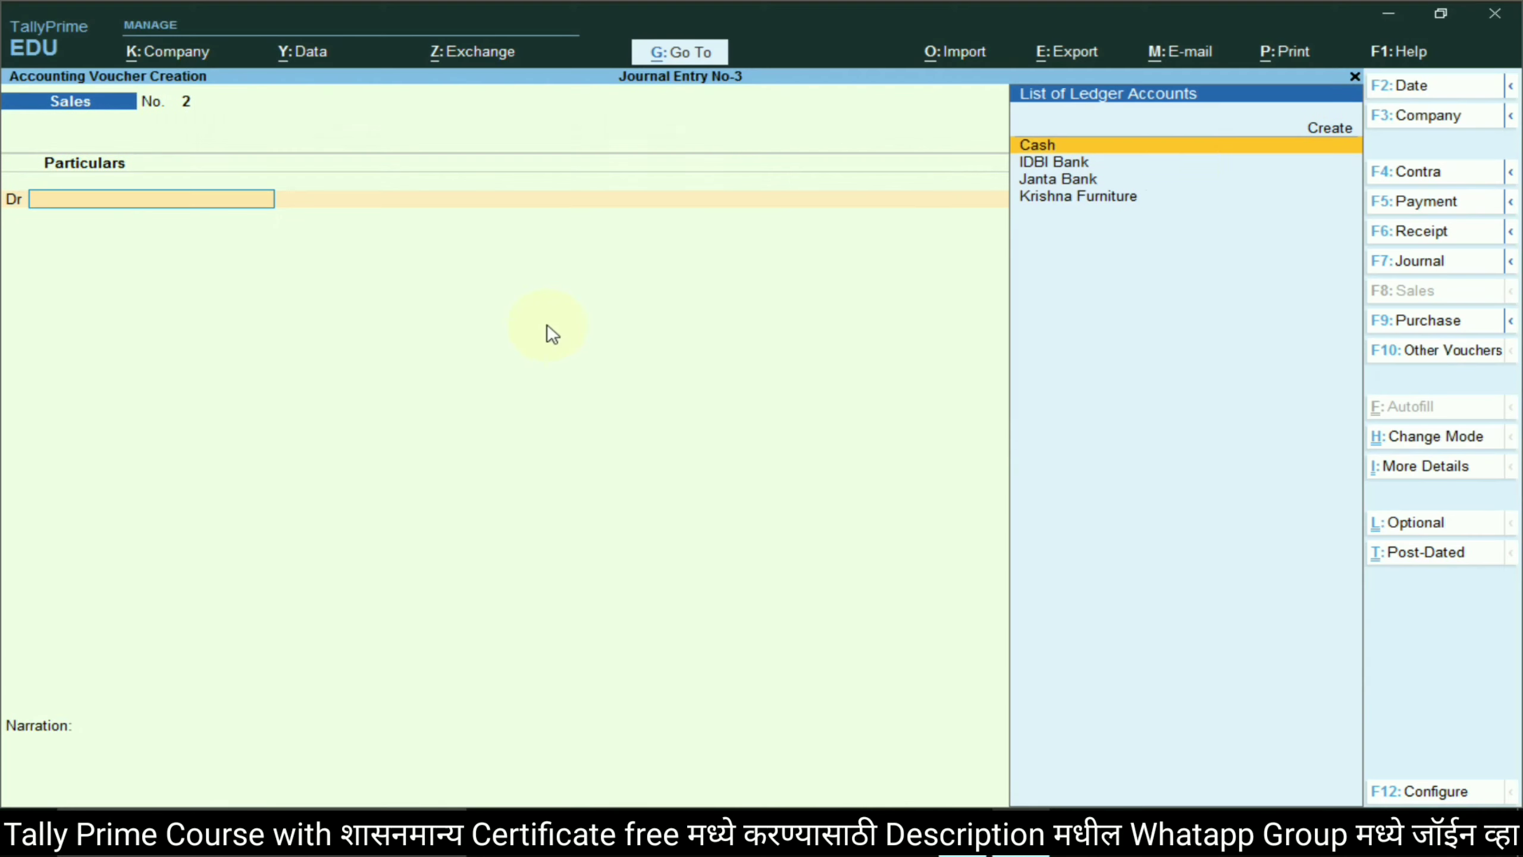
- Create a ledger with the copied debtor name under Sundry Debtors, keeping the default mailing and bank details, for the sales voucher's debit line
left_click(1318, 136)
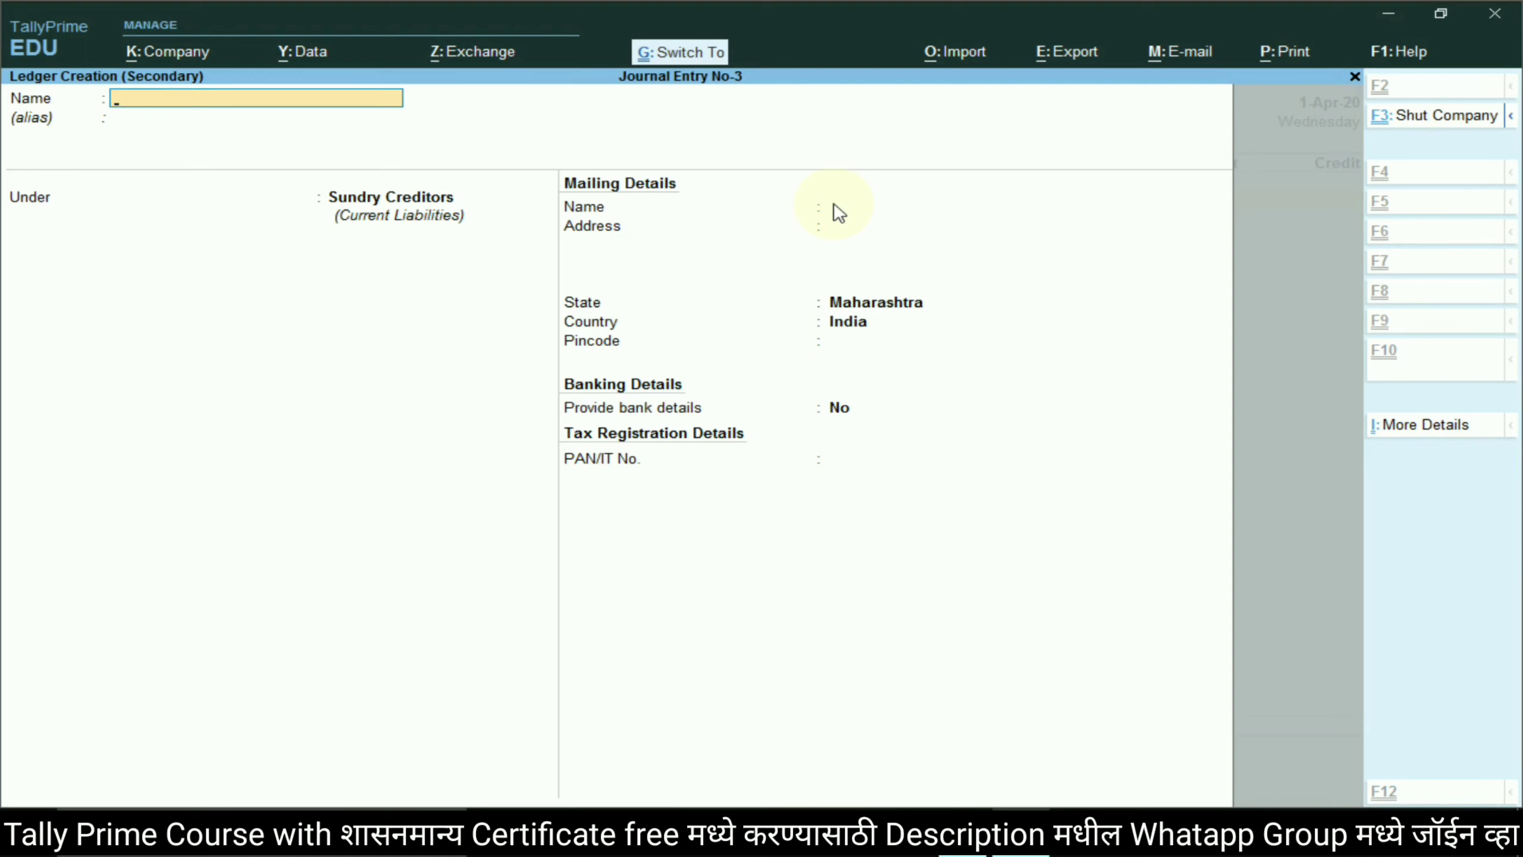
key("ctrl+v")
key("Return")
type("Sund")
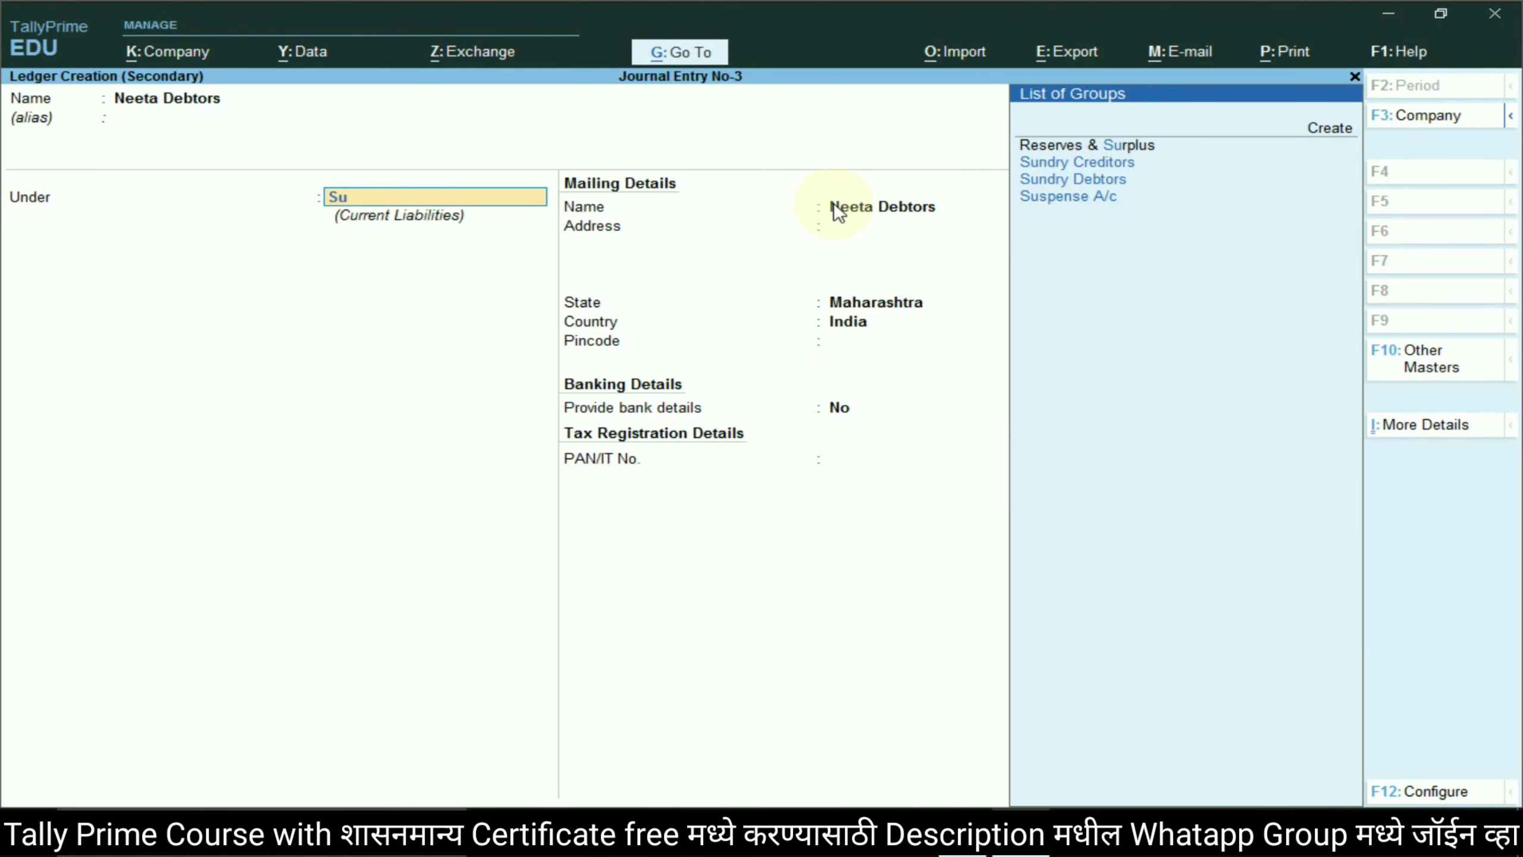
key("Down")
key("Return")
key("Return")
key("Return")
key("Return")
key("Return")
key("Return")
key("Return")
key("Return")
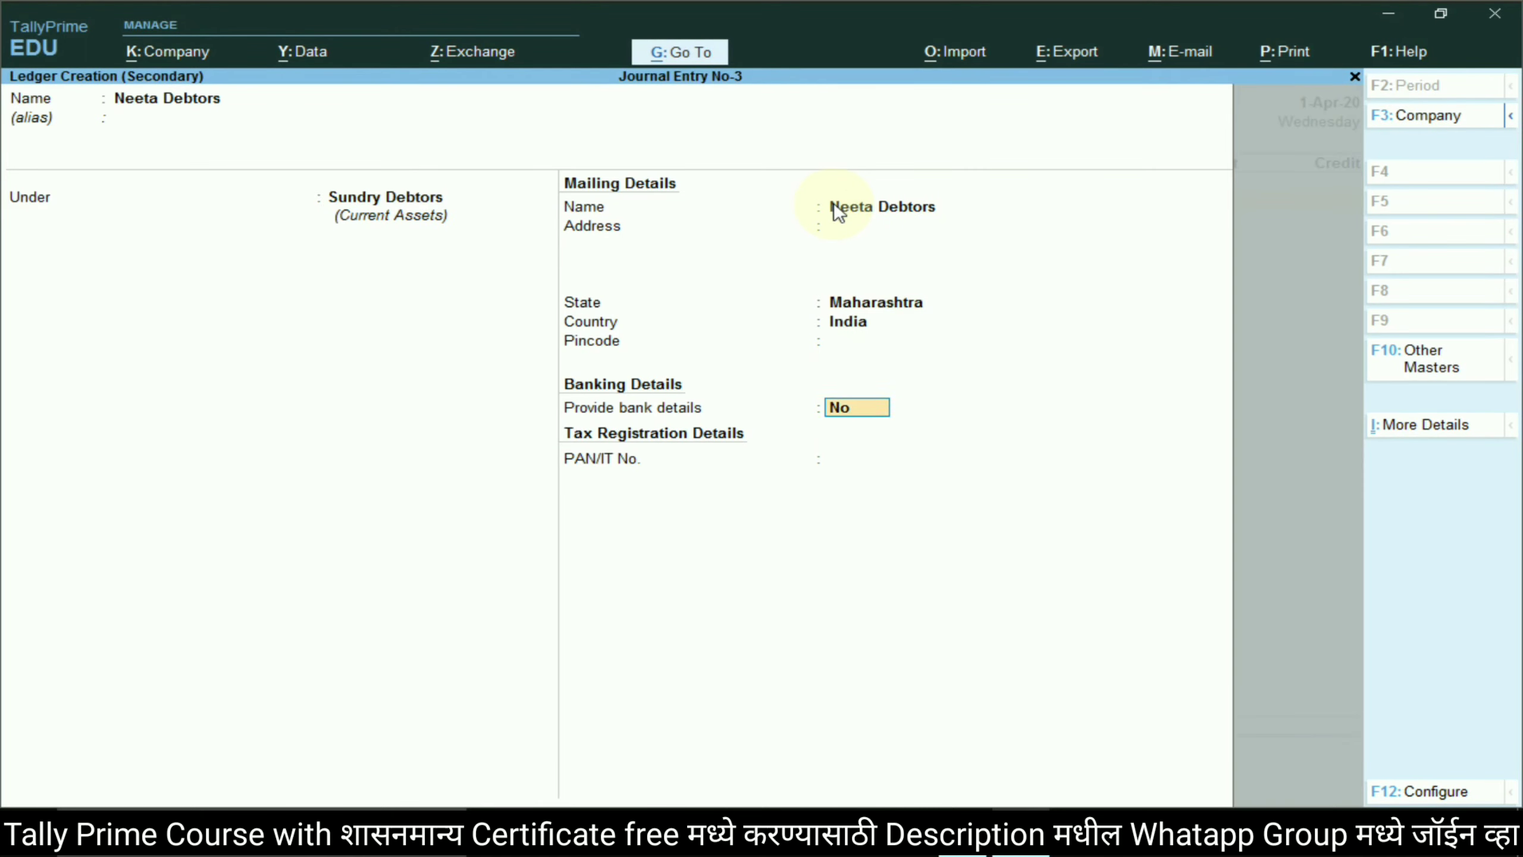
key("Return")
key("Return")
key("Return")
- Leave the dispatch details blank and accept the default party details for the debtor in the sales voucher
key("Return")
key("Return")
key("Return")
key("Return")
key("Return")
key("Return")
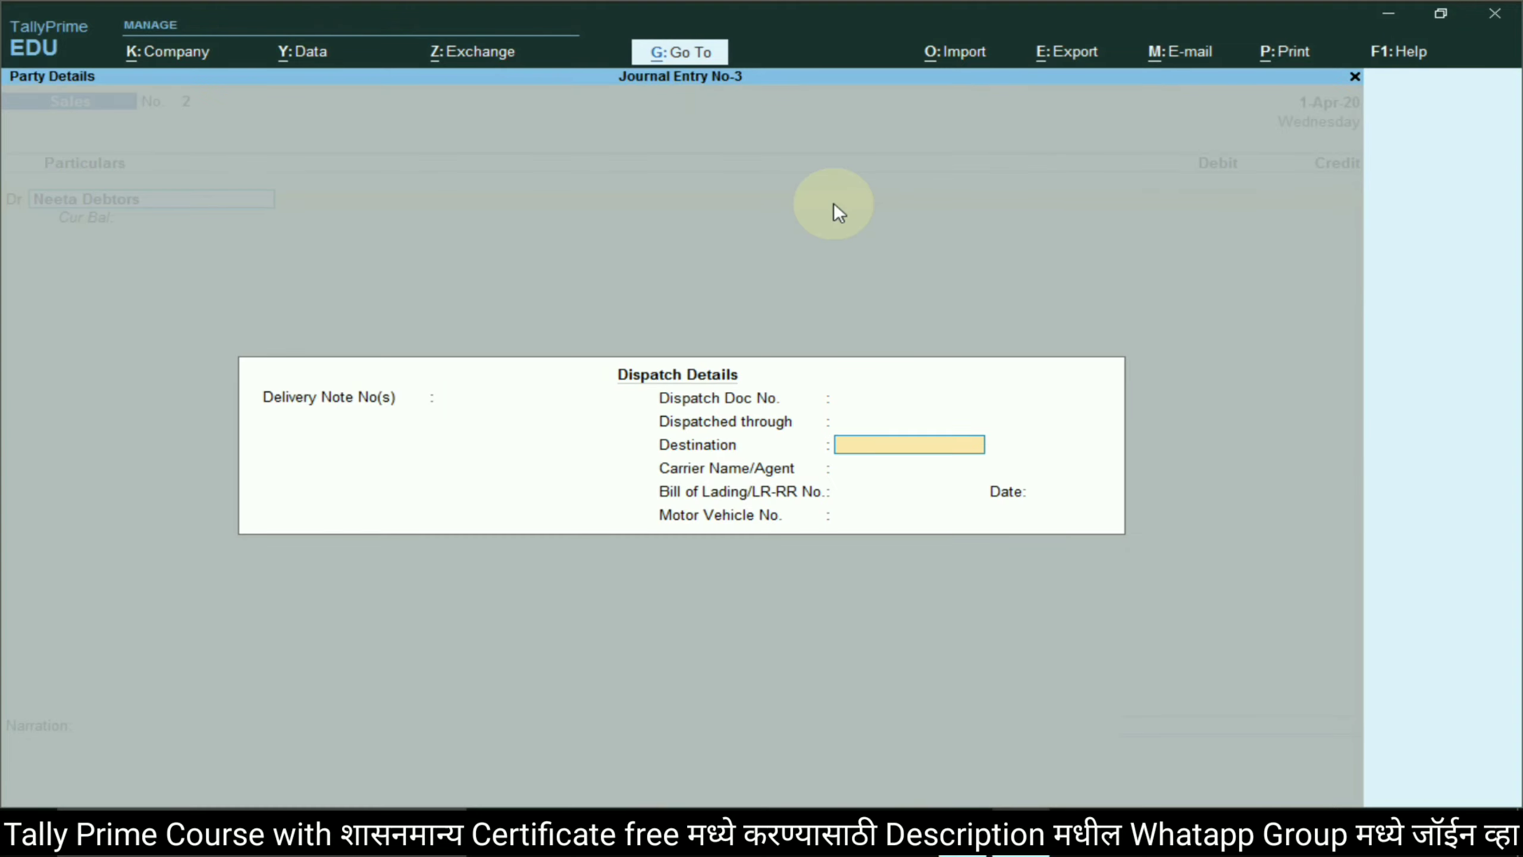
key("Return")
key("Return")
key("Return")
key("Return")
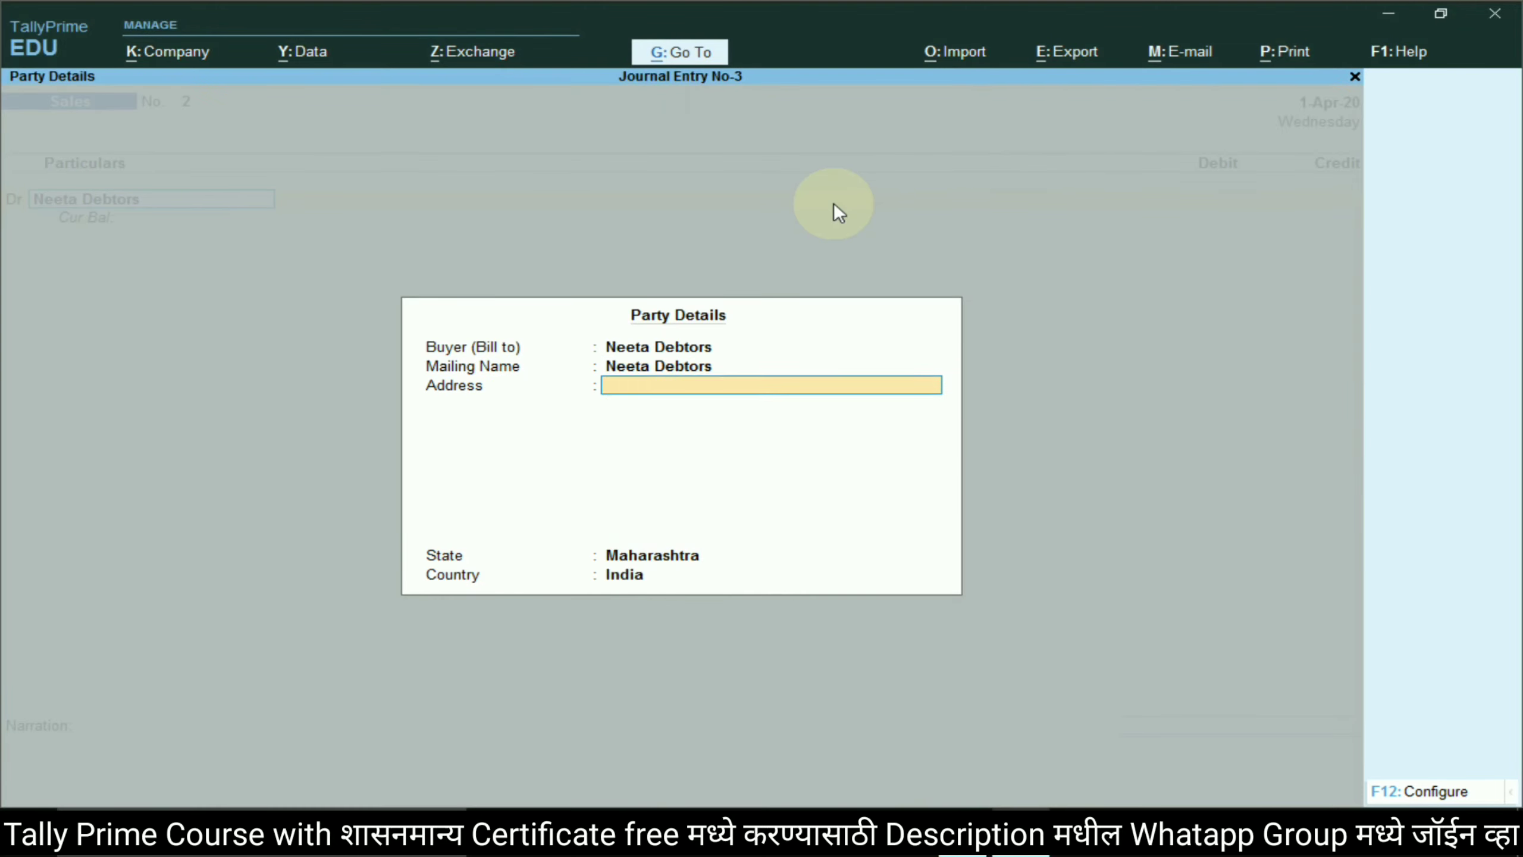
- Check the goods sale amount in the Word exercise and debit the debtor with 10000 in the sales voucher
key("alt+Tab")
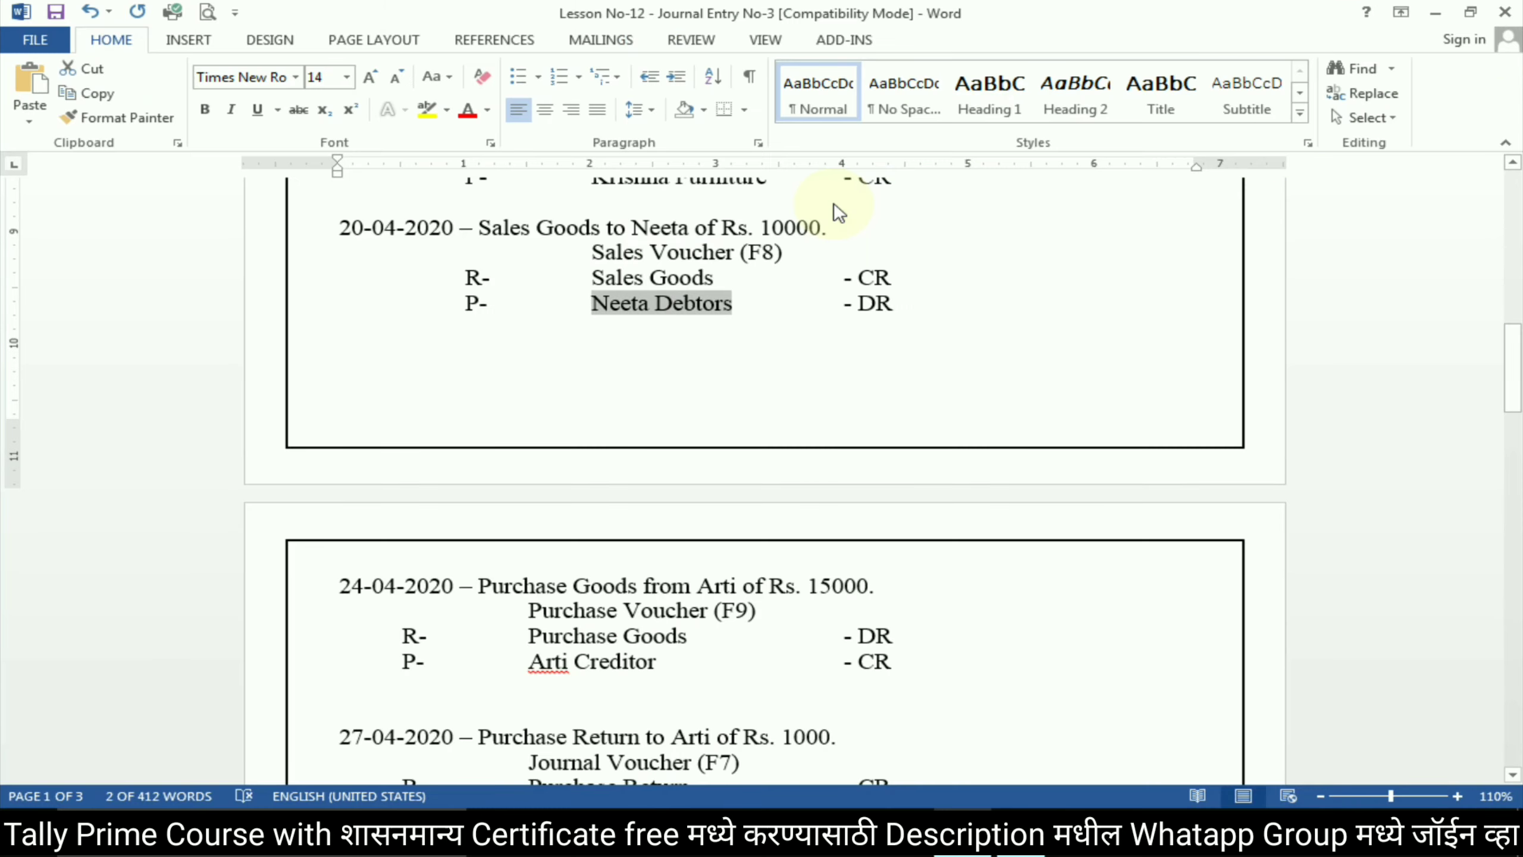
key("alt+Tab")
type("10000")
key("Return")
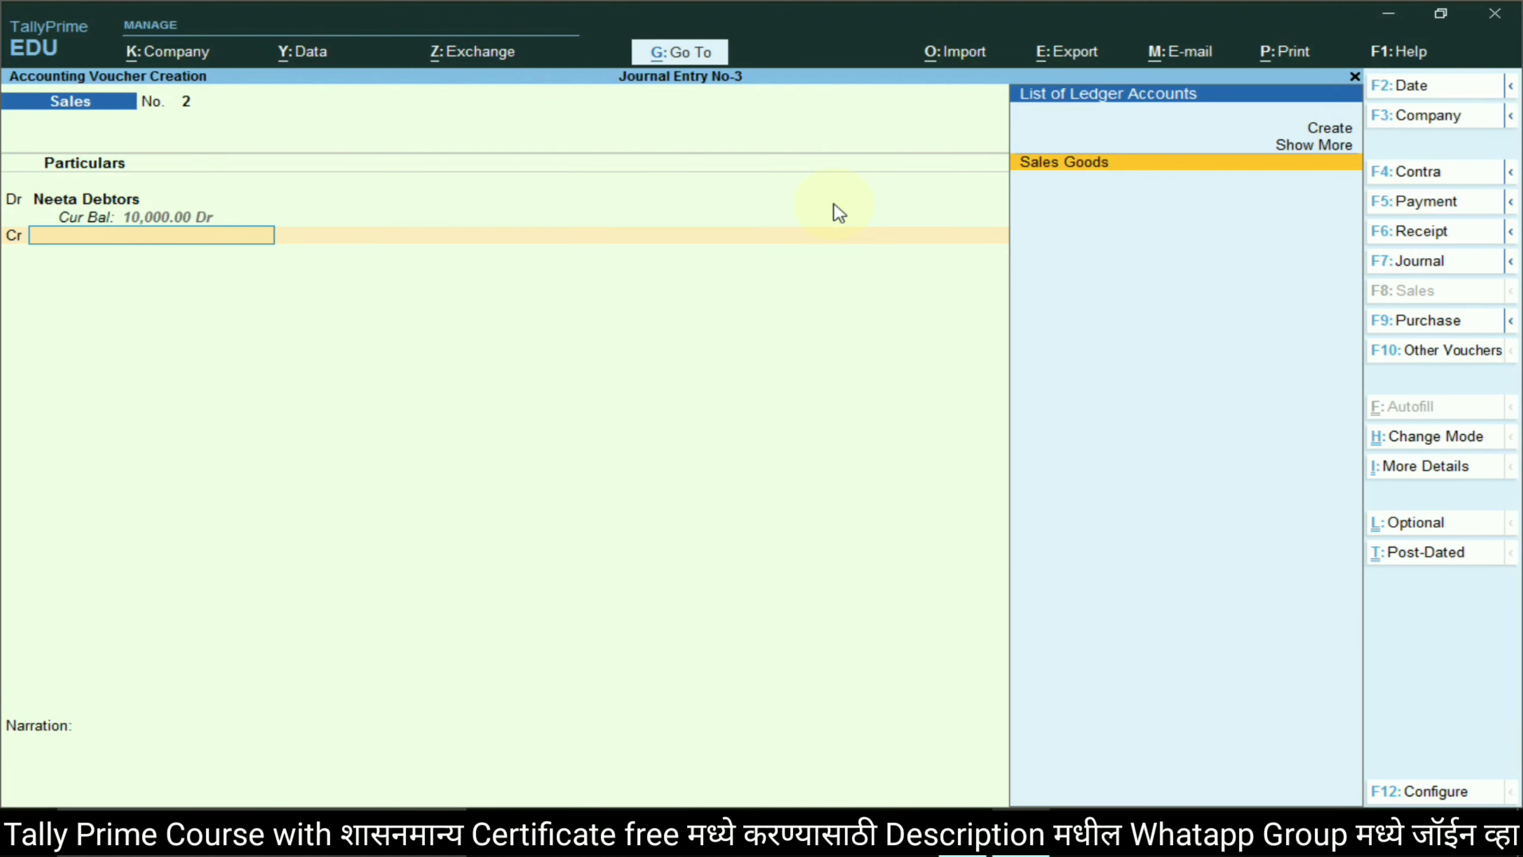
- Credit Sales Goods with 10000, checking the entry against the Word exercise, and save the sales voucher without a narration
key("Return")
key("Return")
key("alt+Tab")
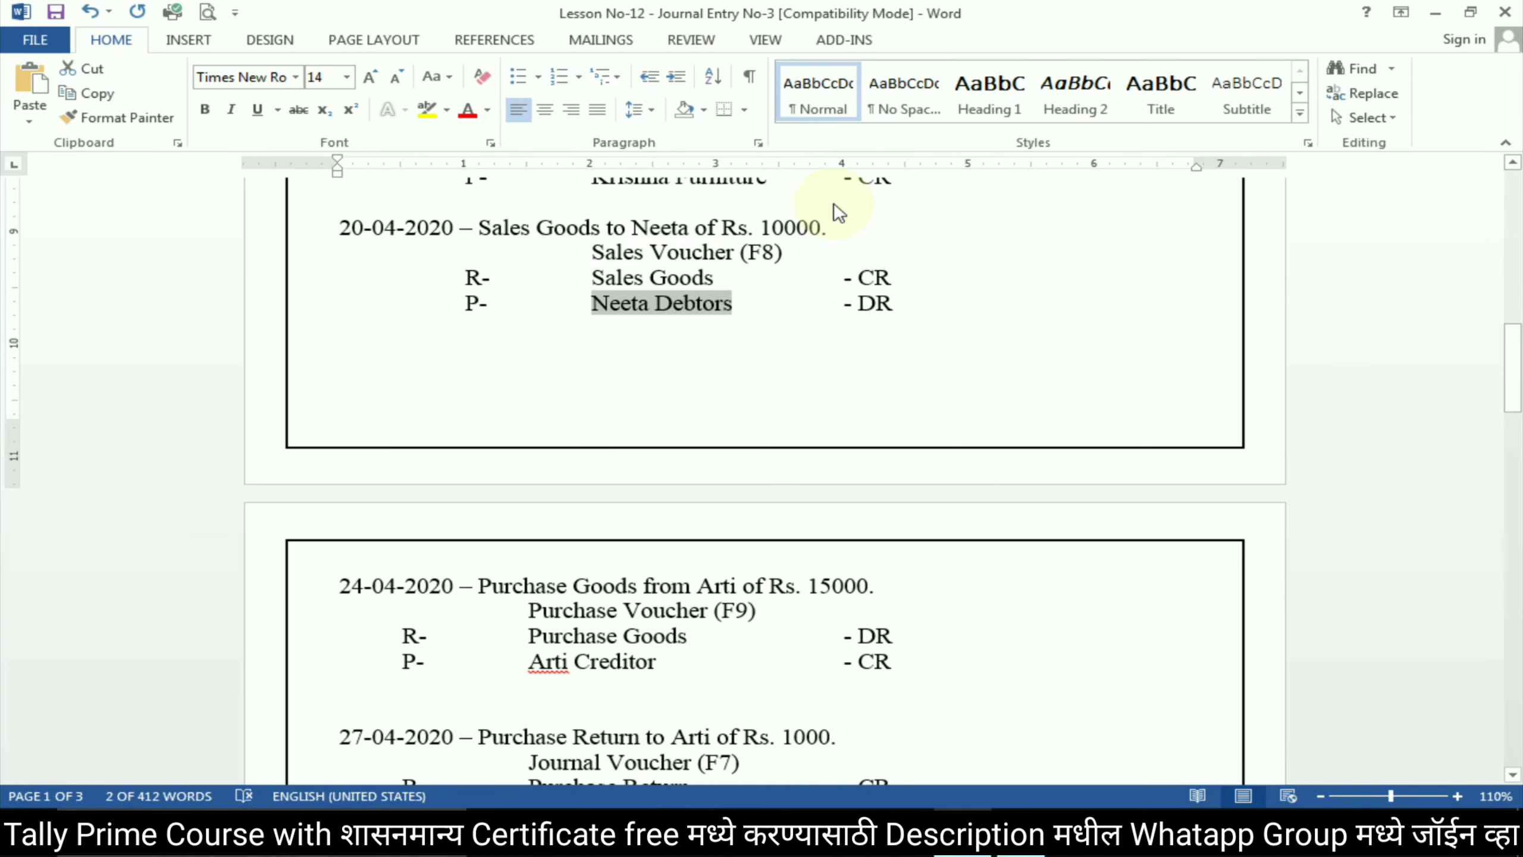
key("alt+Tab")
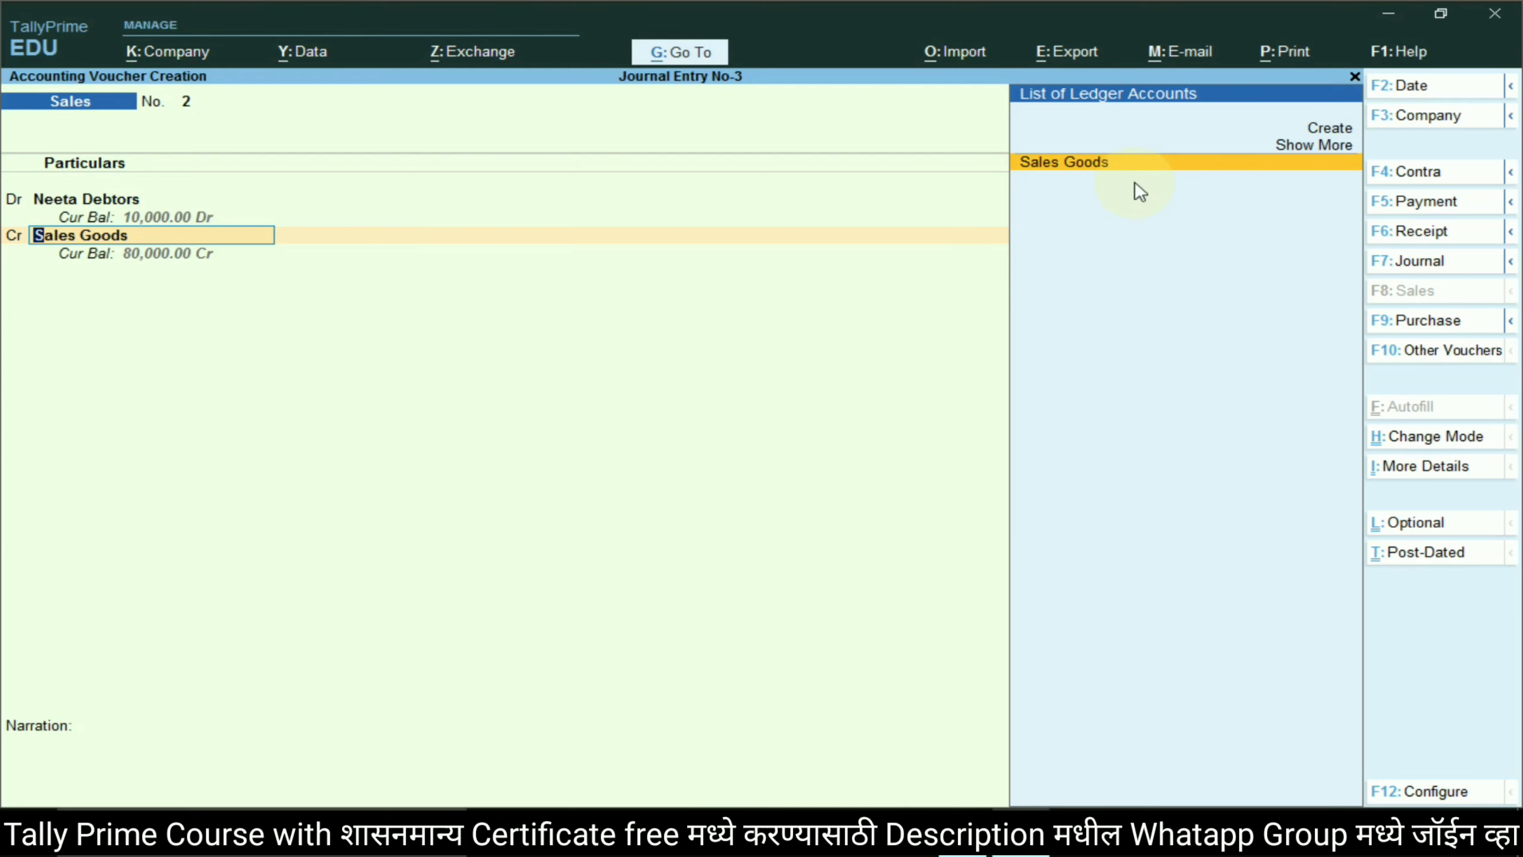
key("Return")
key("Return")
key("Return")
key("Return")
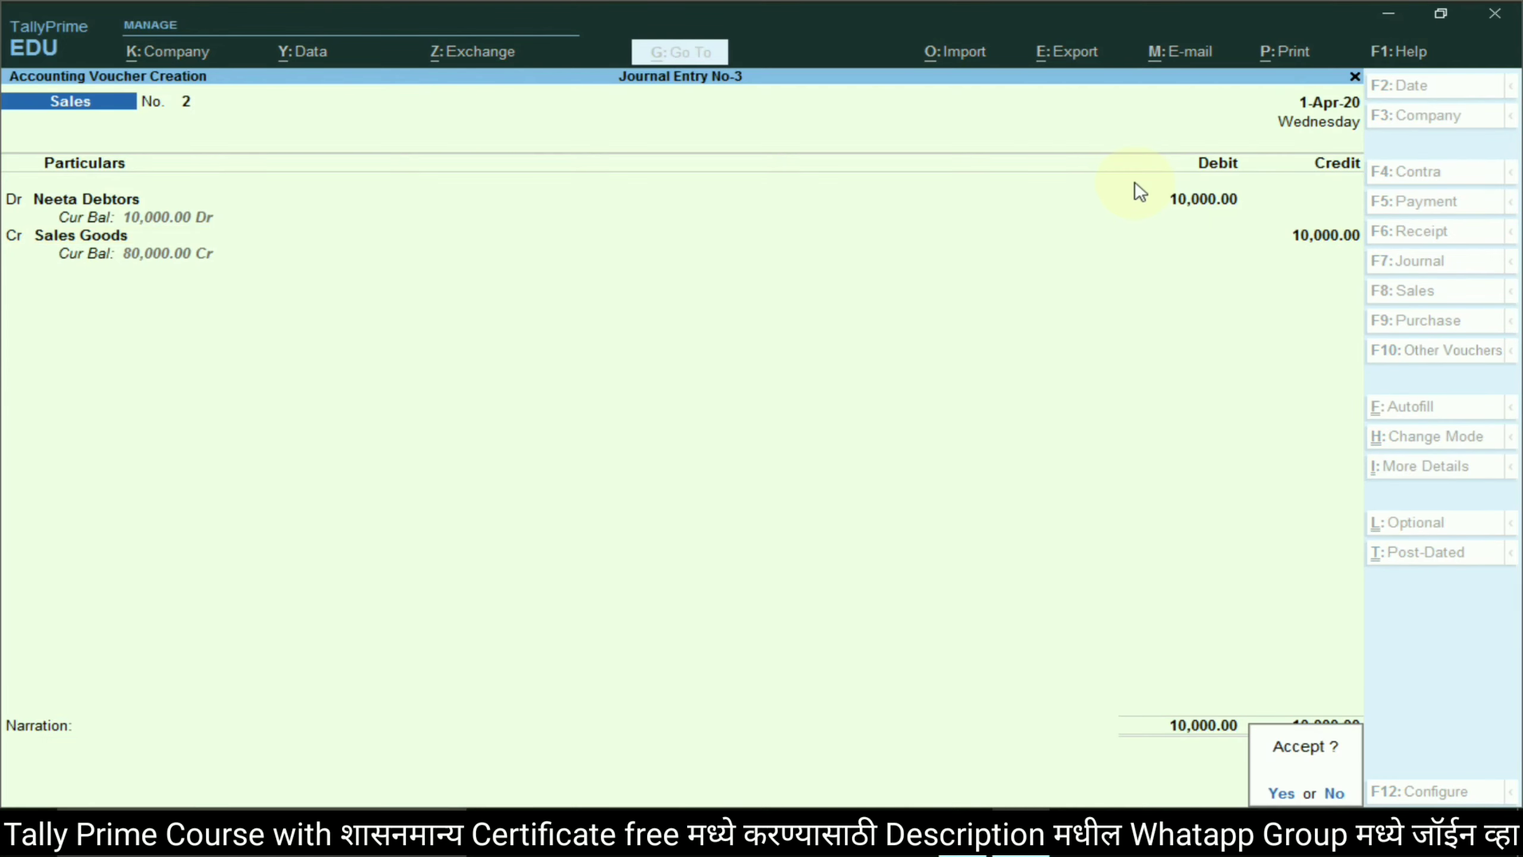
key("Return")
- Check the voucher type for the 24-04-2020 goods purchase in the Word exercise
key("alt+Tab")
scroll(642, 360, "down", 3)
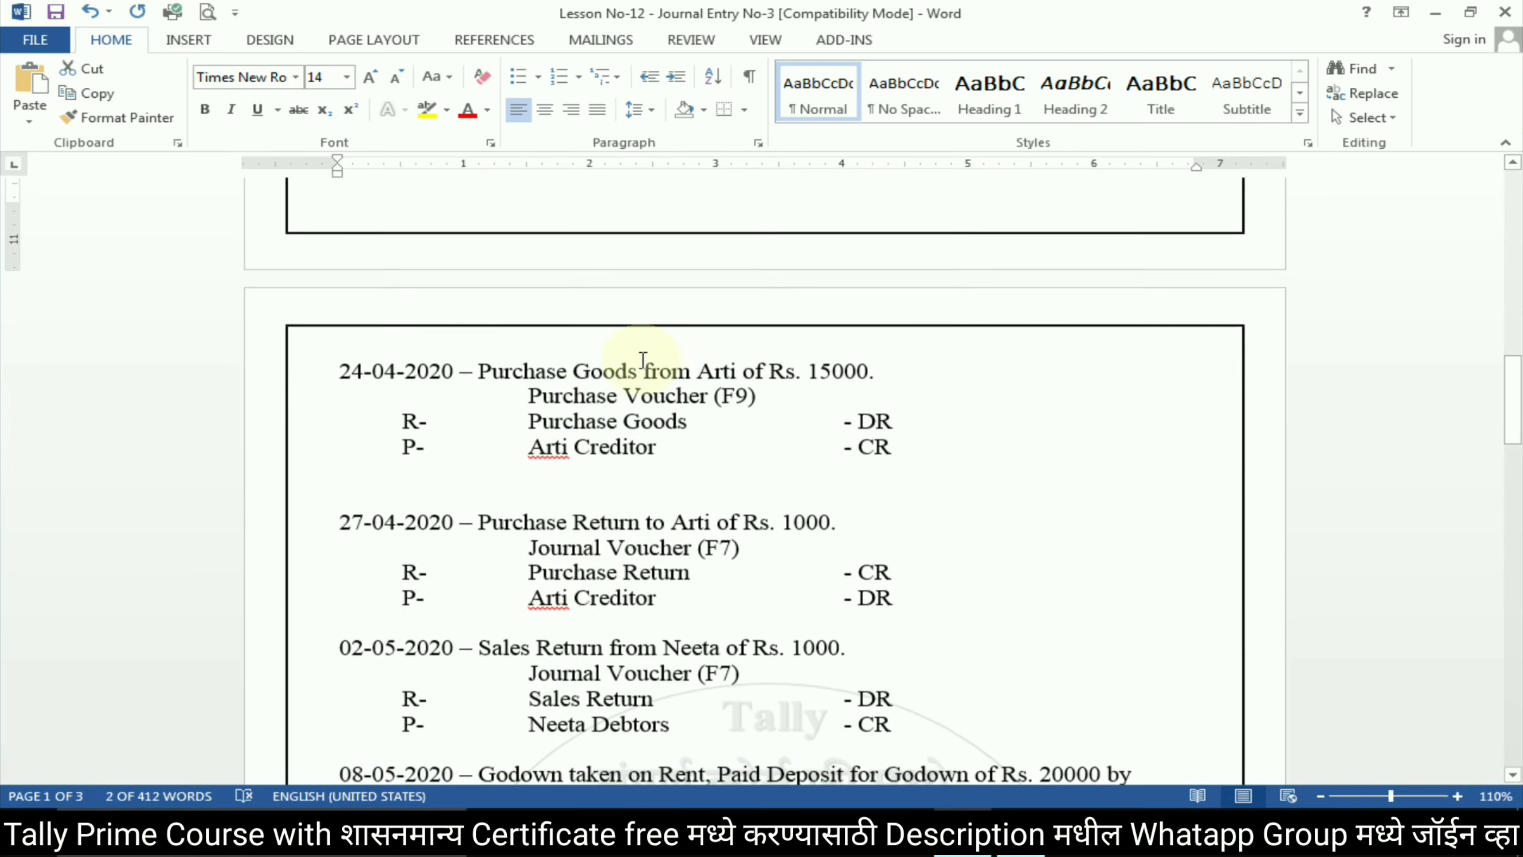
left_click_drag(529, 396, 757, 398)
- Start a purchase voucher in As Voucher mode in TallyPrime, leaving the supplier invoice number and date blank
key("alt+Tab")
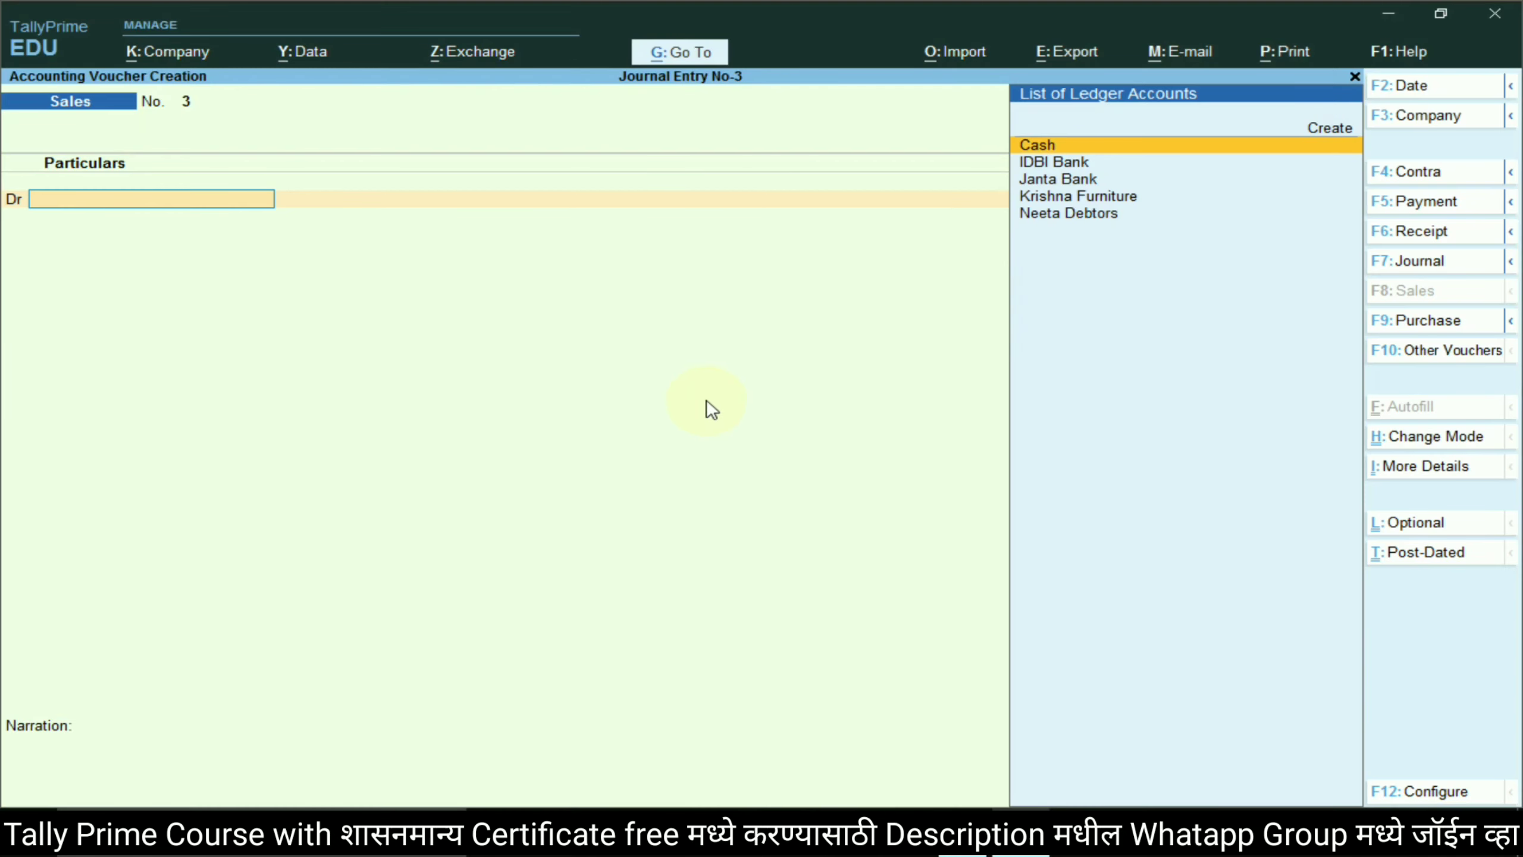
left_click(1426, 322)
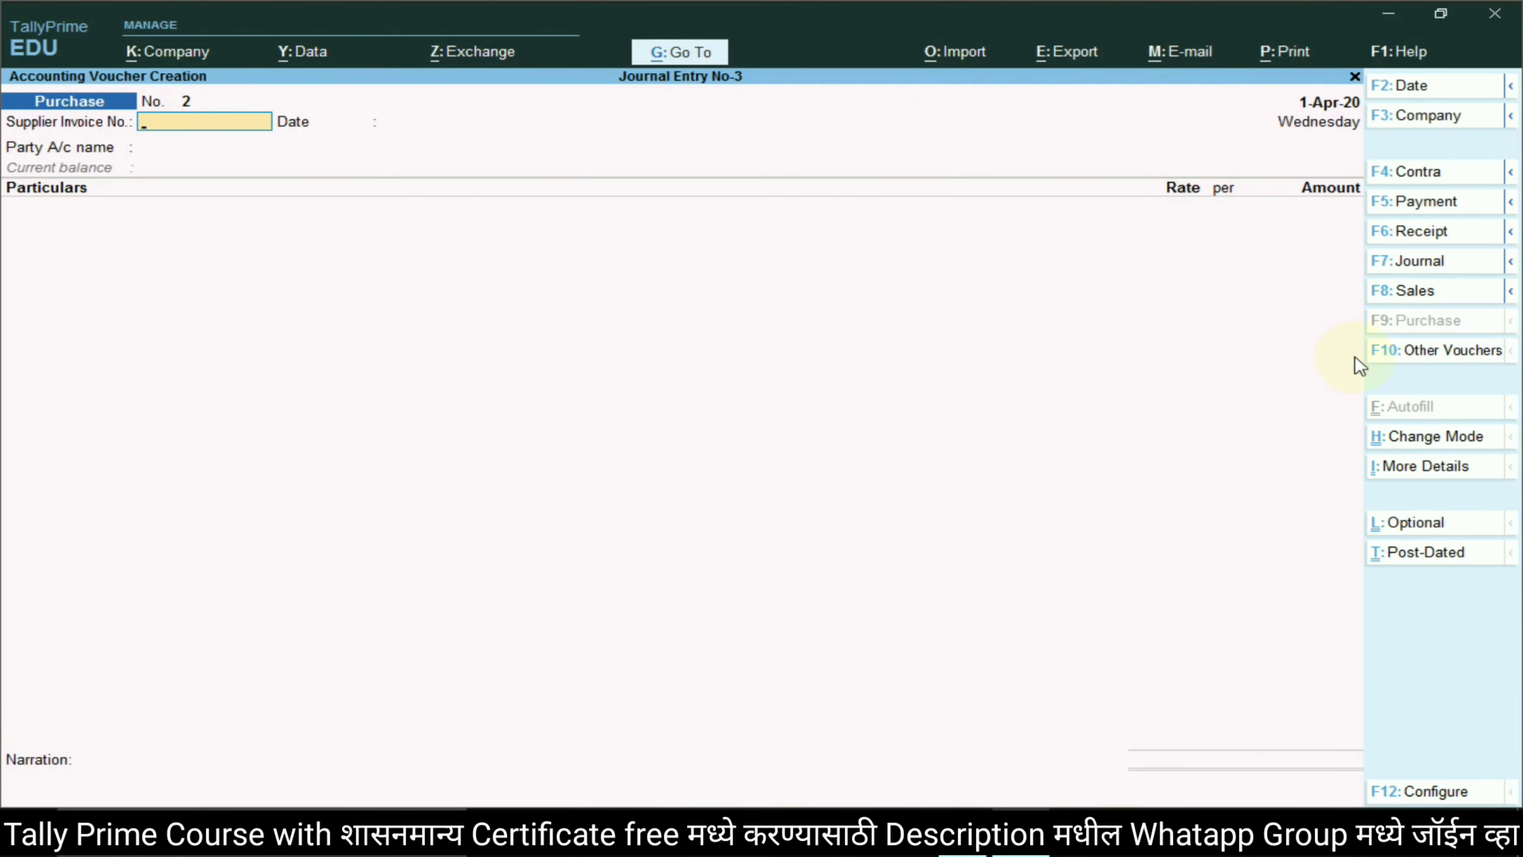
left_click(1432, 440)
left_click(571, 214)
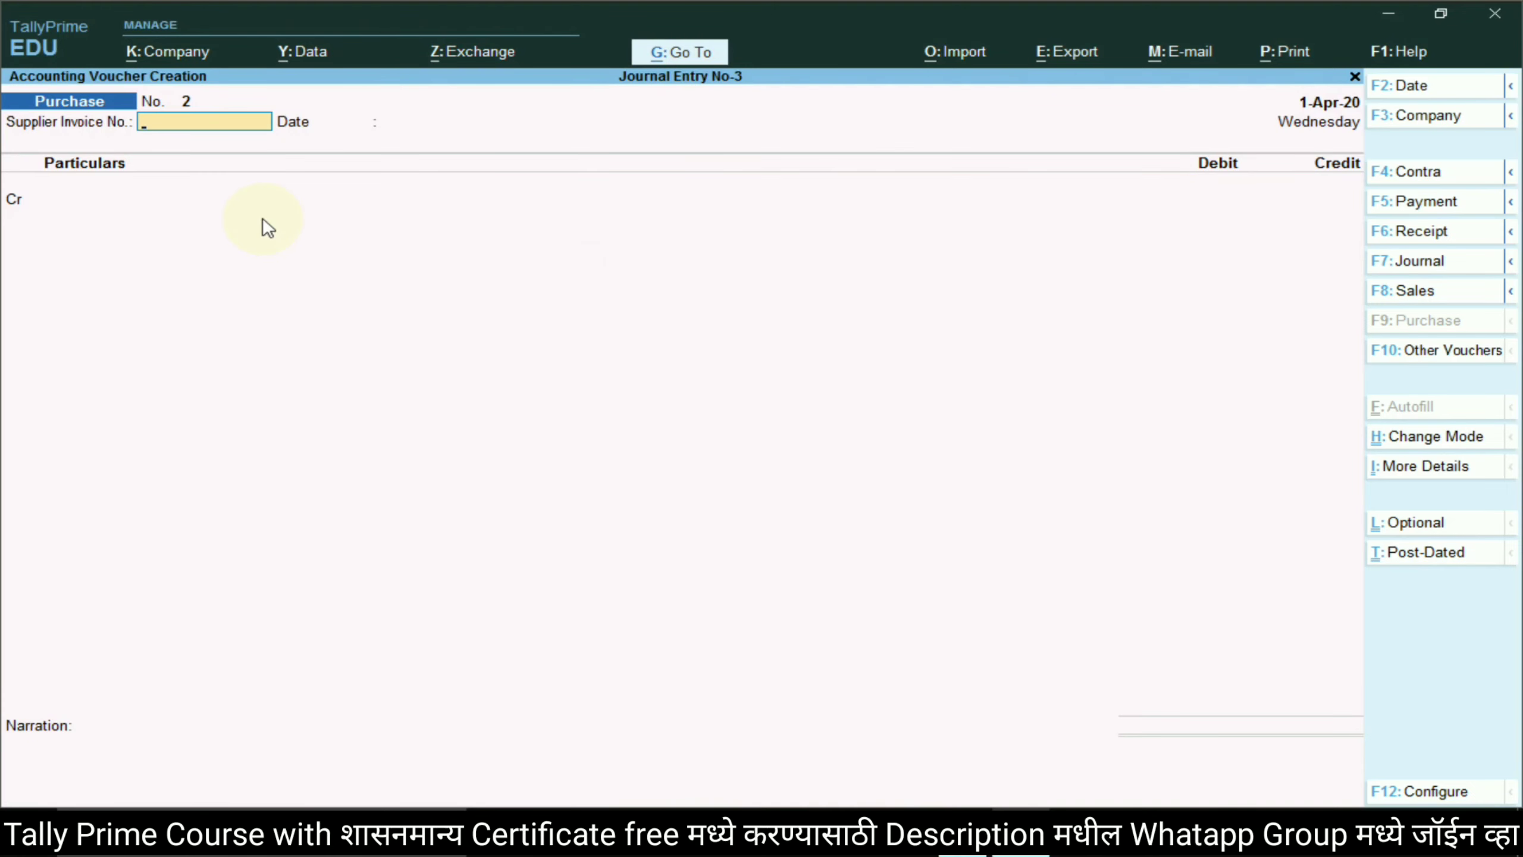
key("Return")
key("Return")
- Copy the creditor's ledger name from the 24-04-2020 purchase in the Word exercise and return to the purchase voucher
key("alt+Tab")
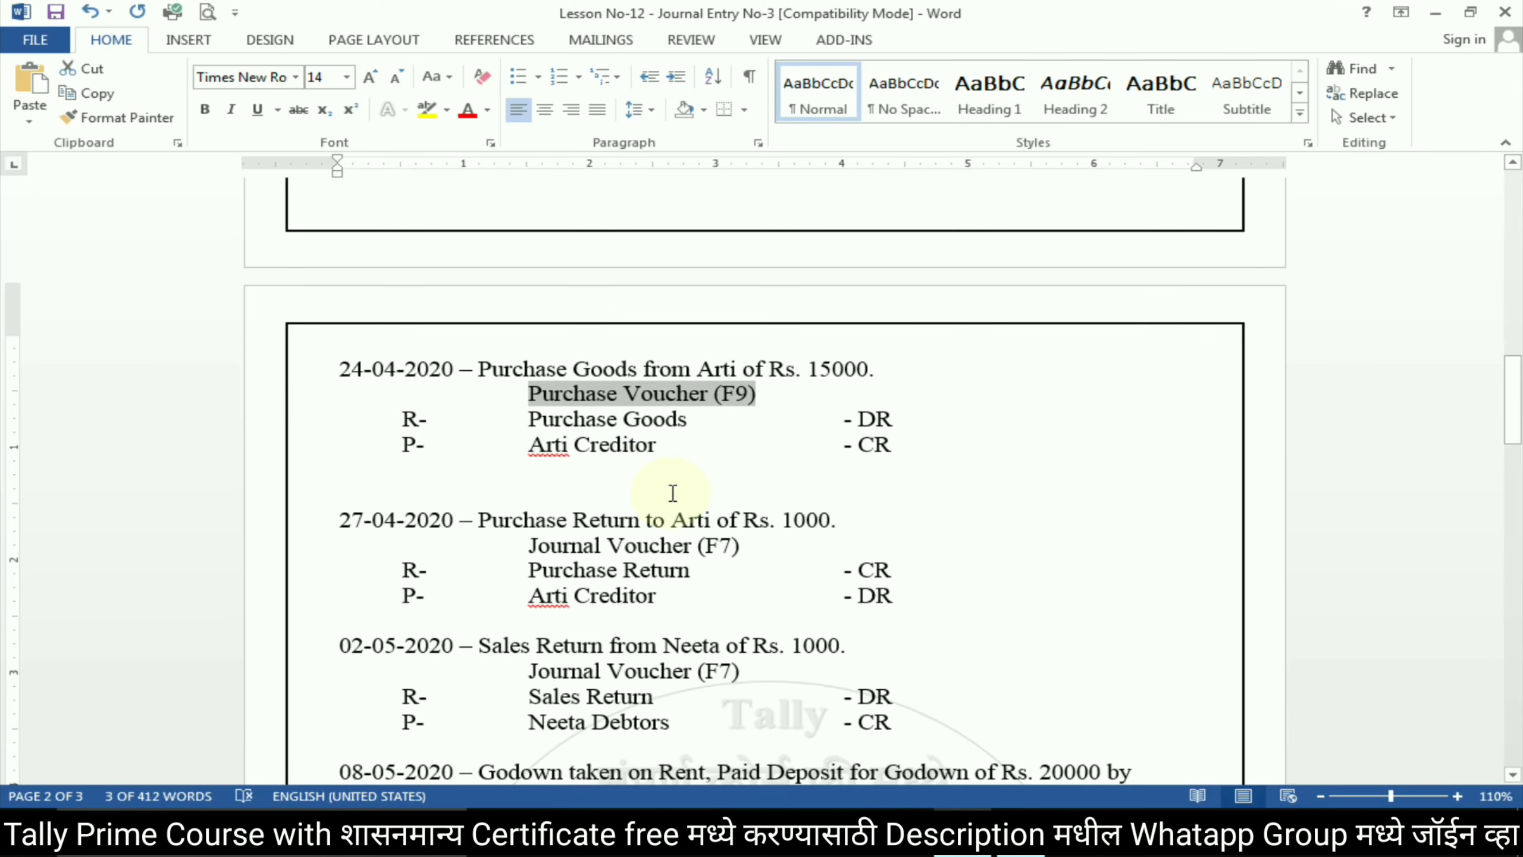
left_click(537, 451)
left_click_drag(577, 450, 606, 446)
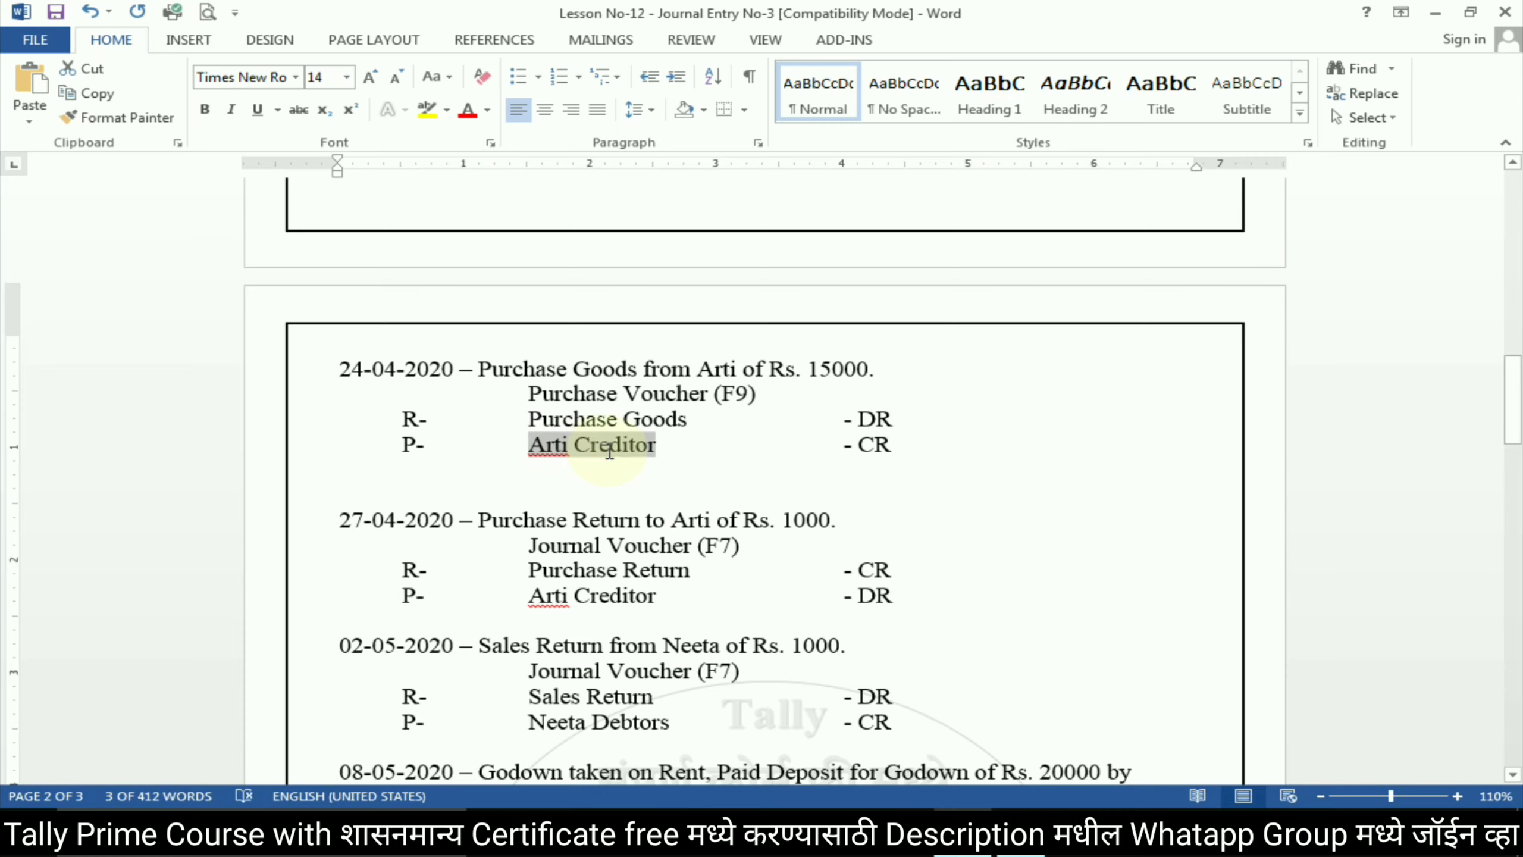
key("alt+Tab")
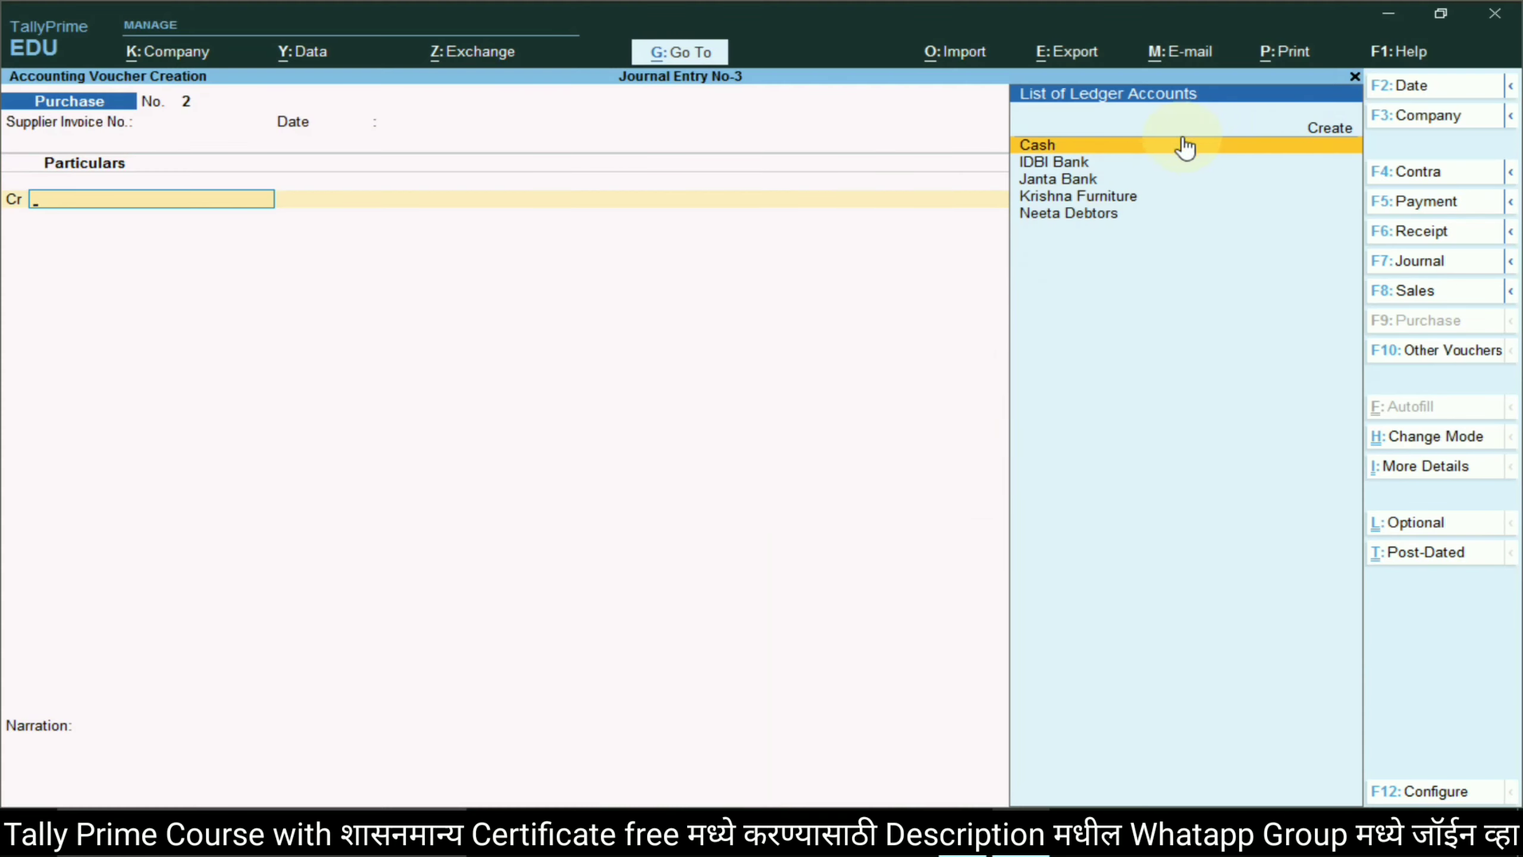
- Create a ledger with the copied creditor name under Sundry Creditors, keeping the default mailing and bank details, for the purchase voucher's credit line
left_click(1329, 129)
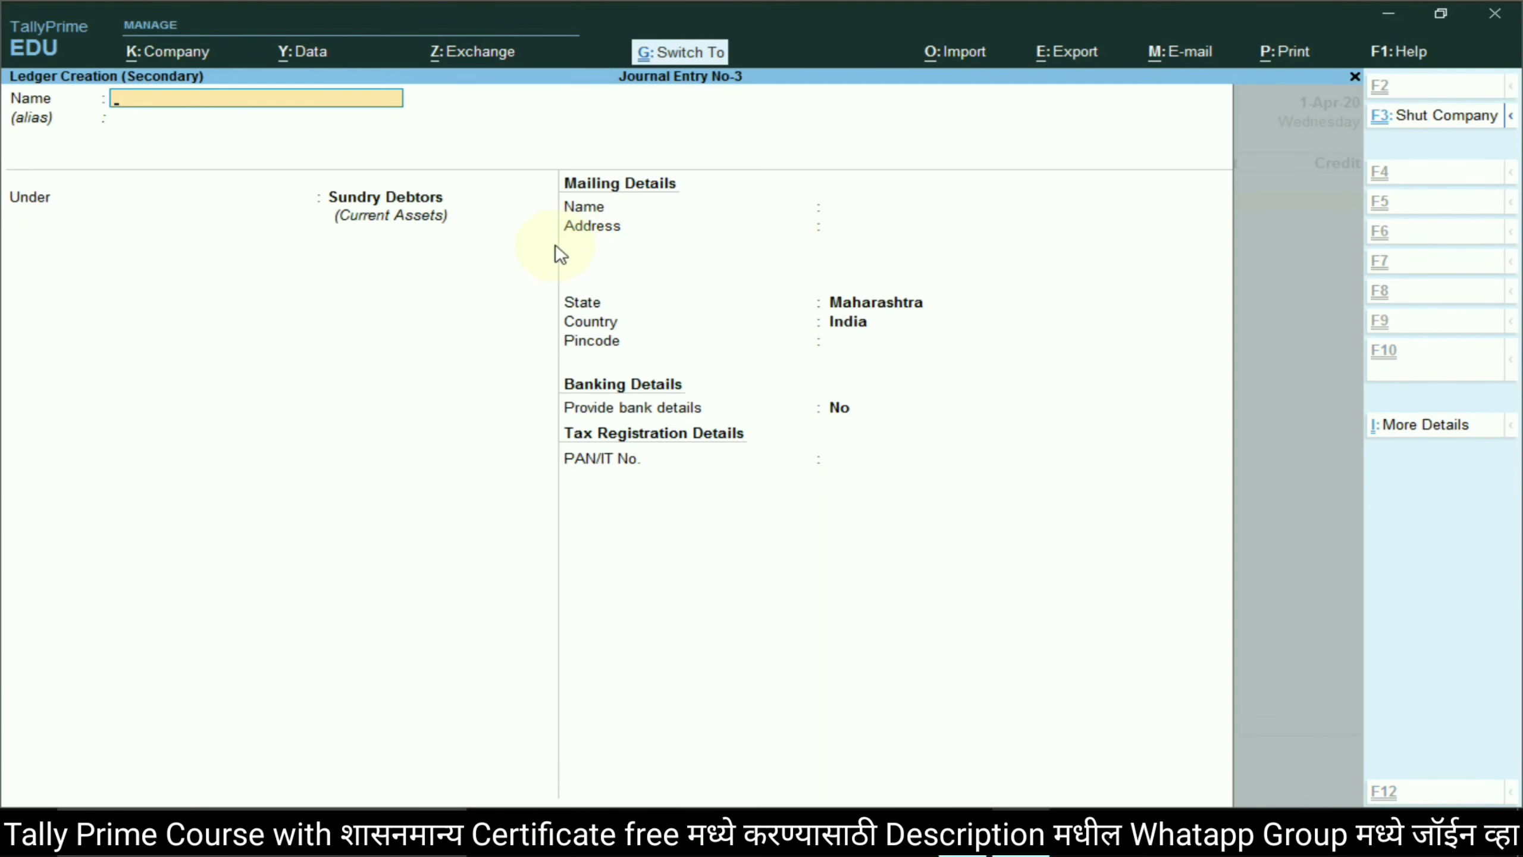
key("ctrl+alt+v")
key("Return")
key("Return")
type("Sund")
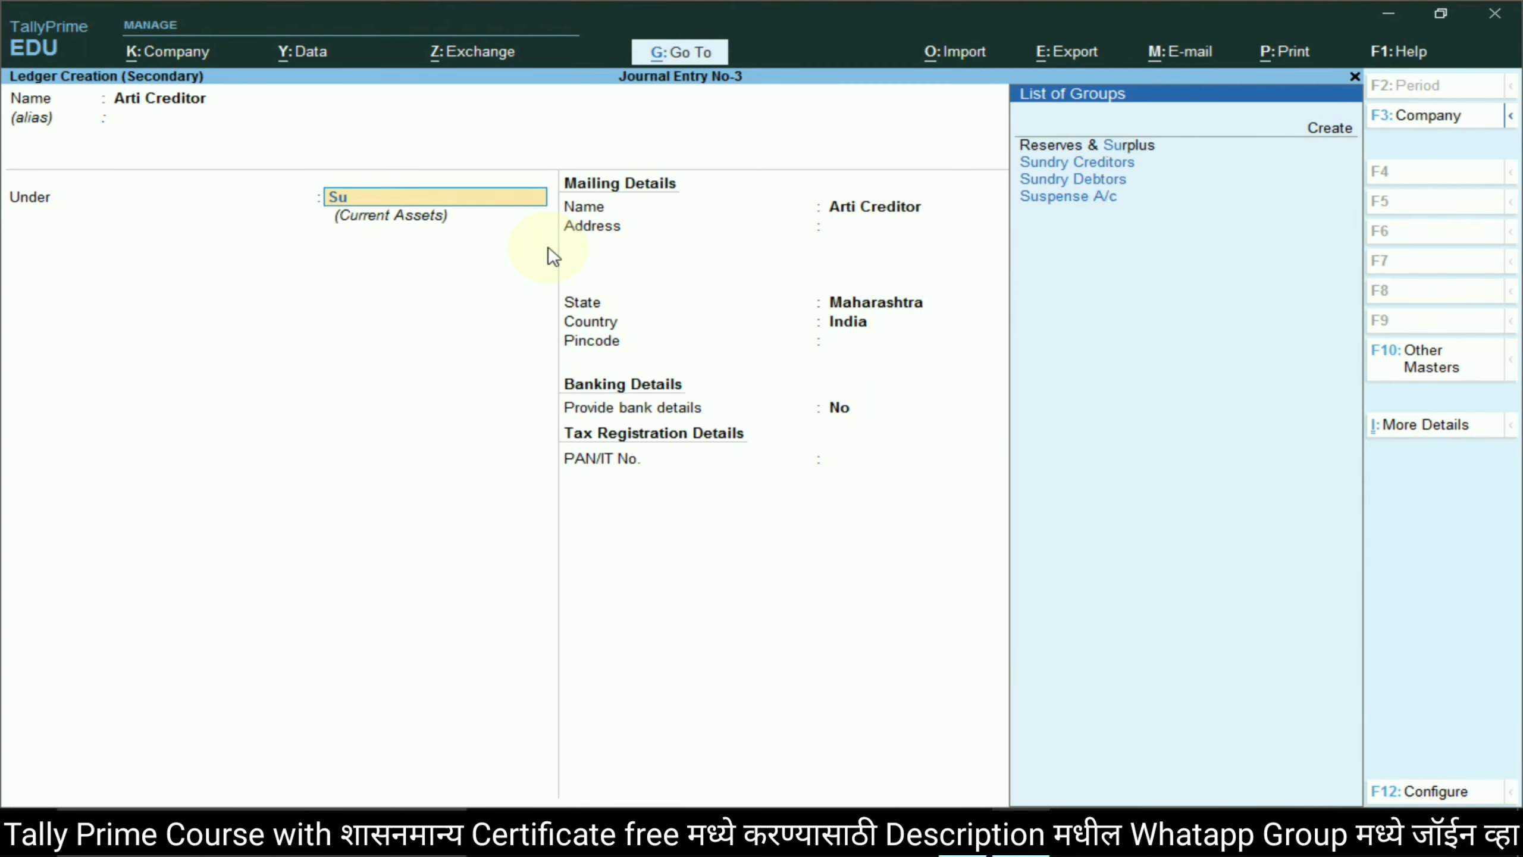
key("Return")
key("Return")
key("Return")
key("Return")
key("Return")
key("Return")
key("Return")
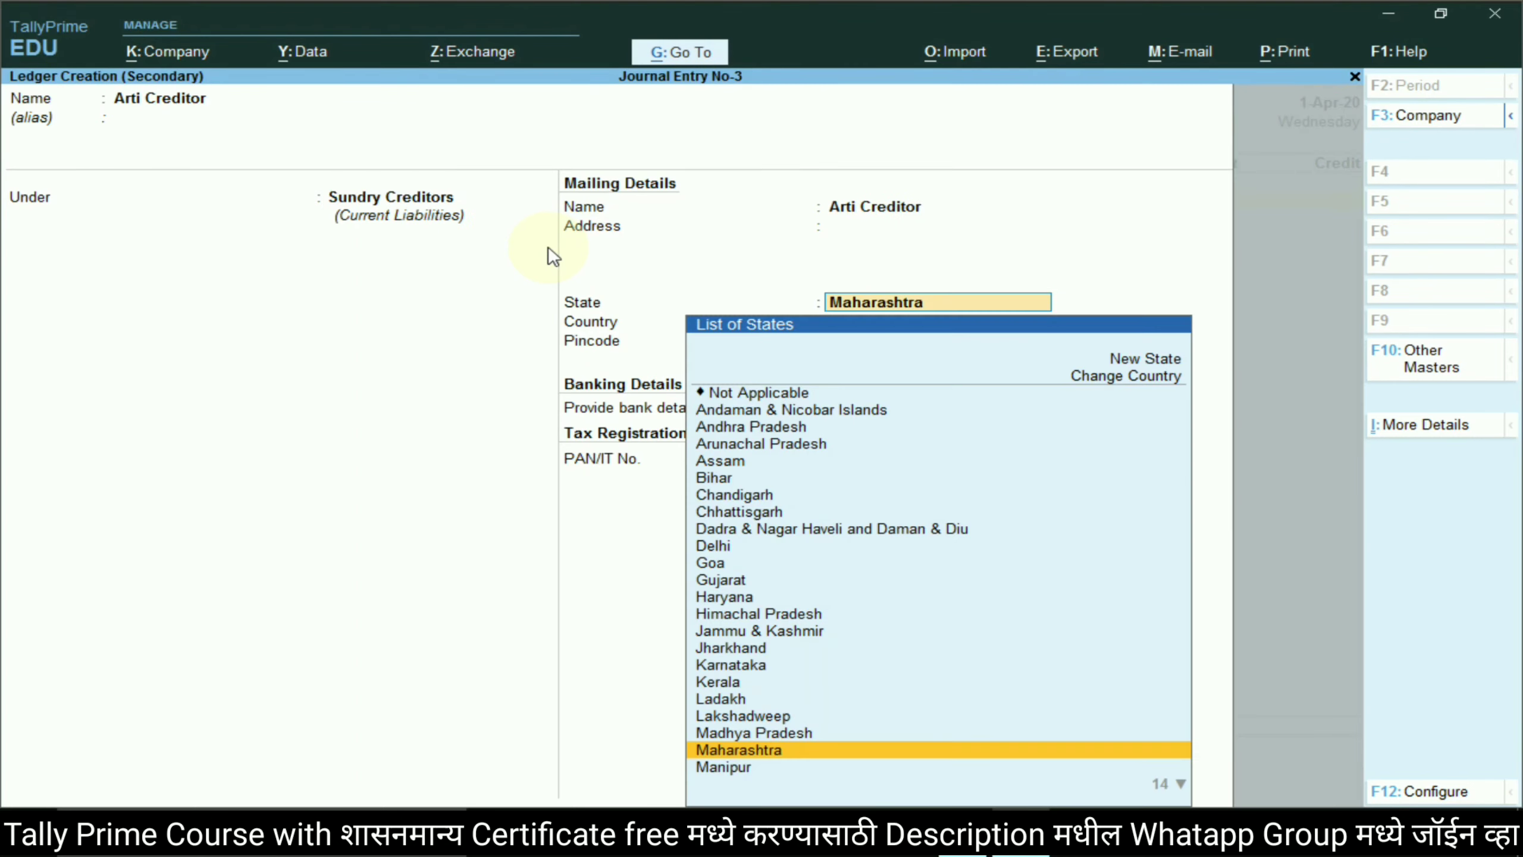
key("Return")
key("Return")
key("Return")
key("Return")
key("Return")
key("Return")
- Accept the default supplier and party details for the creditor in the purchase voucher
key("Return")
key("Return")
key("Return")
key("Return")
key("Return")
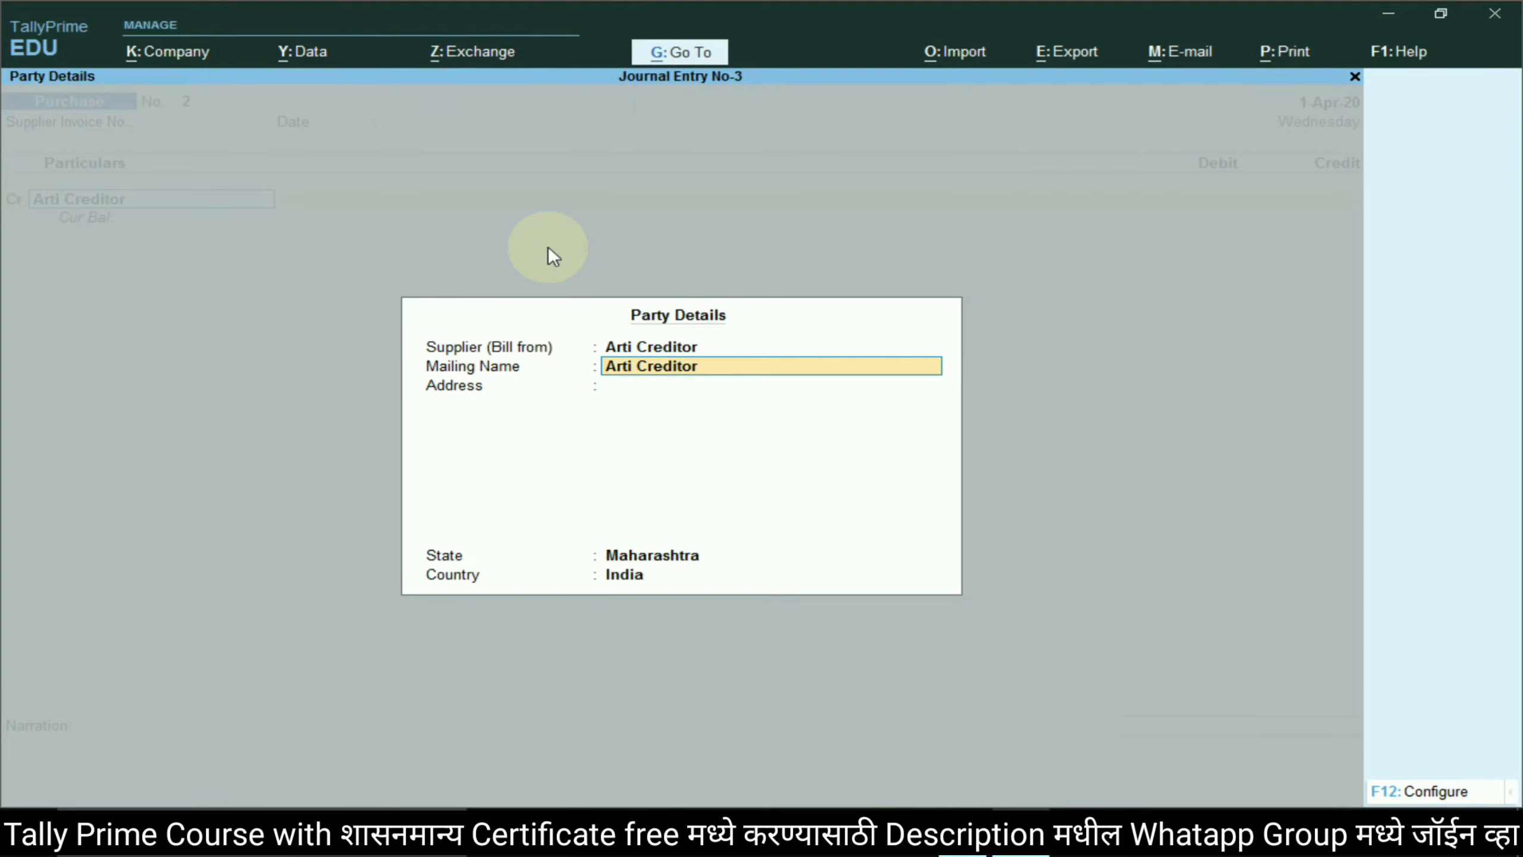
key("Return")
key("Return")
key("Return")
key("Return")
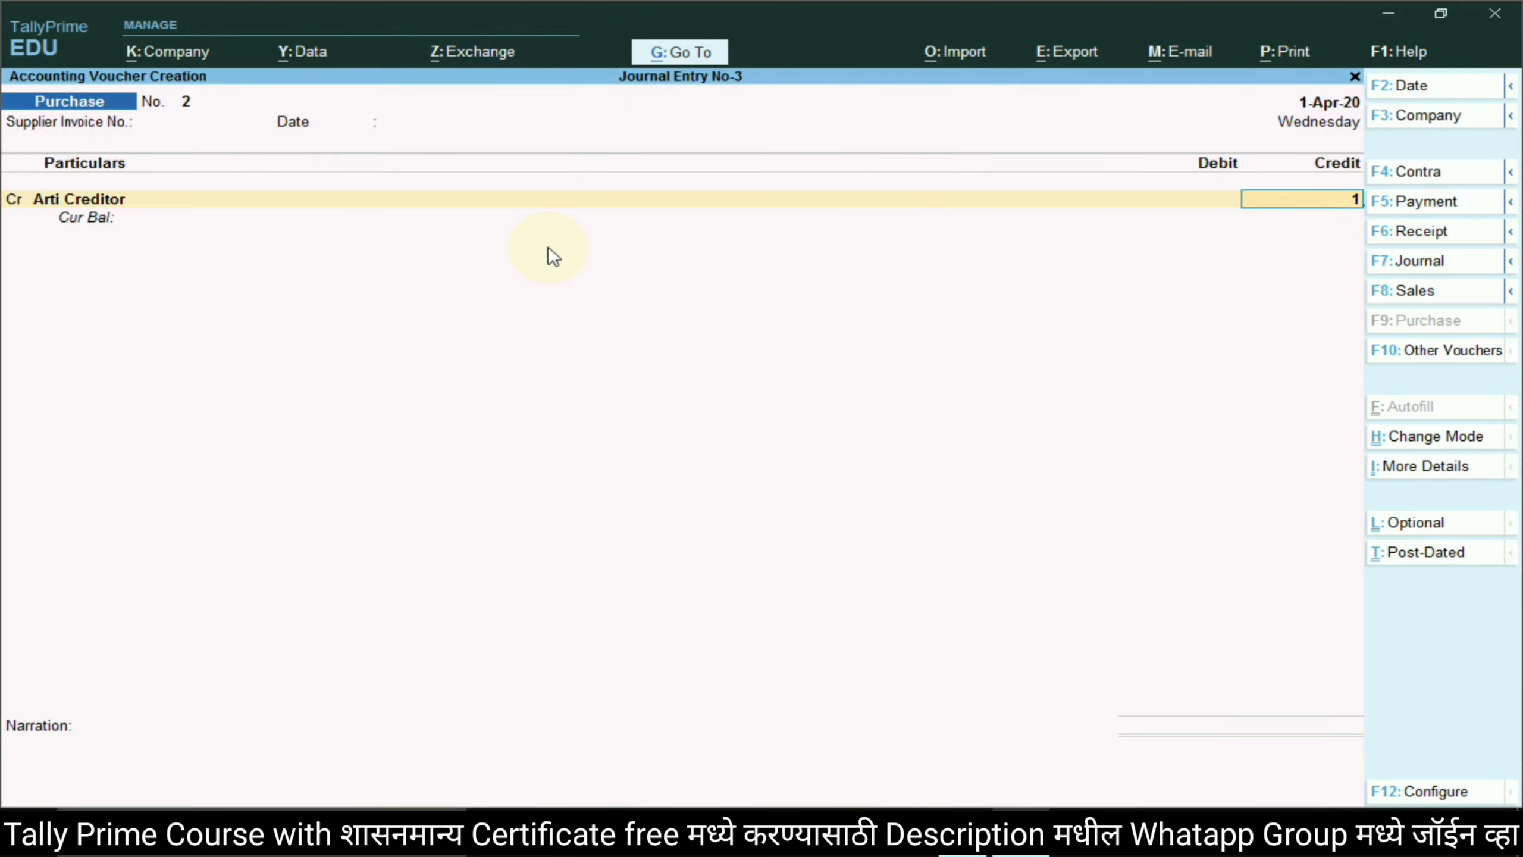
- Credit the creditor with 15000 in the purchase voucher and check the entry against the Word exercise
type("000")
key("Return")
key("alt+Tab")
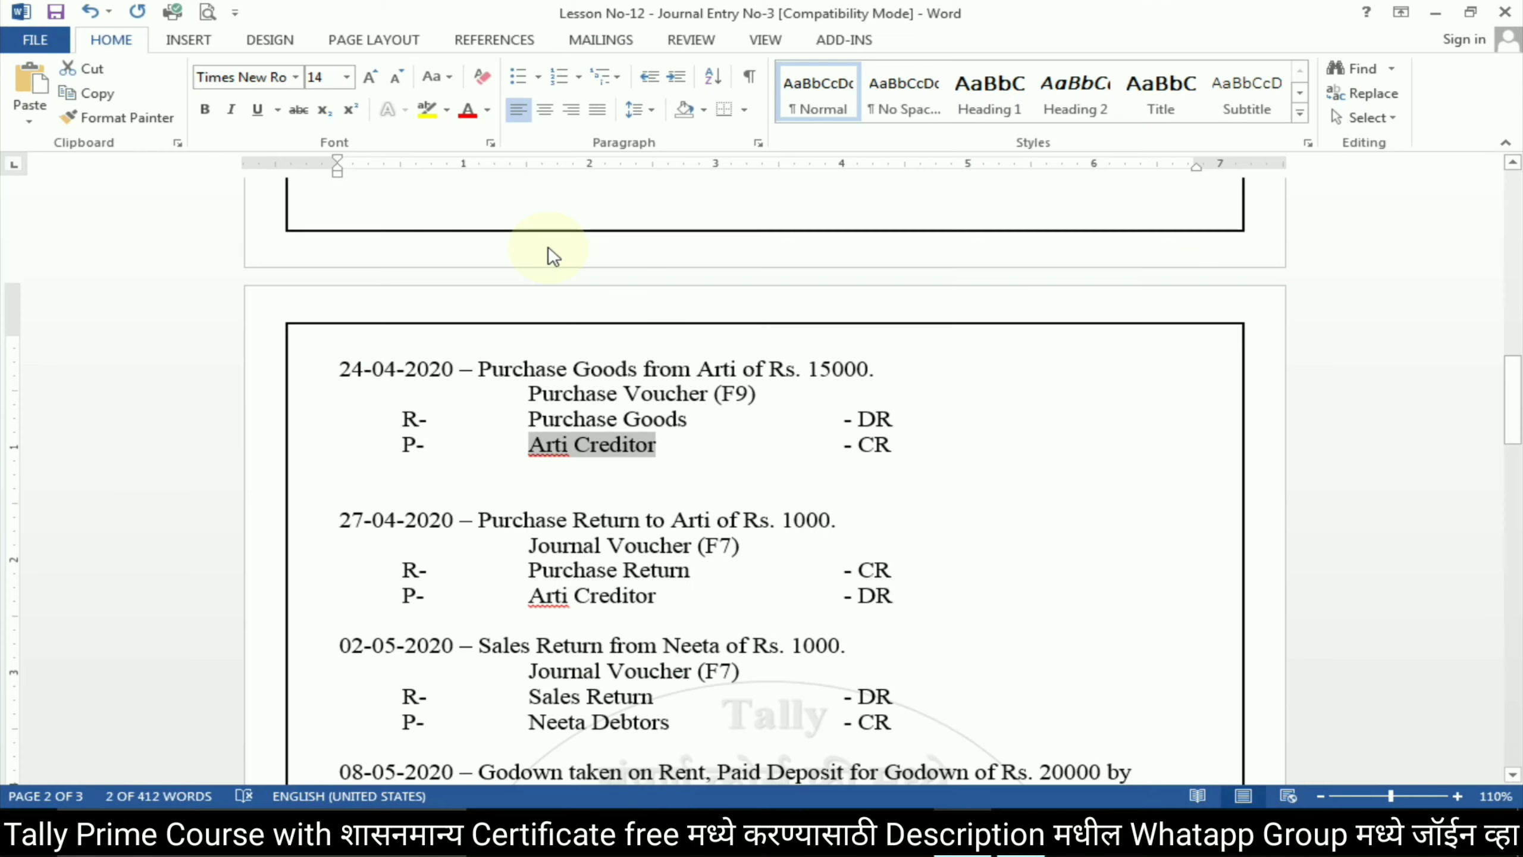
left_click(538, 442)
key("alt+Tab")
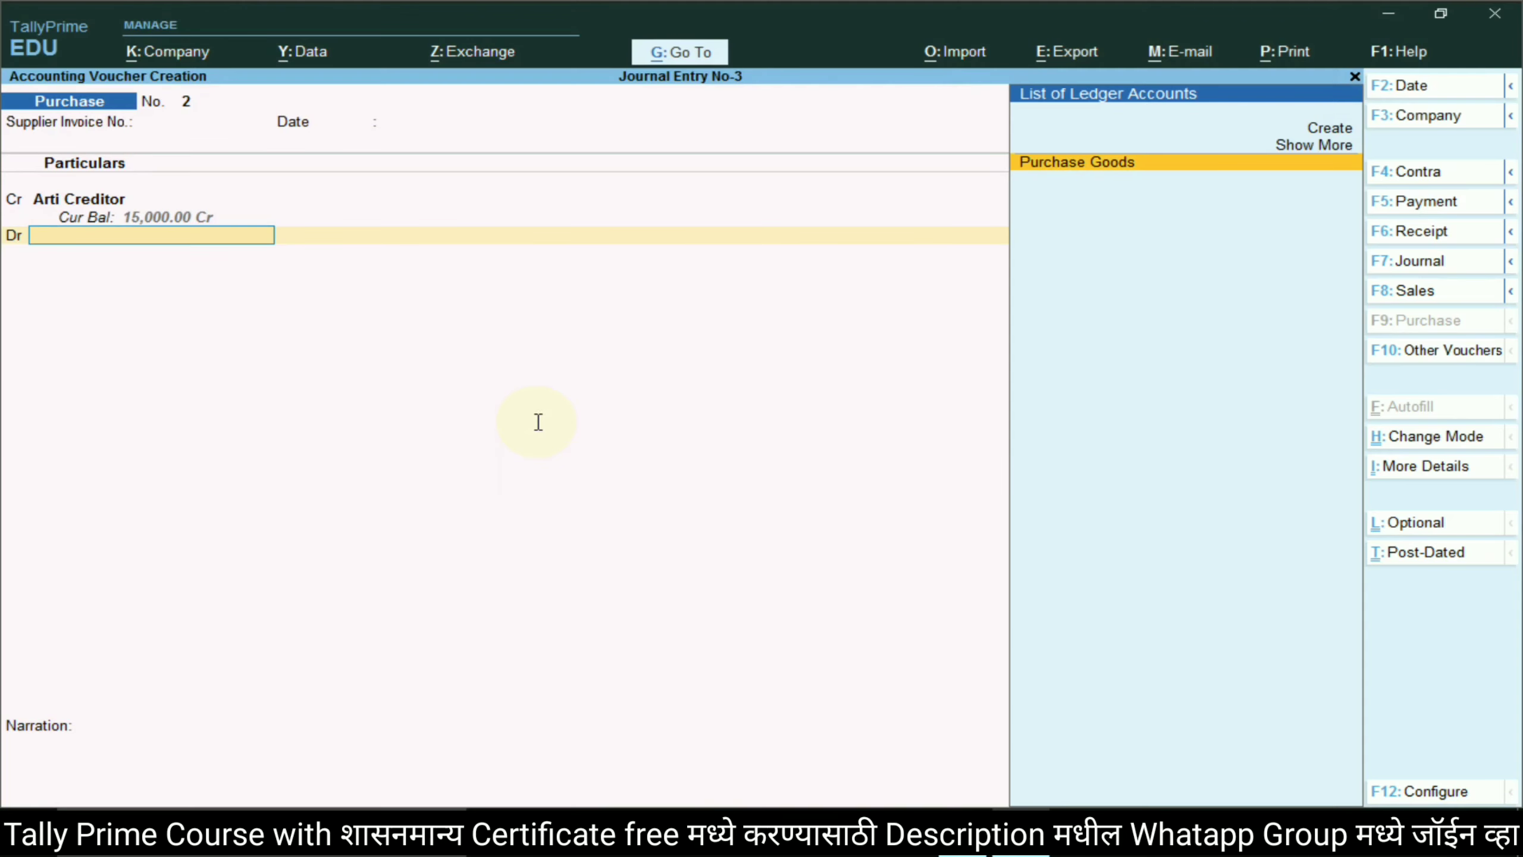
- Debit Purchase Goods with 15000 and save the purchase voucher without a narration
key("Return")
key("alt+Tab")
key("alt+Tab")
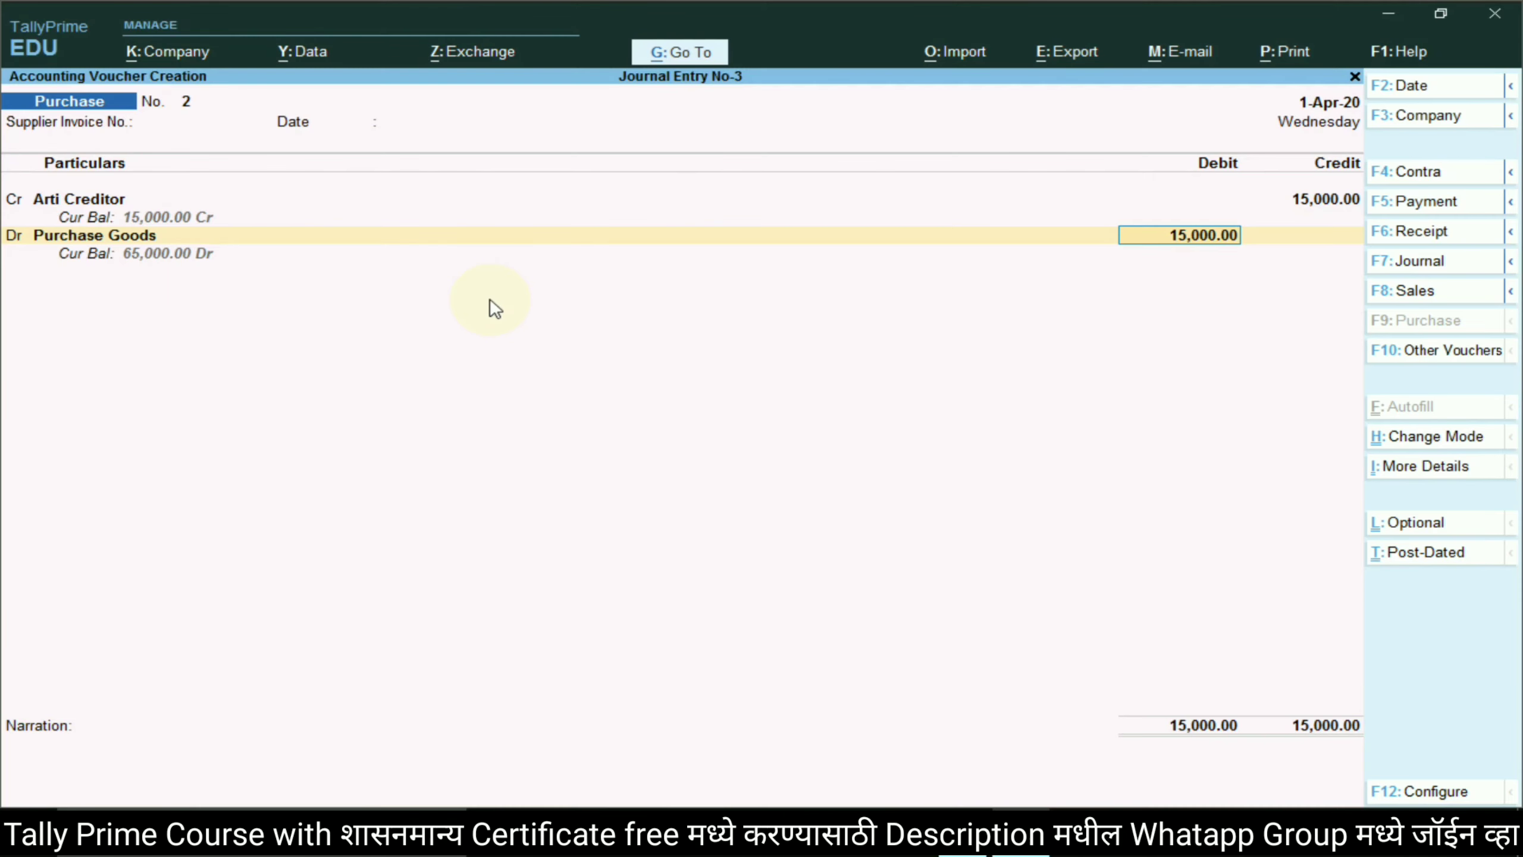
key("Return")
key("Return")
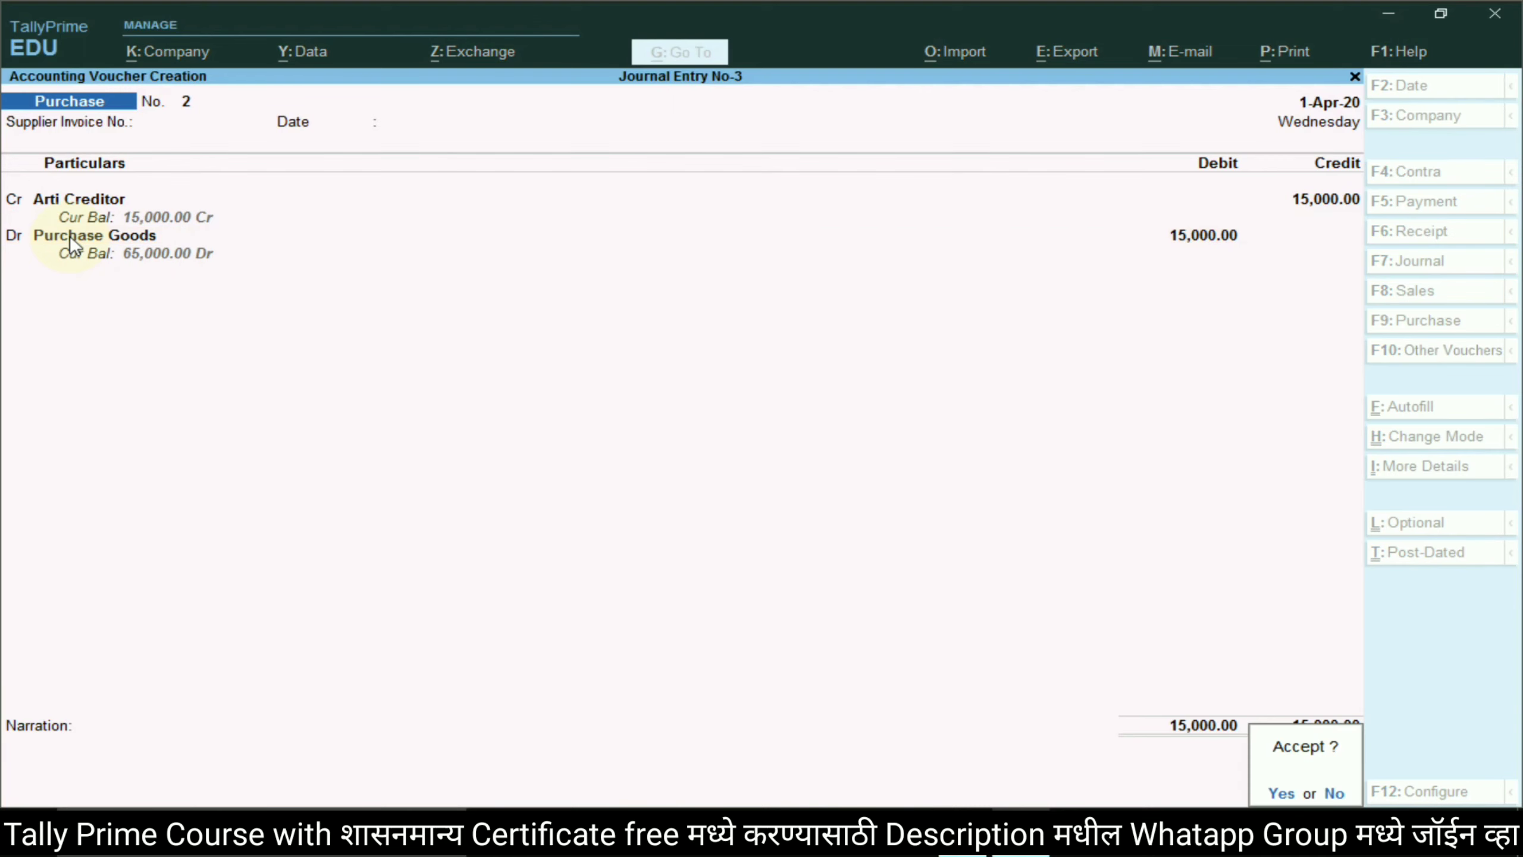
key("Return")
- Read the 27-04-2020 purchase return entry in the Word exercise and start a journal voucher for it in TallyPrime
key("alt+Tab")
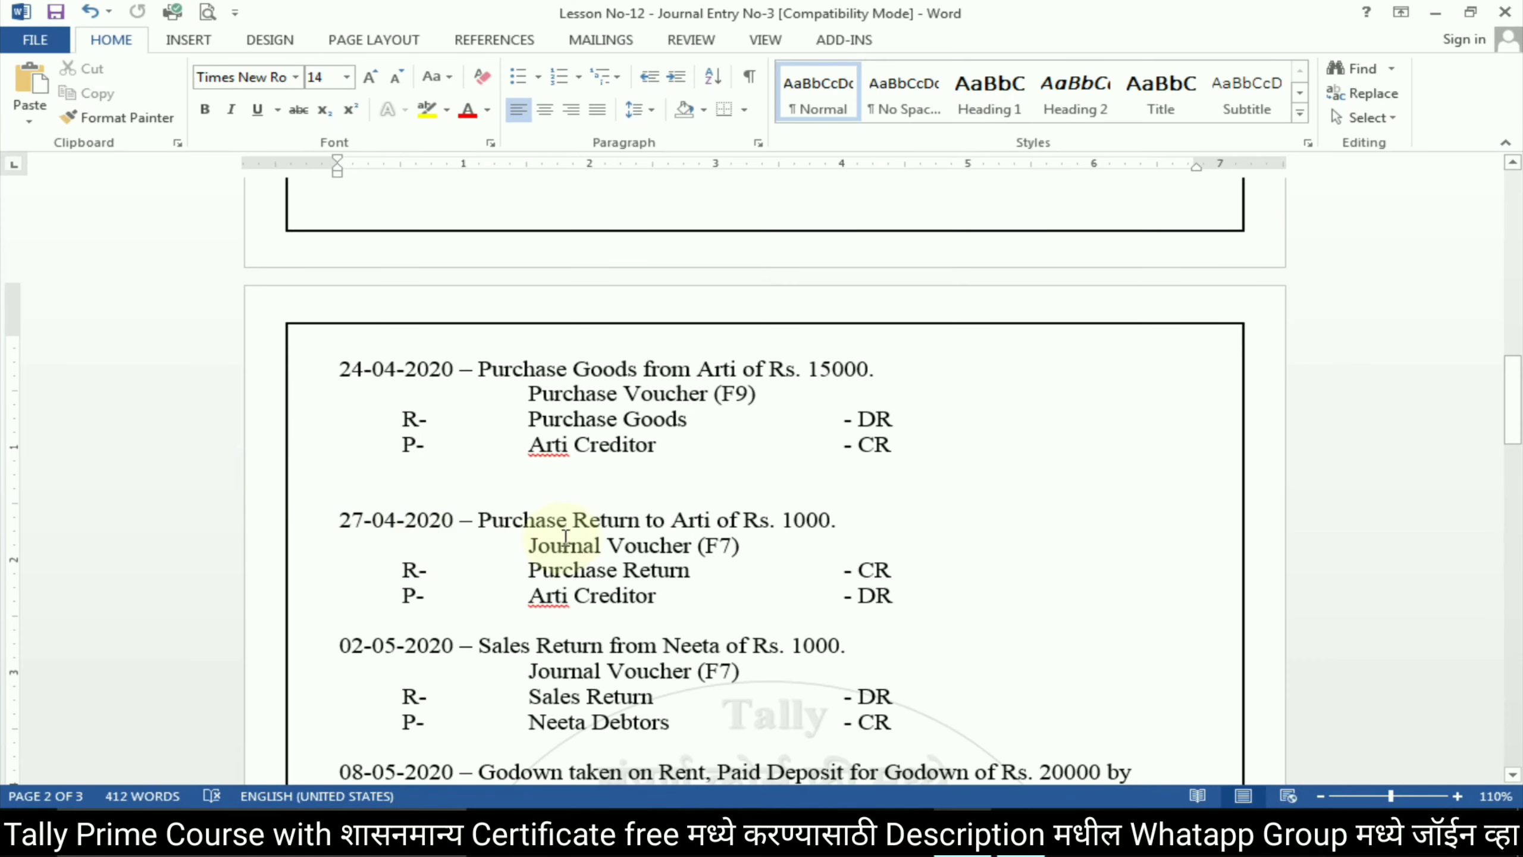
scroll(573, 528, "down", 3)
left_click_drag(478, 357, 805, 354)
left_click(625, 382)
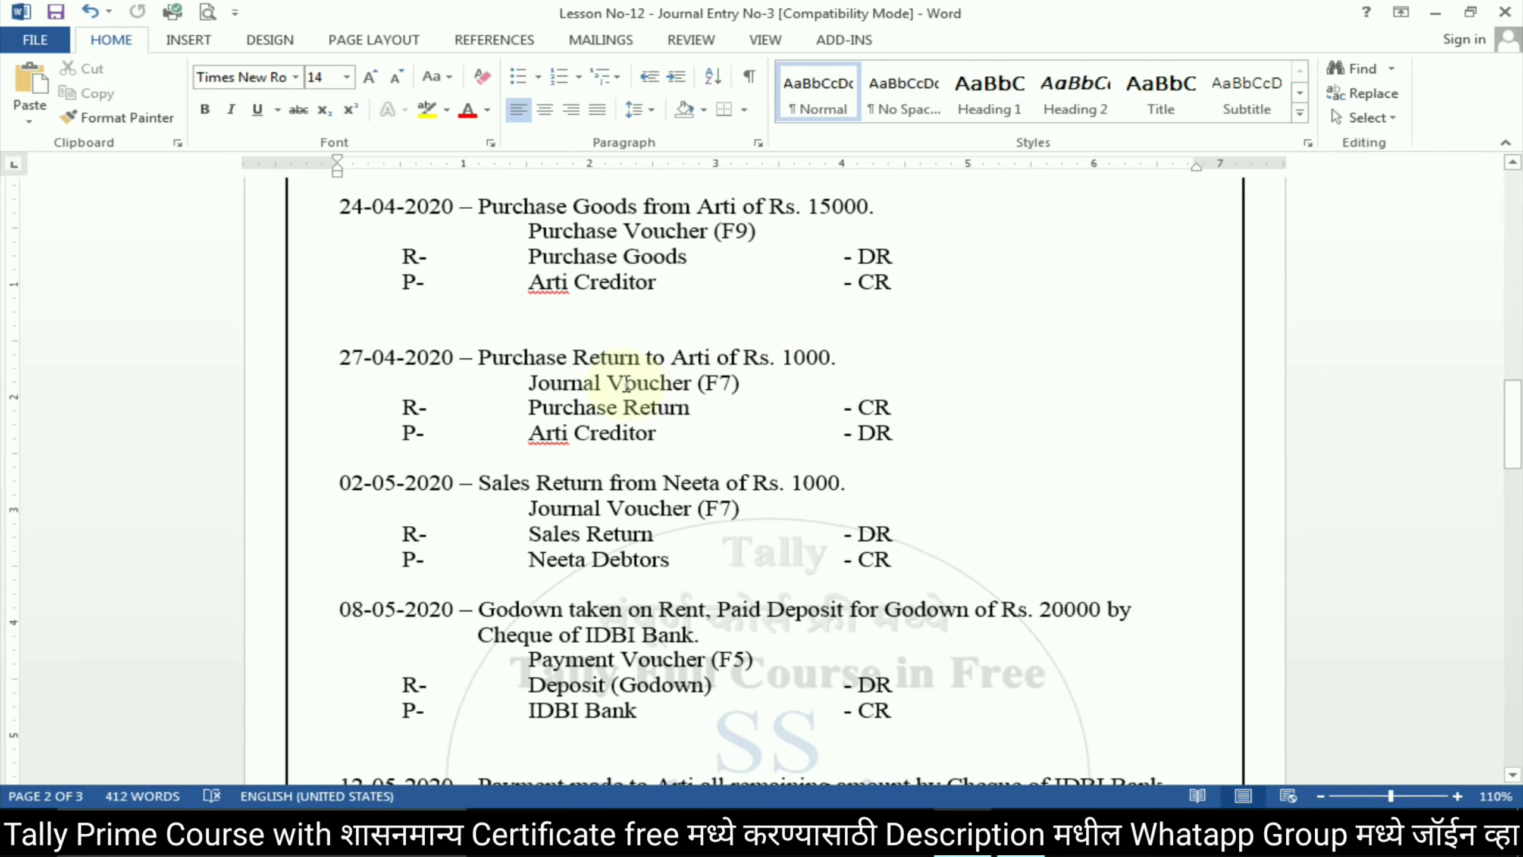
key("alt+Tab")
left_click(1418, 267)
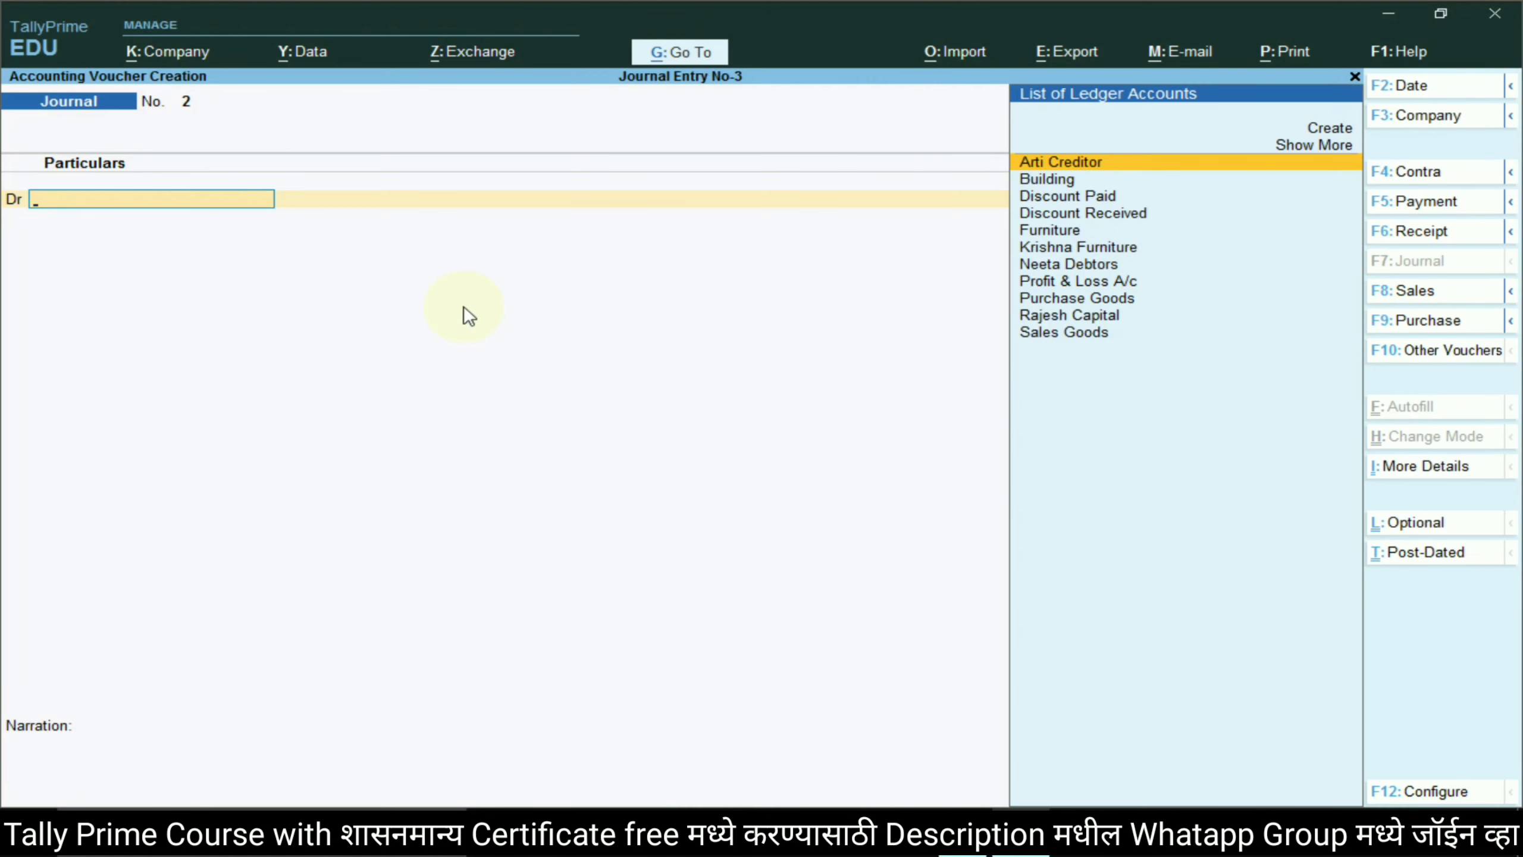
- Check the debit ledger of the 27-04-2020 purchase return in the Word exercise and return to the journal voucher
key("alt+Tab")
double_click(548, 432)
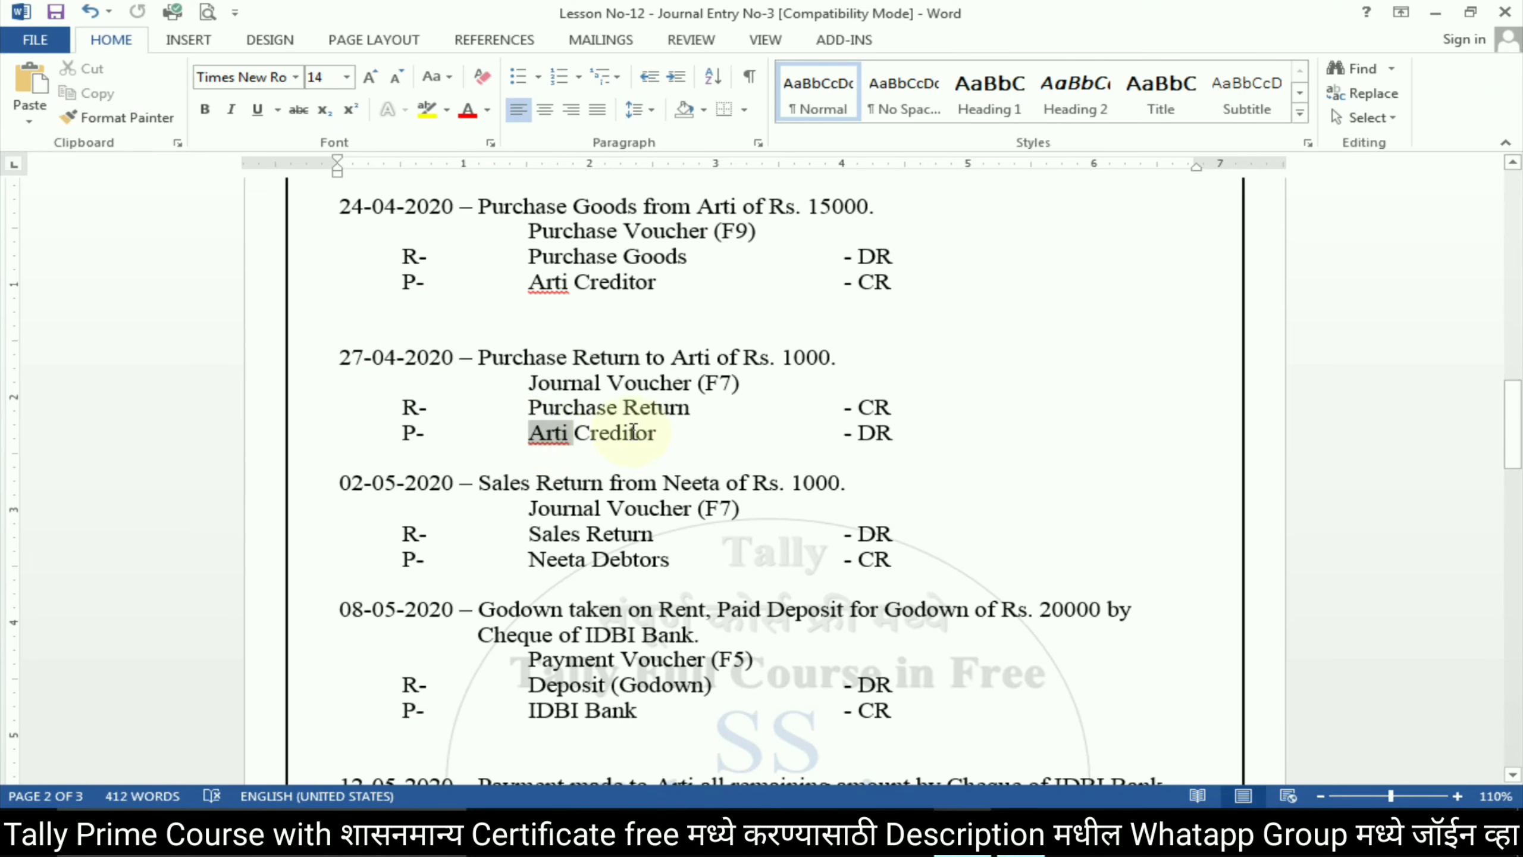
key("alt+Tab")
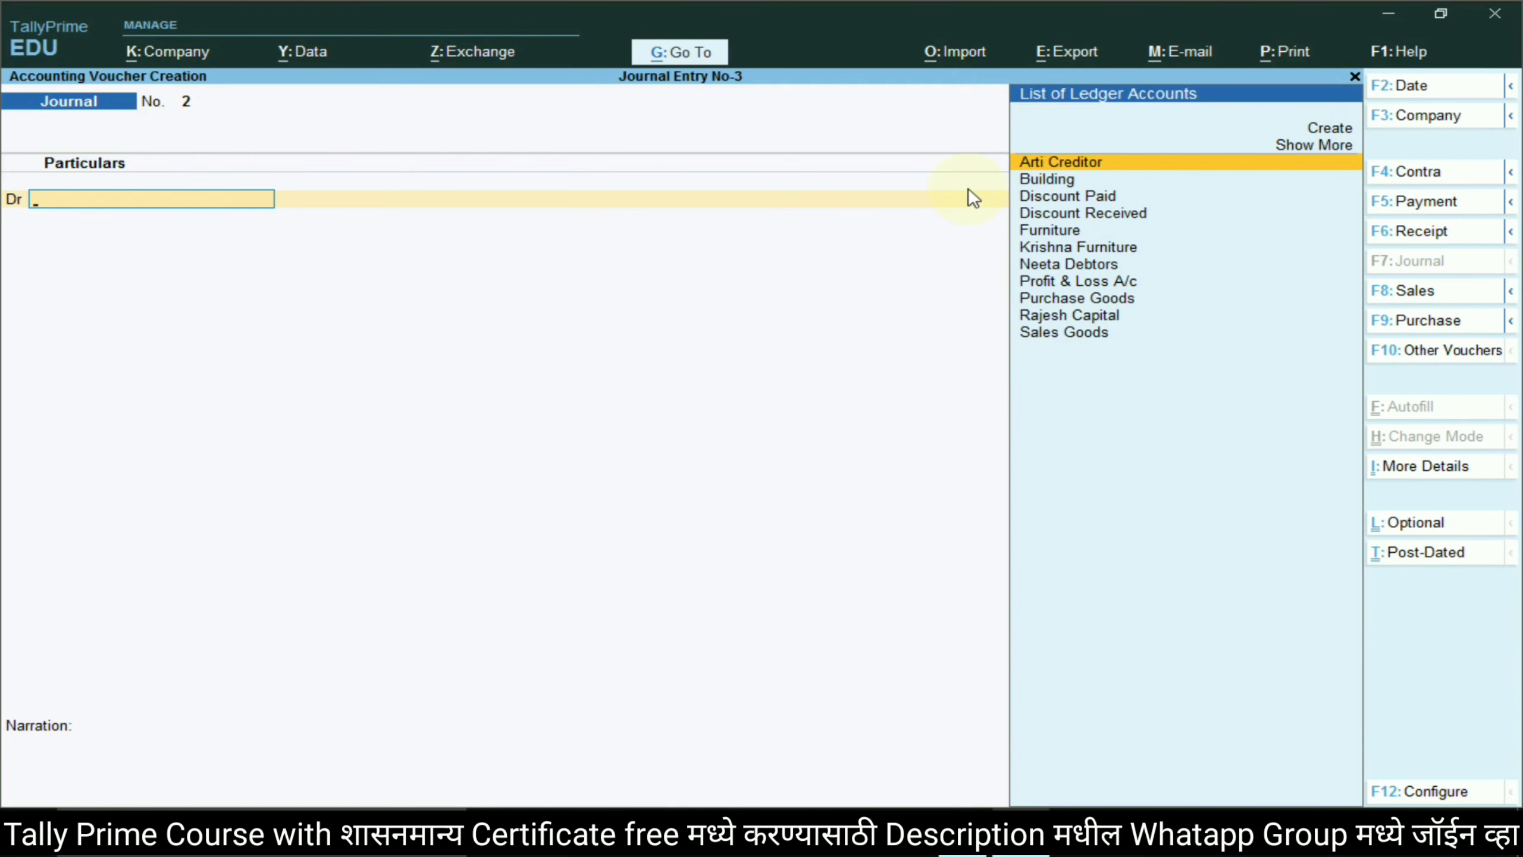
- Debit the creditor's ledger with 1000 in the purchase return journal voucher, checking the amount in the Word exercise
type("ar")
key("Return")
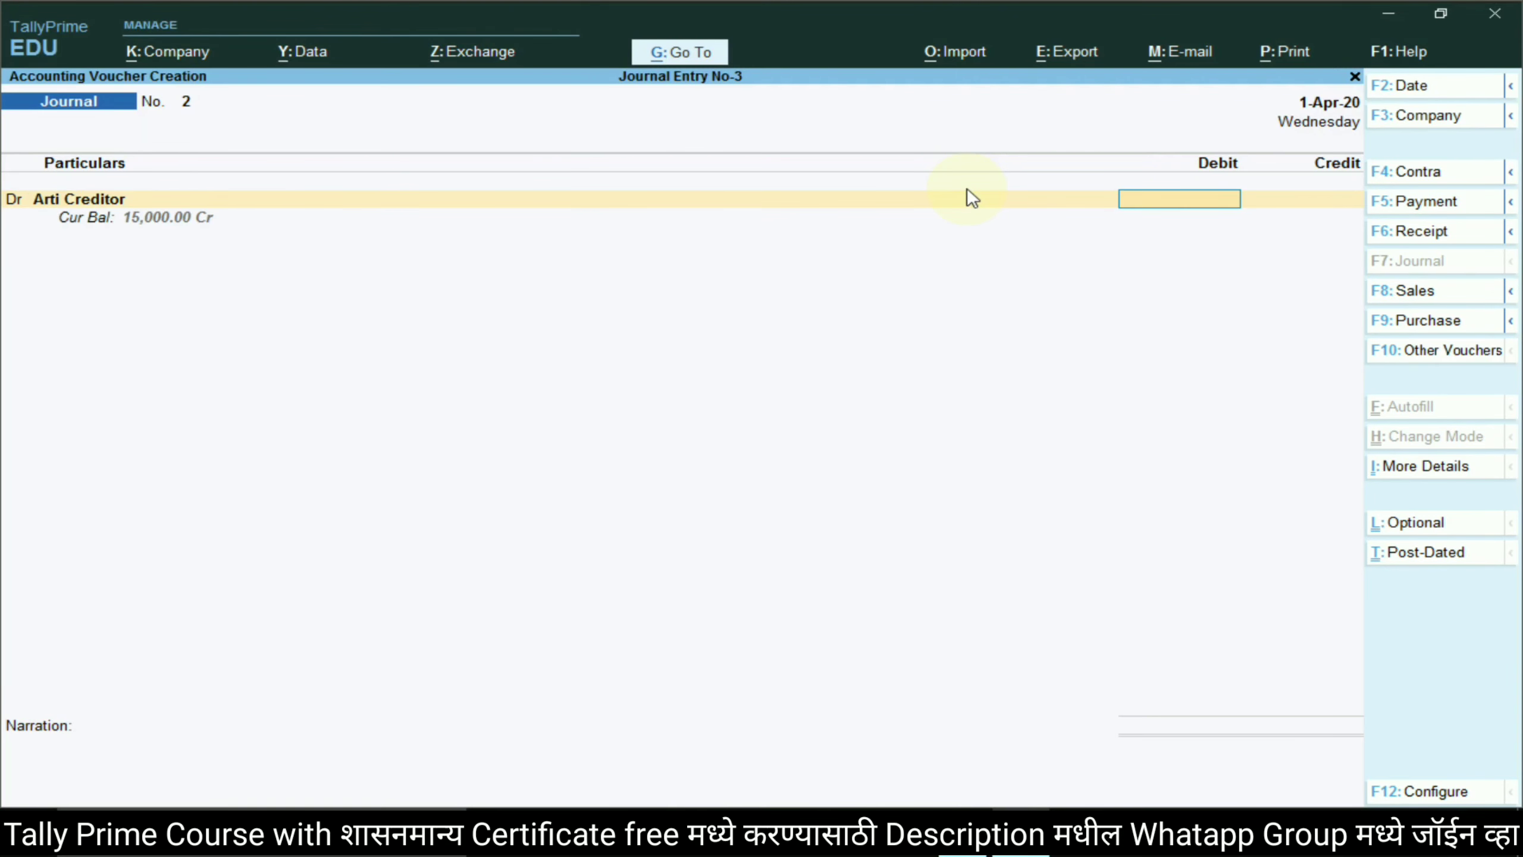
key("alt+Tab")
key("alt+Tab")
type("1000")
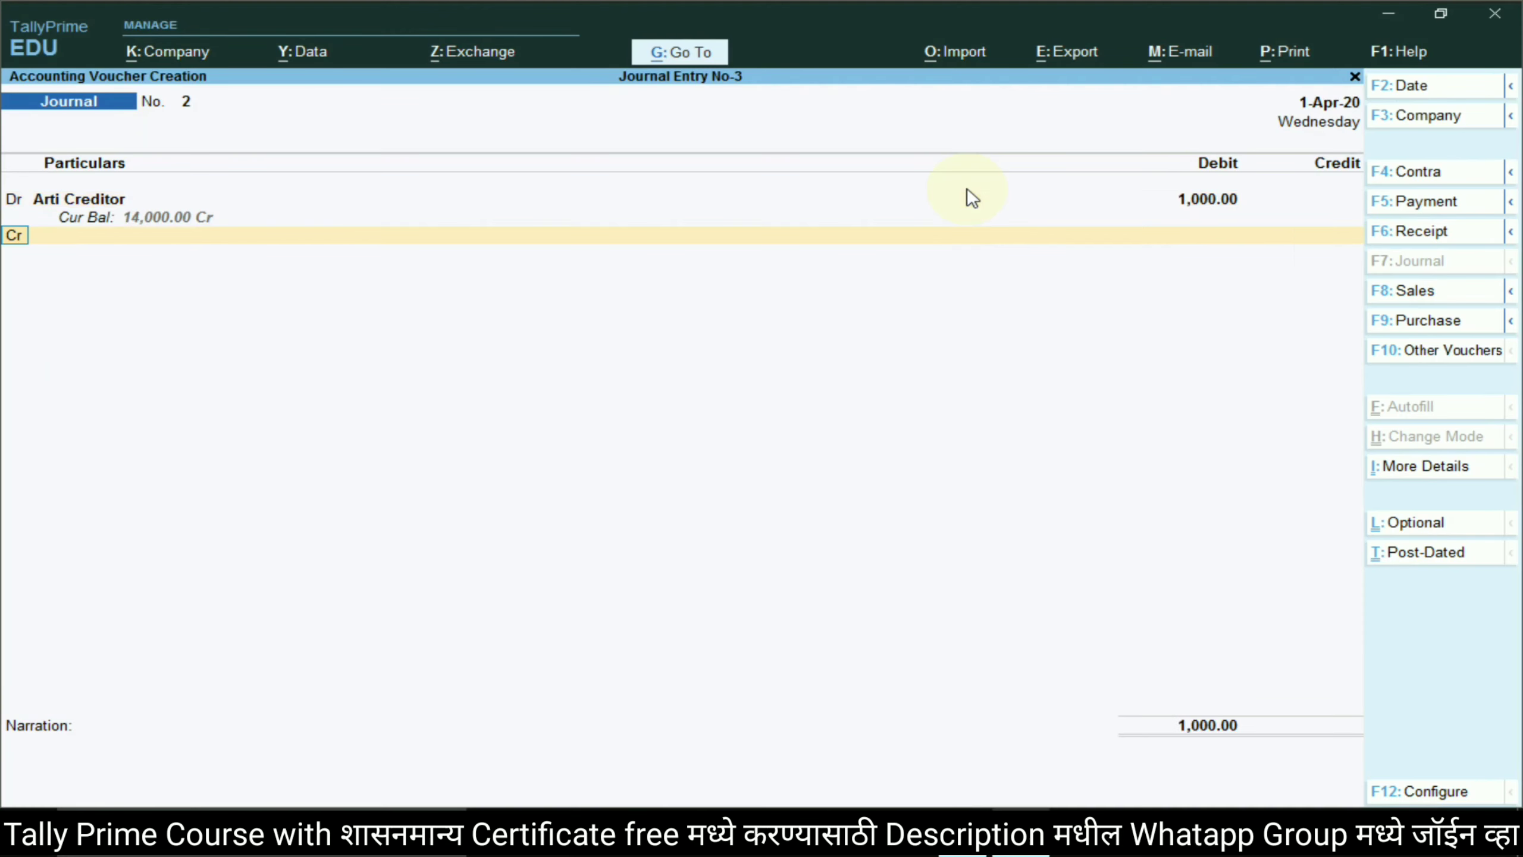
key("Return")
- Copy the name Purchase Return from the Word exercise and create that ledger in TallyPrime under Purchase Accounts for the credit line
key("alt+Tab")
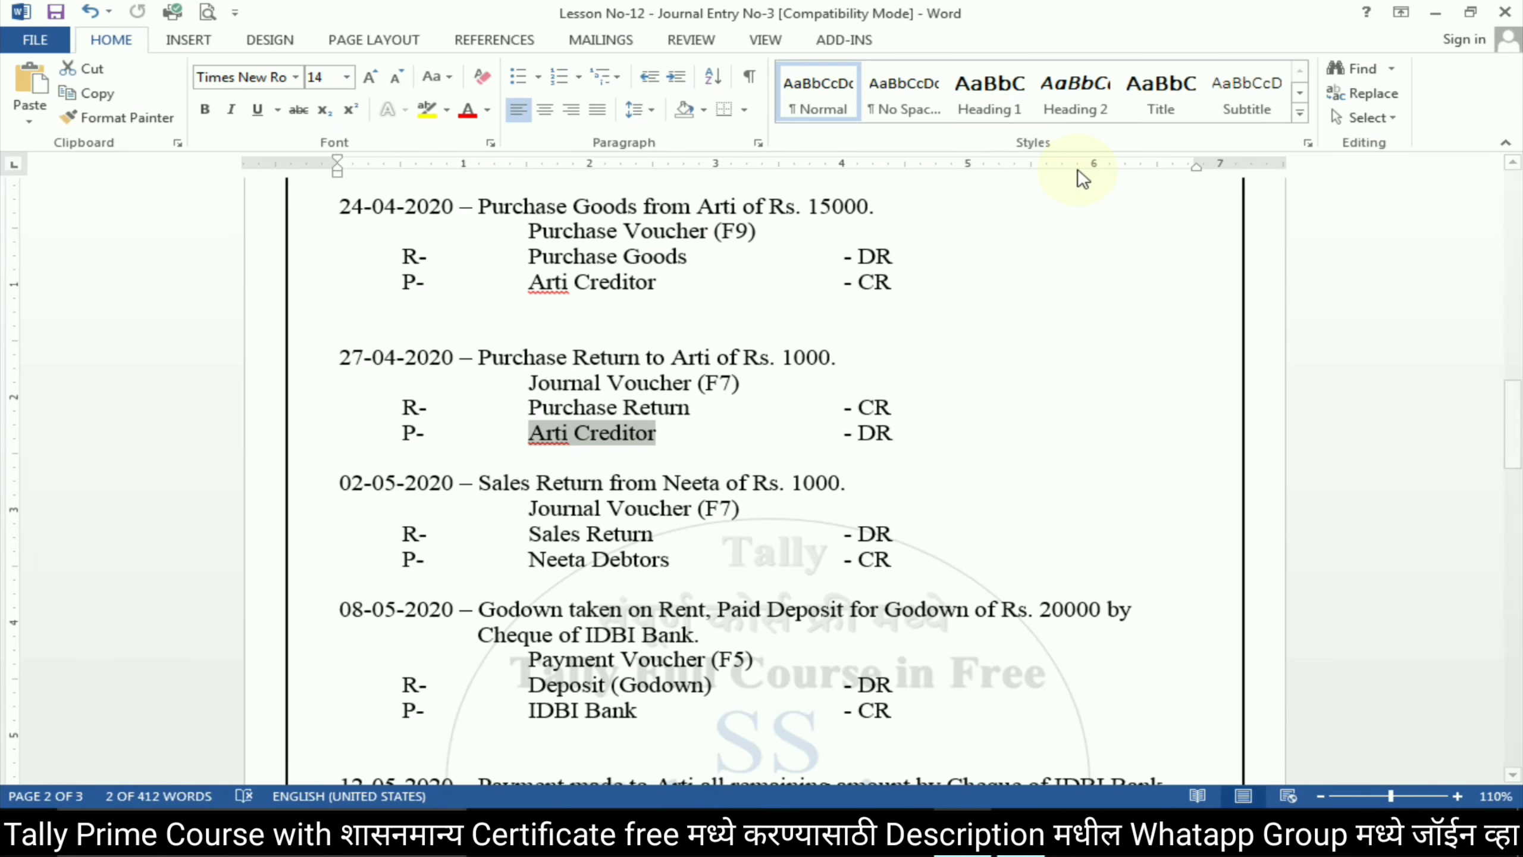
left_click_drag(529, 408, 645, 420)
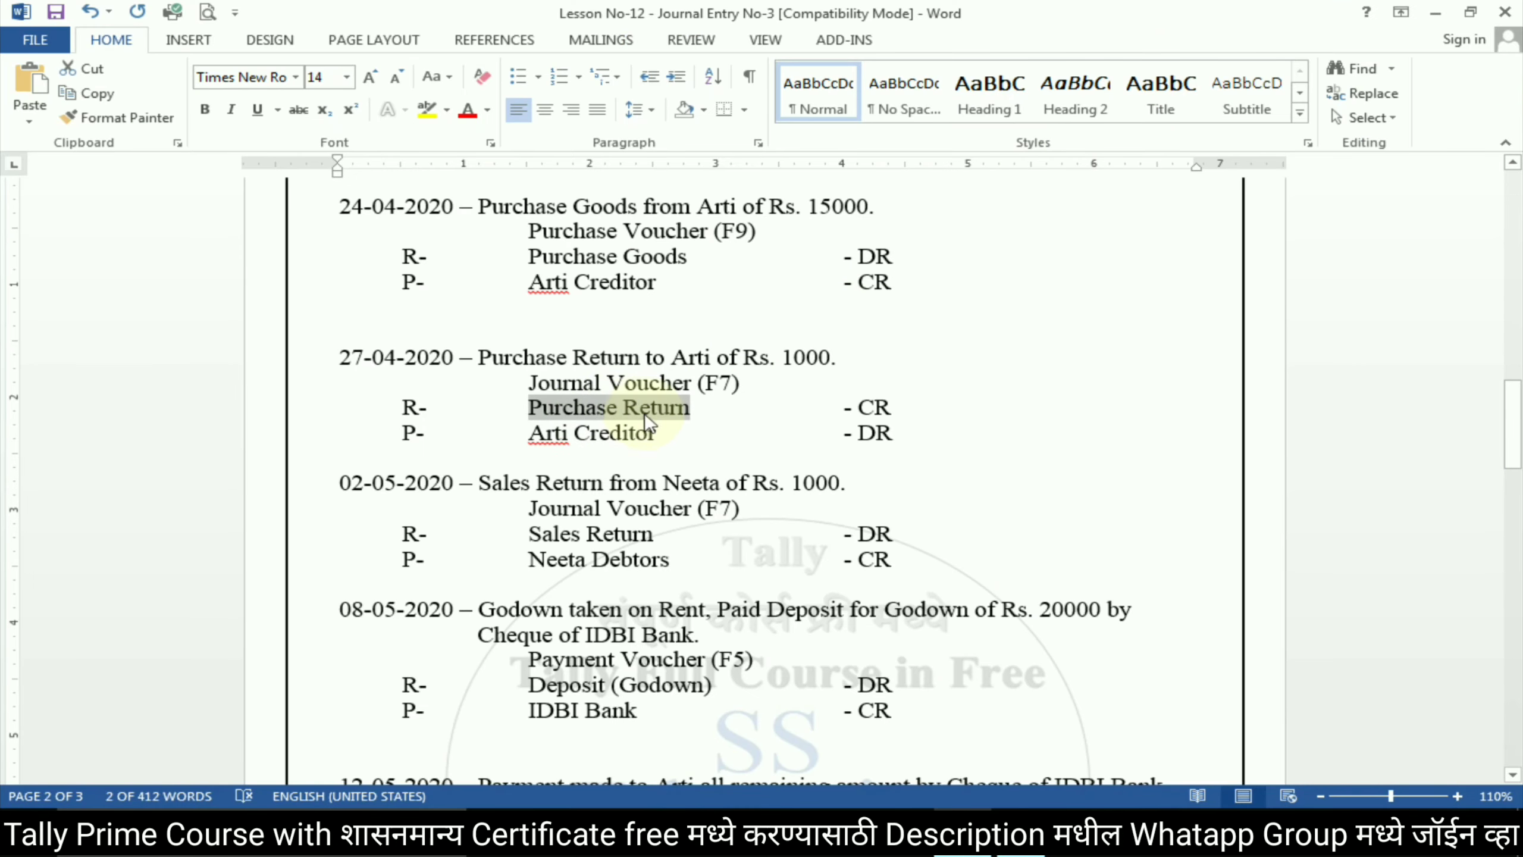
key("alt+Tab")
left_click(1316, 127)
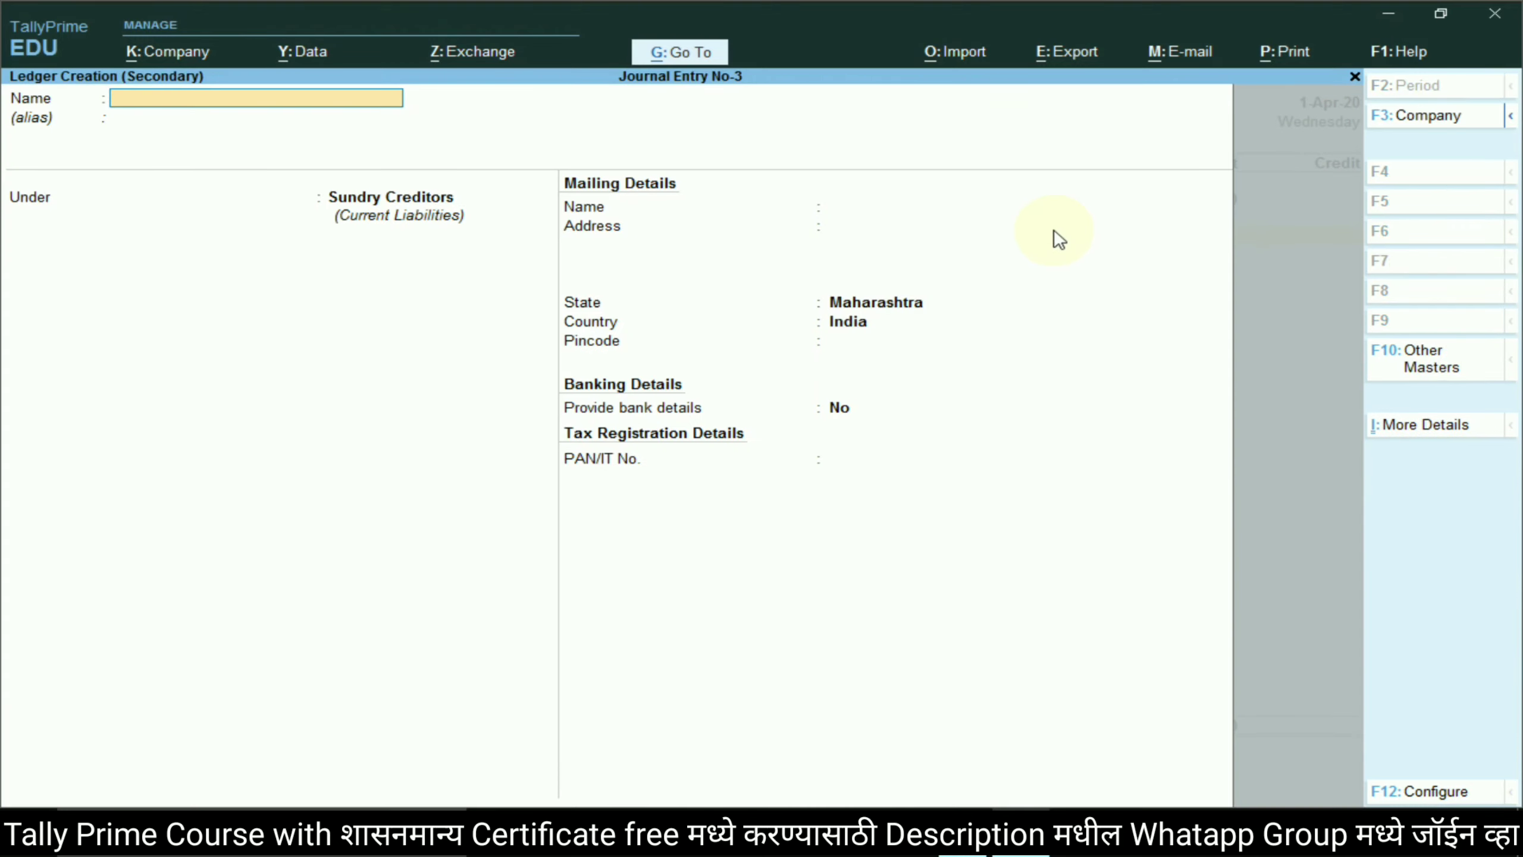
key("ctrl+alt+v")
key("Return")
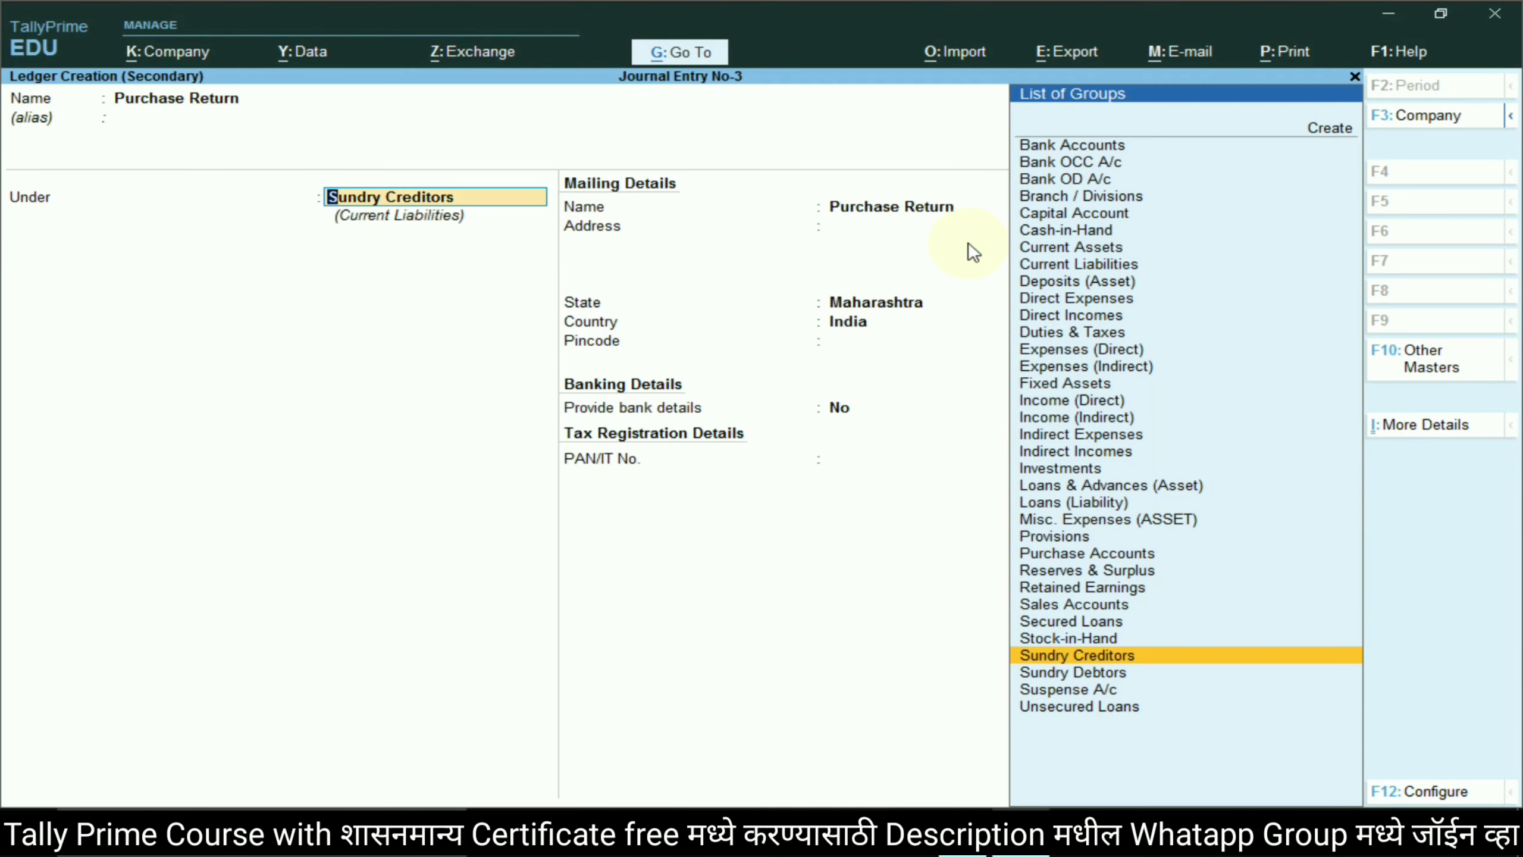
type("pr")
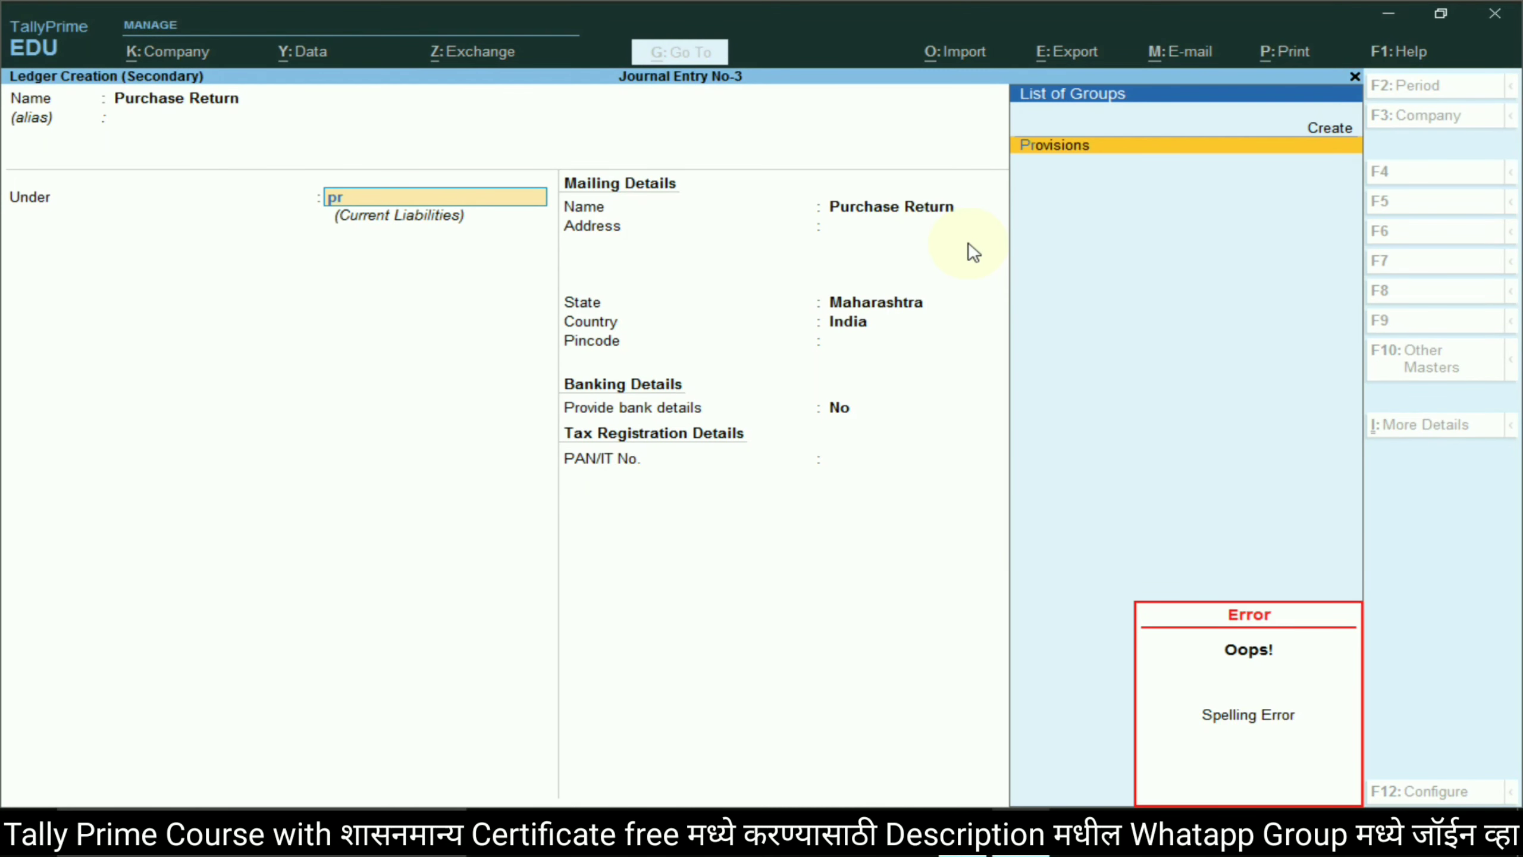
key("BackSpace")
type("urchase Accounts")
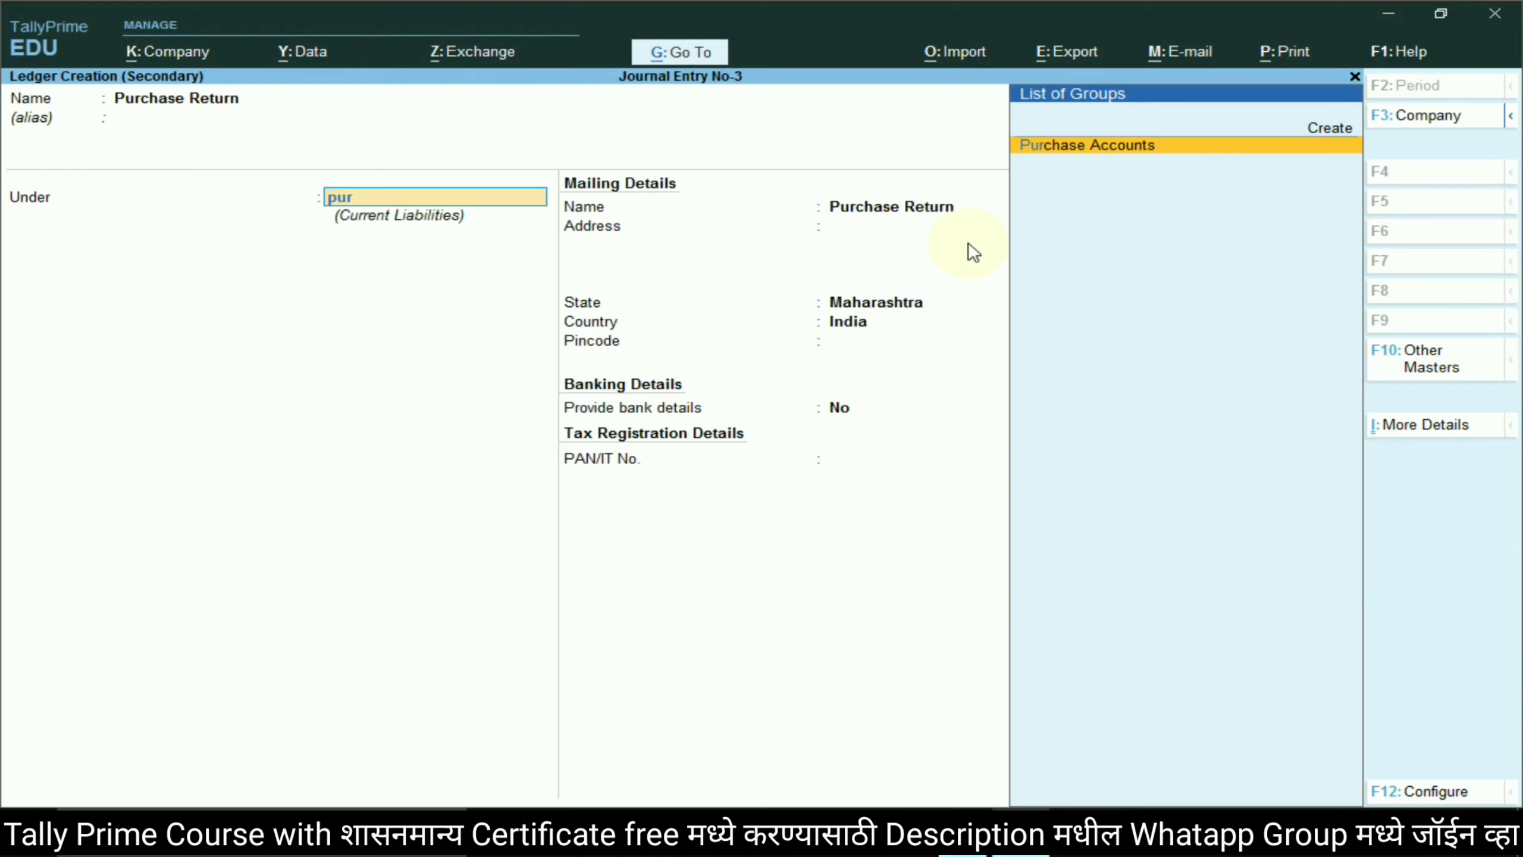
key("Return")
key("Return")
key("Return")
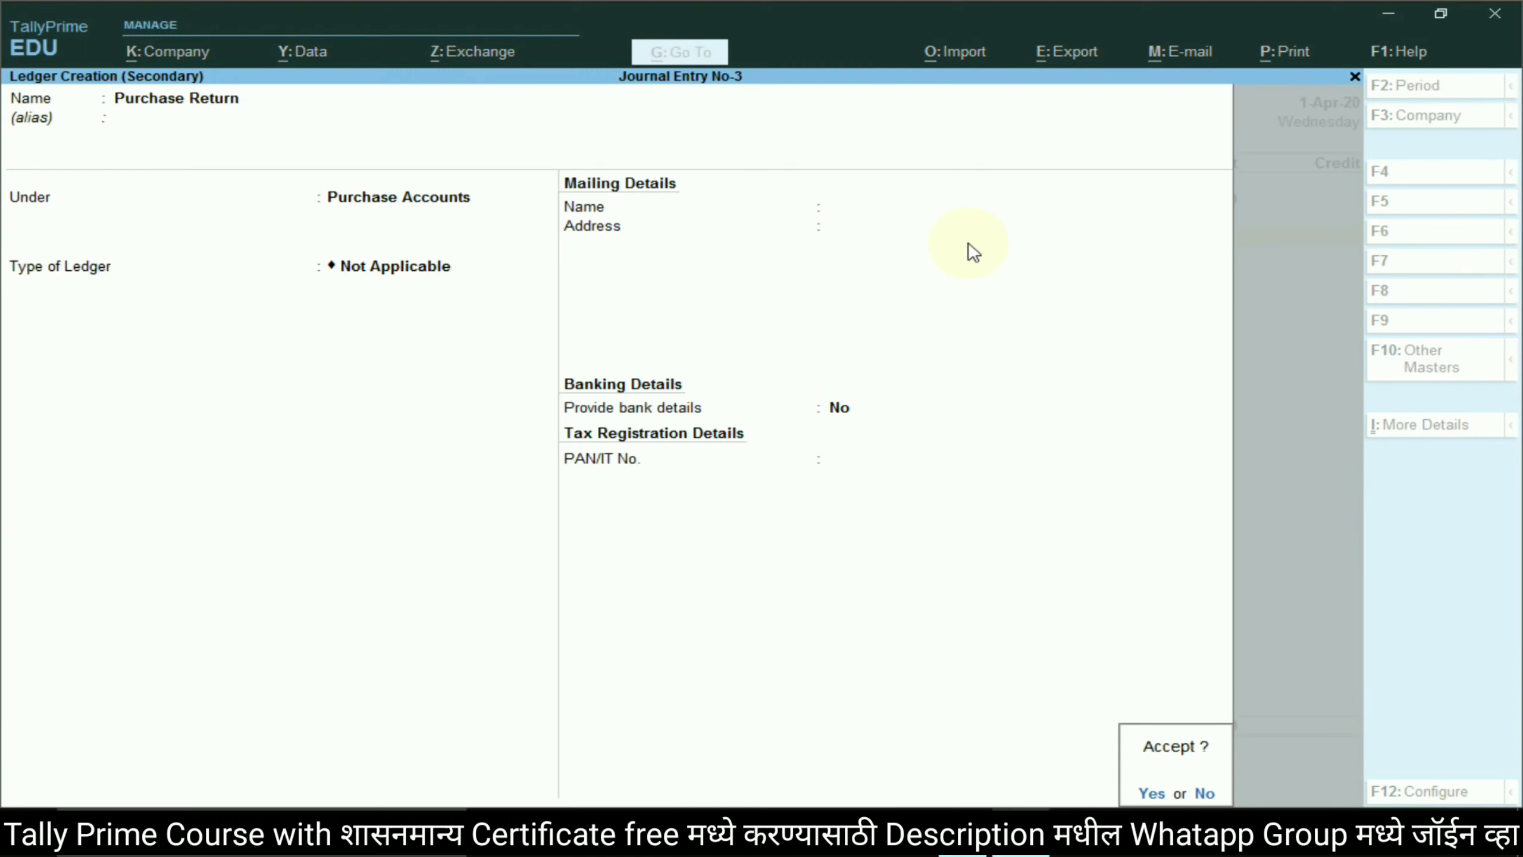
key("Return")
- Credit Purchase Return with 1000 and save the journal voucher without a narration
key("Return")
key("Return")
key("Return")
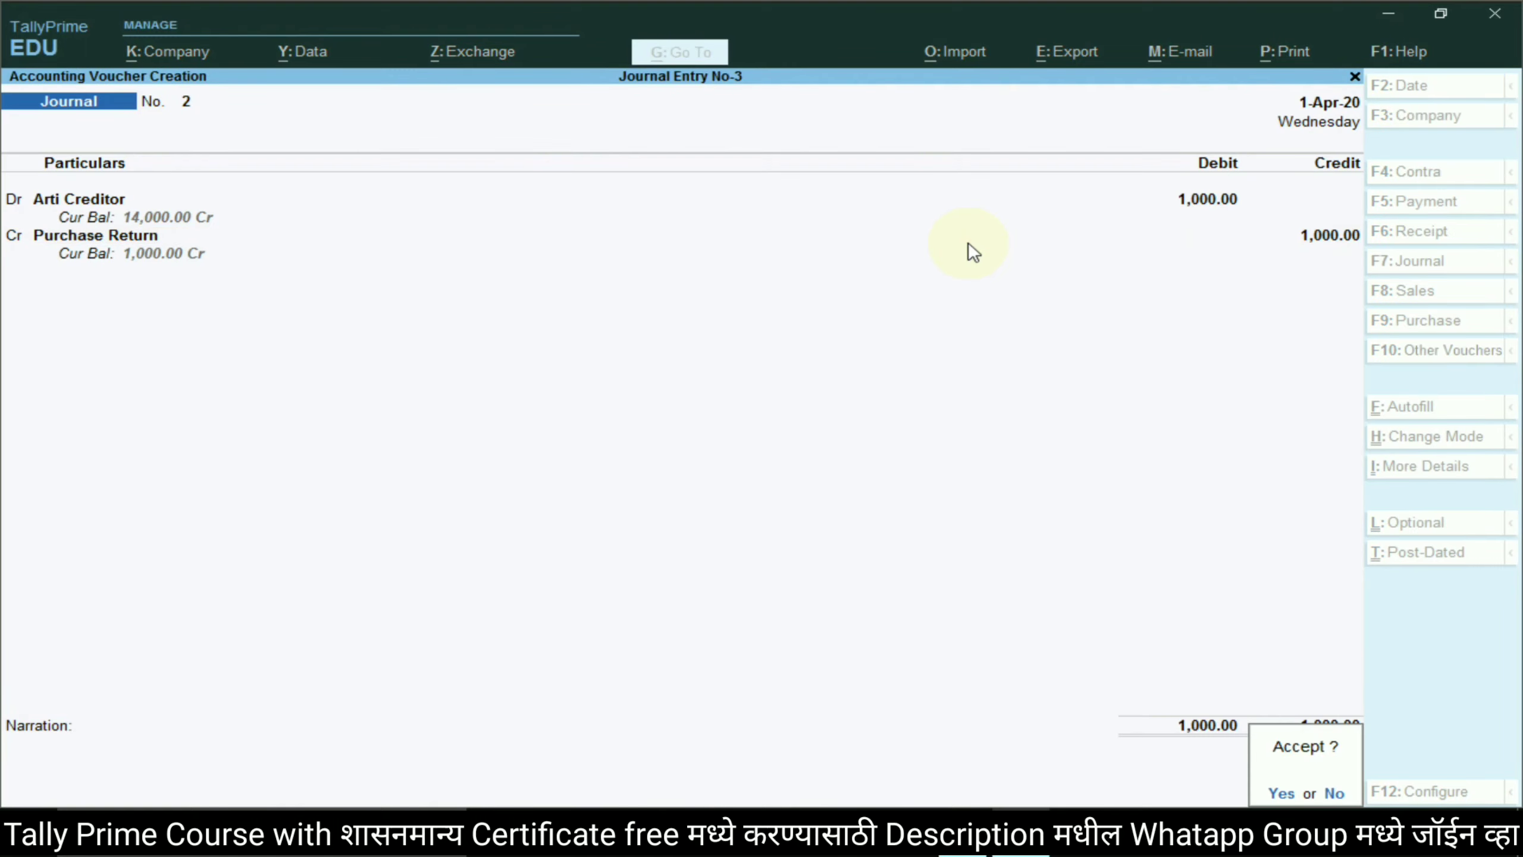
key("Return")
- Read the 02-05-2020 sales return entry and its voucher type in the Word exercise, comparing it with the open TallyPrime voucher
key("alt+Tab")
scroll(553, 471, "down", 1)
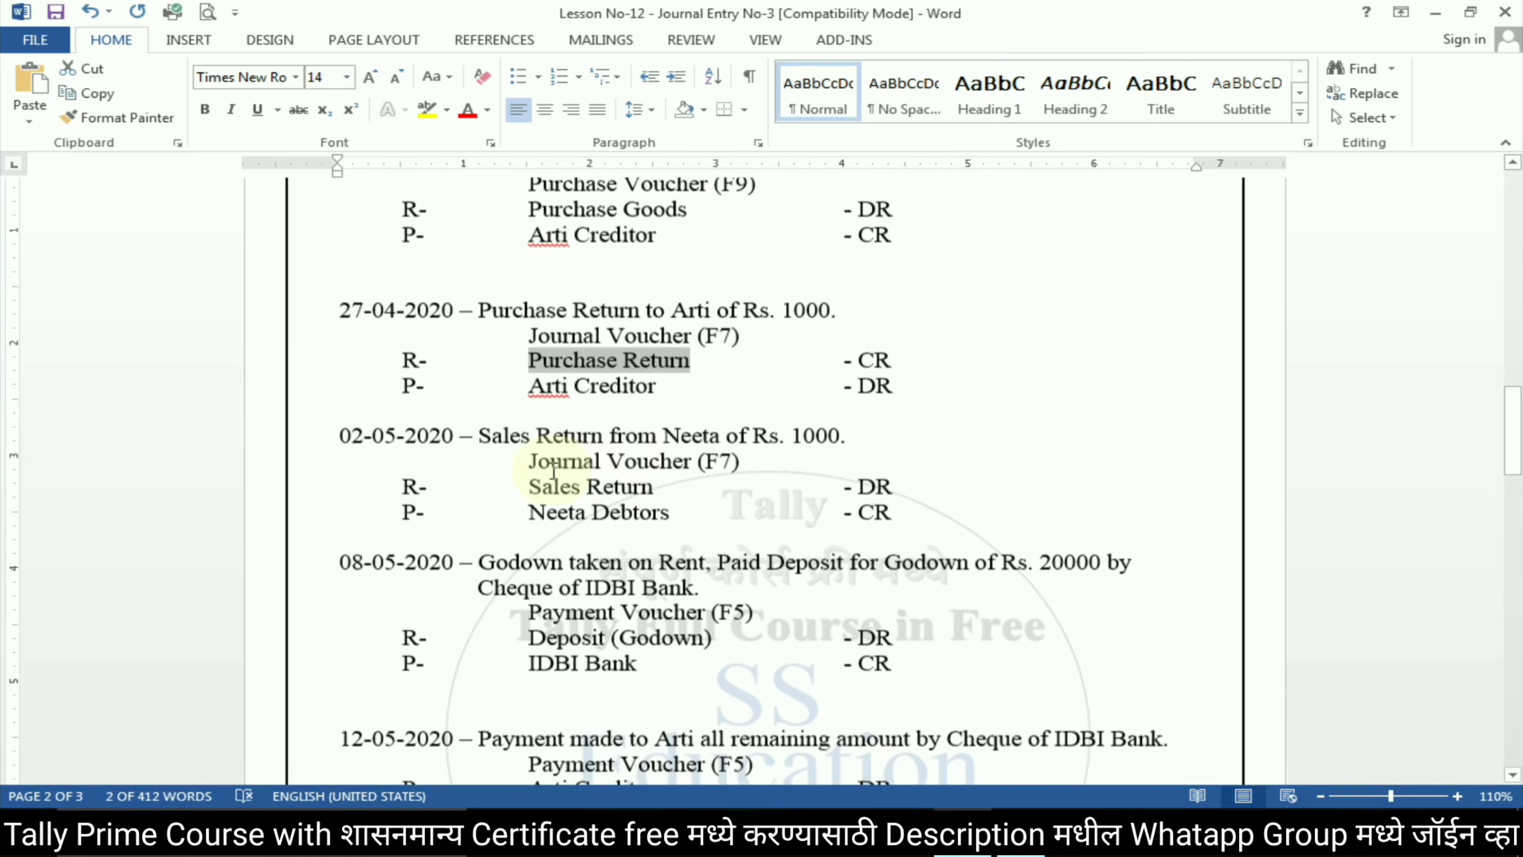
scroll(553, 471, "down", 2)
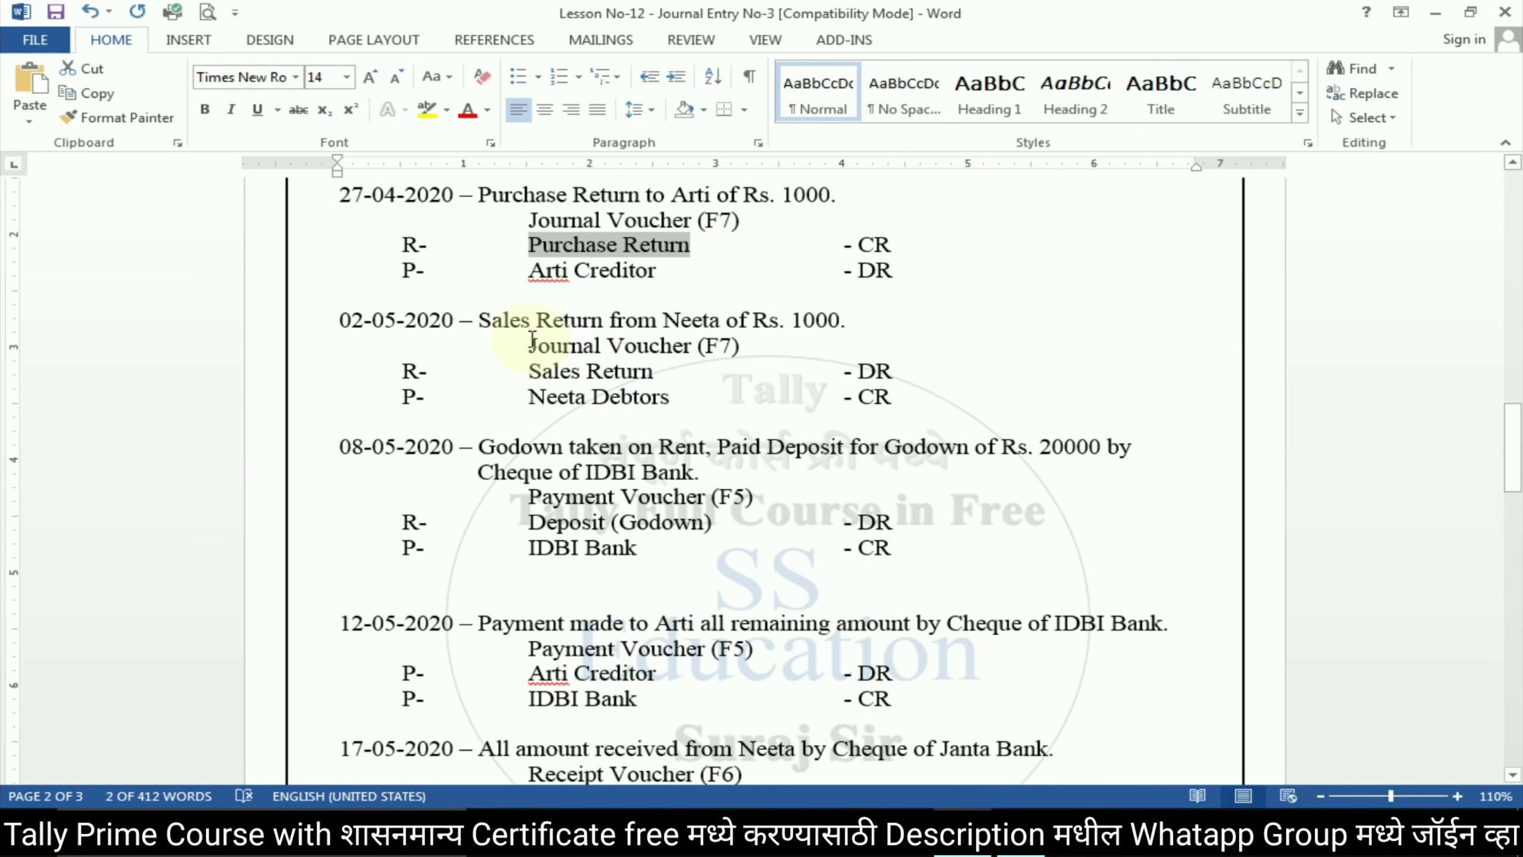
left_click_drag(530, 339, 806, 337)
key("alt+Tab")
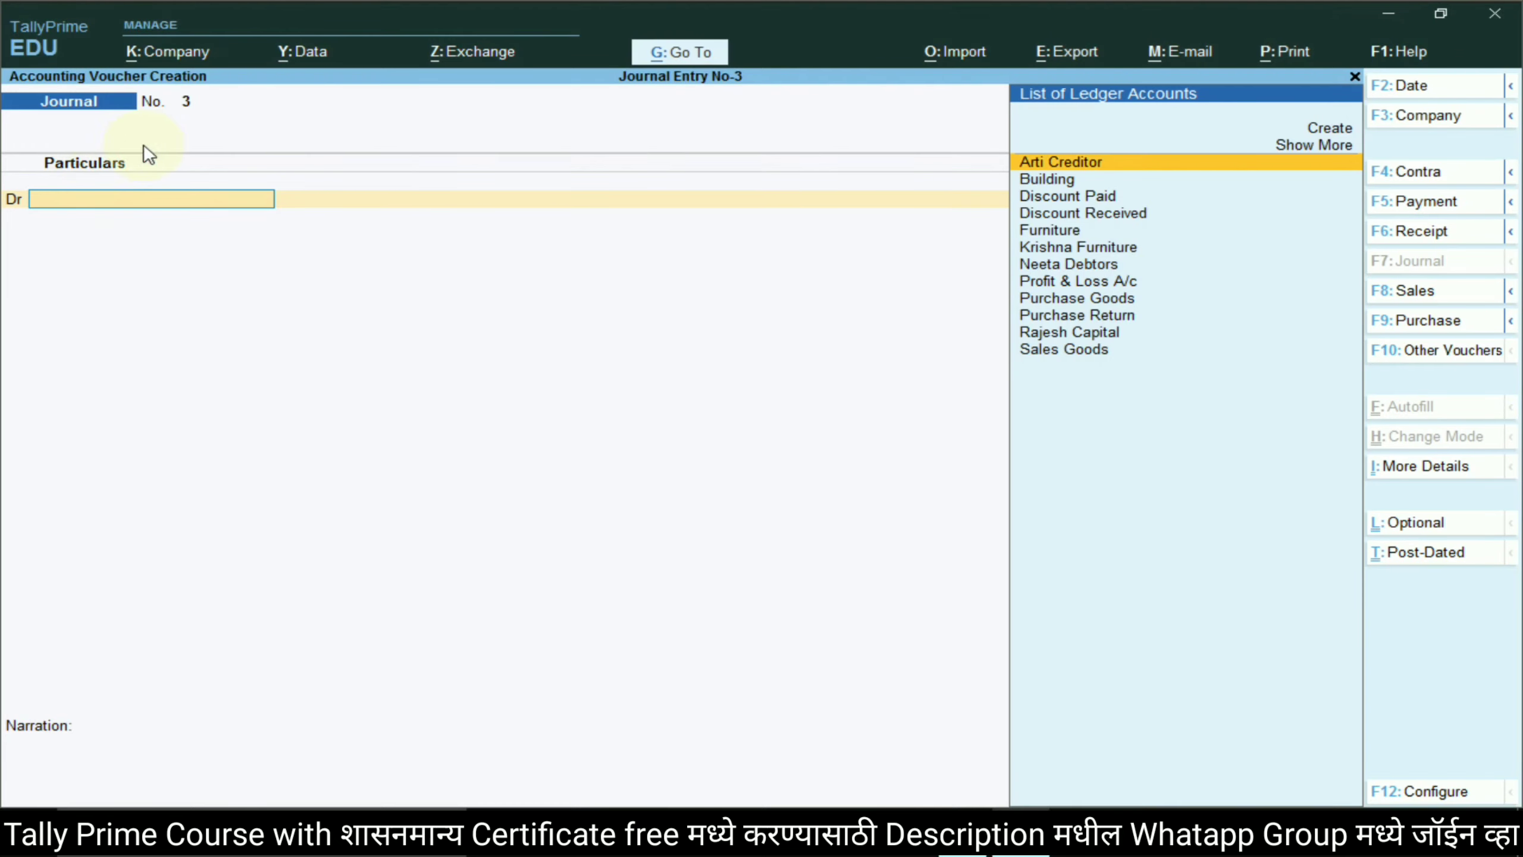
key("alt+Tab")
- Copy the name Sales Return from the Word exercise and create that ledger in TallyPrime under Sales Accounts for the debit line
double_click(578, 375)
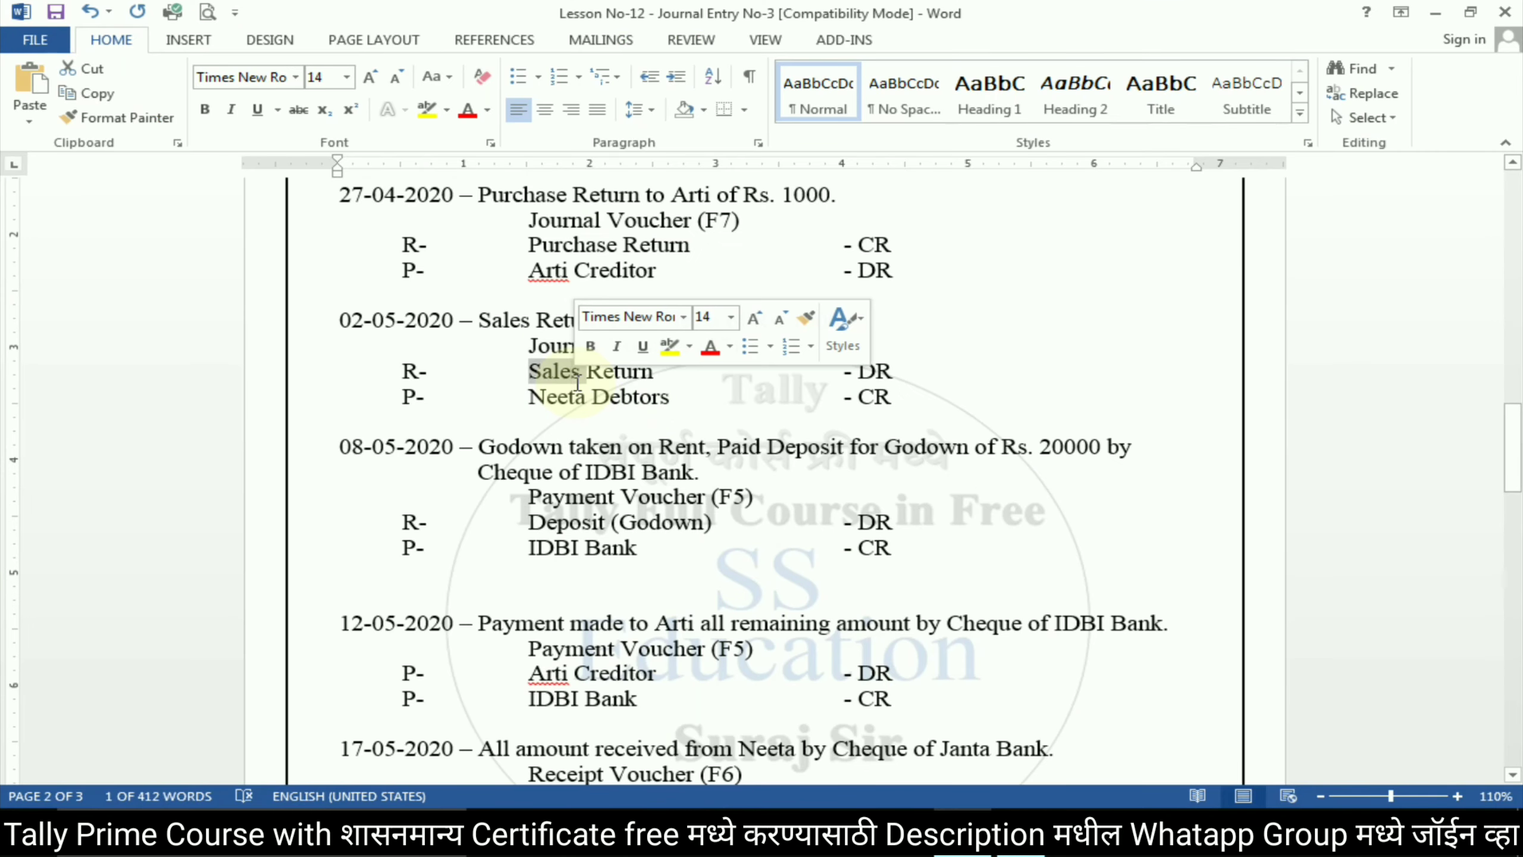
left_click_drag(530, 376, 633, 378)
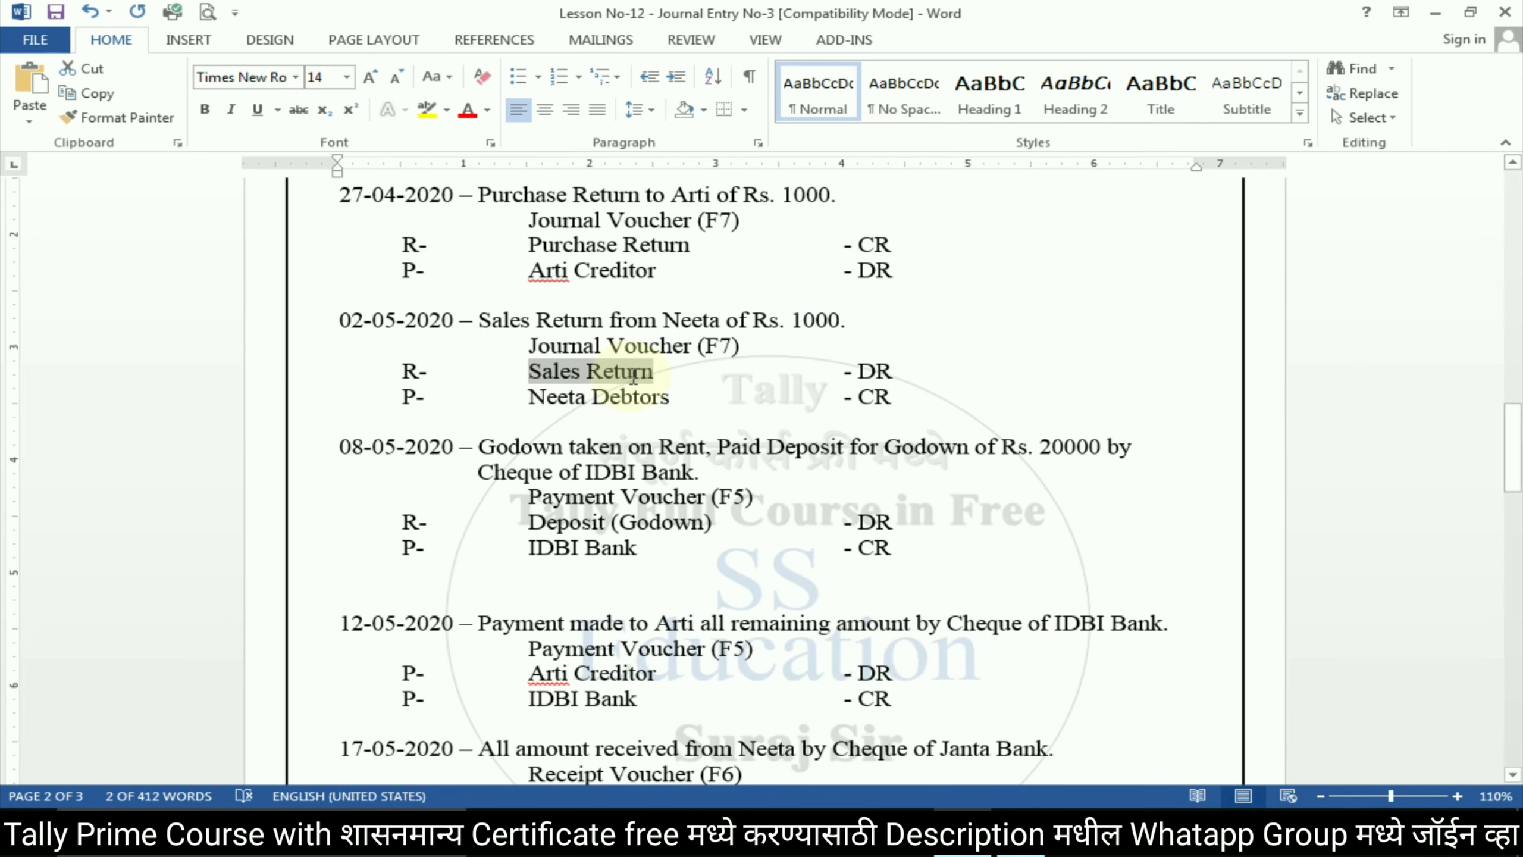
key("alt+Tab")
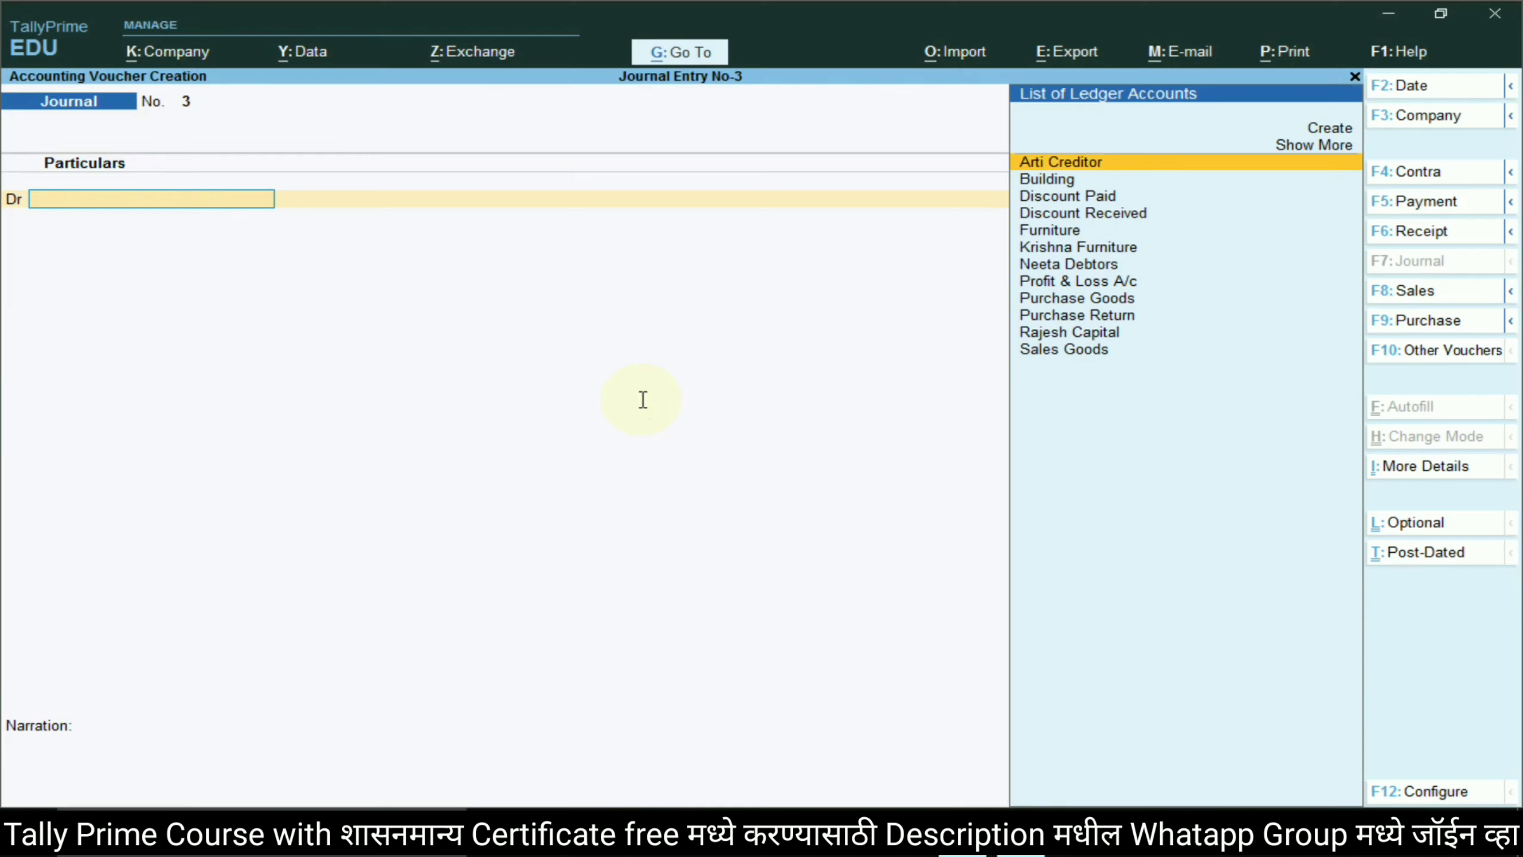
left_click(1330, 130)
key("ctrl+alt+v")
key("Return")
type("Sa")
key("Return")
key("Return")
key("Return")
key("Return")
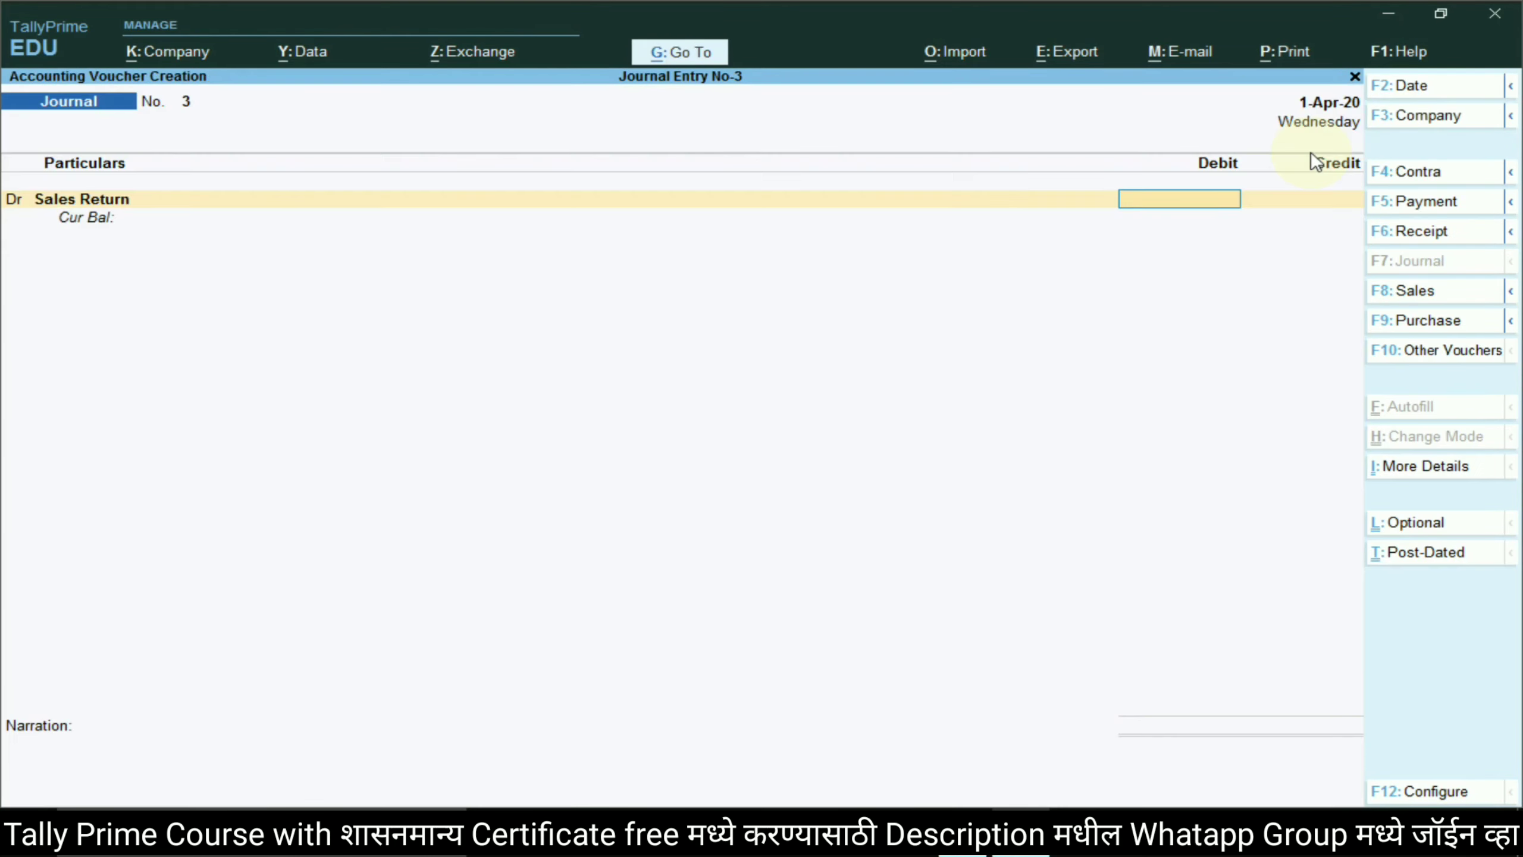
- Debit Sales Return with 1000 in the journal voucher
type("1000")
key("Return")
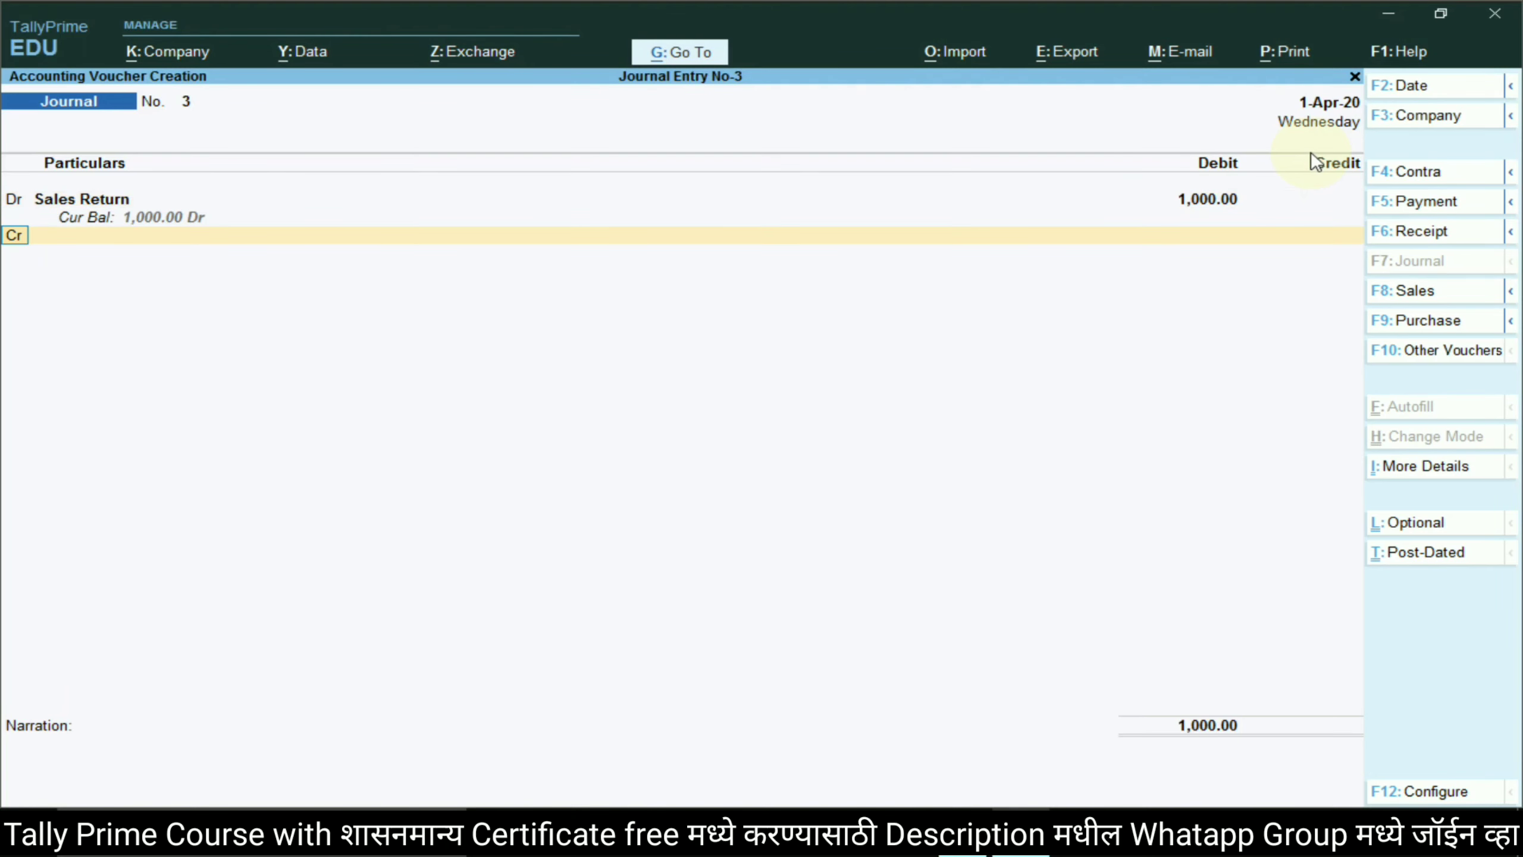
key("Return")
- Check the credit ledger in the Word exercise, credit the debtor with 1000 and save the journal voucher without a narration
key("alt+Tab")
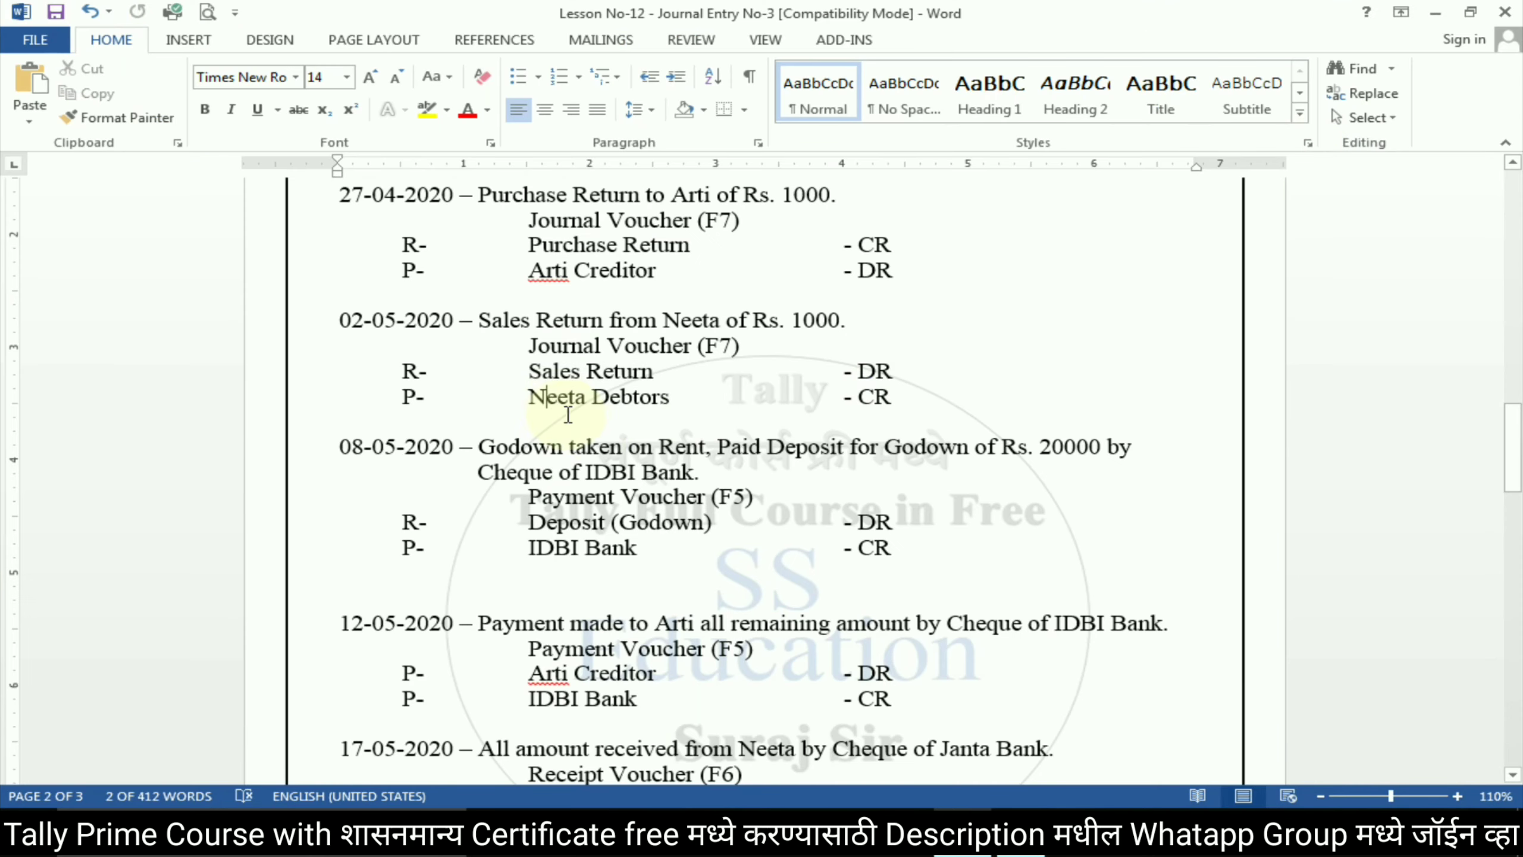
key("alt+Tab")
type("ne")
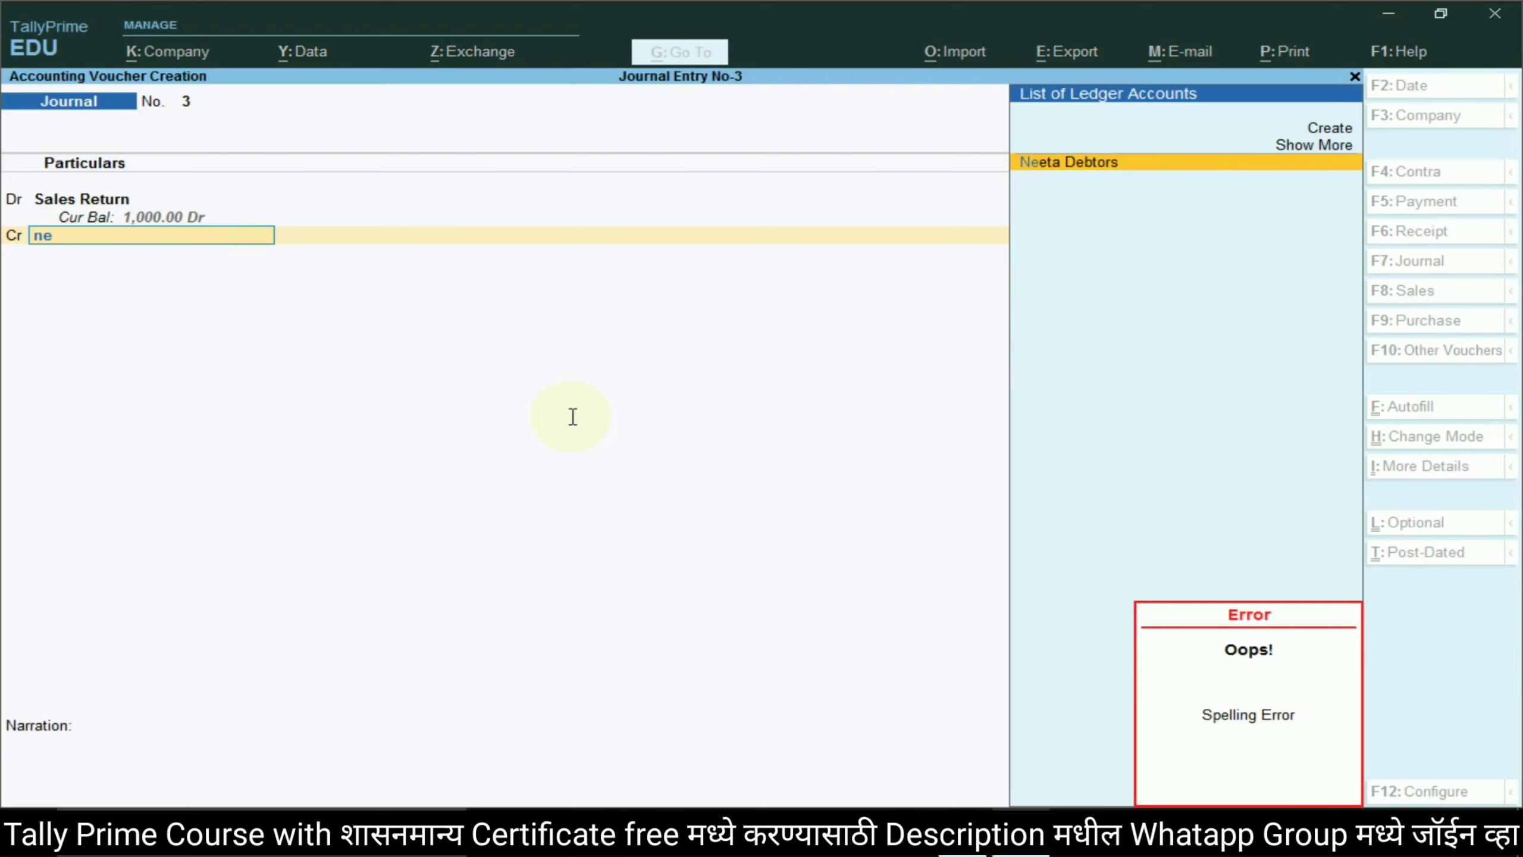
key("Return")
key("Return")
key("Return")
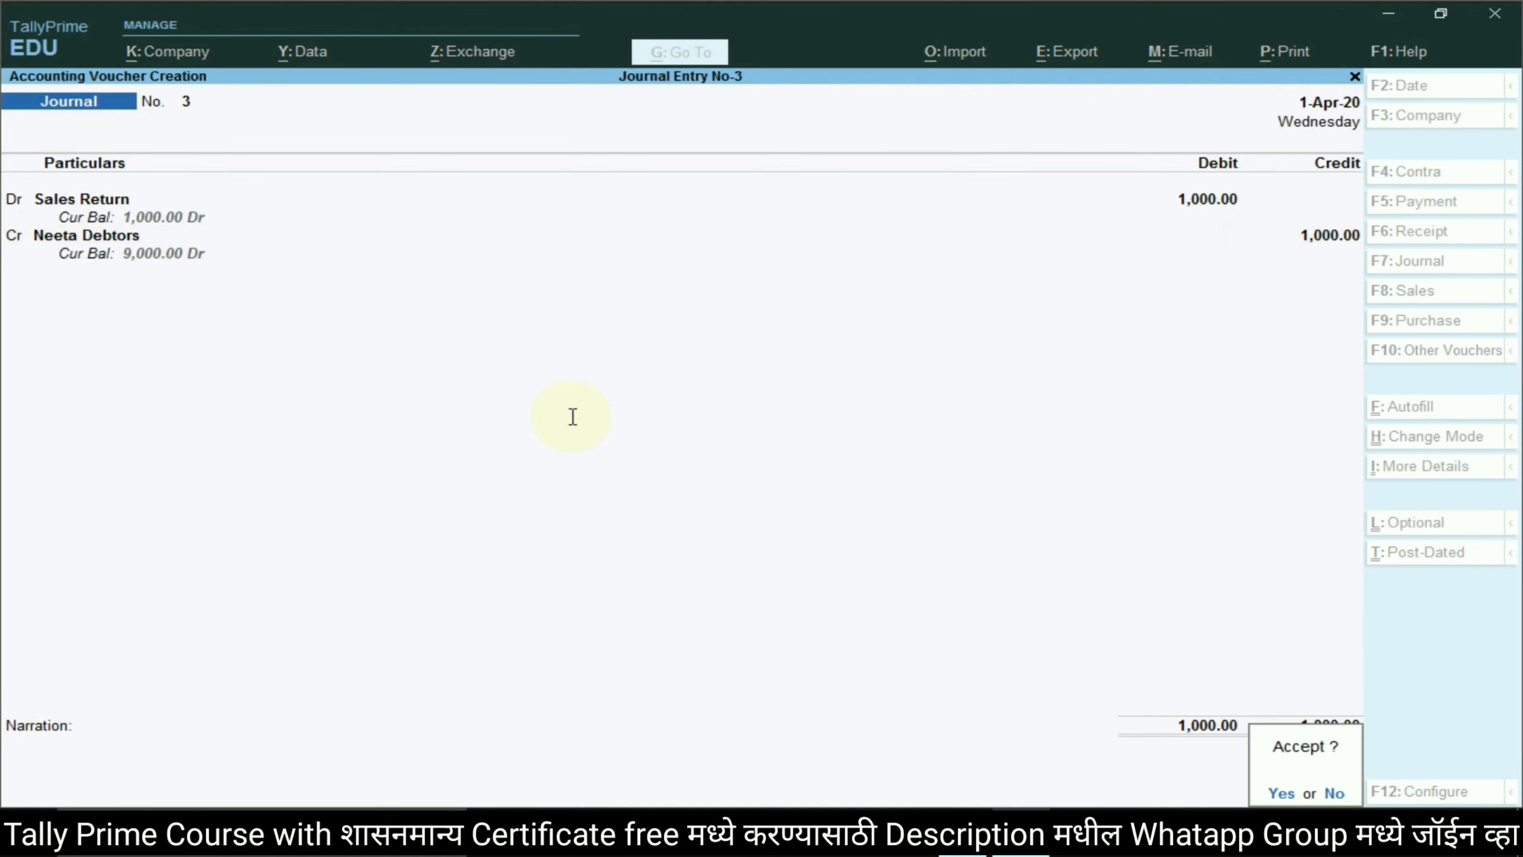
key("Return")
- Read the 08-05-2020 godown deposit entry in the Word exercise and start a payment voucher for it in TallyPrime
key("alt+Tab")
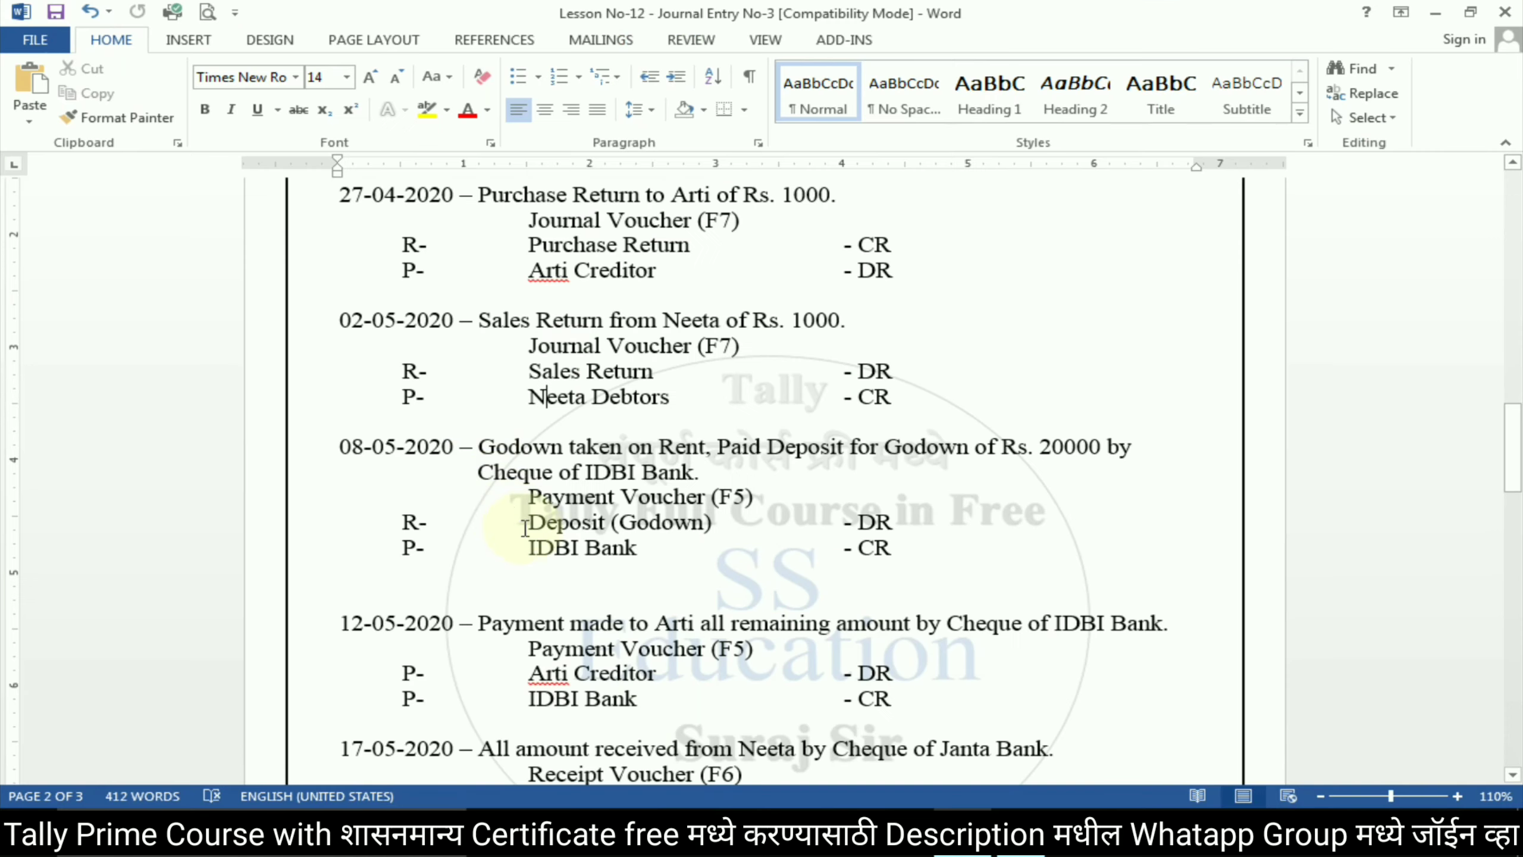
scroll(574, 428, "down", 1)
left_click_drag(527, 389, 760, 390)
key("alt+Tab")
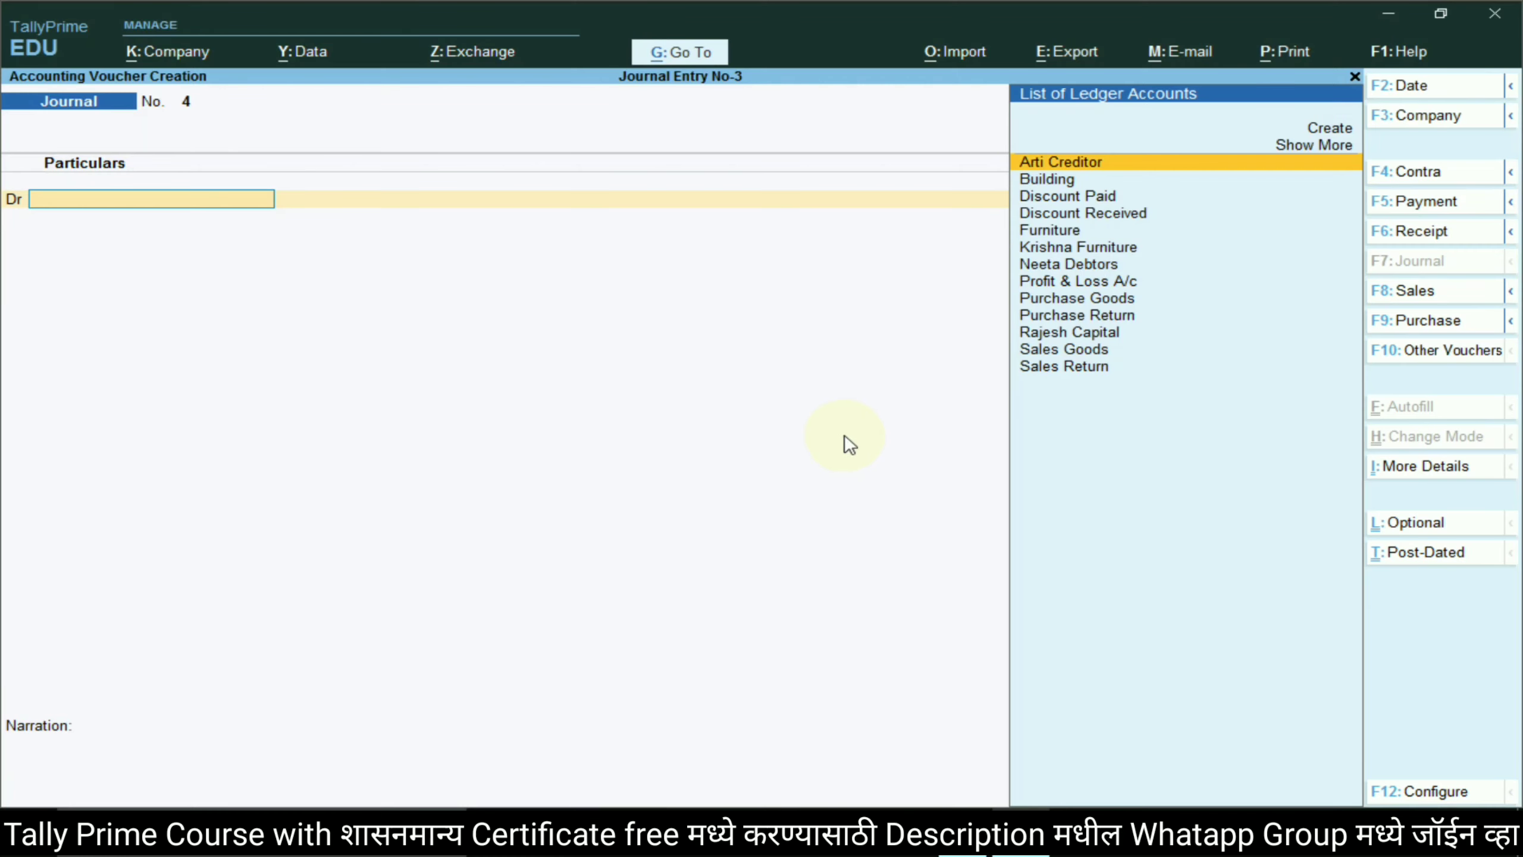
left_click(1406, 201)
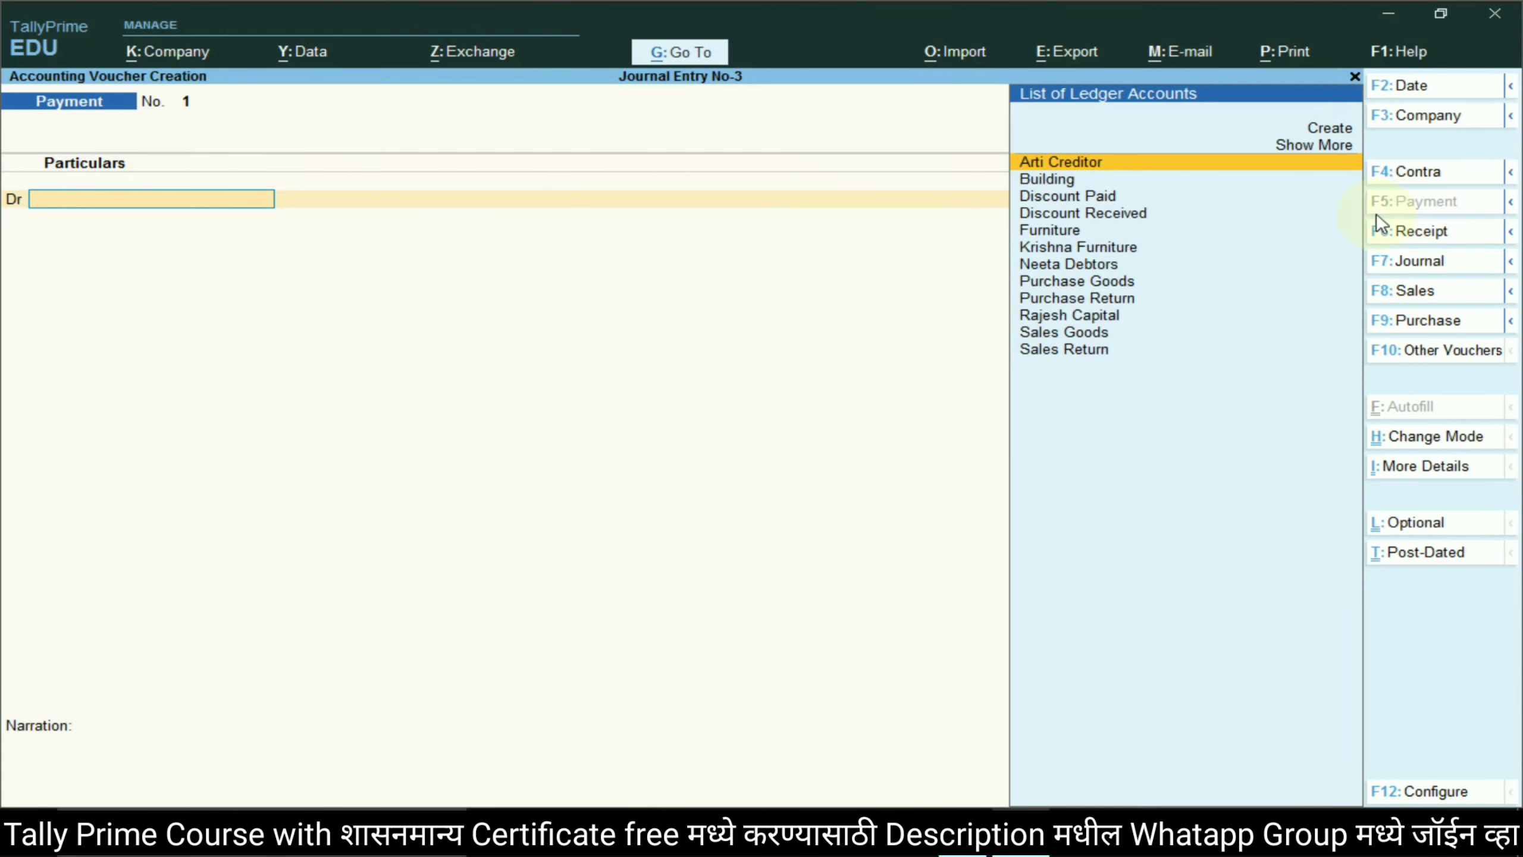
- Copy Deposit (Godown) from the Word exercise and use it as the name of a new ledger in TallyPrime
key("alt+Tab")
left_click_drag(529, 413, 714, 413)
key("ctrl+c")
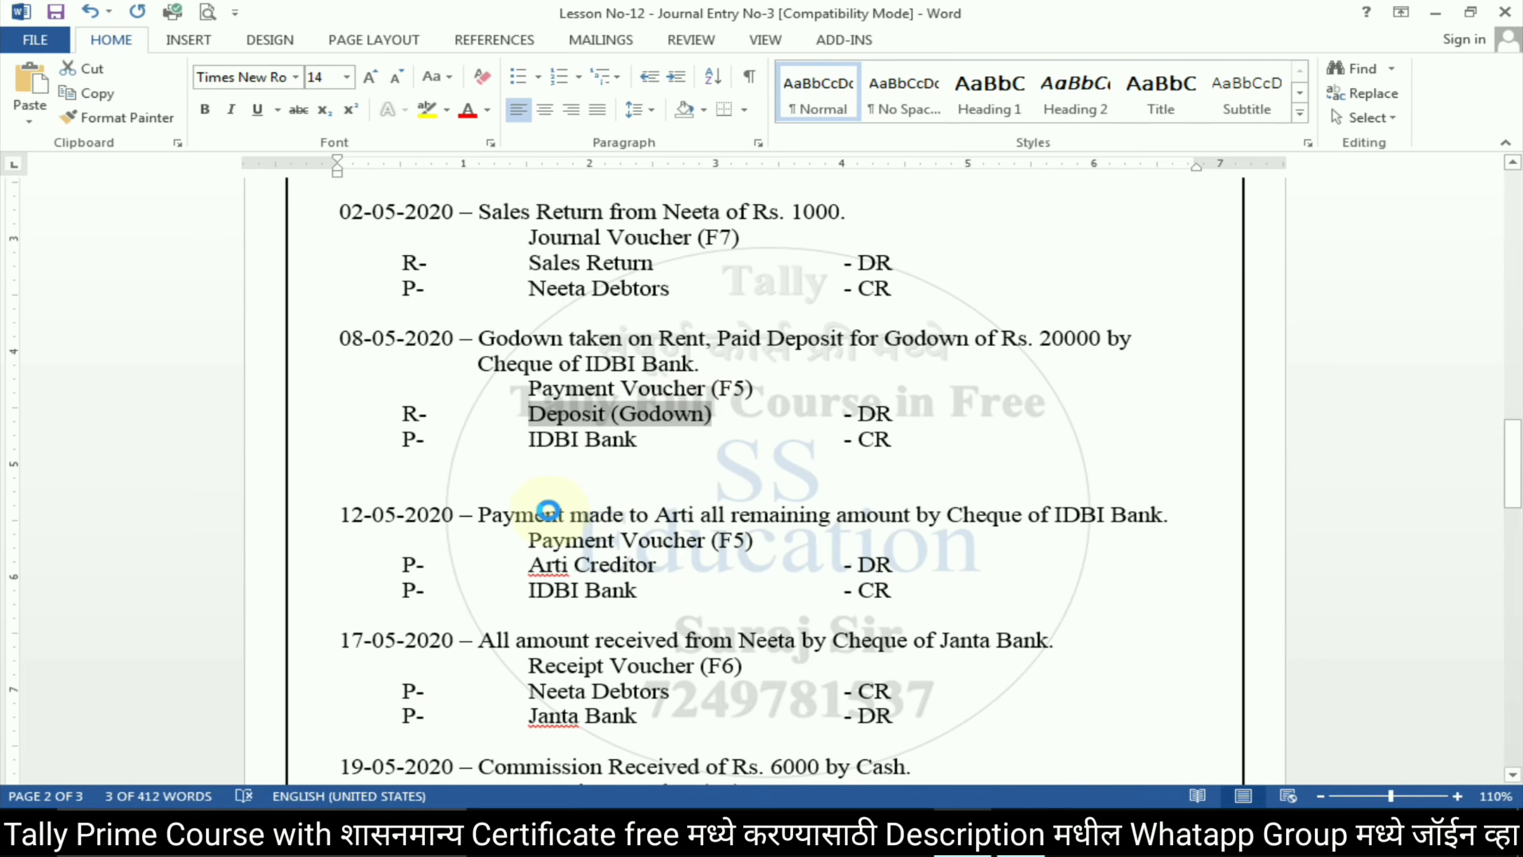
key("alt+Tab")
left_click(1323, 129)
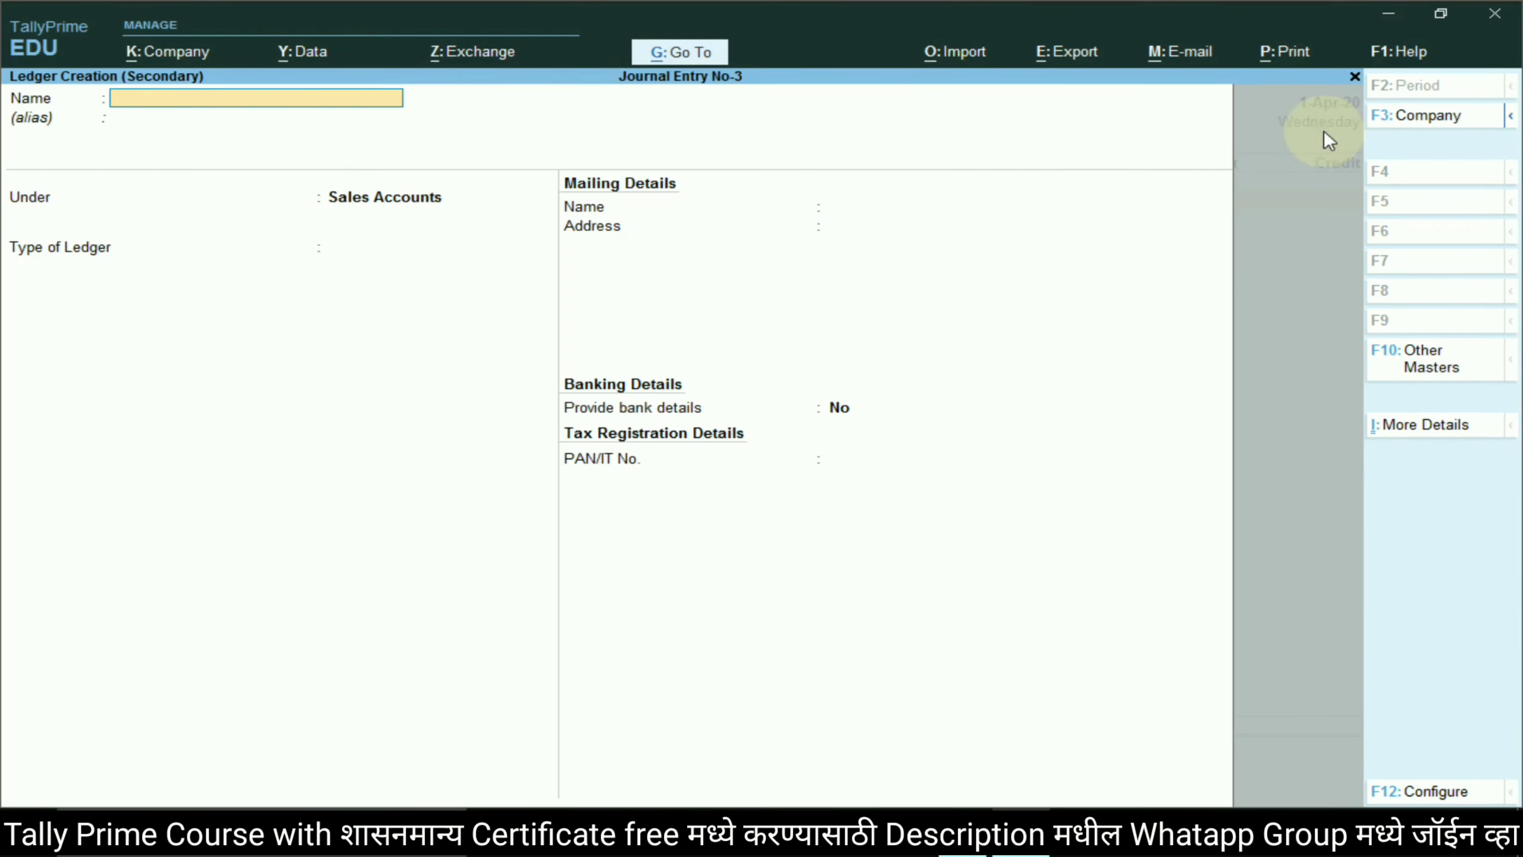
key("ctrl+v")
key("Return")
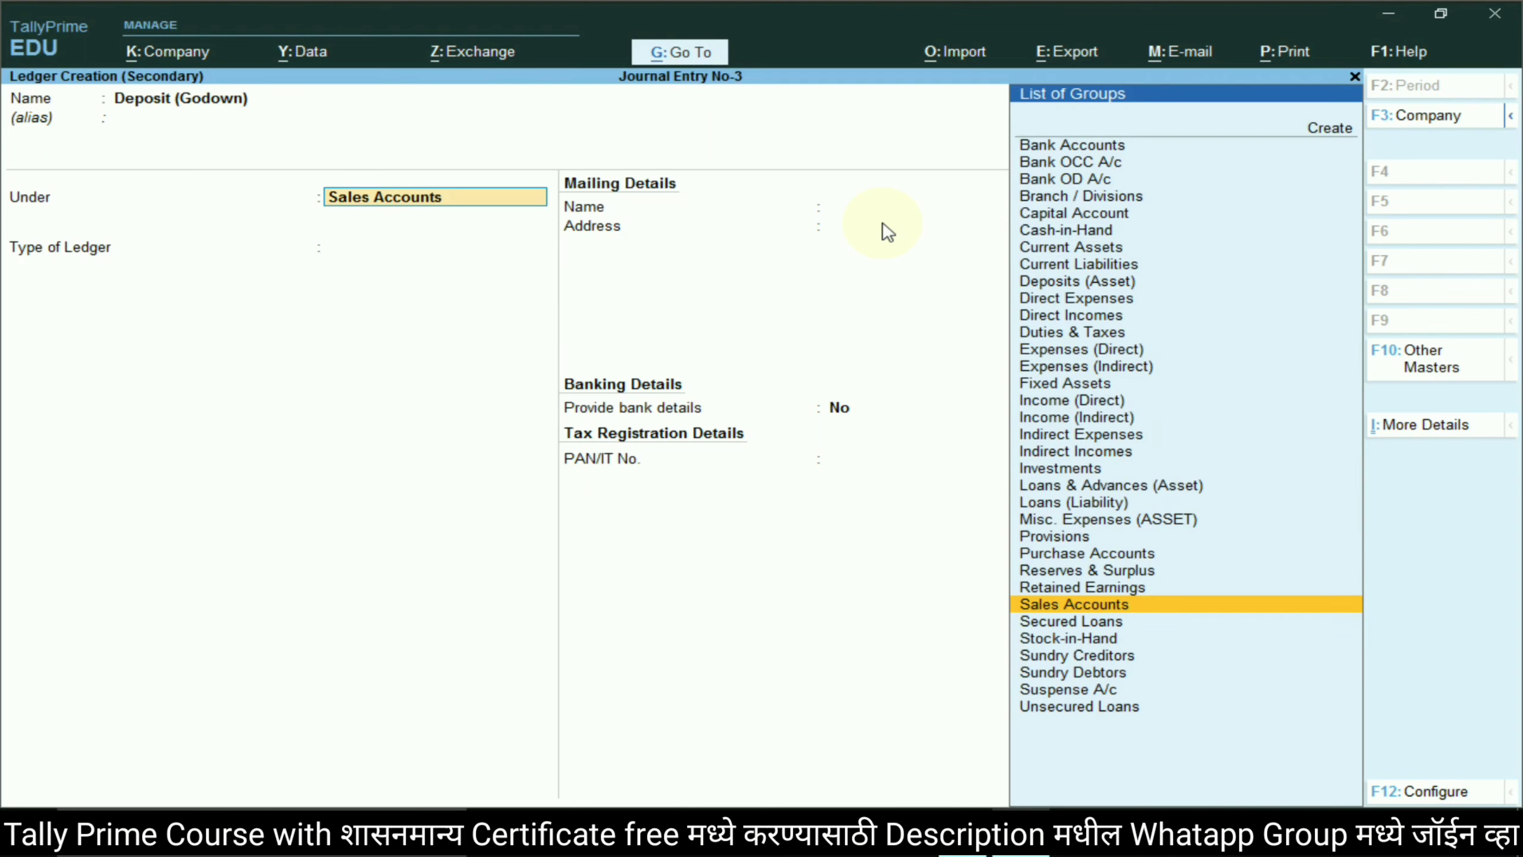
- Place the new godown deposit ledger under the Deposits (Asset) group and save it with the remaining details at their defaults
type("Di")
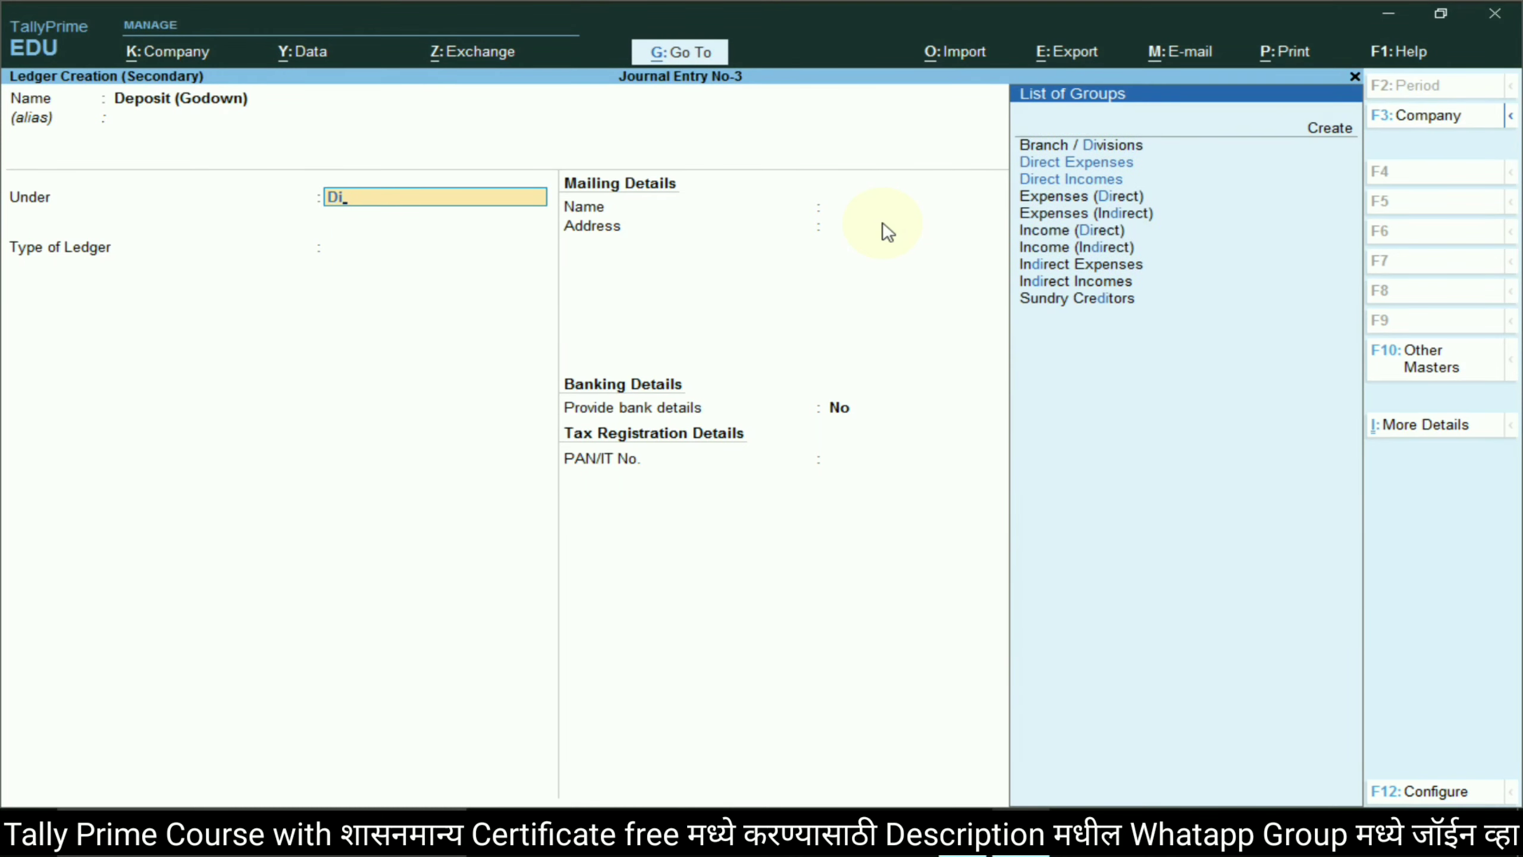
key("Down")
key("Down")
key("Down")
key("Down")
key("Down")
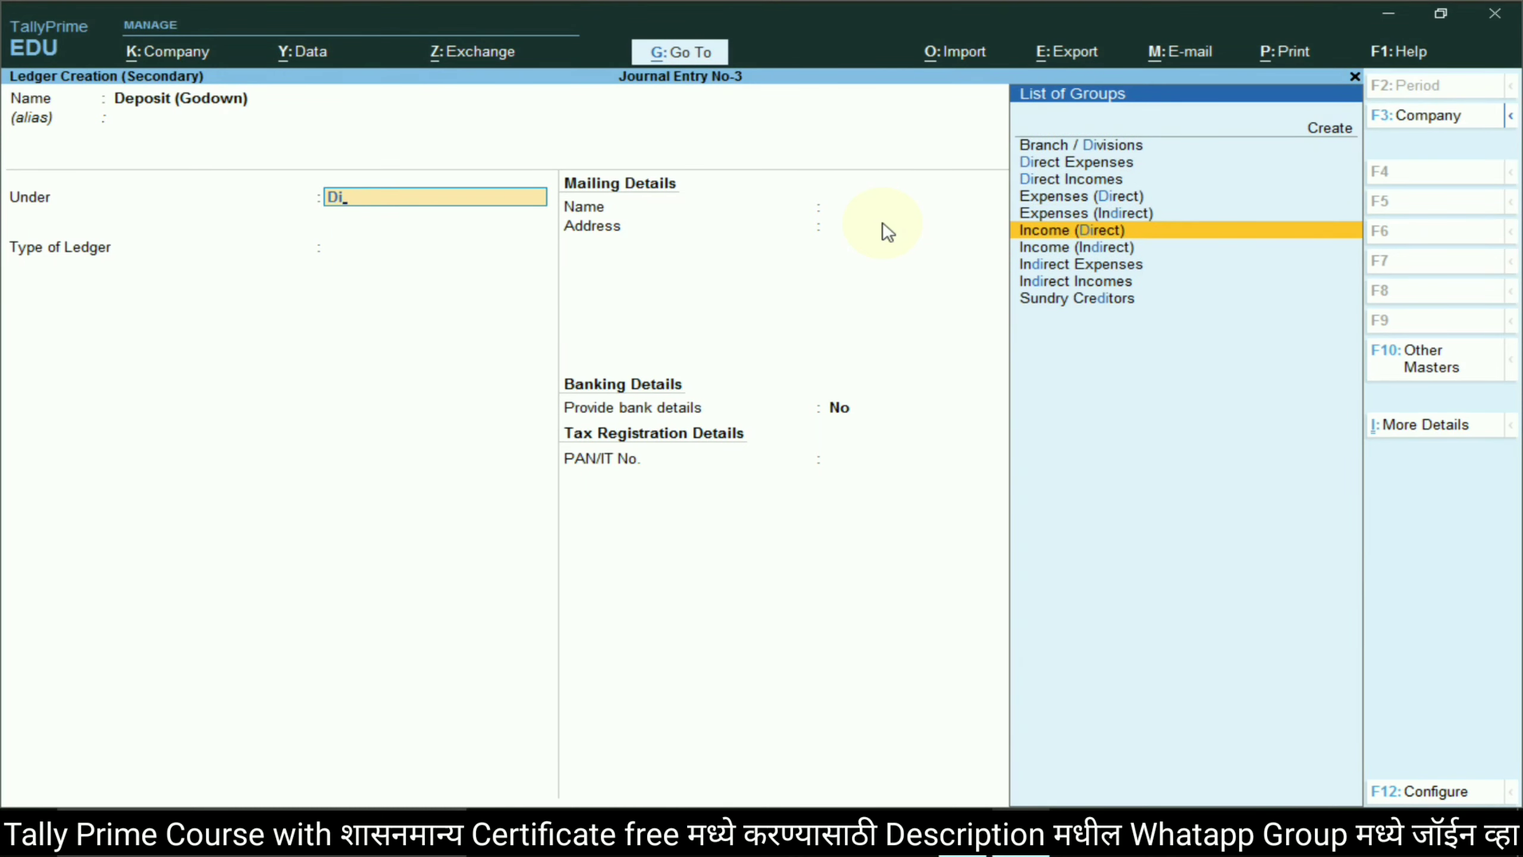
key("Up")
key("BackSpace")
type("e")
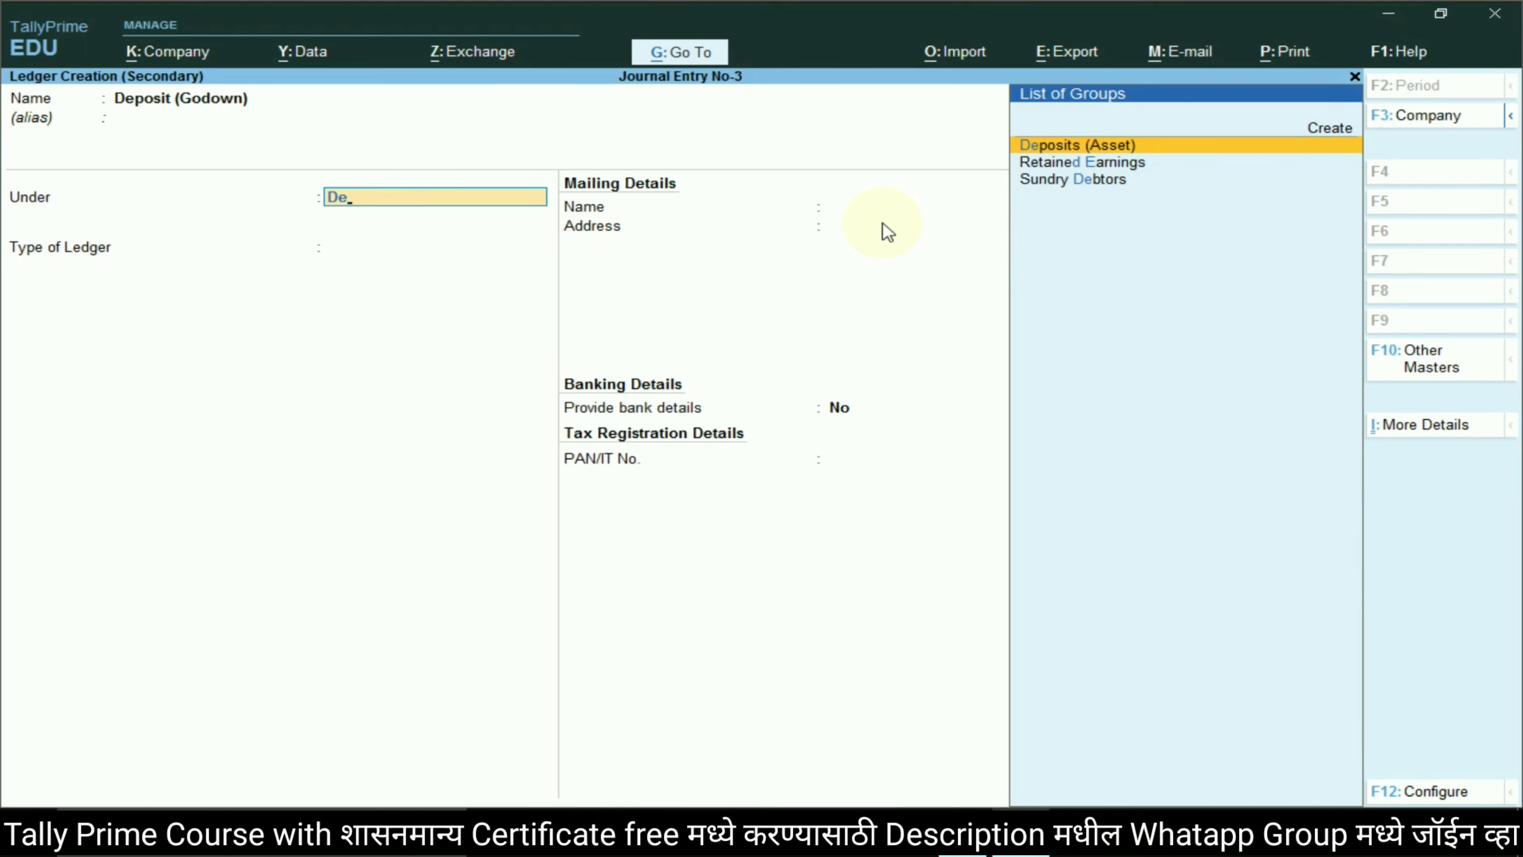
key("Return")
key("Return")
key("Return")
key("Return")
key("Return")
key("Return")
key("Return")
key("Return")
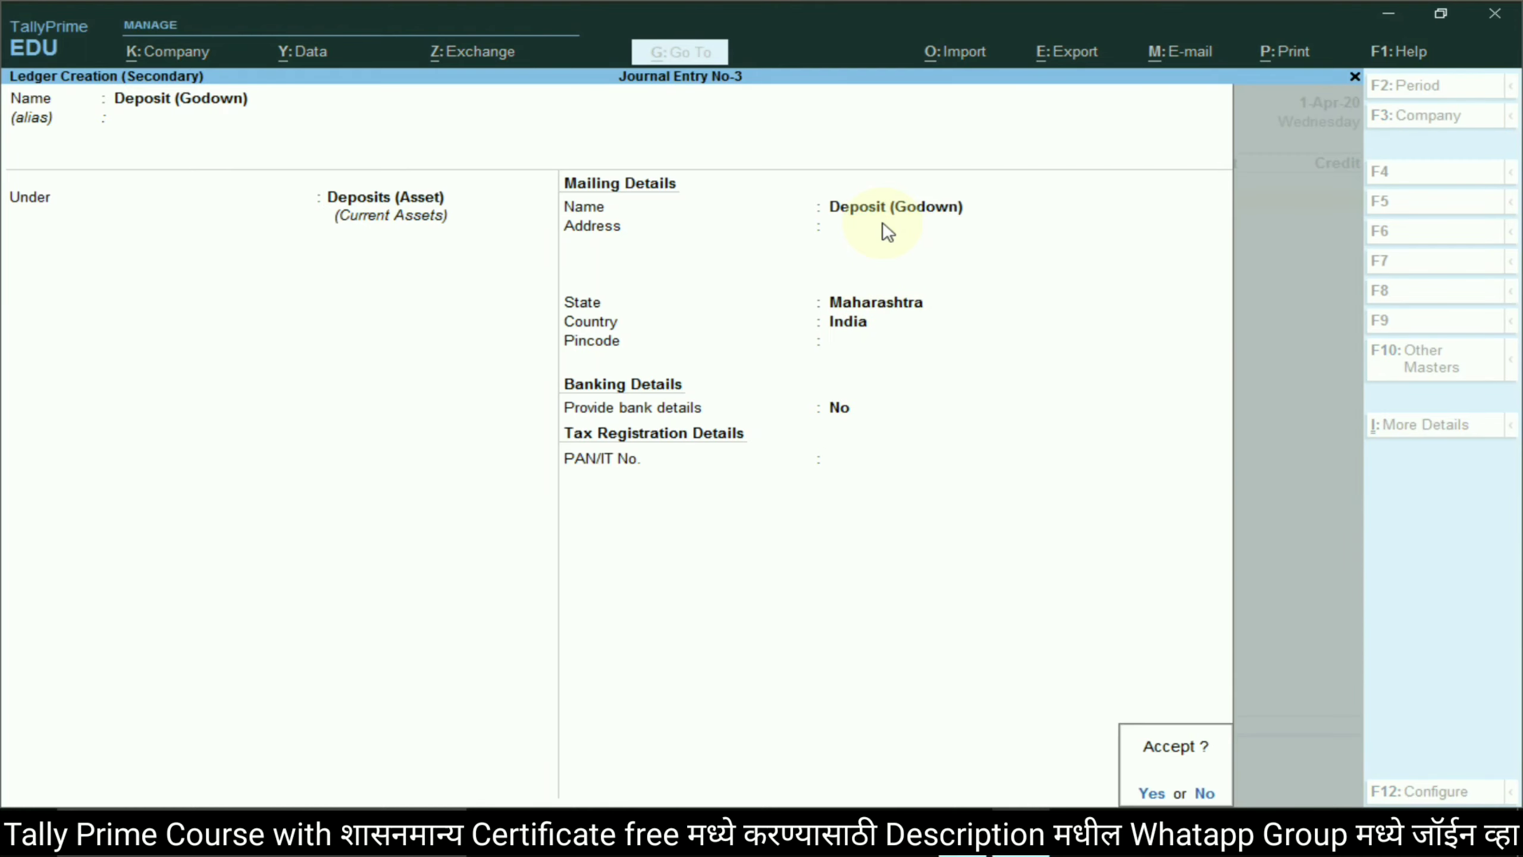
key("Return")
- Debit Deposit (Godown) with 20000 in the payment voucher and check the entry's credit ledger in the Word exercise
key("alt+Tab")
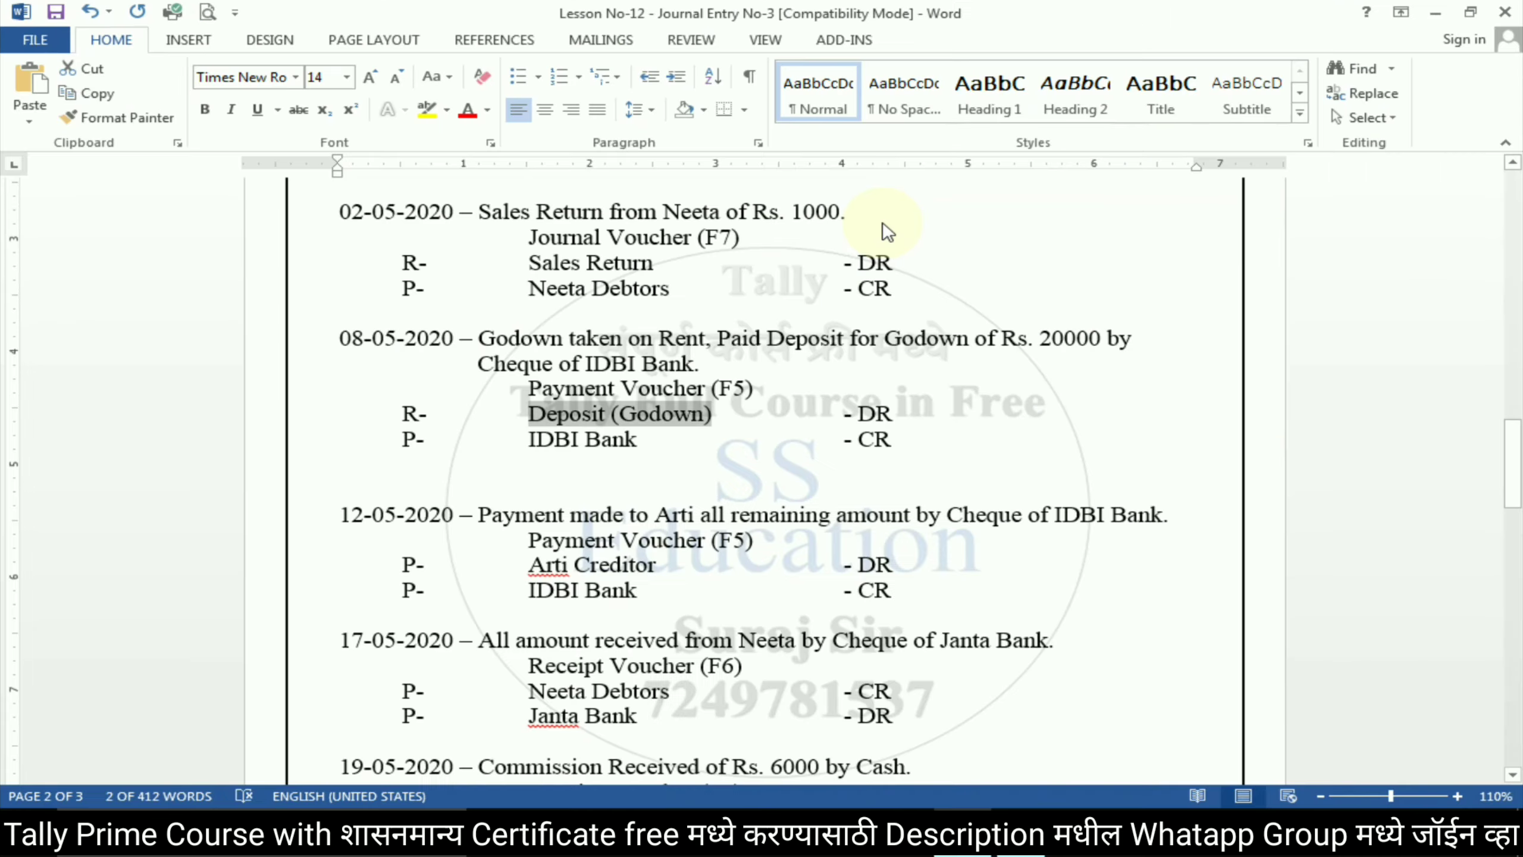
key("alt+Tab")
type("2")
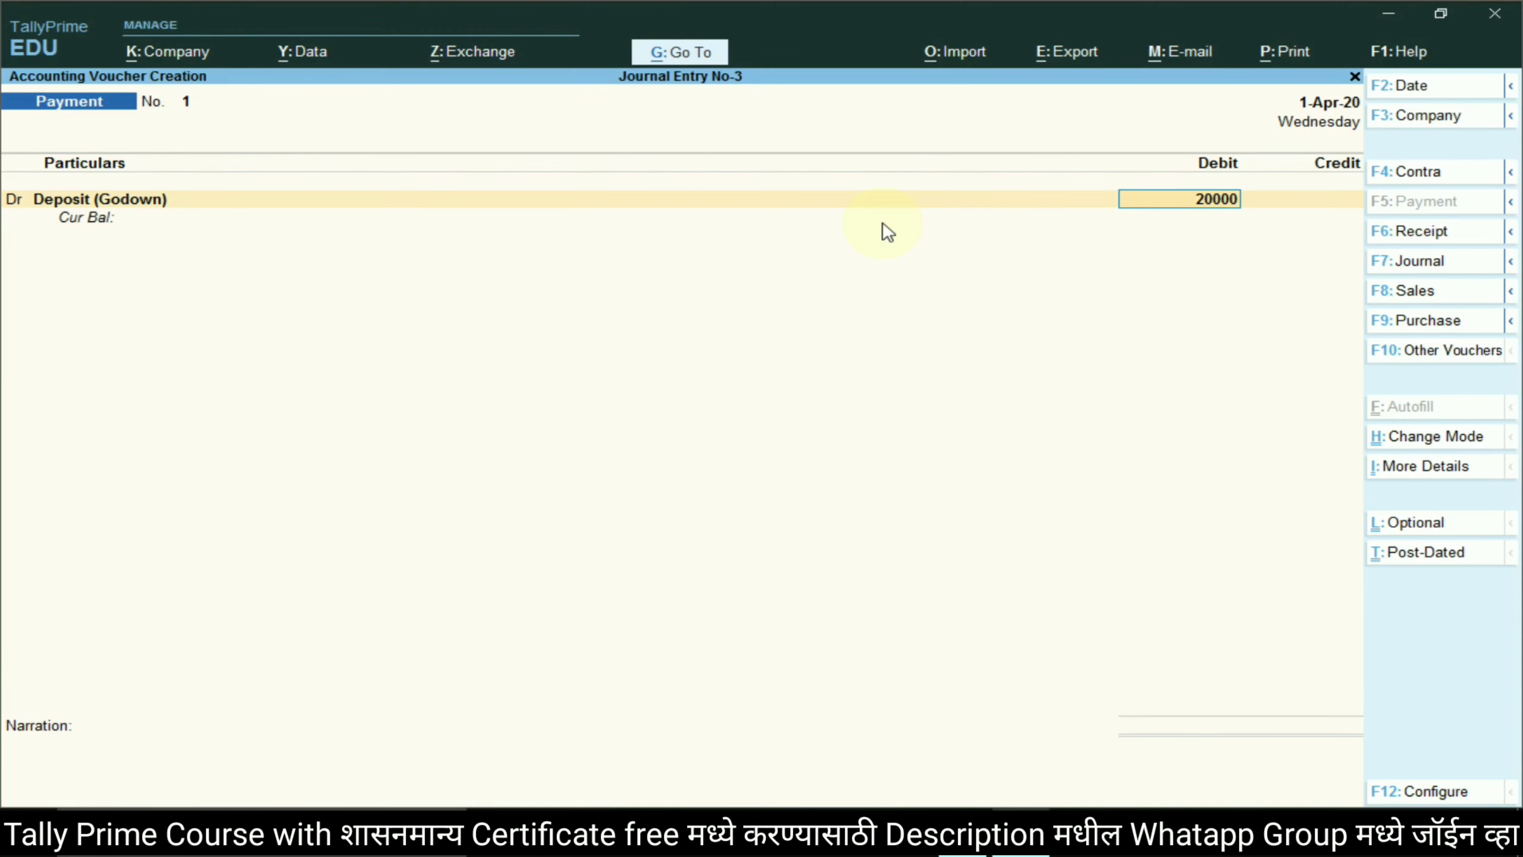
key("Return")
key("Return")
key("alt+Tab")
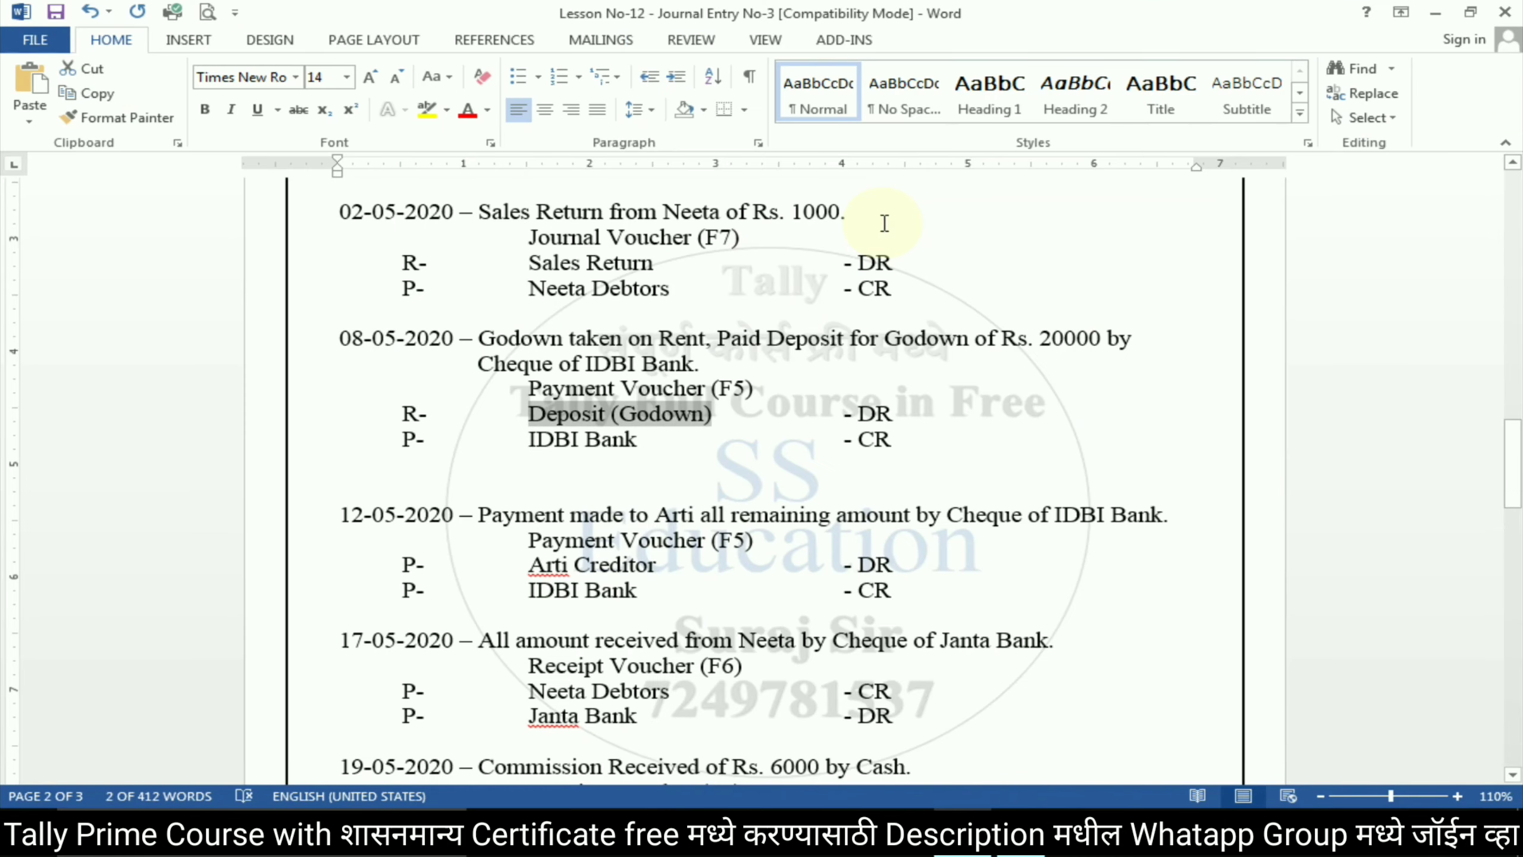
key("alt+Tab")
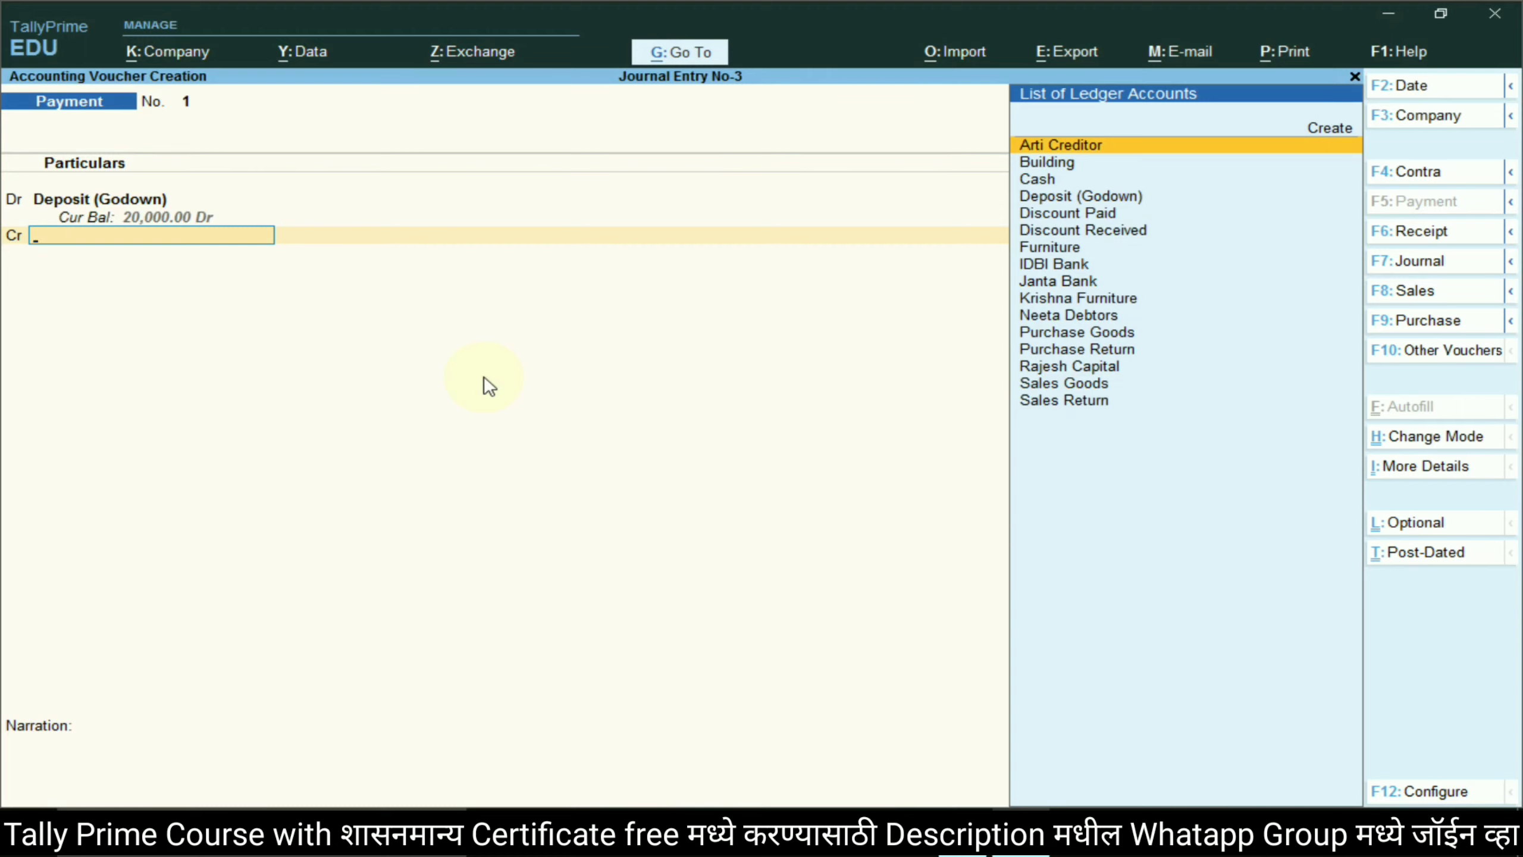
- Credit IDBI Bank with 20000 in the payment voucher and save it with the bank allocation details at their defaults
type("id")
key("Return")
key("Return")
key("Return")
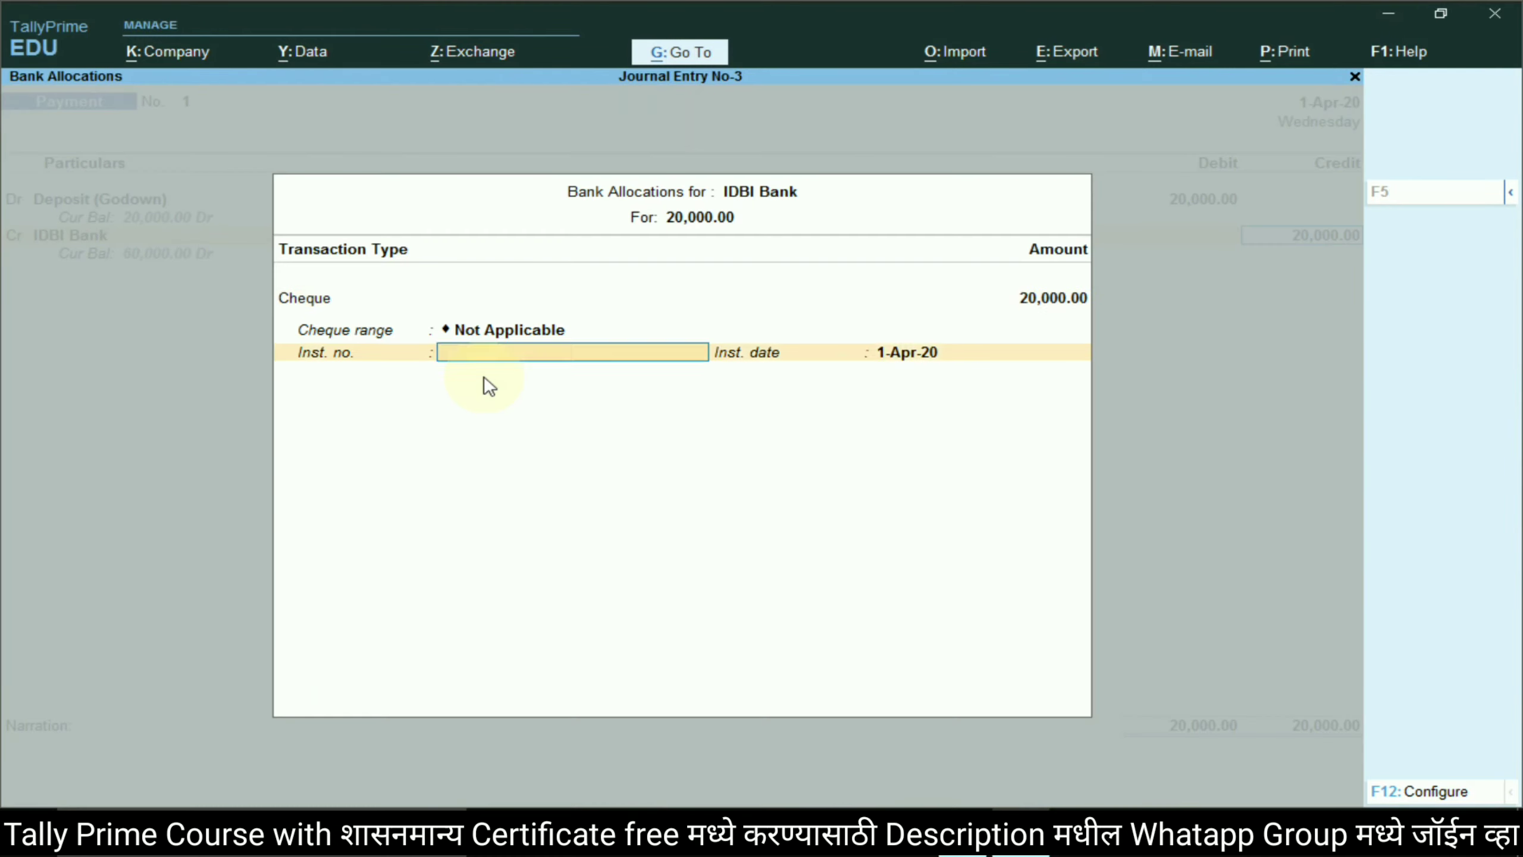
key("Return")
key("Return")
key("Return")
key("Return")
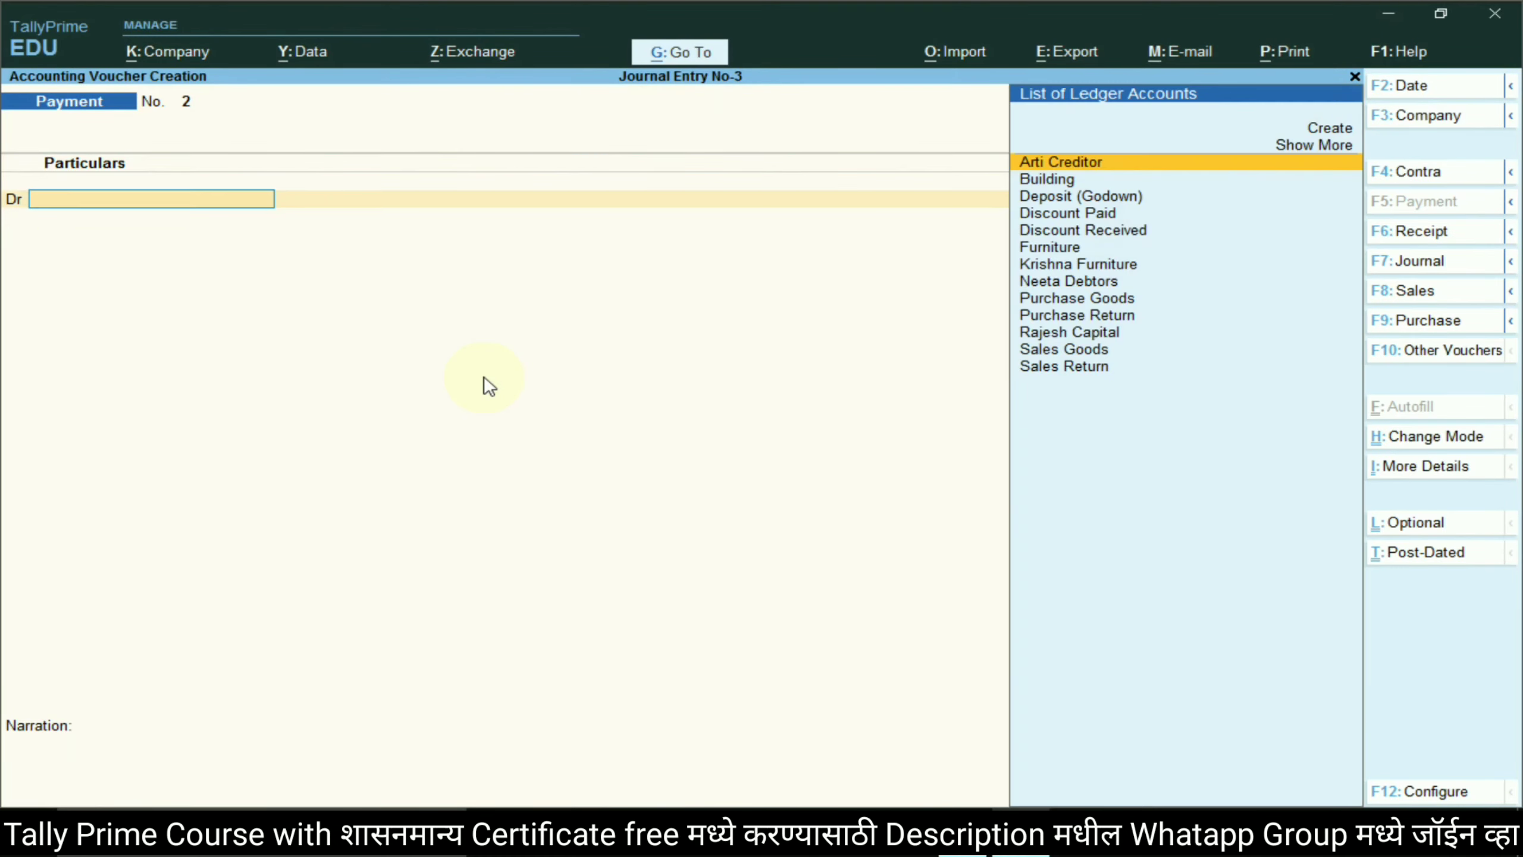
- Read the 12-05-2020 entry in the Word exercise for its voucher type, ledgers and amount, comparing it with the open payment voucher in TallyPrime
key("alt+Tab")
scroll(527, 507, "down", 1)
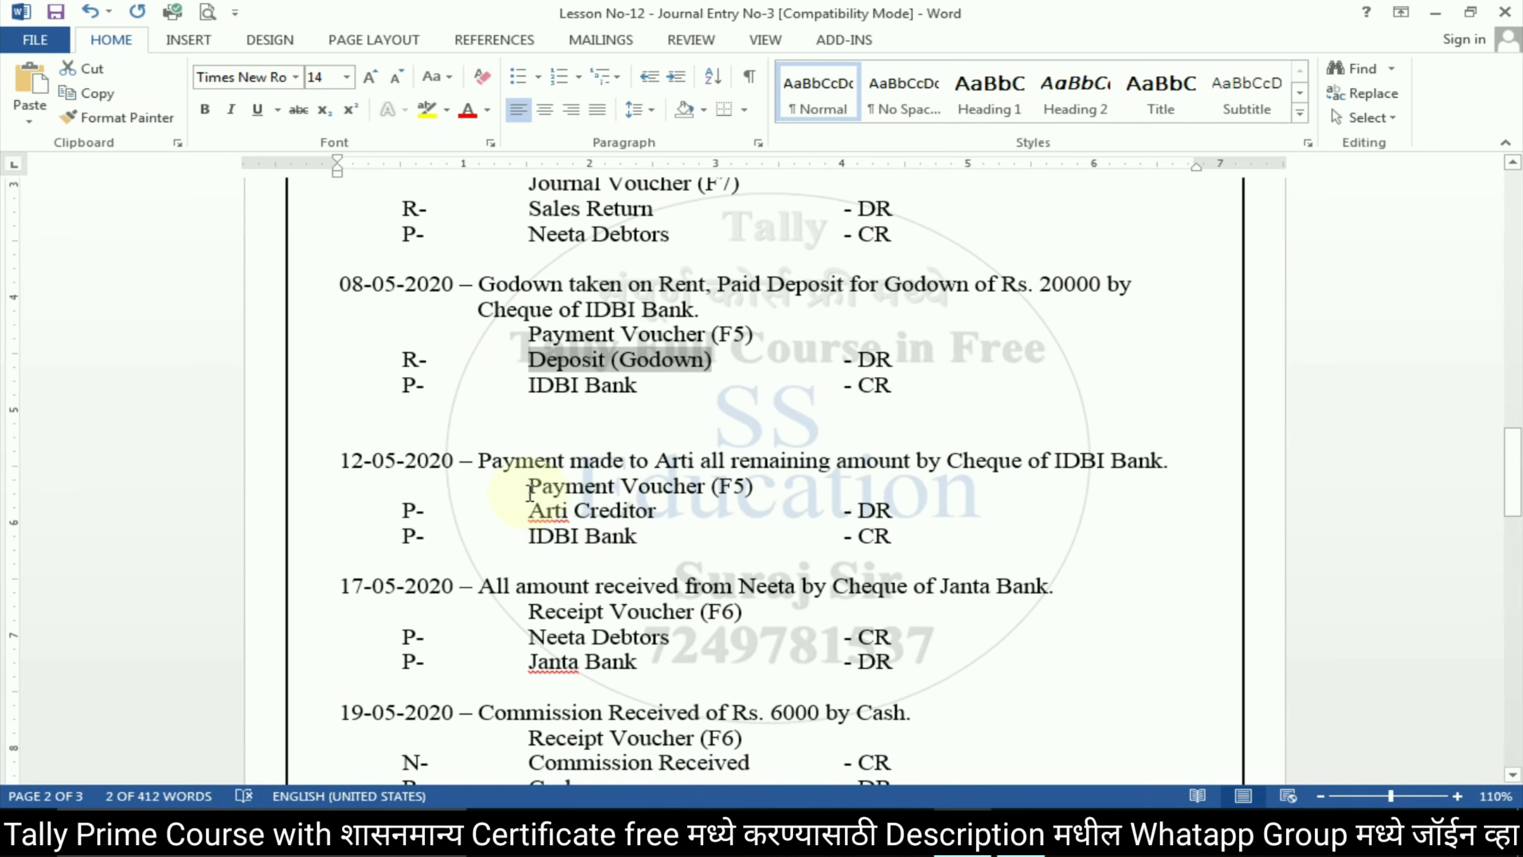
left_click_drag(528, 486, 762, 488)
key("alt+Tab")
key("alt+Tab")
key("alt+Tab")
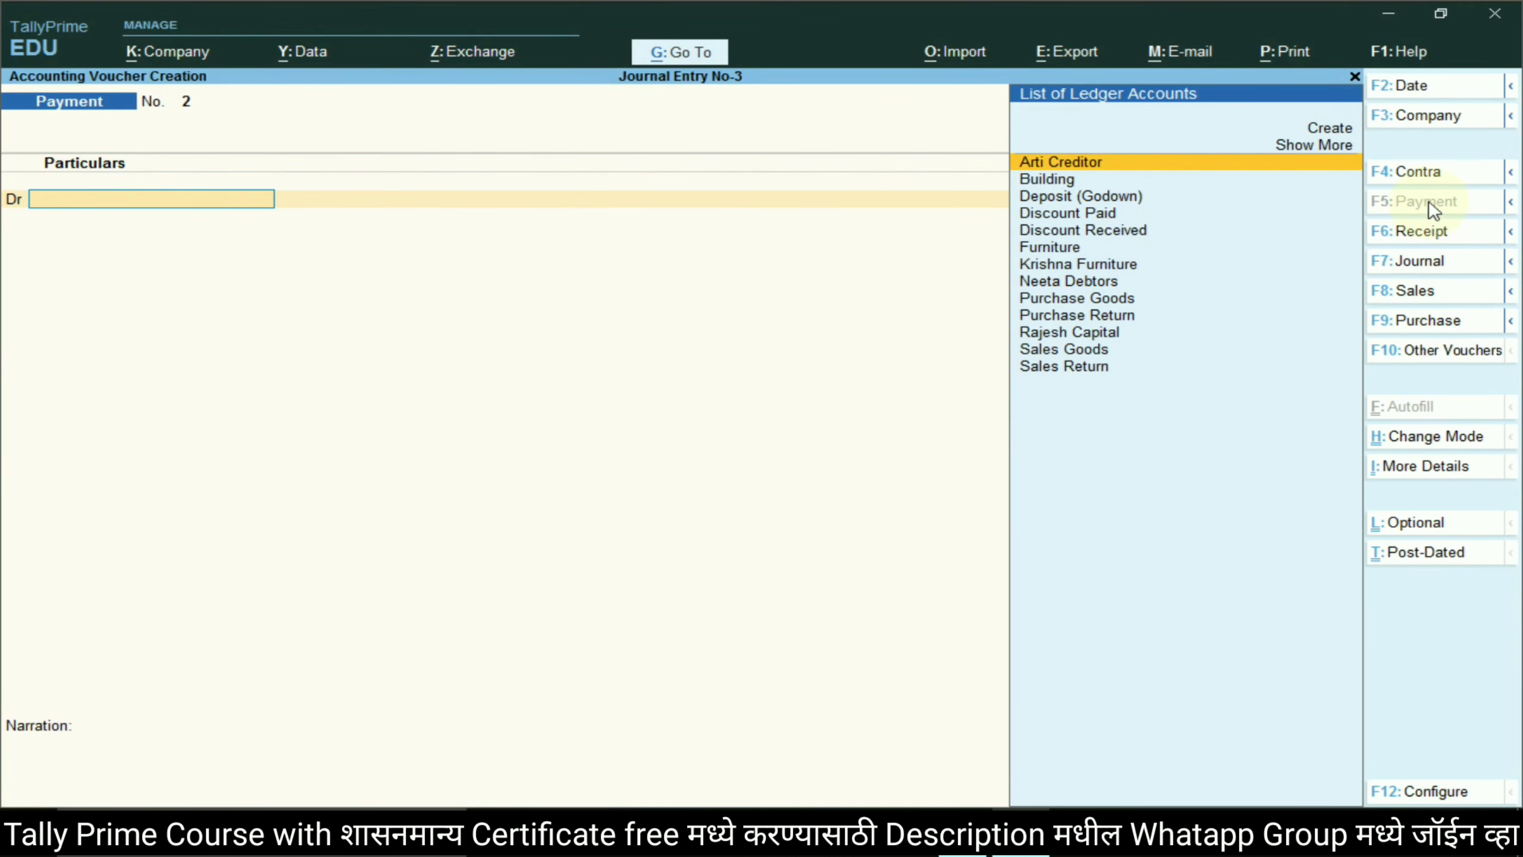
key("alt+Tab")
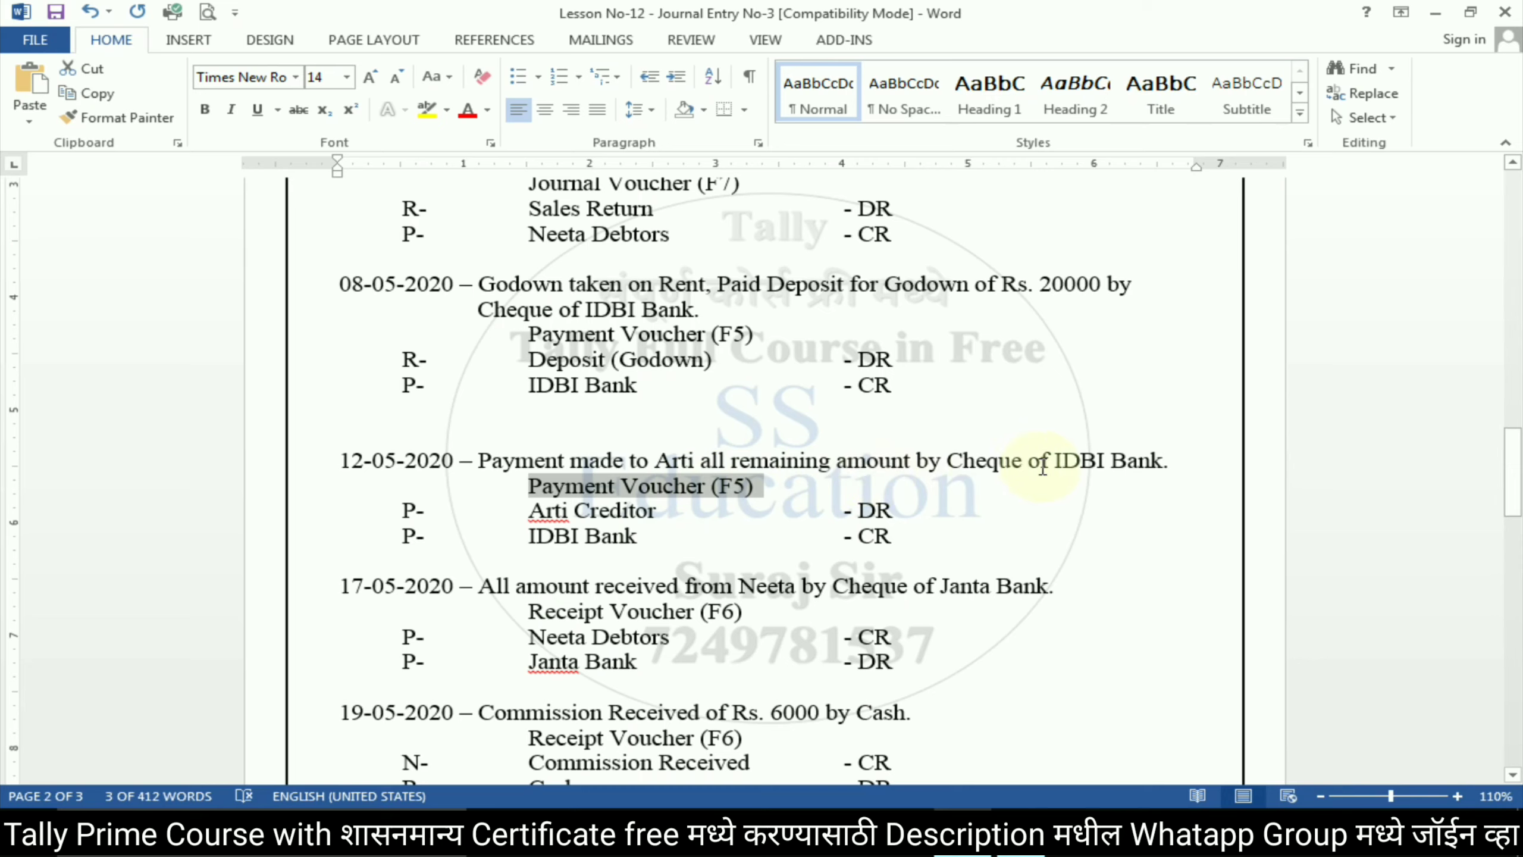
left_click_drag(711, 459, 915, 460)
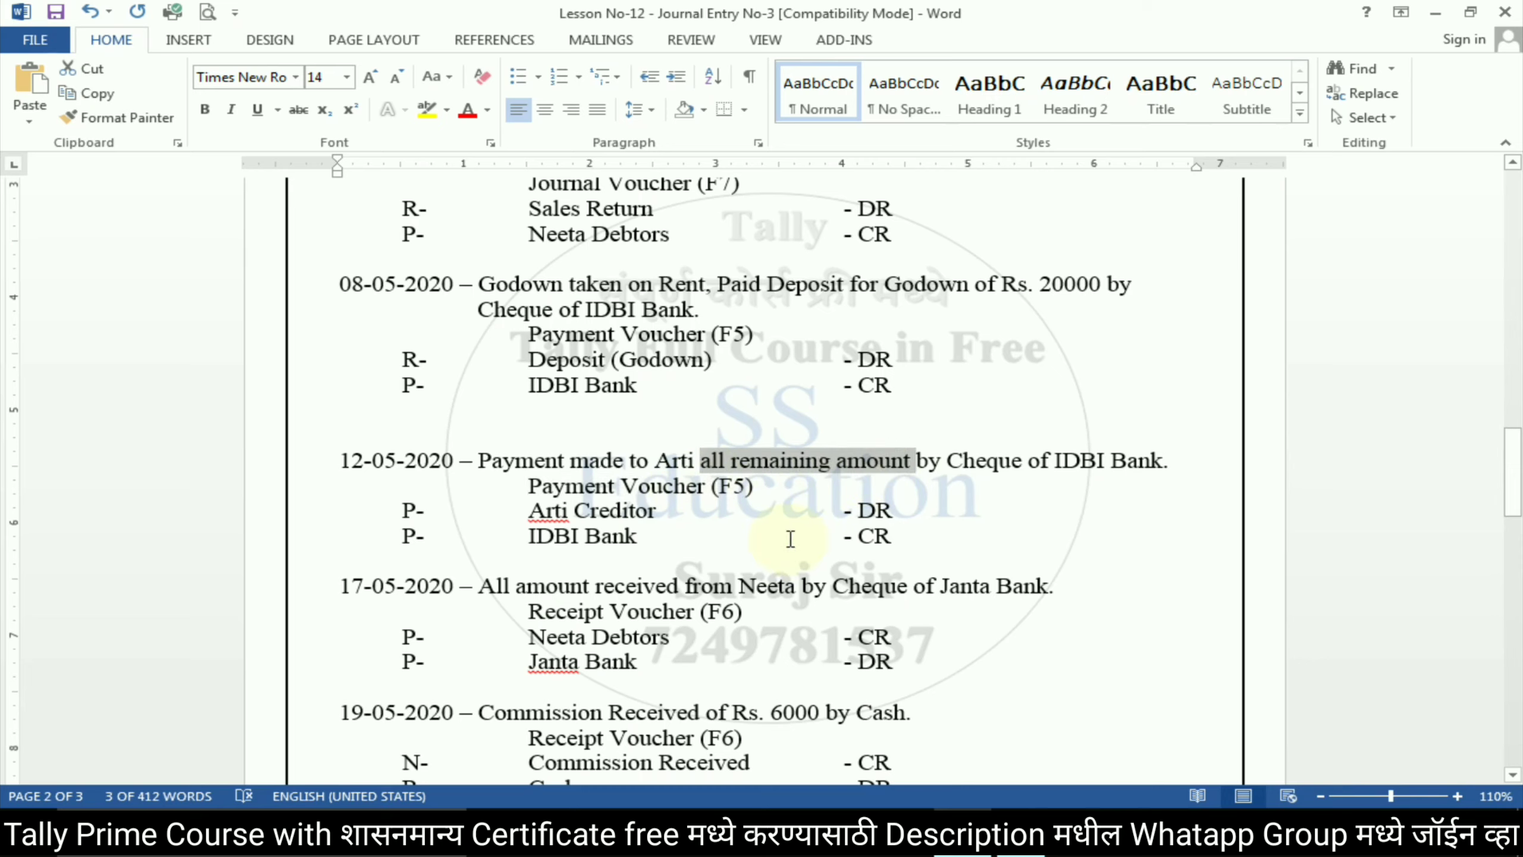
key("alt+Tab")
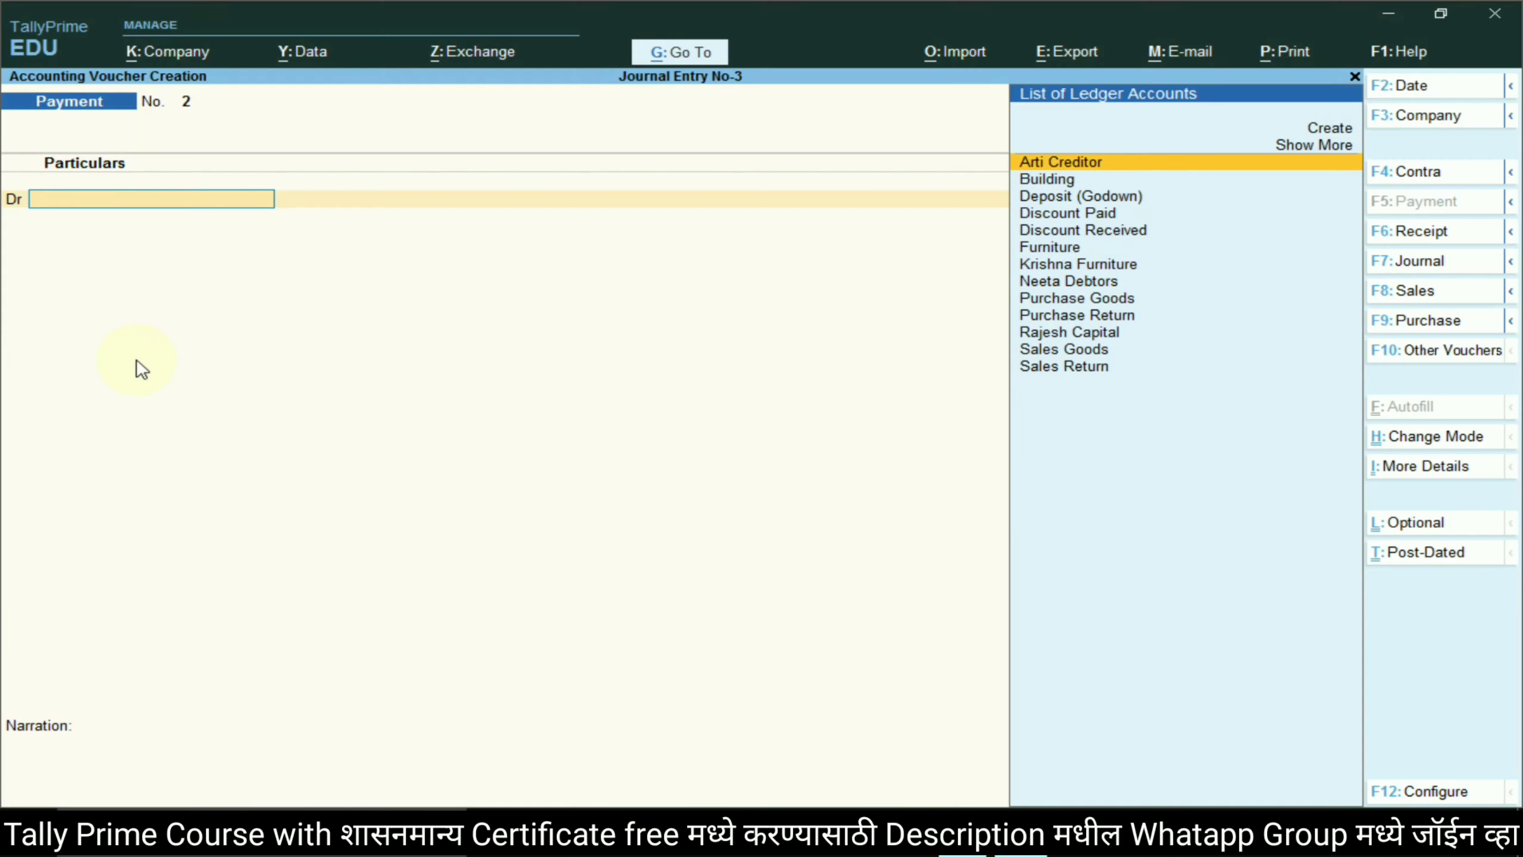
key("alt+Tab")
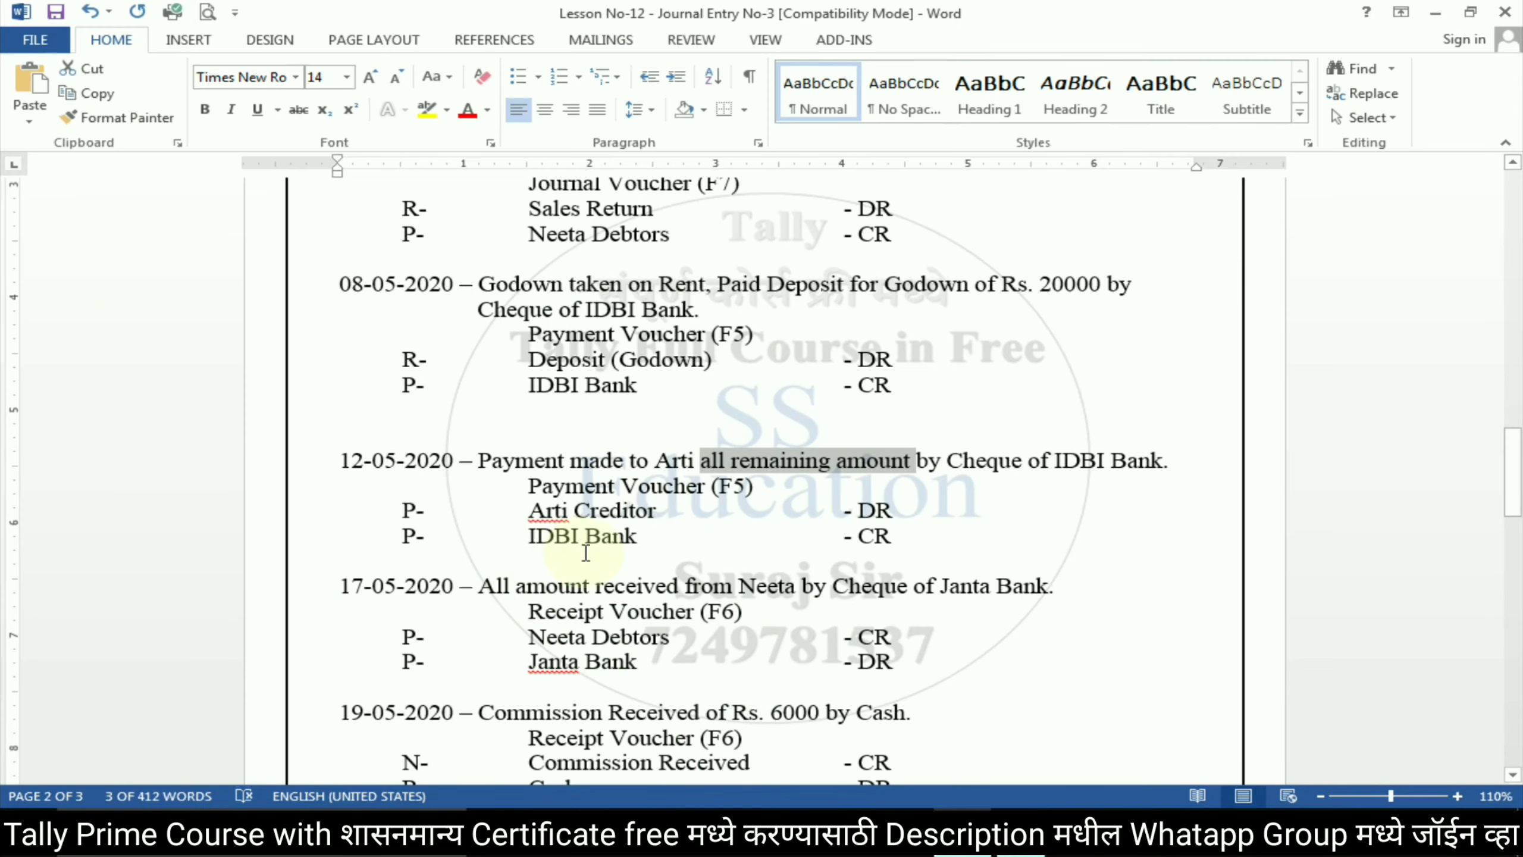
key("alt+Tab")
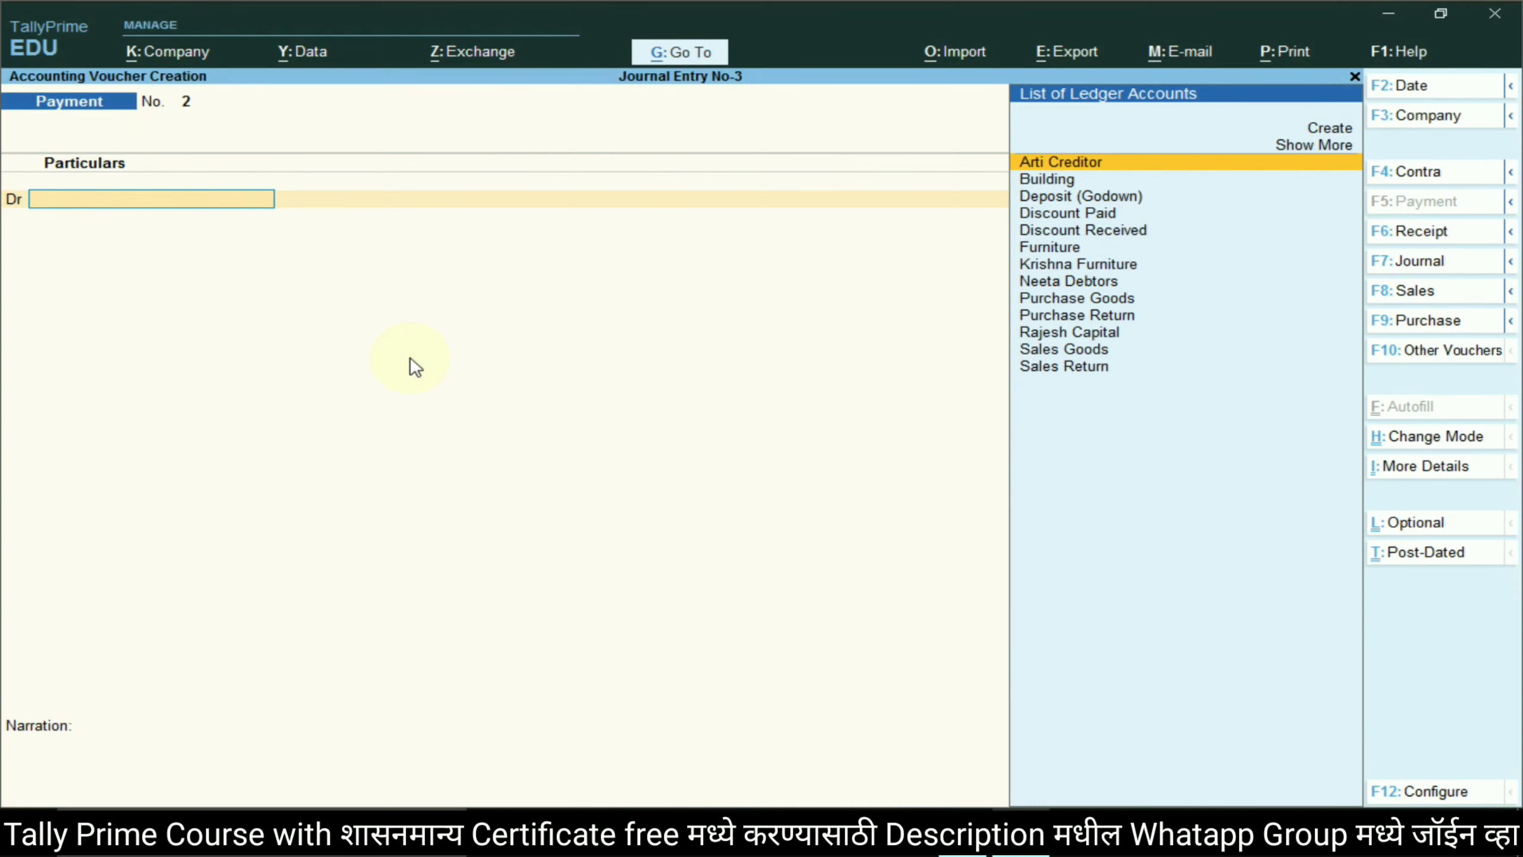
- Debit the creditor's ledger with its full remaining amount of 14000 in the new payment voucher
key("Return")
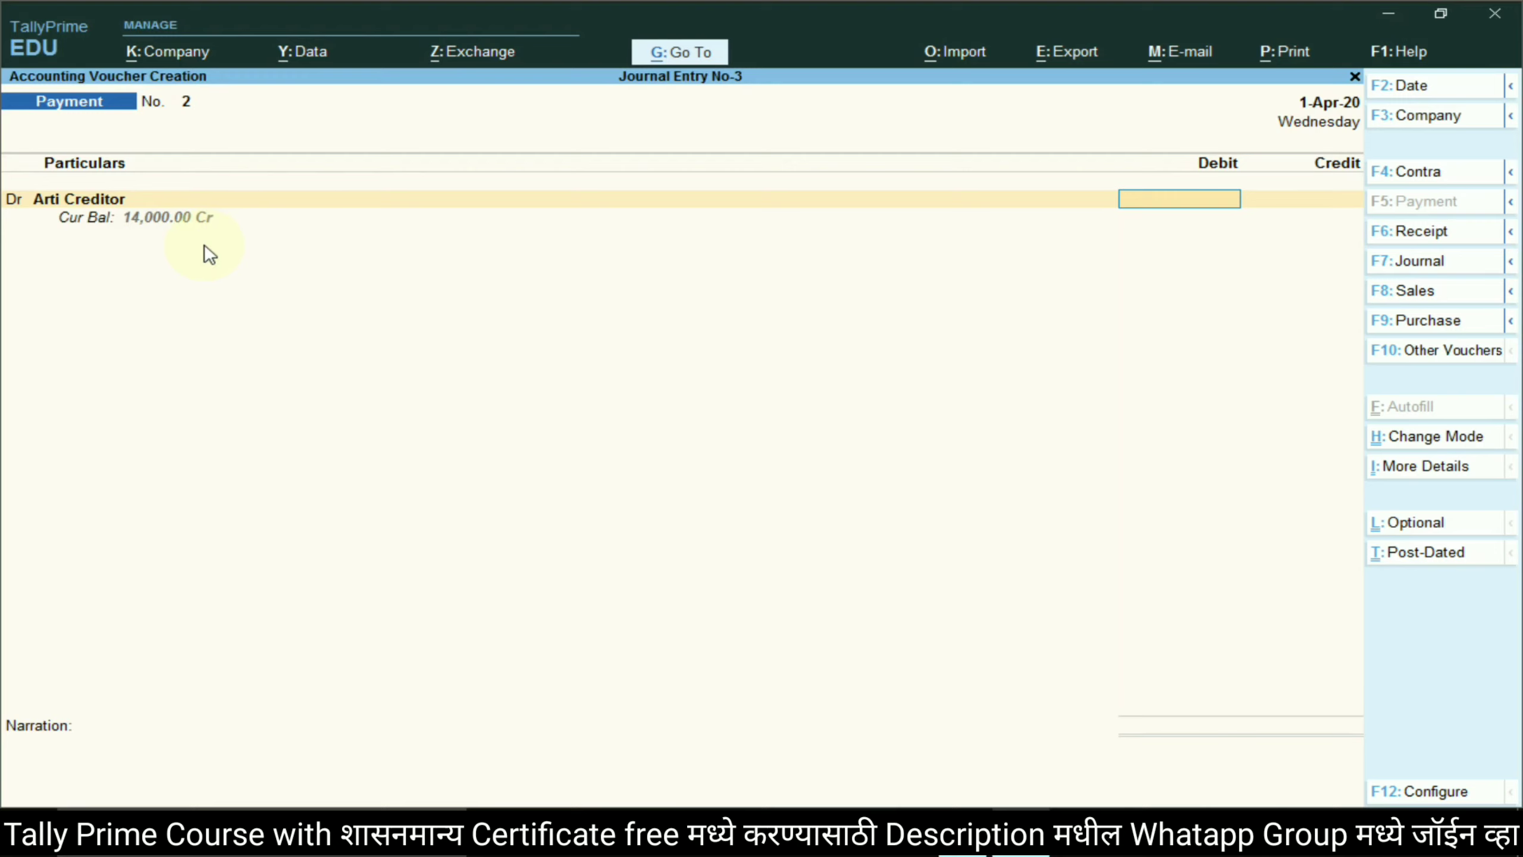
key("alt+Tab")
key("alt+Tab")
key("Return")
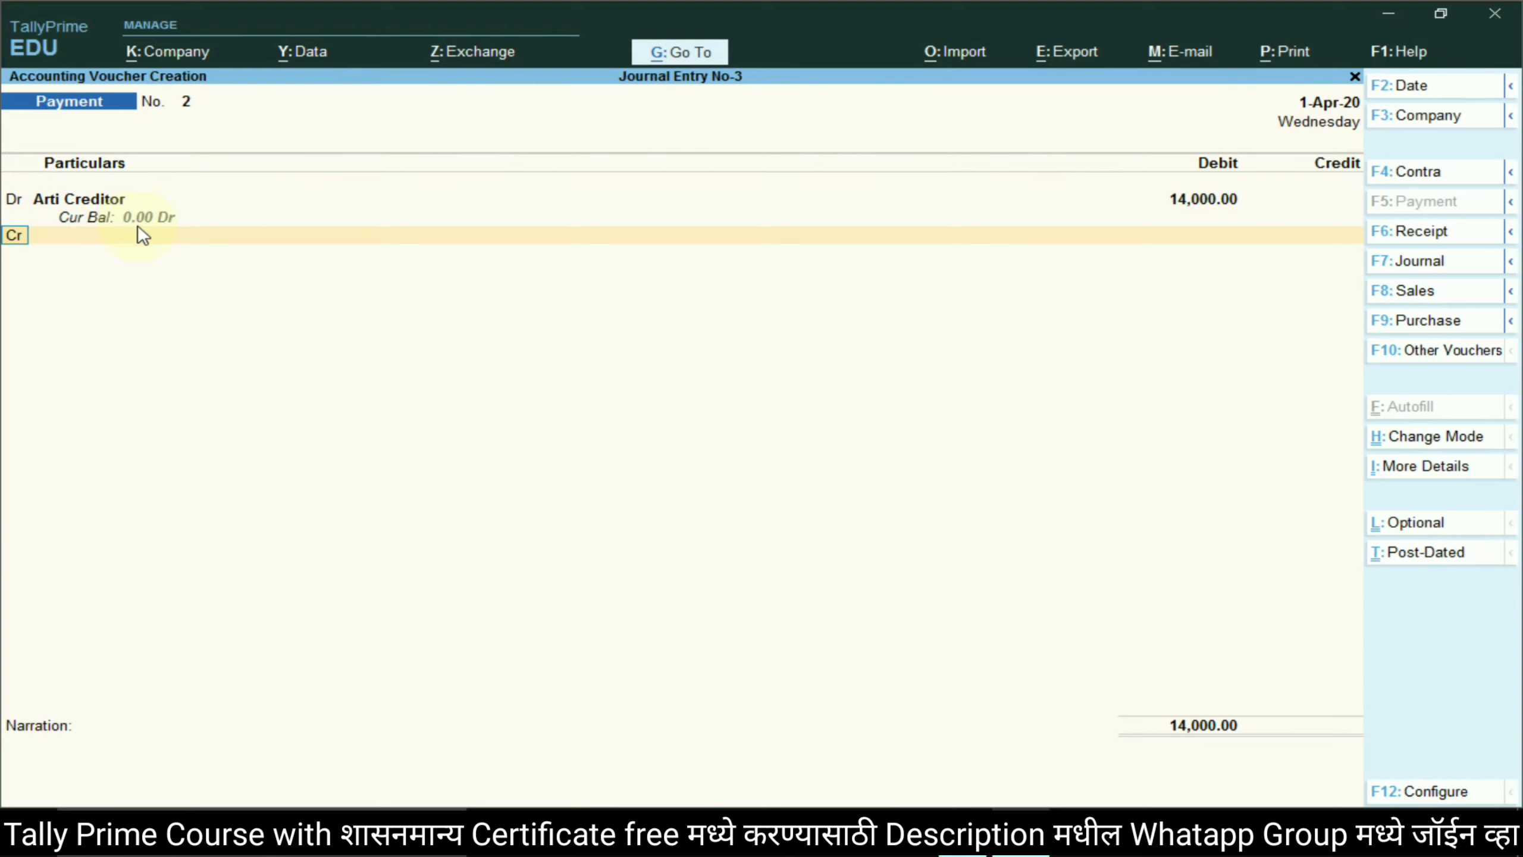
key("Return")
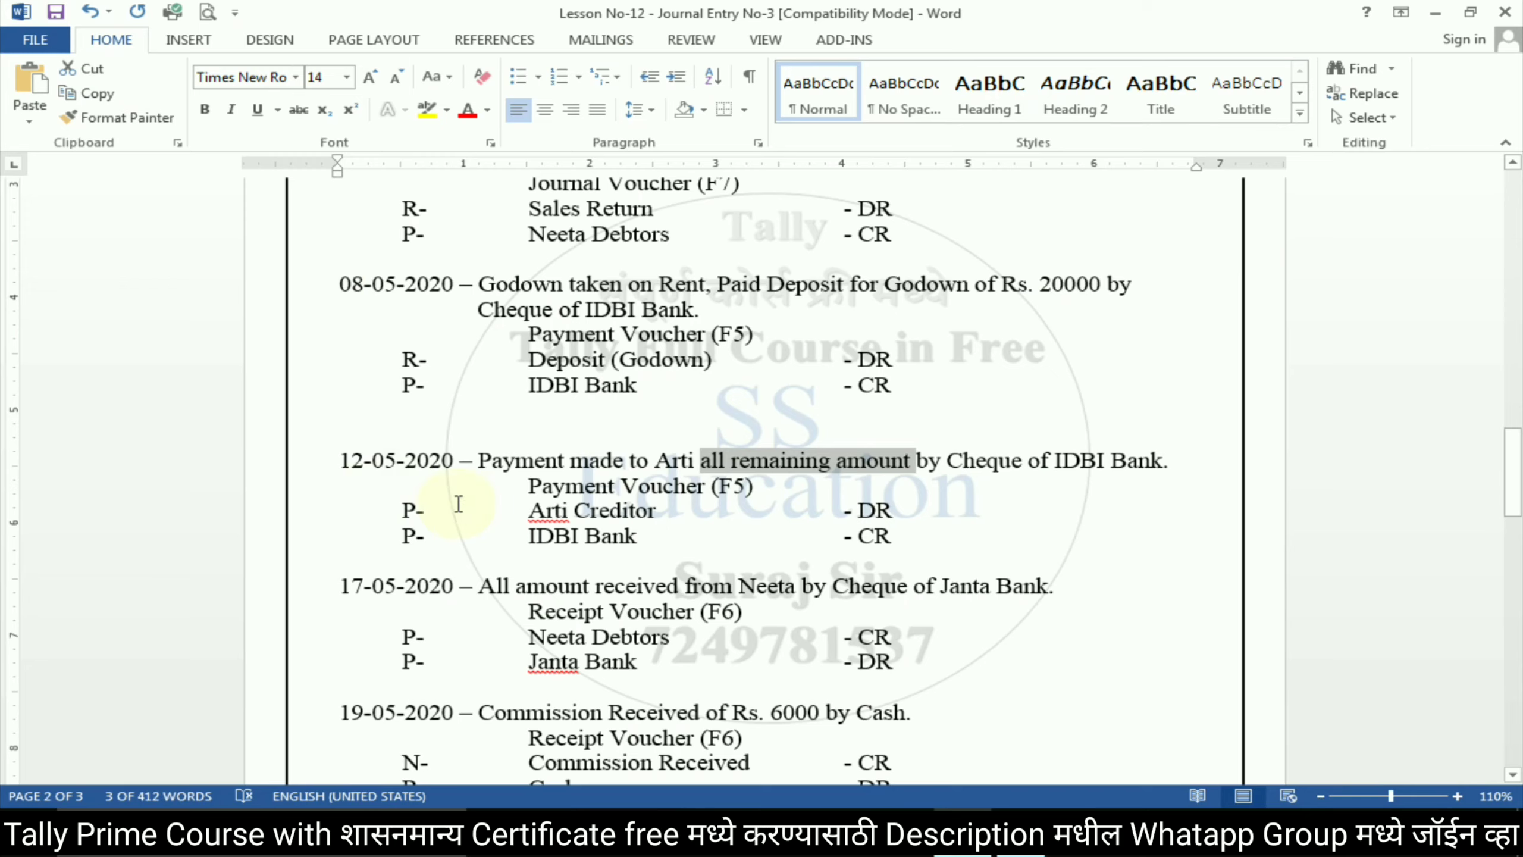
- Credit IDBI Bank with 14000 and save the payment voucher with the default bank allocation
left_click(570, 516)
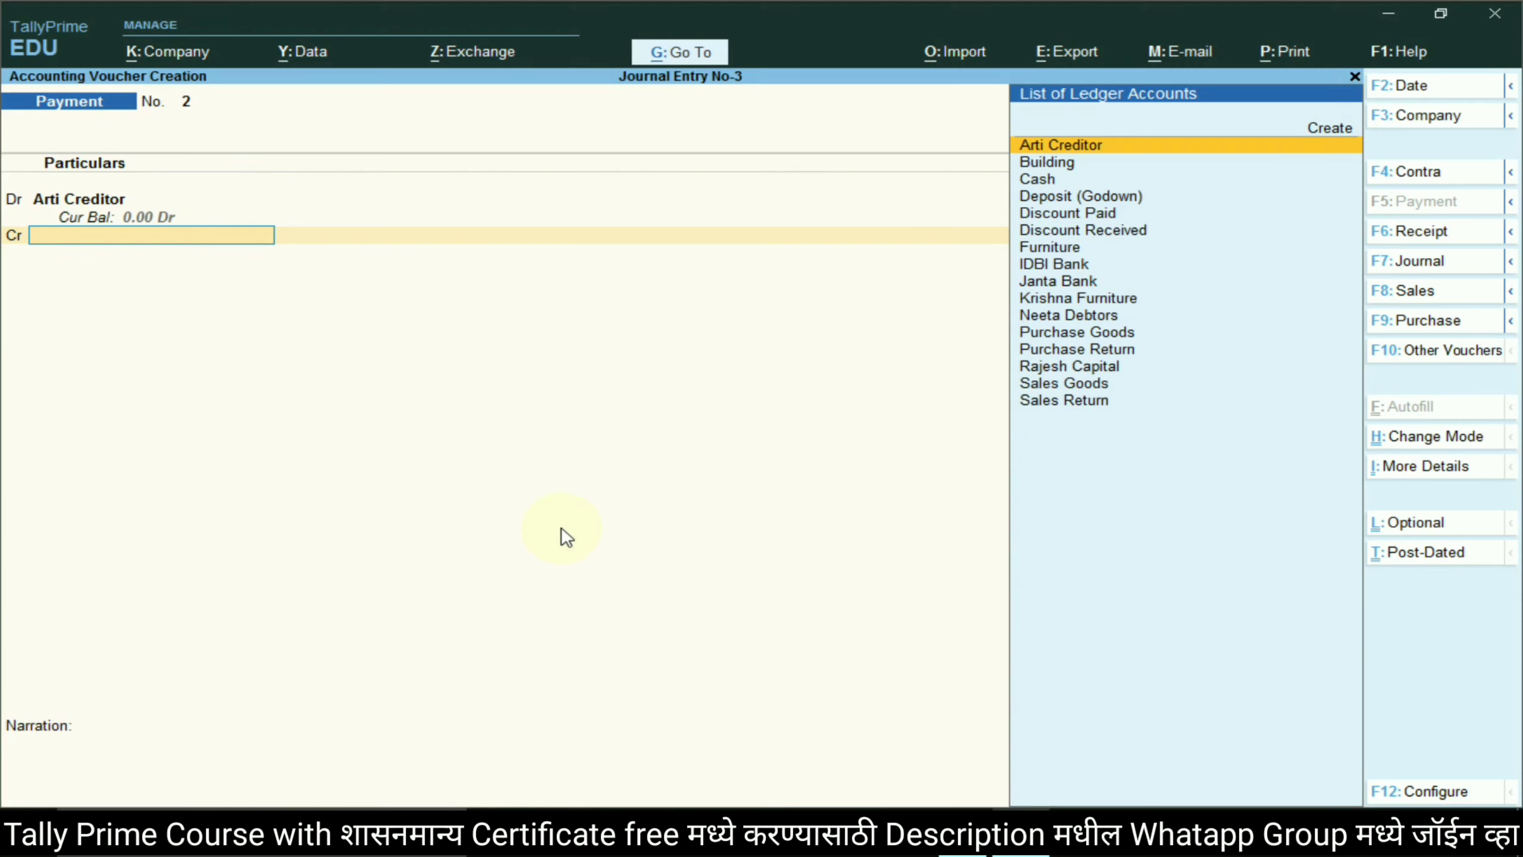
type("id")
key("Return")
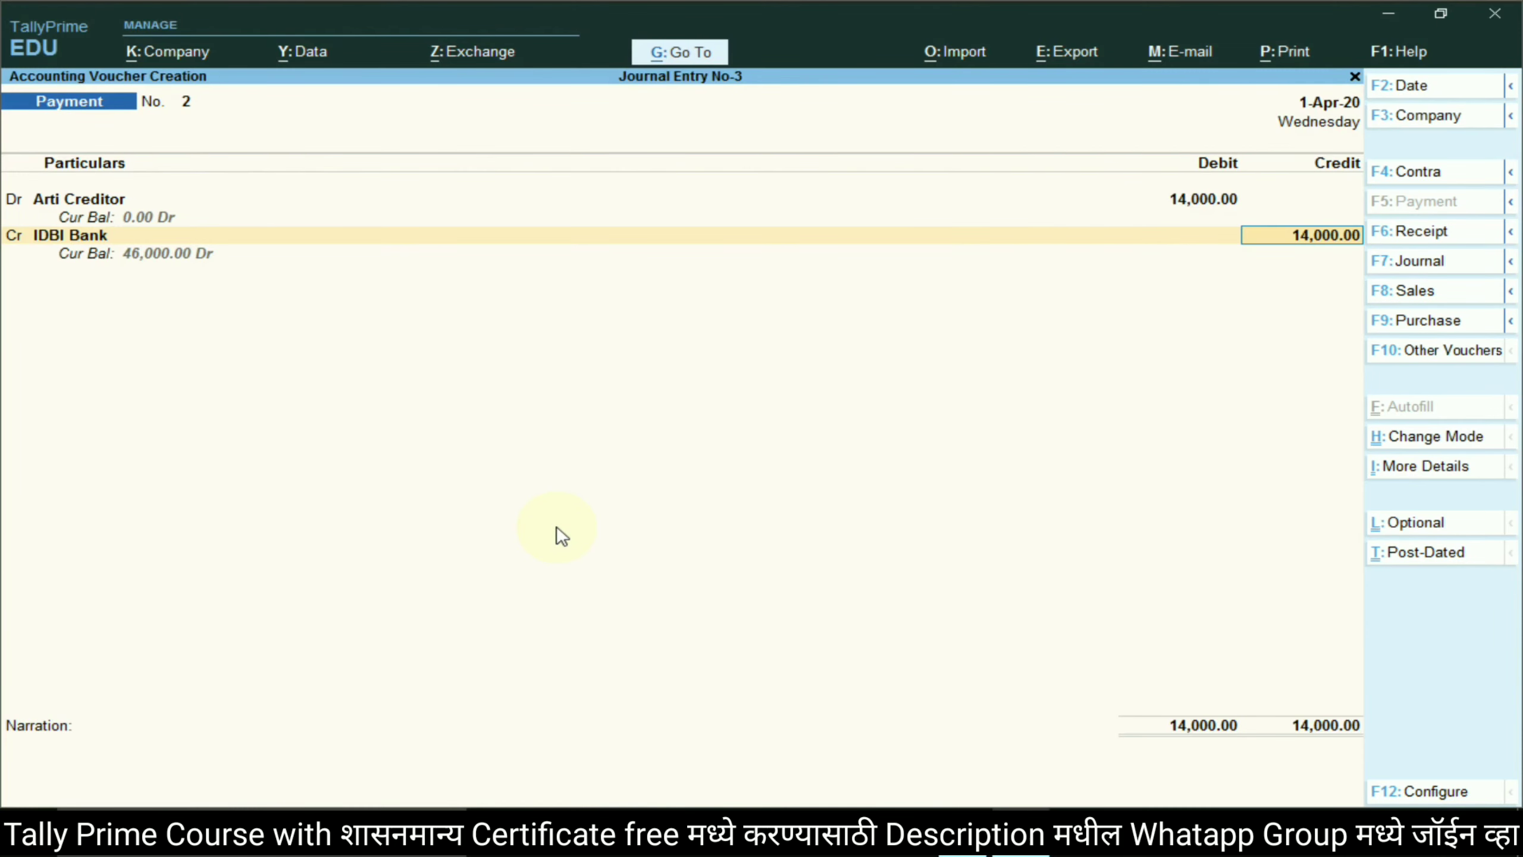
key("Return")
key("Return")
key("Return")
key("Return")
key("Return")
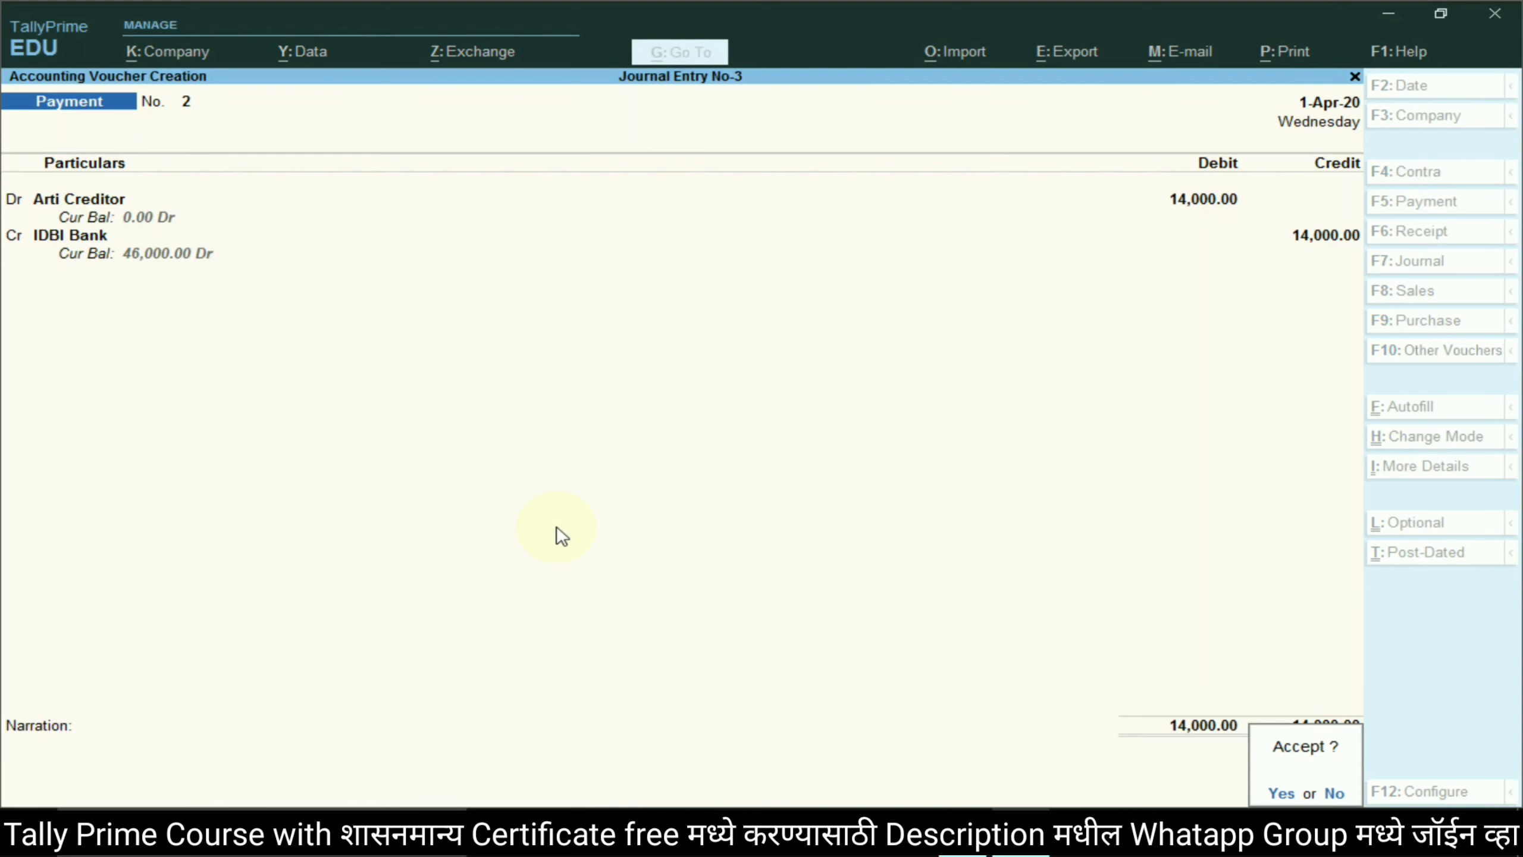
key("Return")
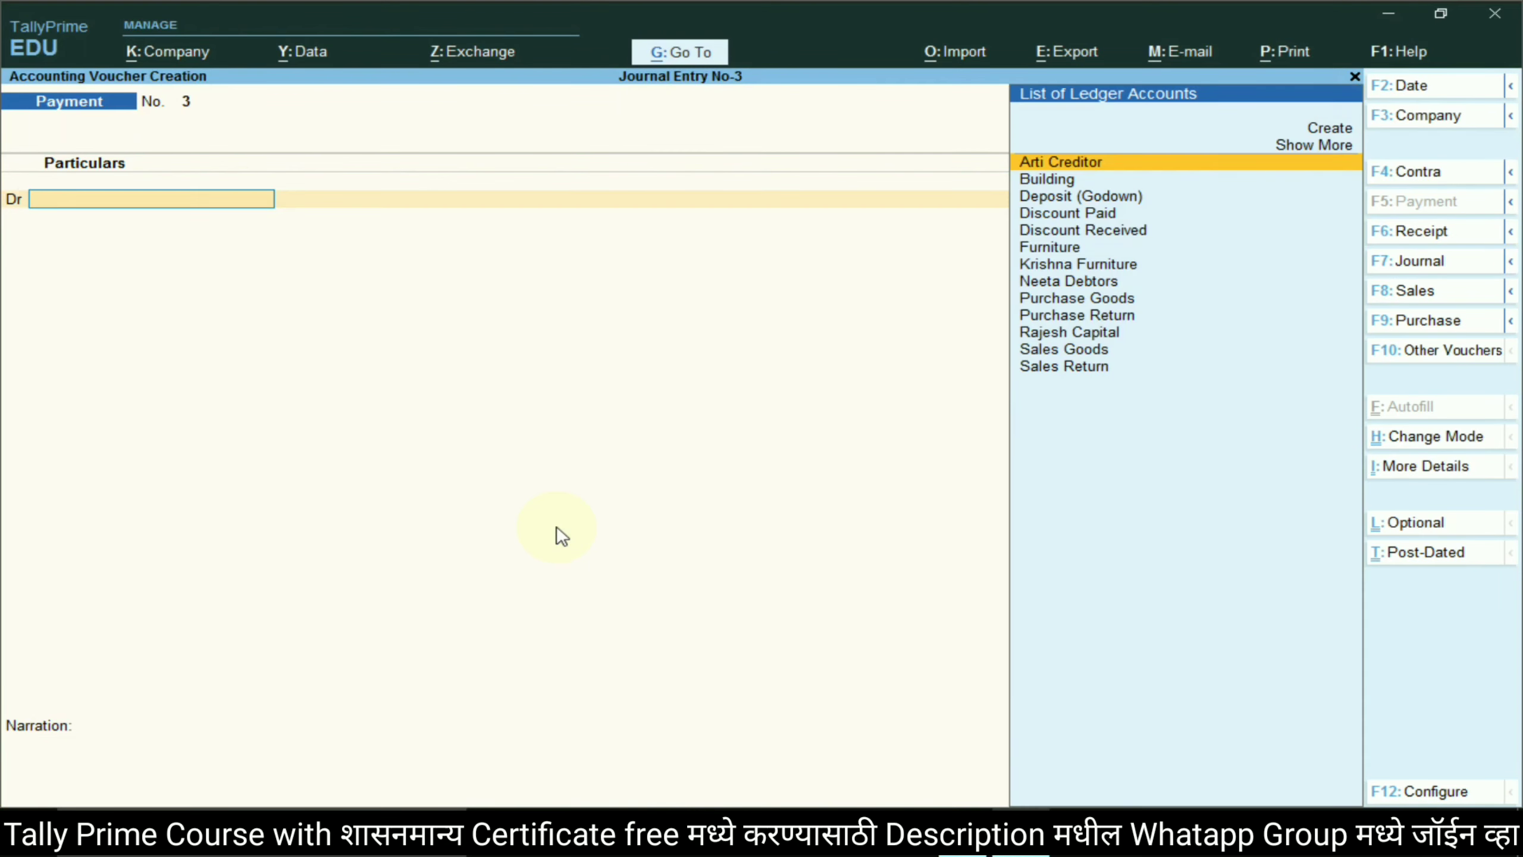
- Read the 17-05-2020 entry in the Word exercise and start a receipt voucher for it in TallyPrime
key("alt+Tab")
scroll(625, 479, "down", 2)
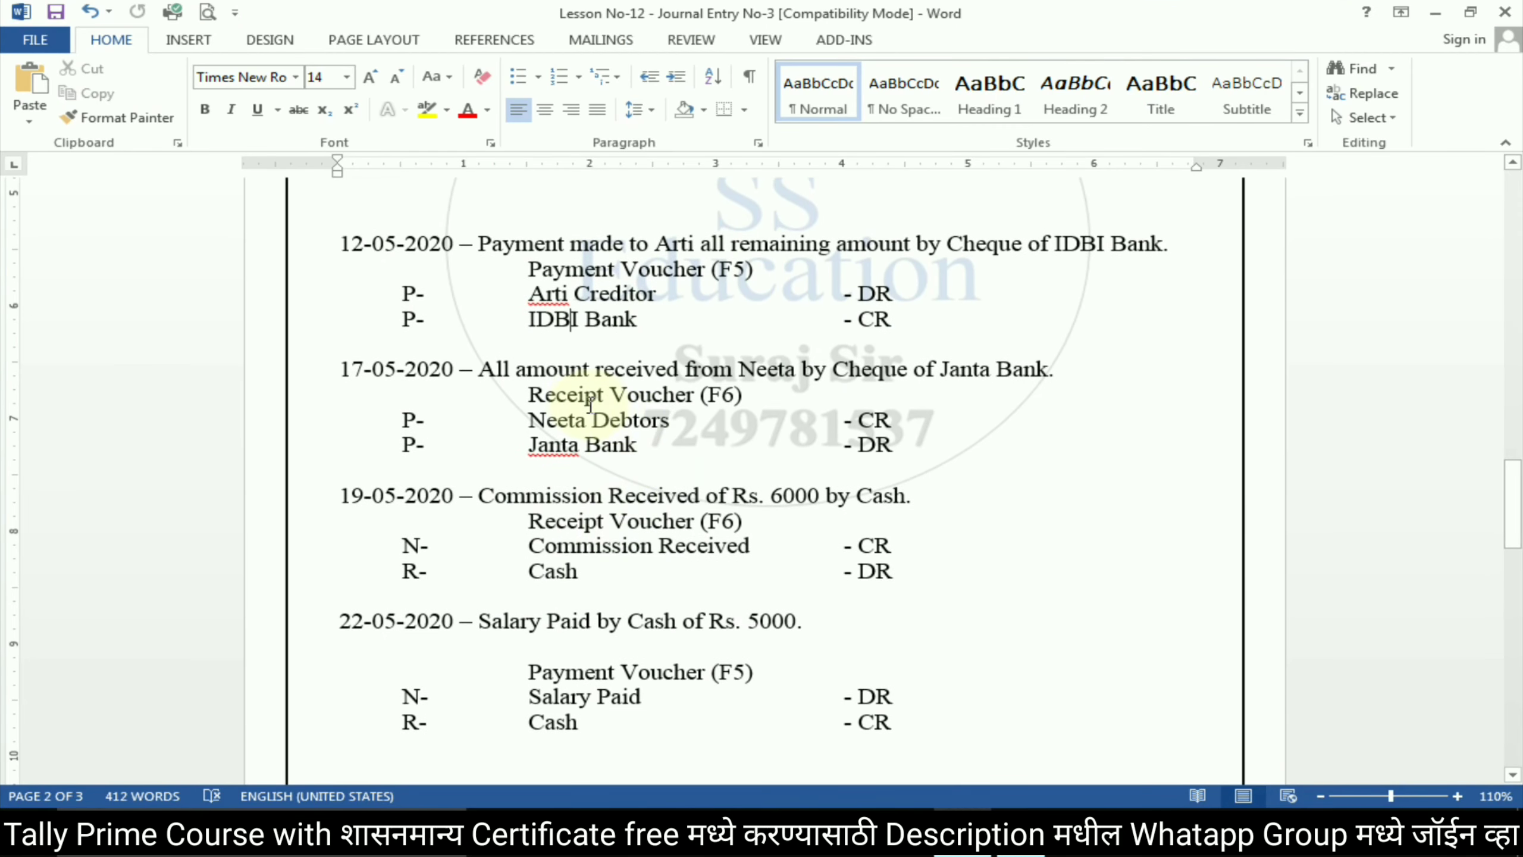
left_click_drag(531, 396, 744, 398)
key("alt+Tab")
left_click(1422, 231)
key("alt+Tab")
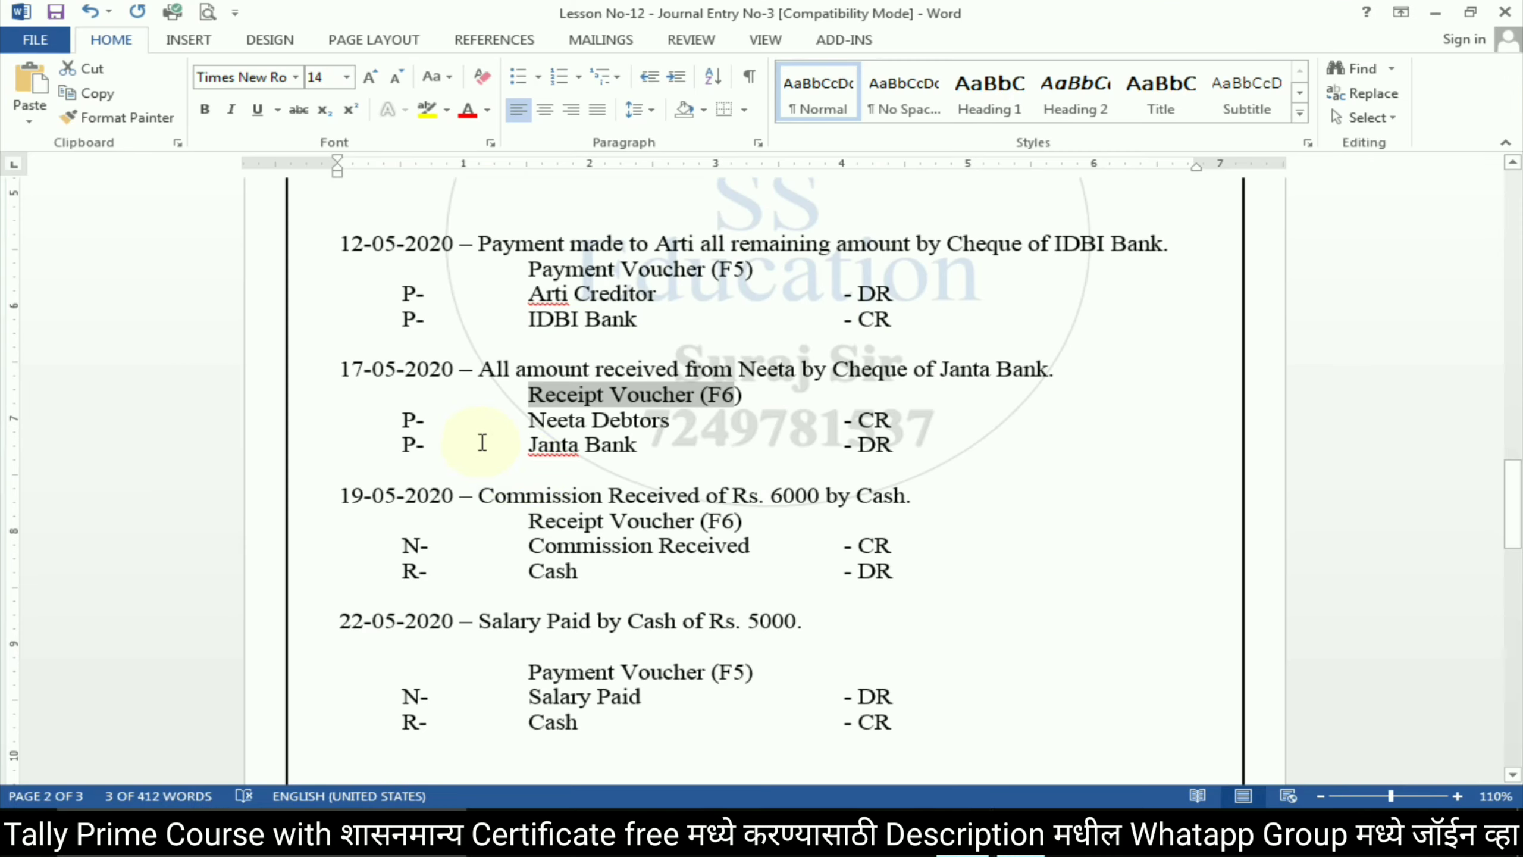
key("alt+Tab")
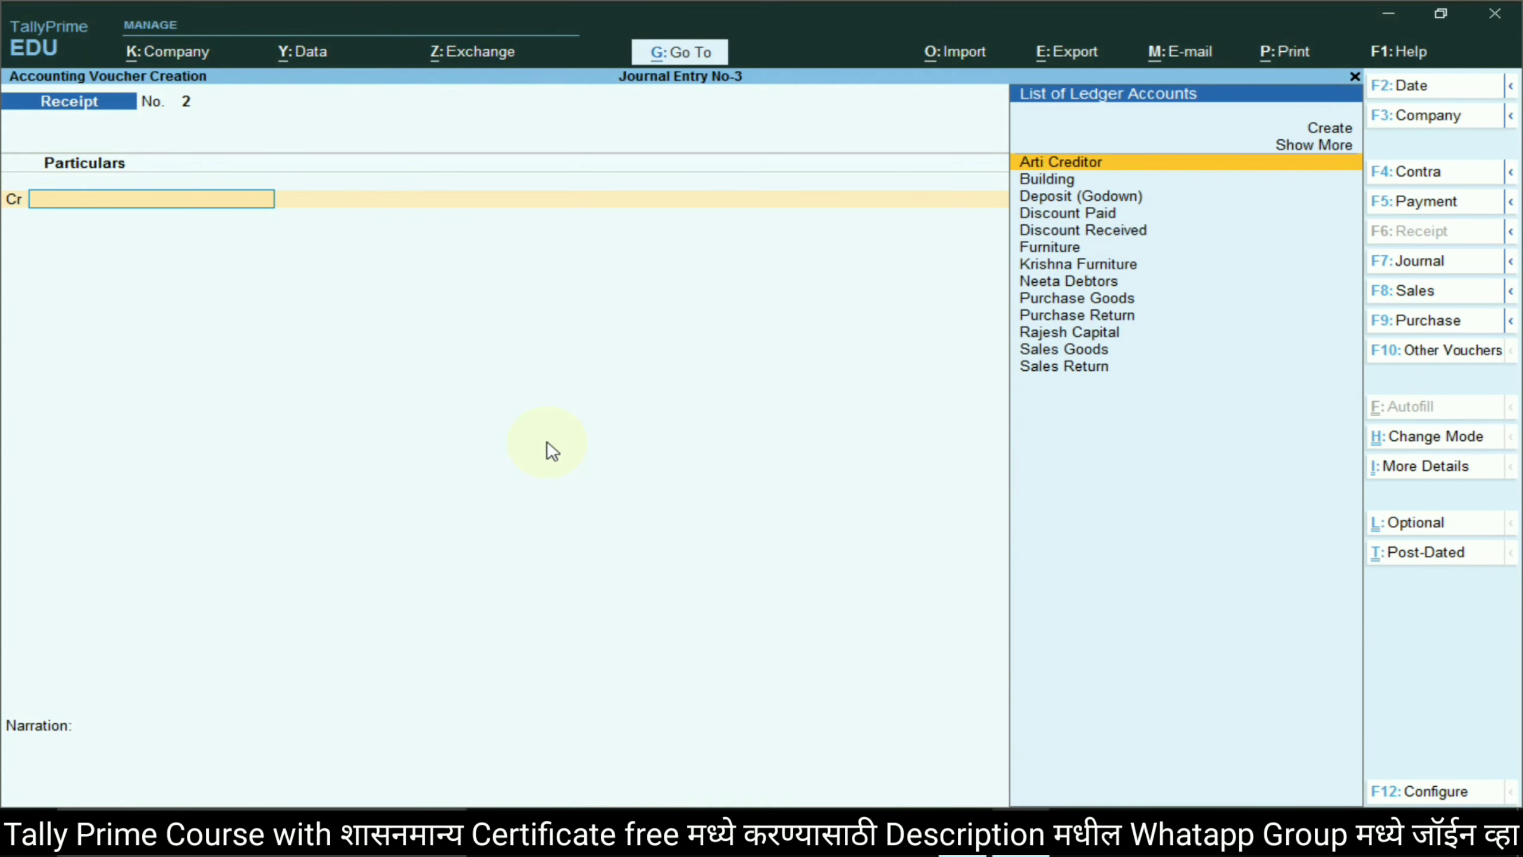
- Credit the debtor's ledger with its full outstanding amount of 9000 in the receipt voucher
type("ne")
key("Return")
key("alt+Tab")
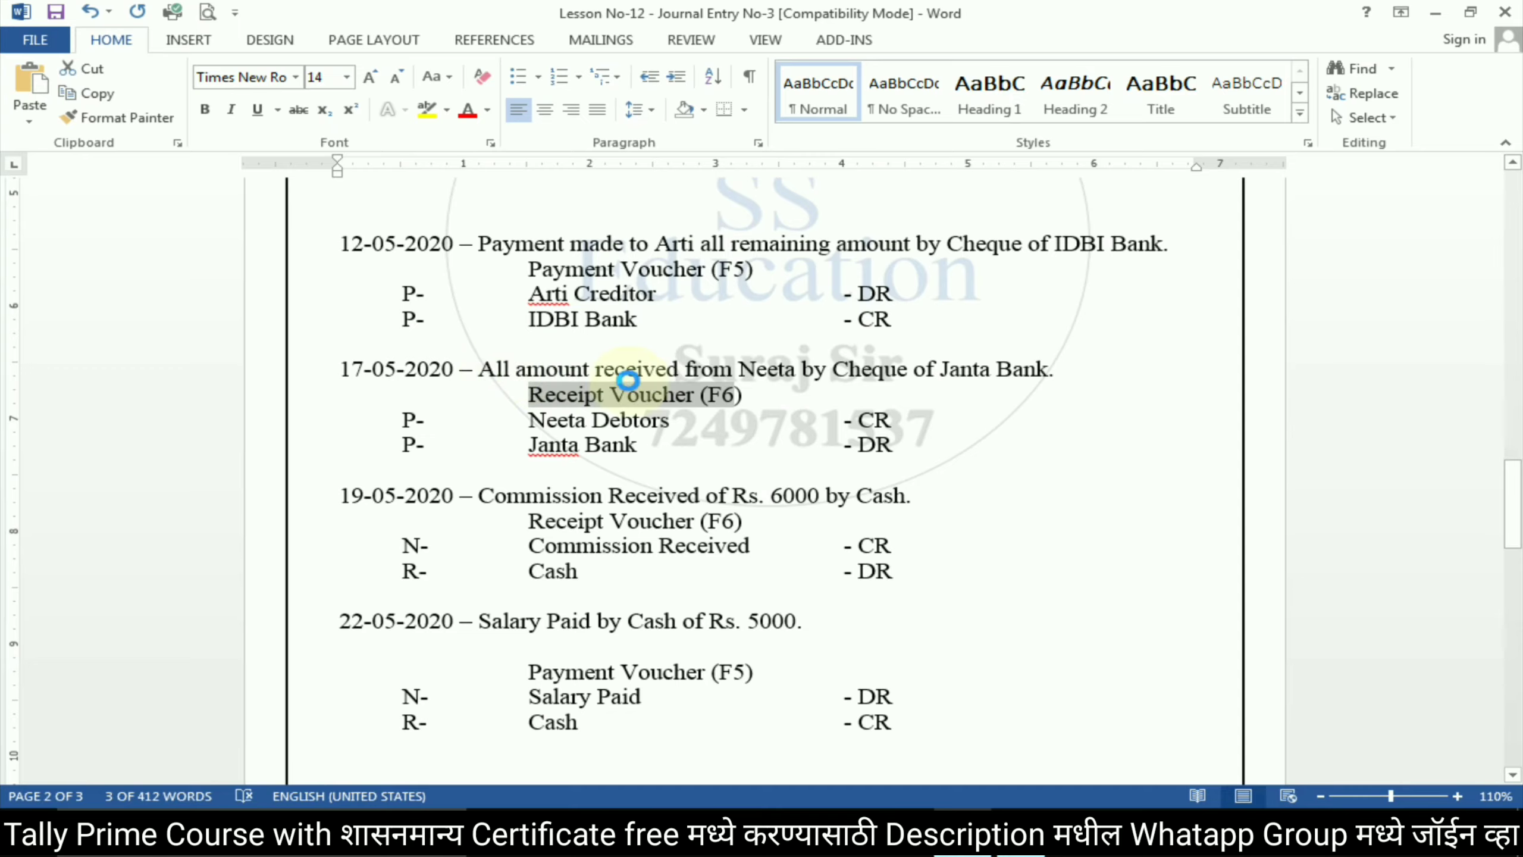
key("alt+Tab")
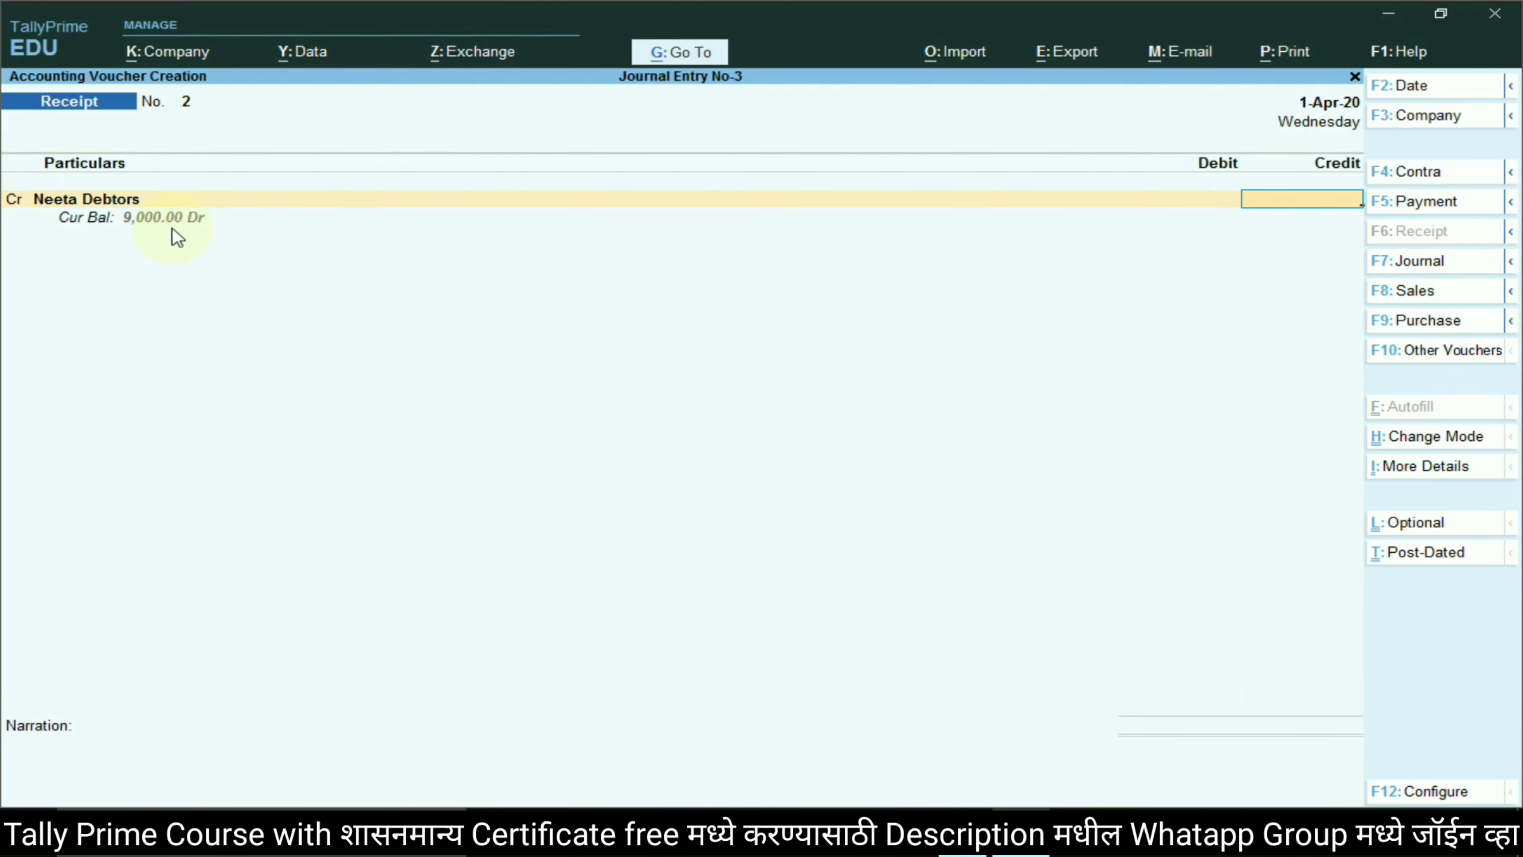
type("9,000")
key("Return")
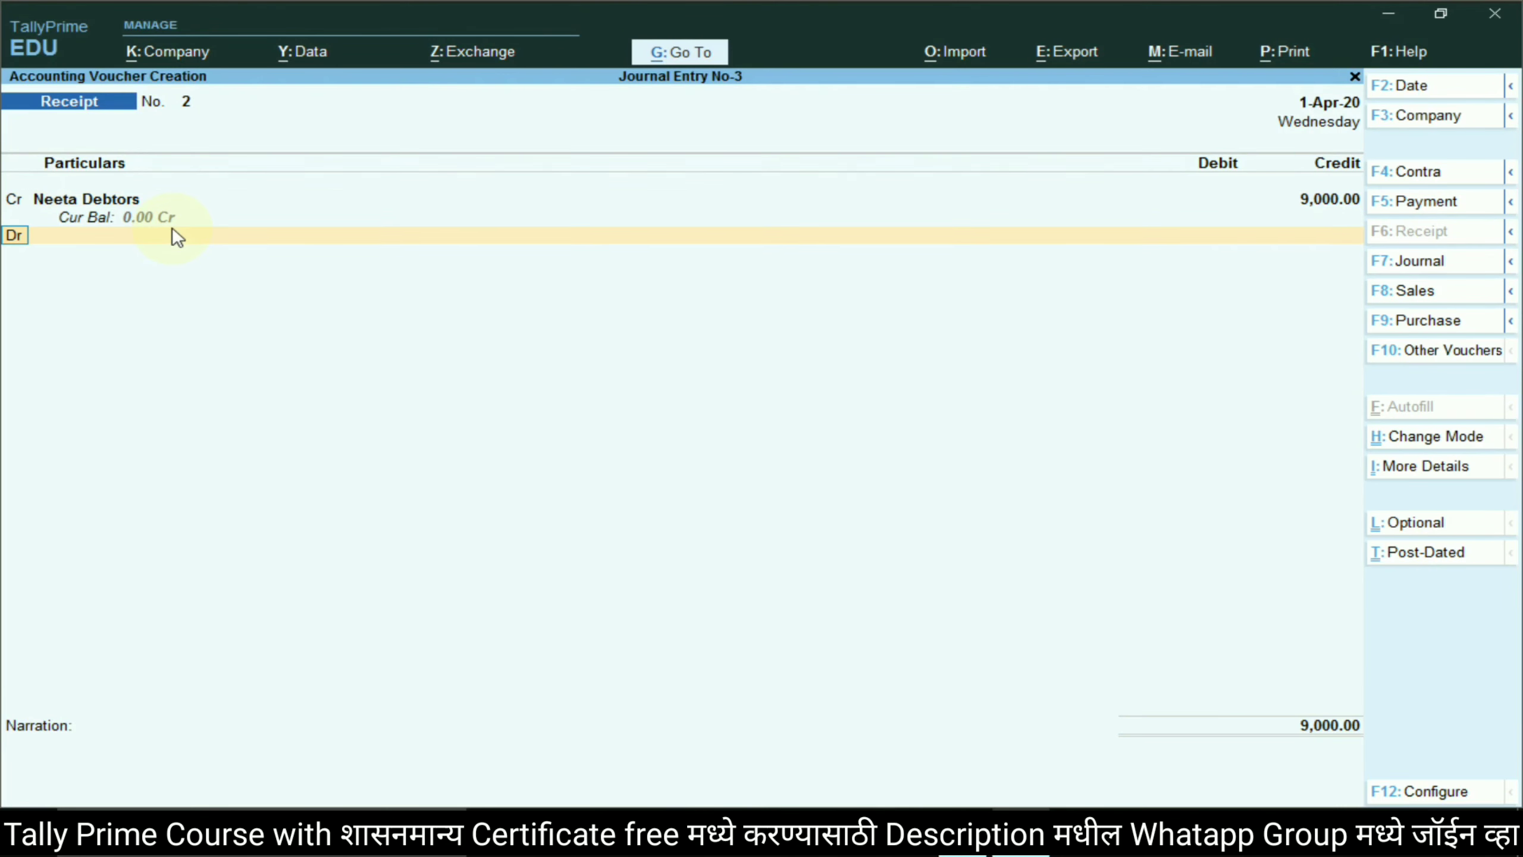
key("Return")
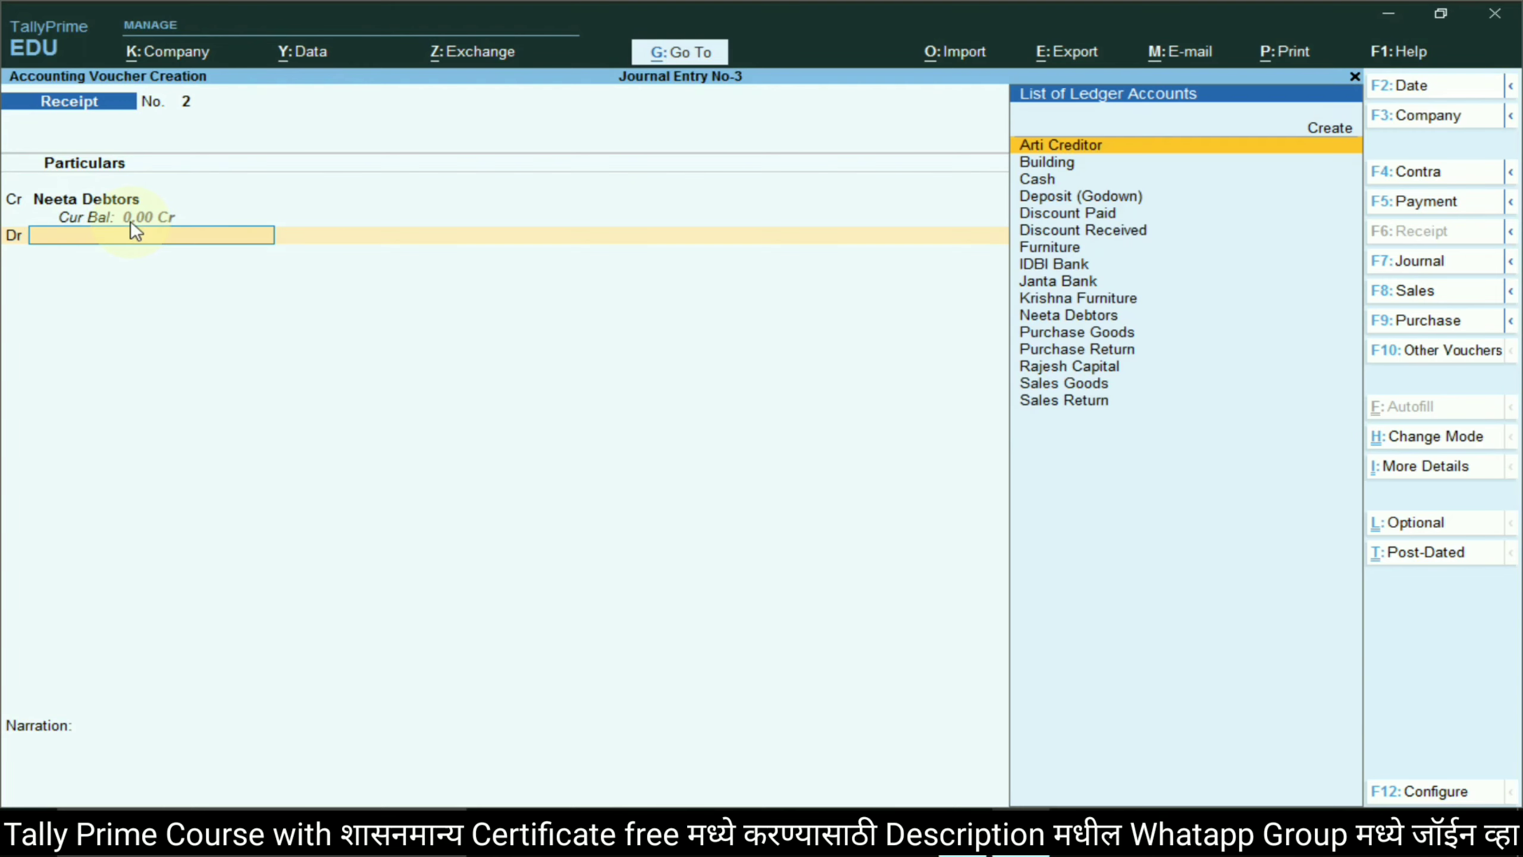
- Check the debit ledger in the Word exercise, debit Janta Bank with 9000 and save the receipt voucher with the default bank allocation
key("alt+Tab")
key("alt+Tab")
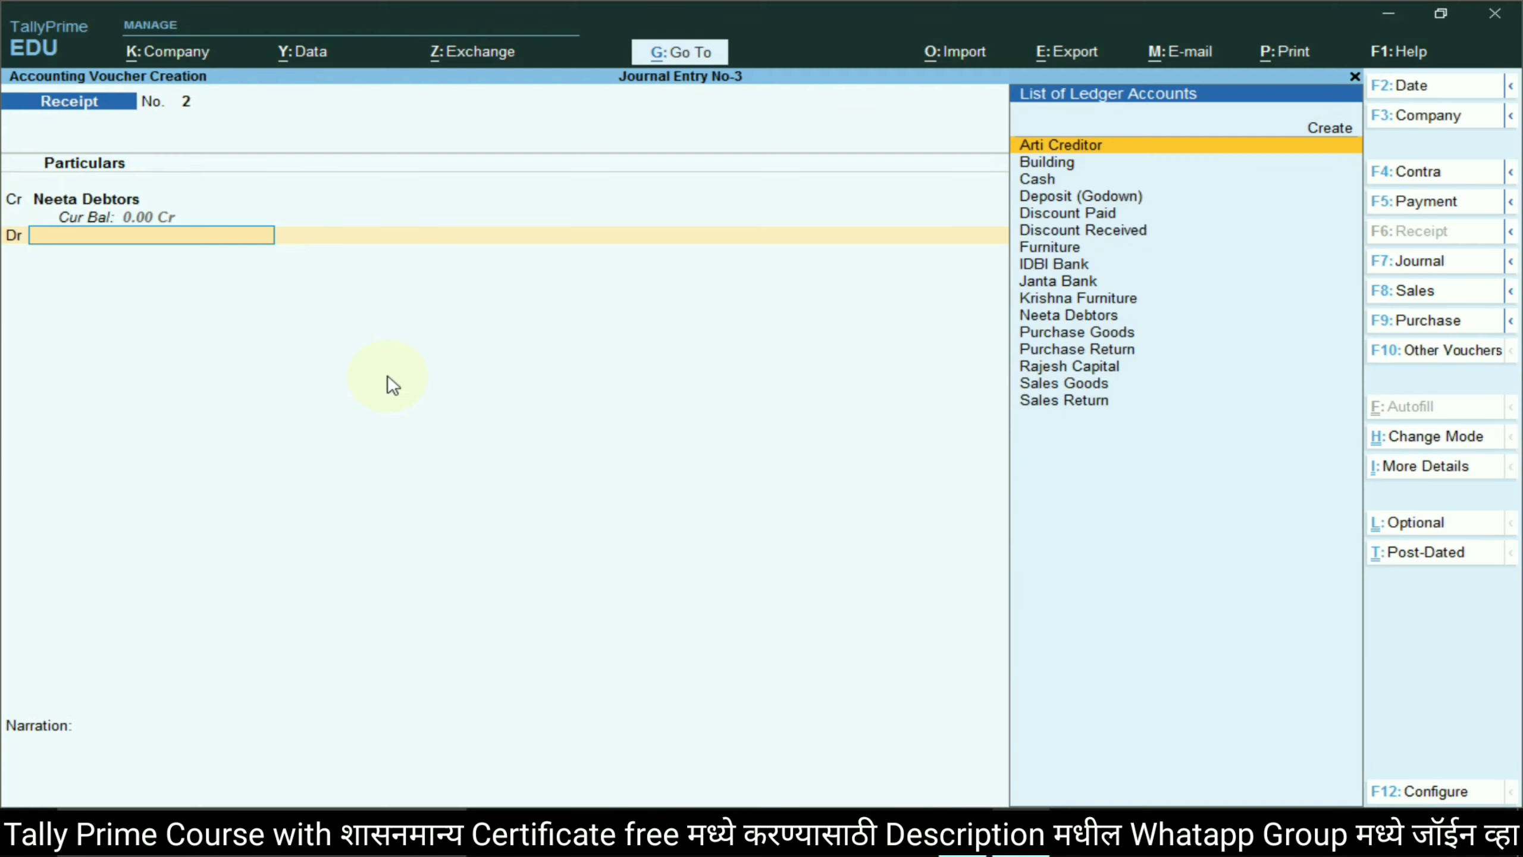
type("ja")
key("Return")
key("Return")
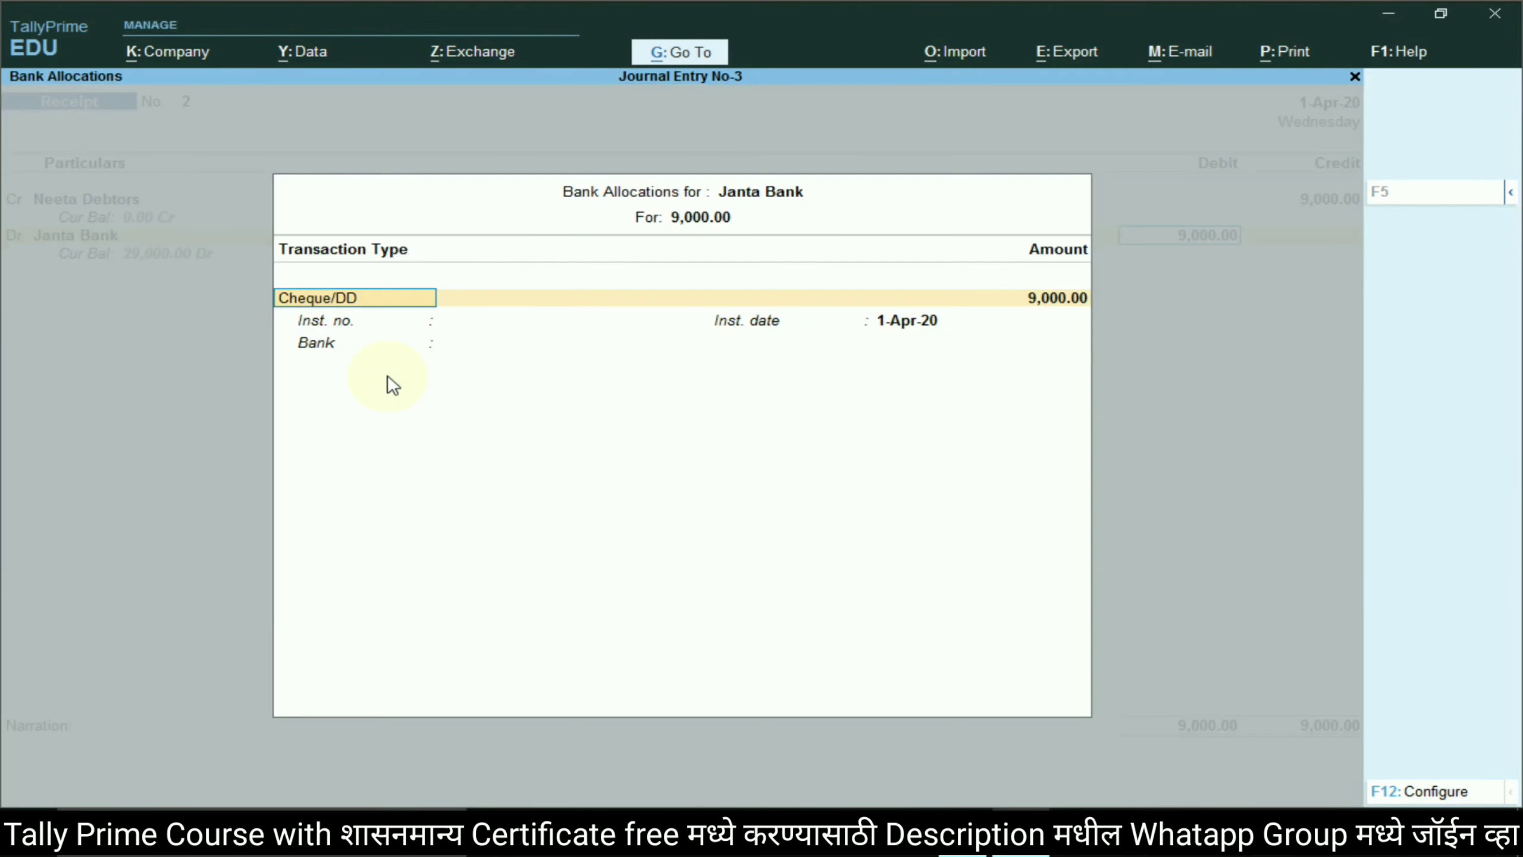
key("Return")
key("Return")
key("Return")
key("Return")
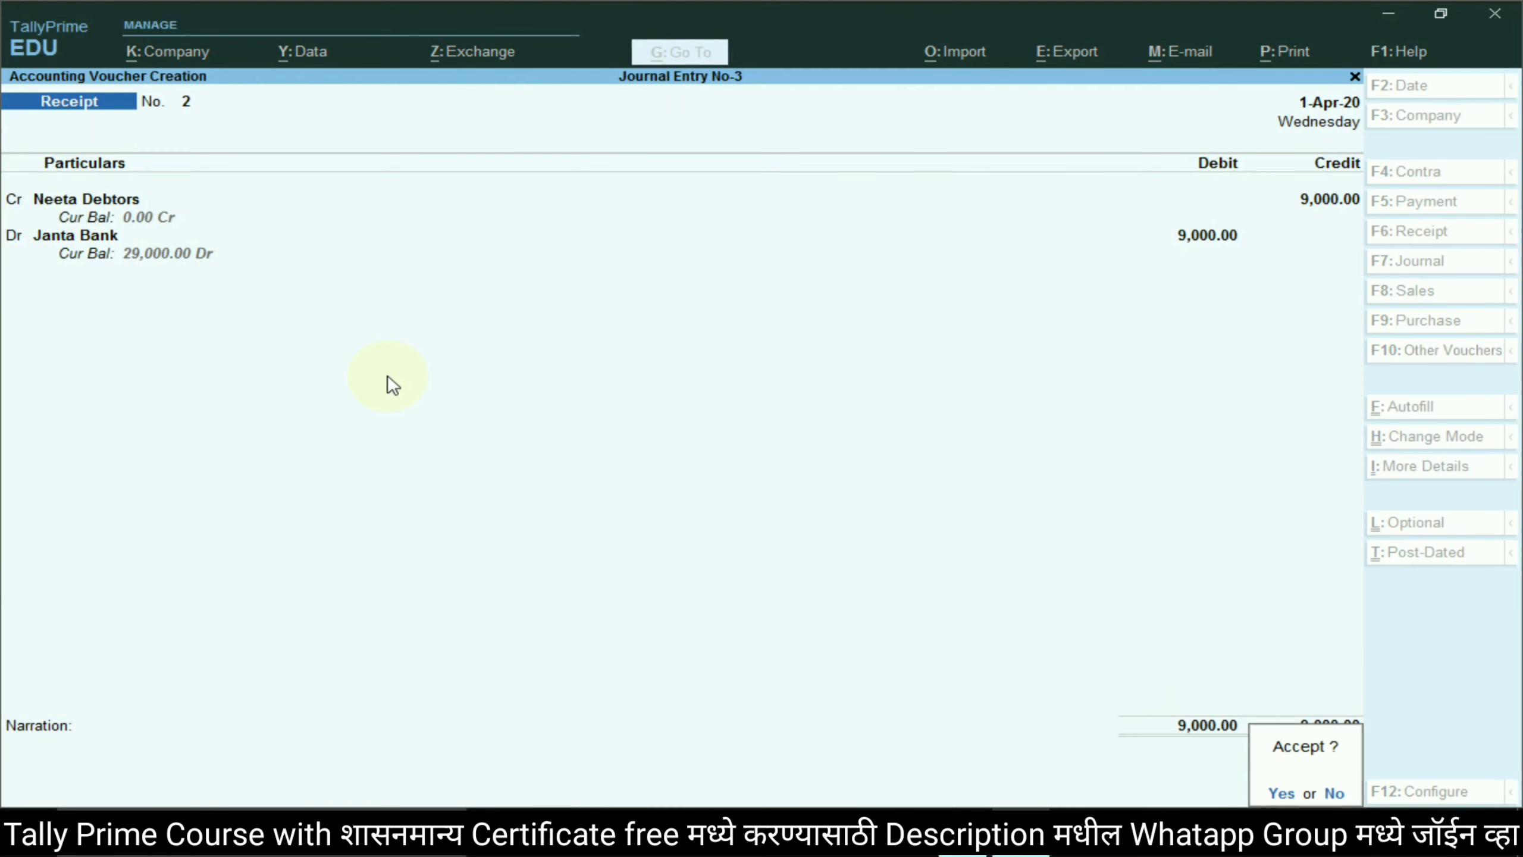
key("Return")
- Find the 19-05-2020 commission entry in the Word exercise and compare its voucher type with the open TallyPrime voucher
key("alt+Tab")
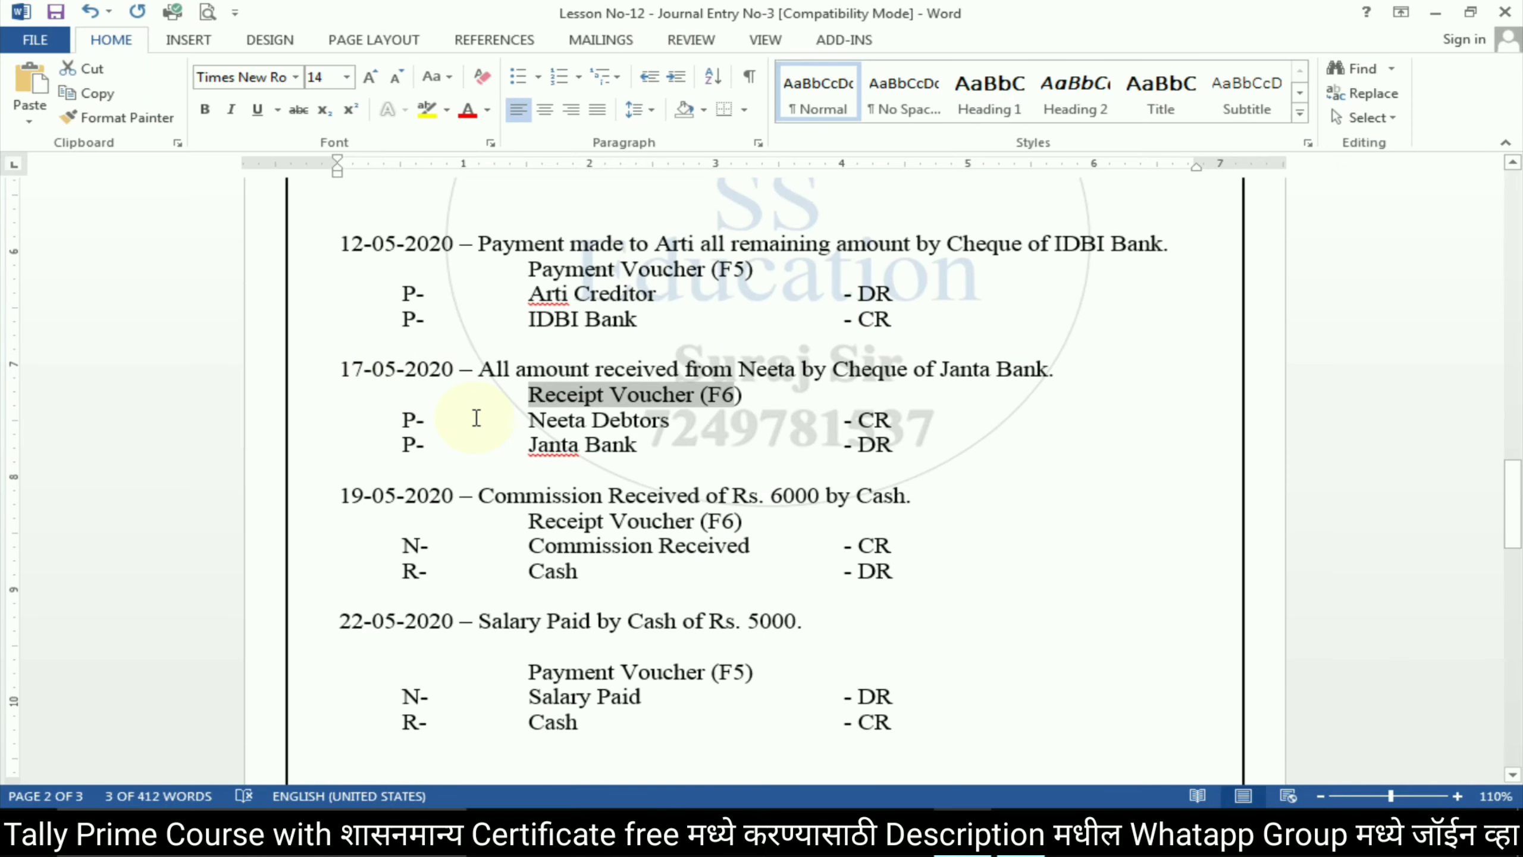
scroll(476, 418, "down", 3)
left_click_drag(528, 304, 742, 305)
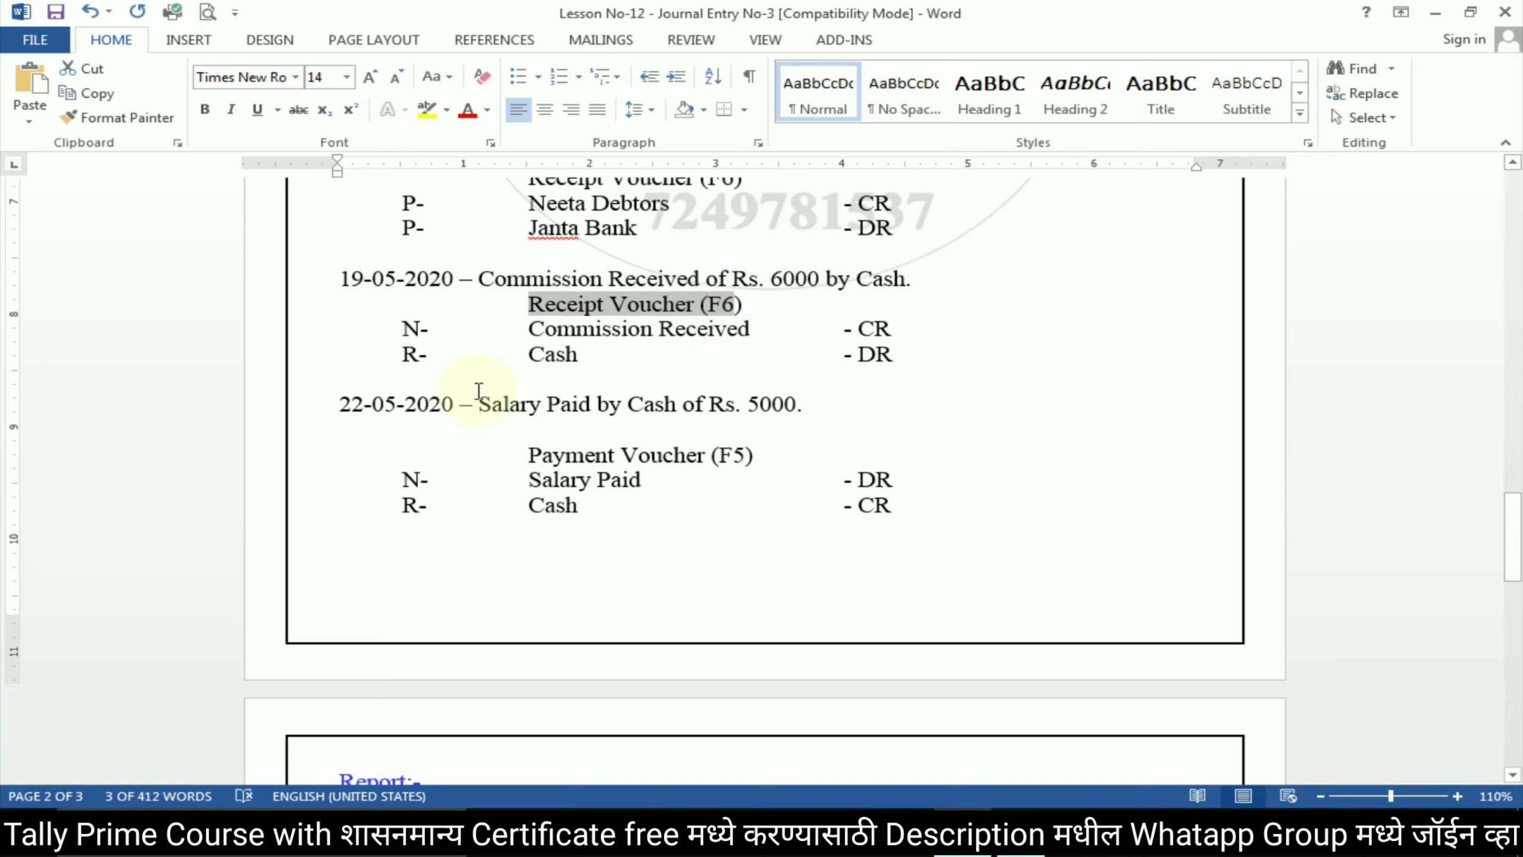
key("alt+Tab")
key("alt+Tab")
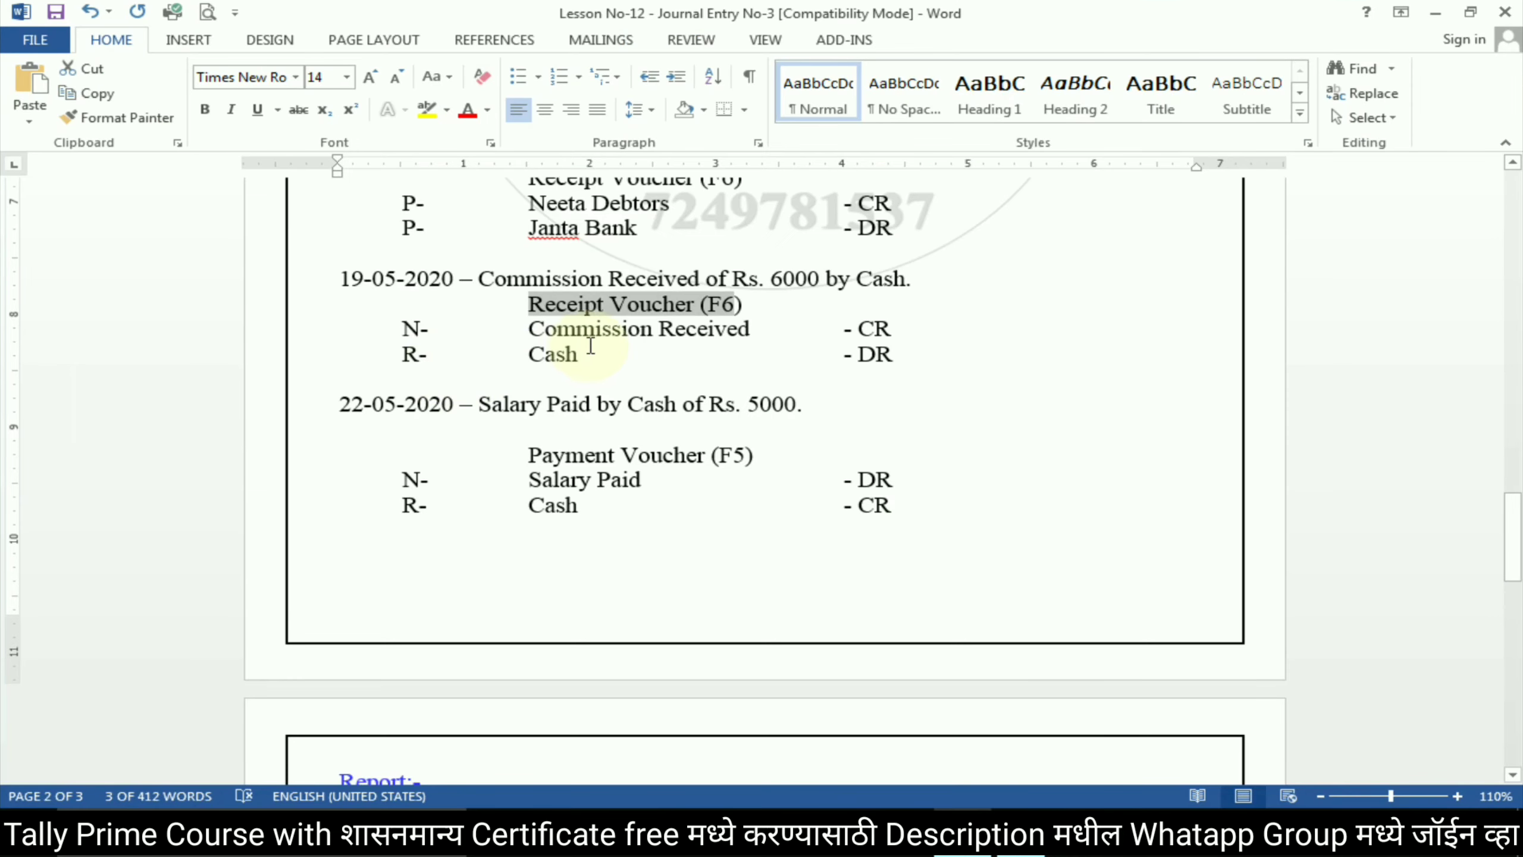
- Copy Commission Received from the Word exercise and use it as the name of a new ledger in TallyPrime
left_click_drag(528, 329, 715, 342)
key("ctrl+c")
key("alt+Tab")
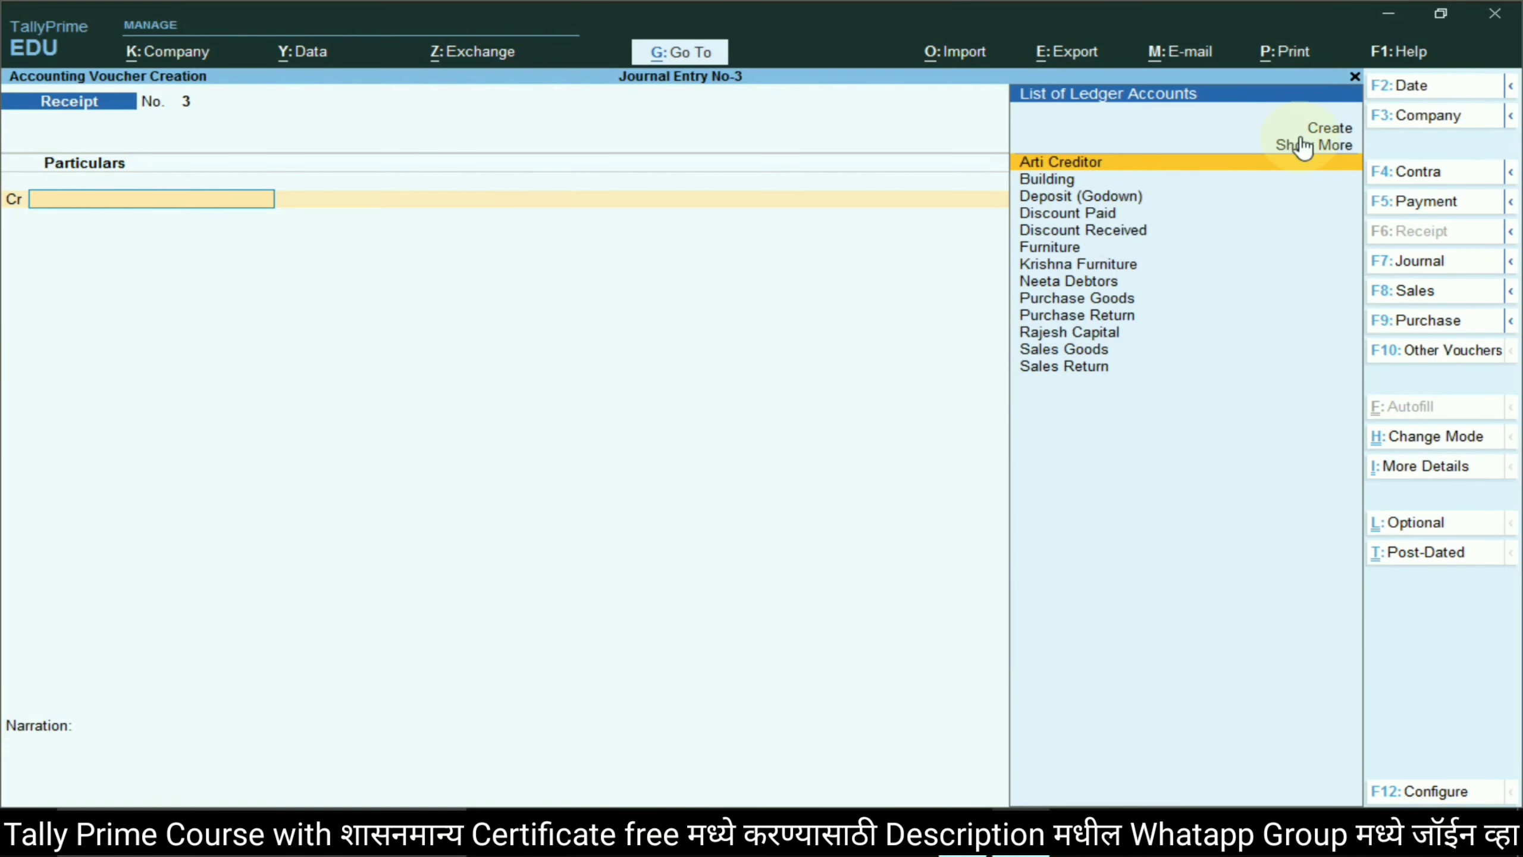
left_click(1325, 129)
key("ctrl+v")
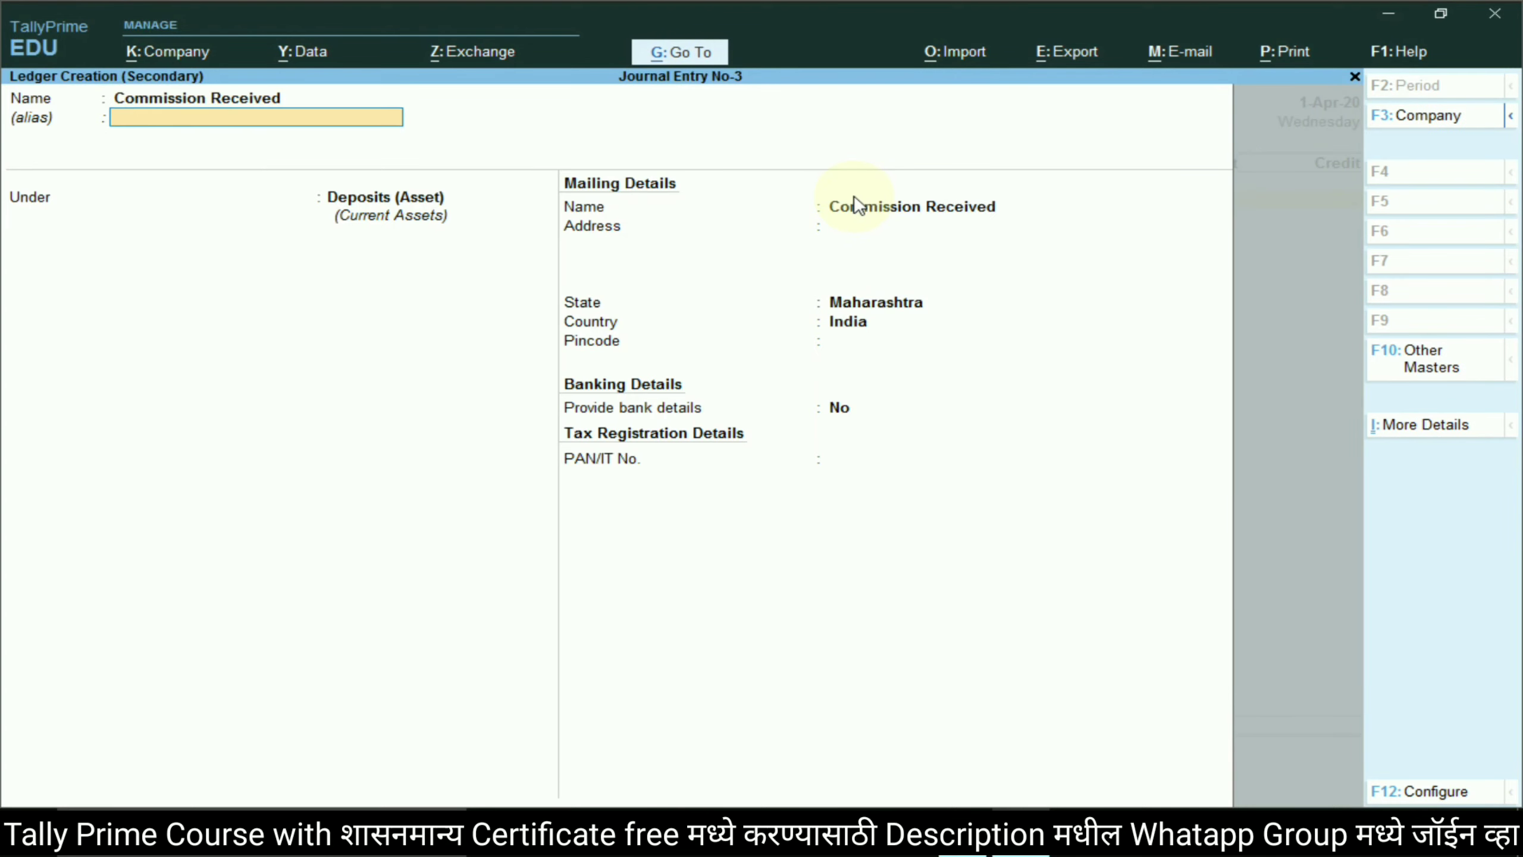
- Place the Commission Received ledger under the Direct Incomes group and save it with the remaining details at their defaults
key("Return")
key("Return")
type("Dire")
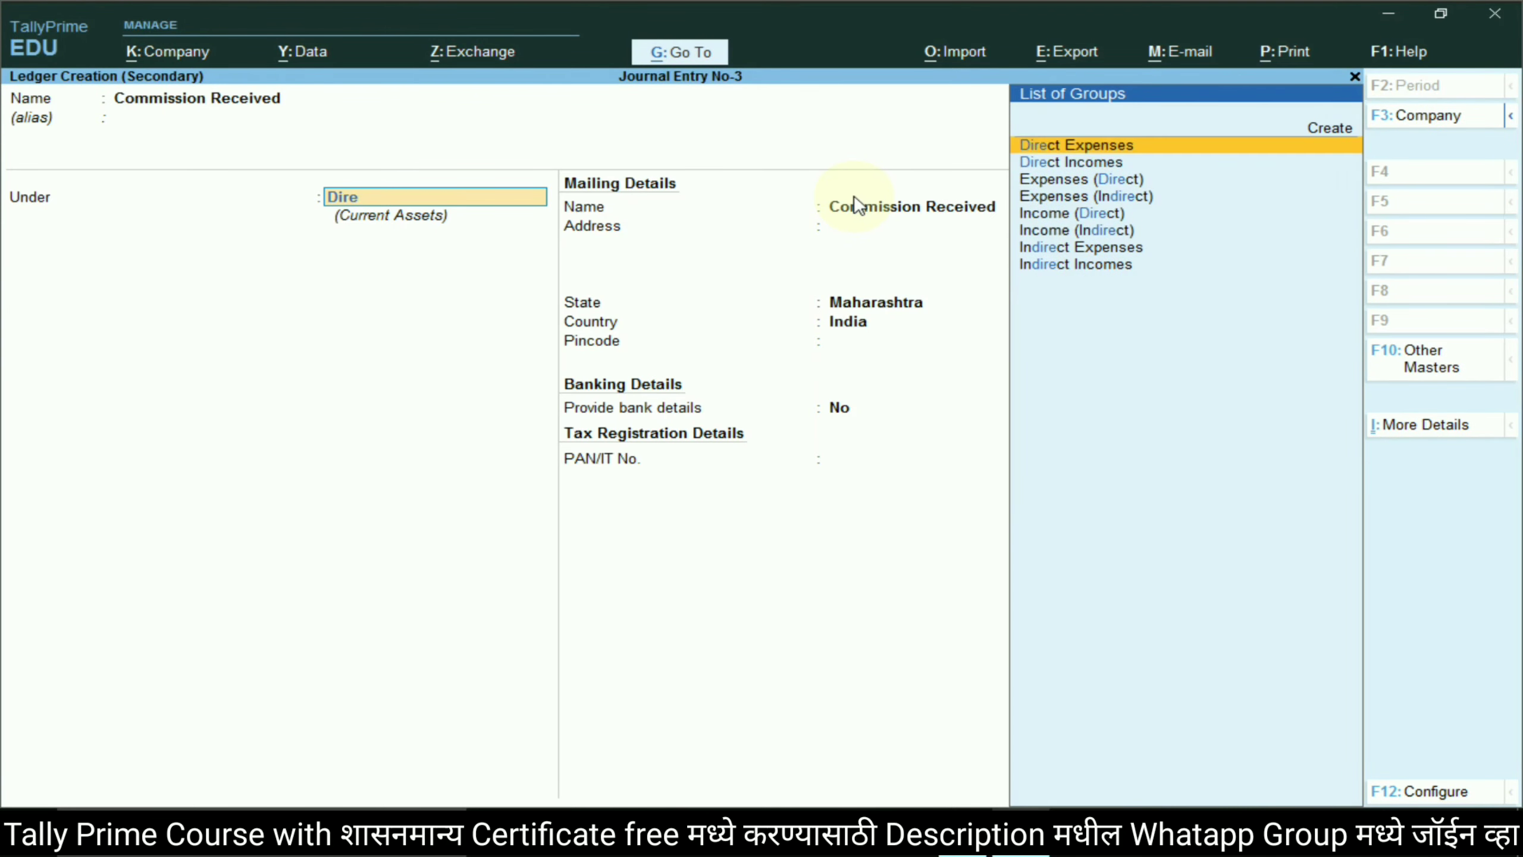
key("Down")
key("Return")
key("Return")
key("Return")
- Credit Commission Received with 6000 in the receipt voucher and check the entry's debit ledger in the Word exercise
key("alt+Tab")
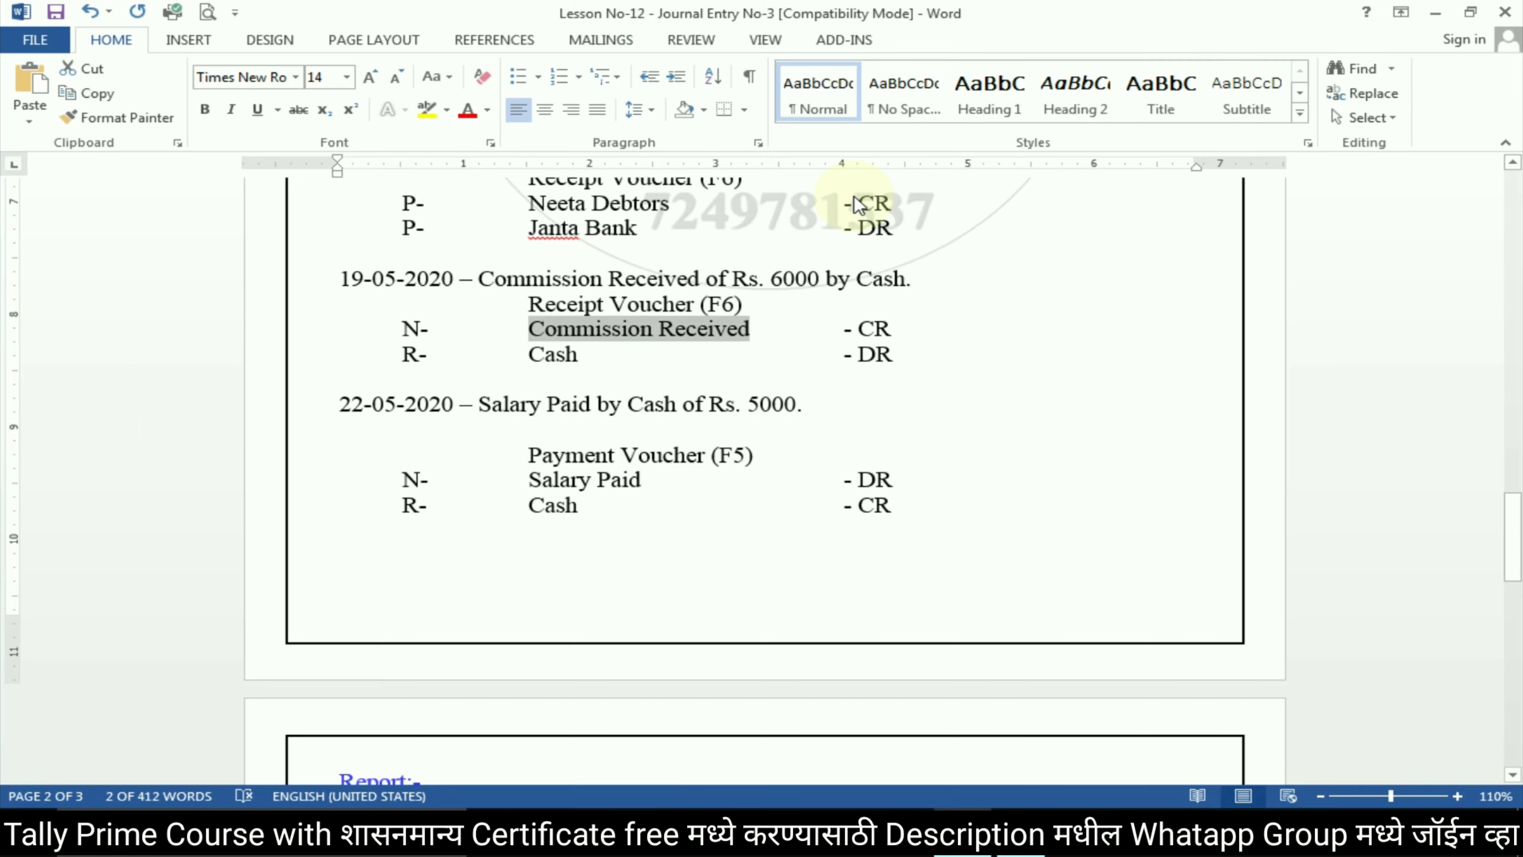
key("alt+Tab")
type("6000")
key("Return")
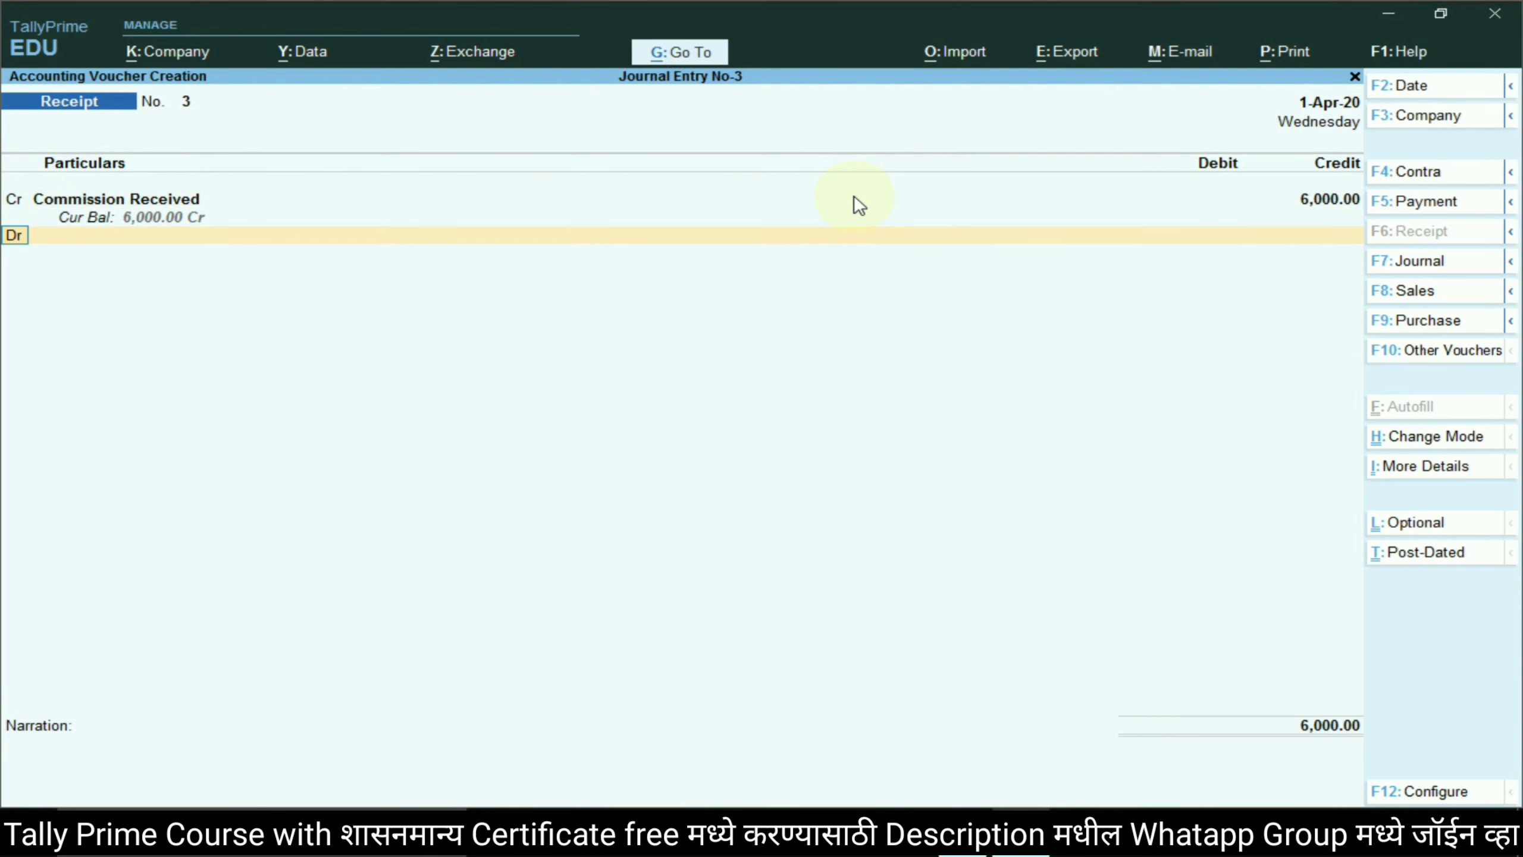
key("Return")
key("alt+Tab")
key("alt+Tab")
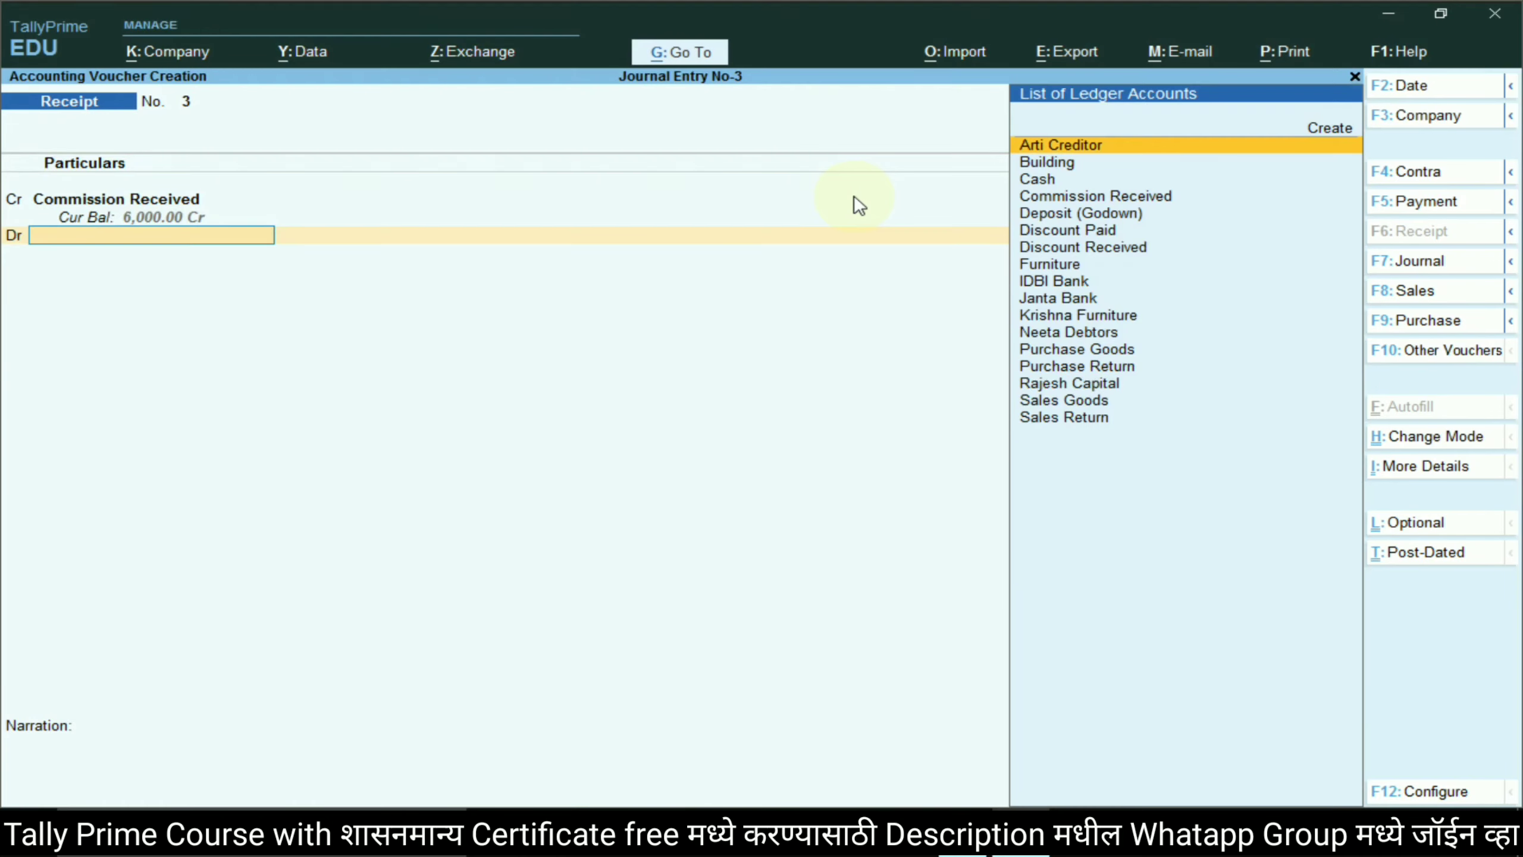
- Debit Cash with 6000 in the receipt voucher and save it without a narration
type("ca")
key("Return")
key("Return")
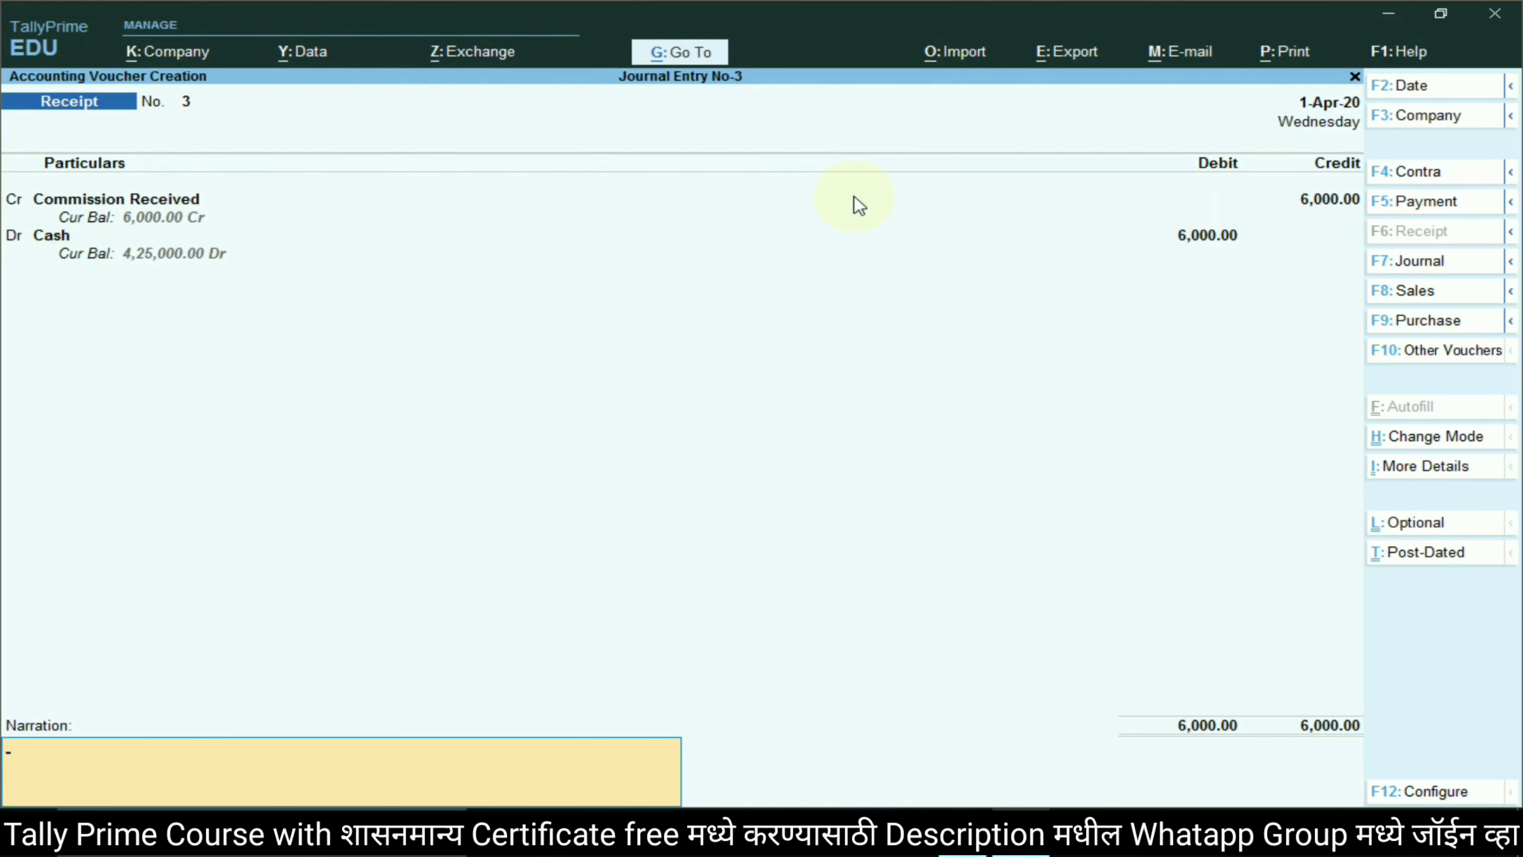
key("Return")
key("Return")
- Find the 22-05-2020 salary entry in the Word exercise and switch TallyPrime to a payment voucher for it
key("alt+Tab")
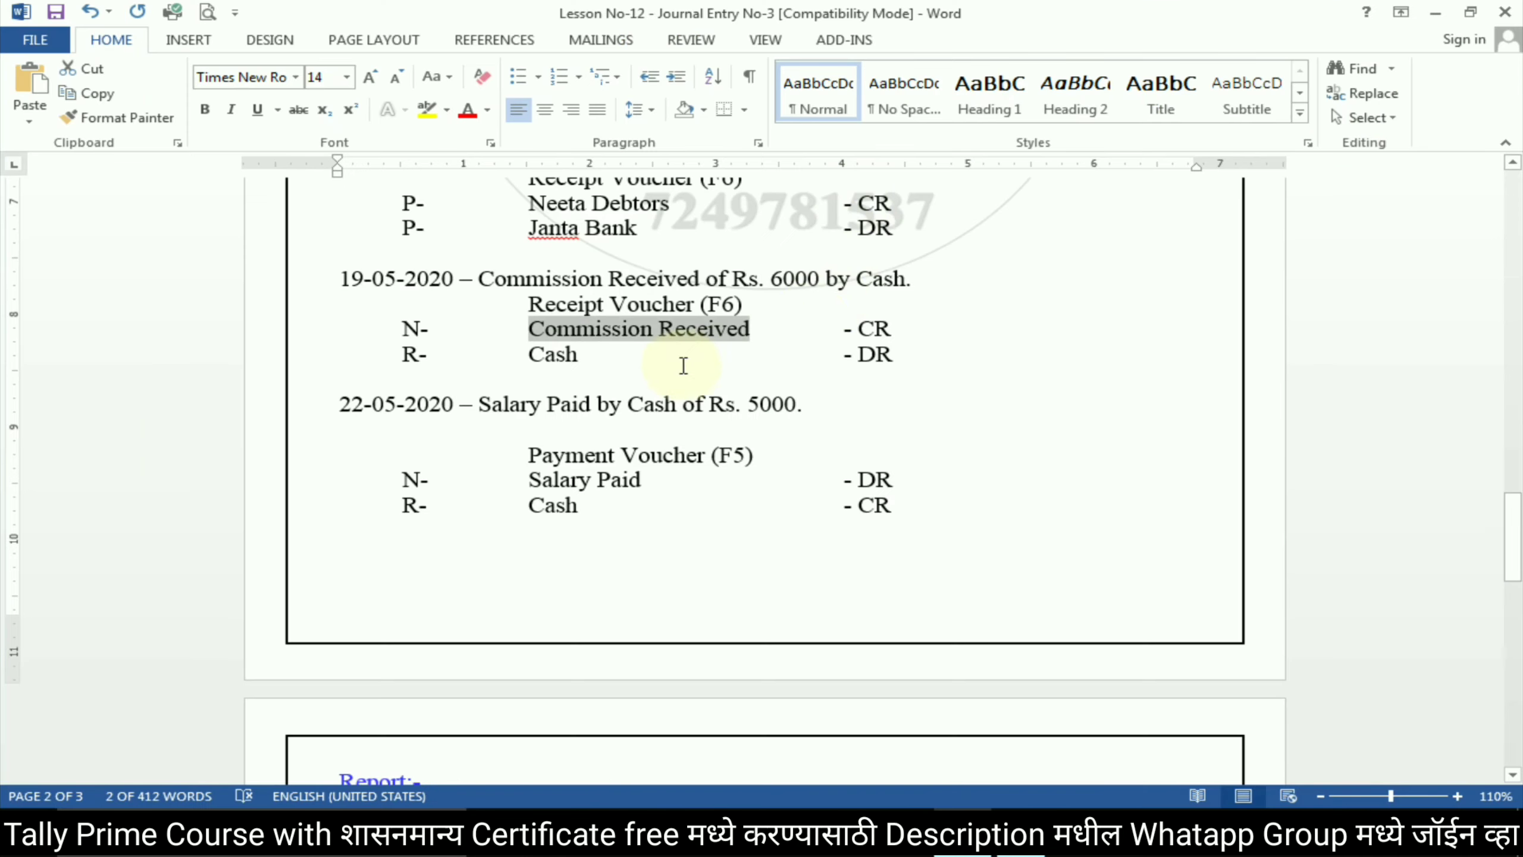
scroll(601, 364, "down", 2)
left_click(540, 345)
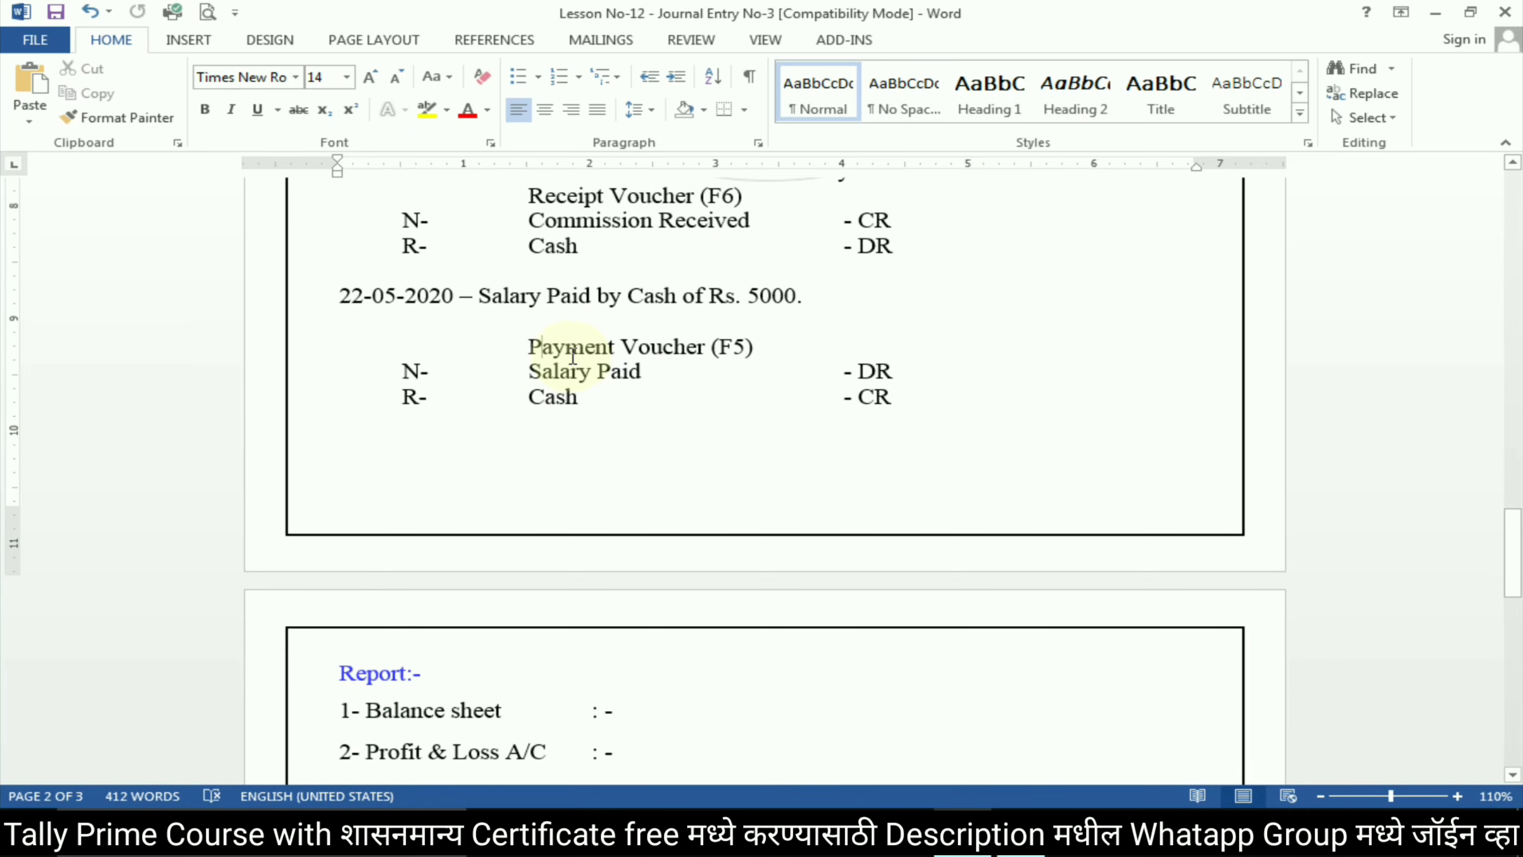
key("alt+Tab")
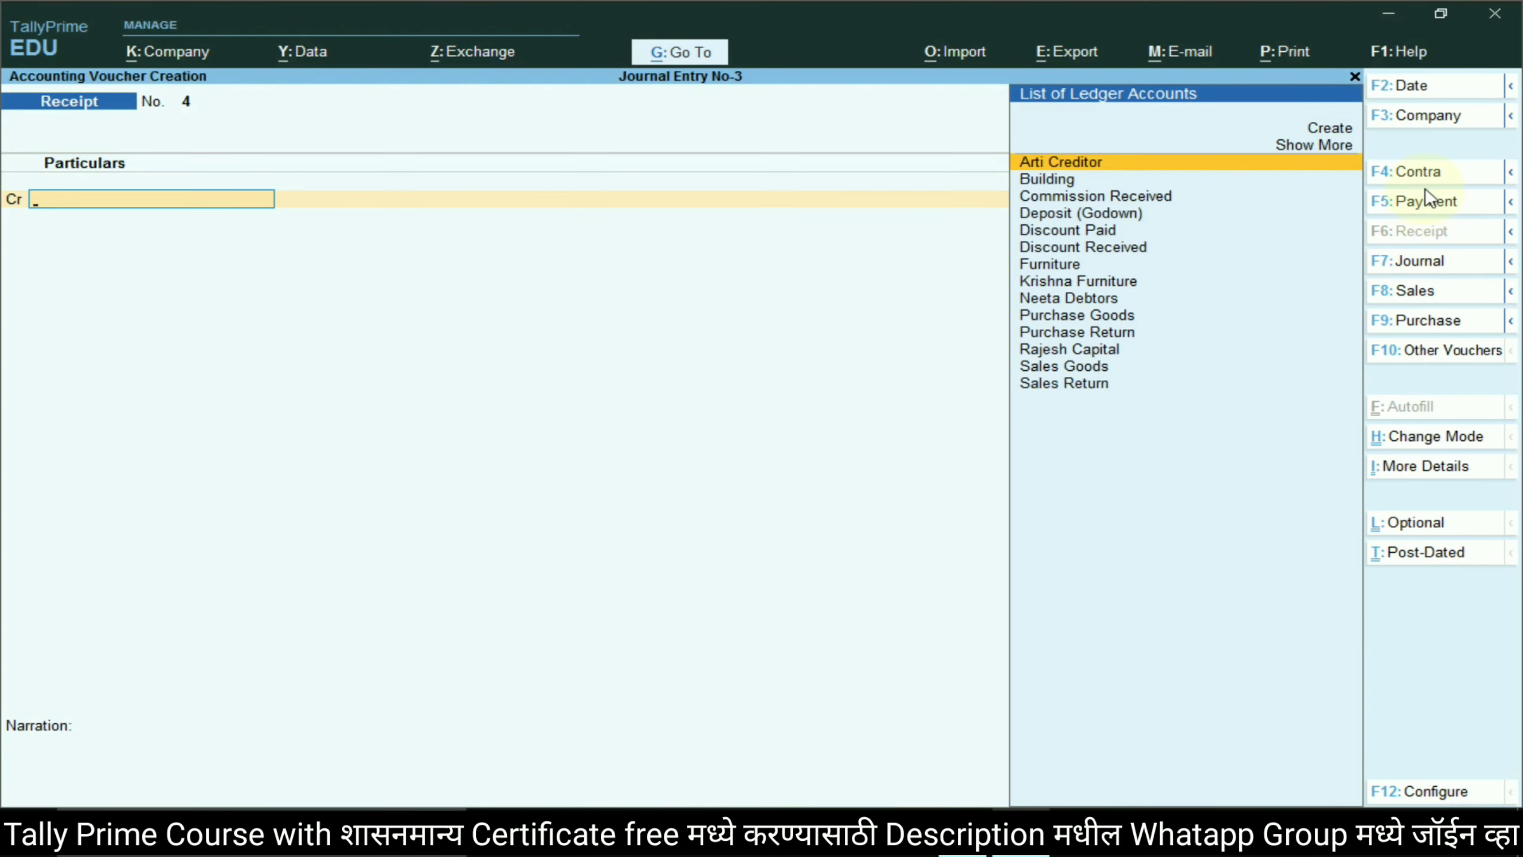
left_click(1429, 203)
key("alt+Tab")
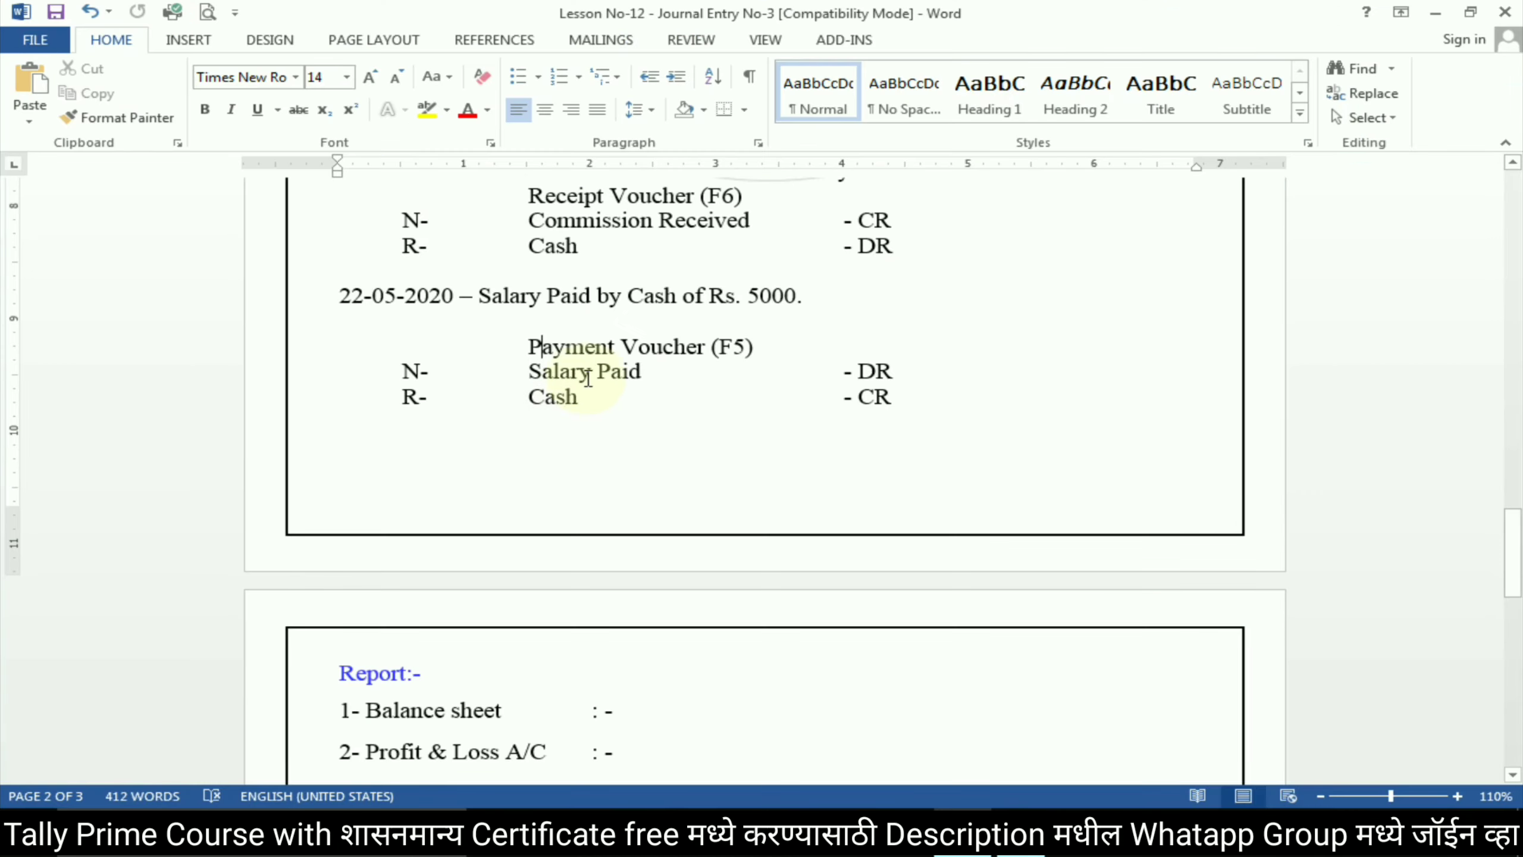
- Copy Salary Paid from the Word exercise and use it as the name of a new ledger in TallyPrime
left_click_drag(530, 371, 672, 376)
key("ctrl+c")
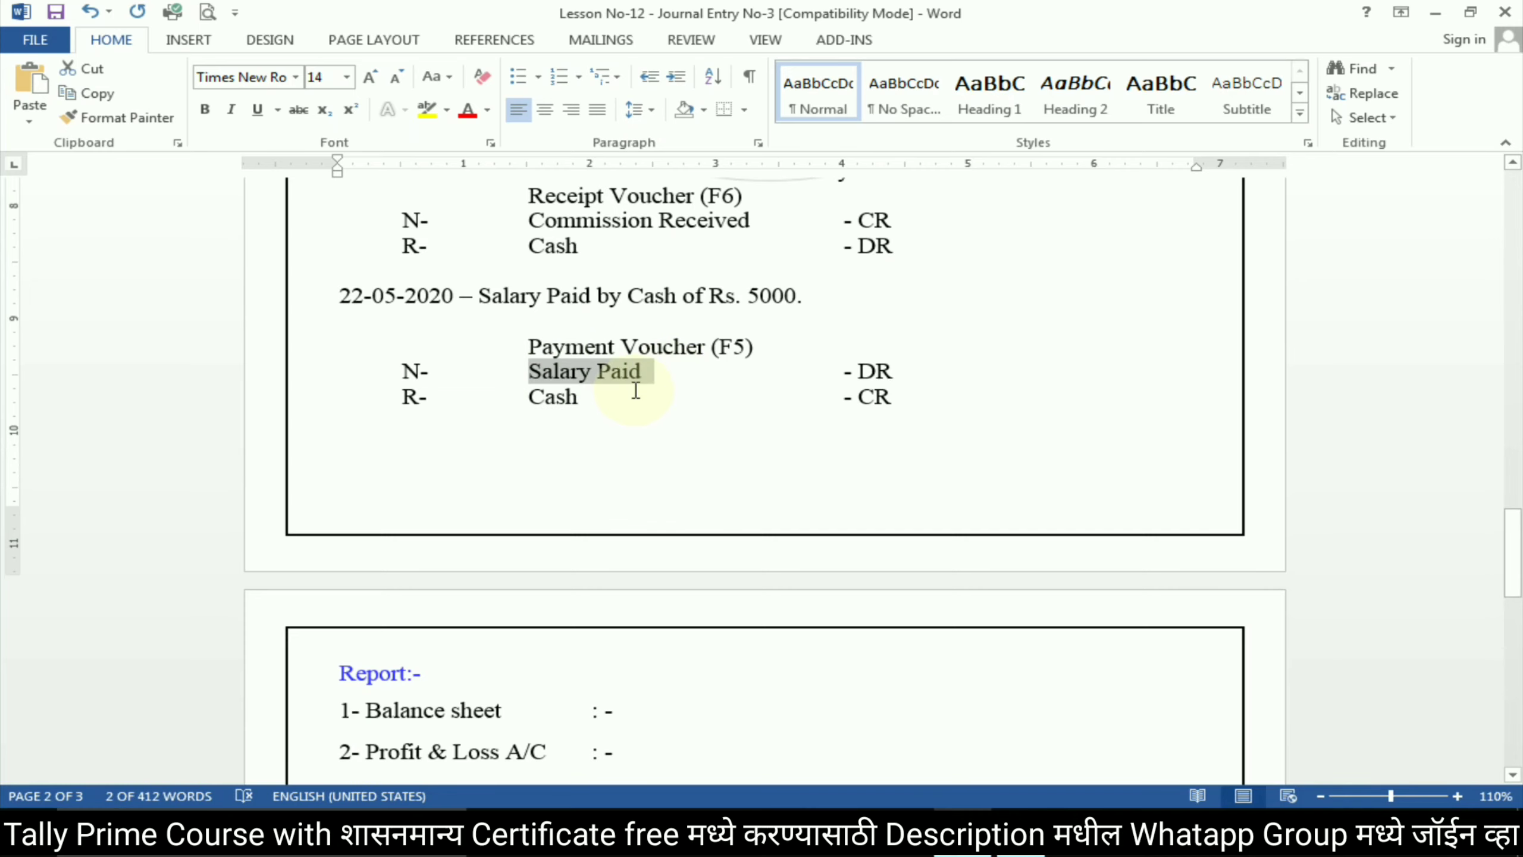
key("alt+Tab")
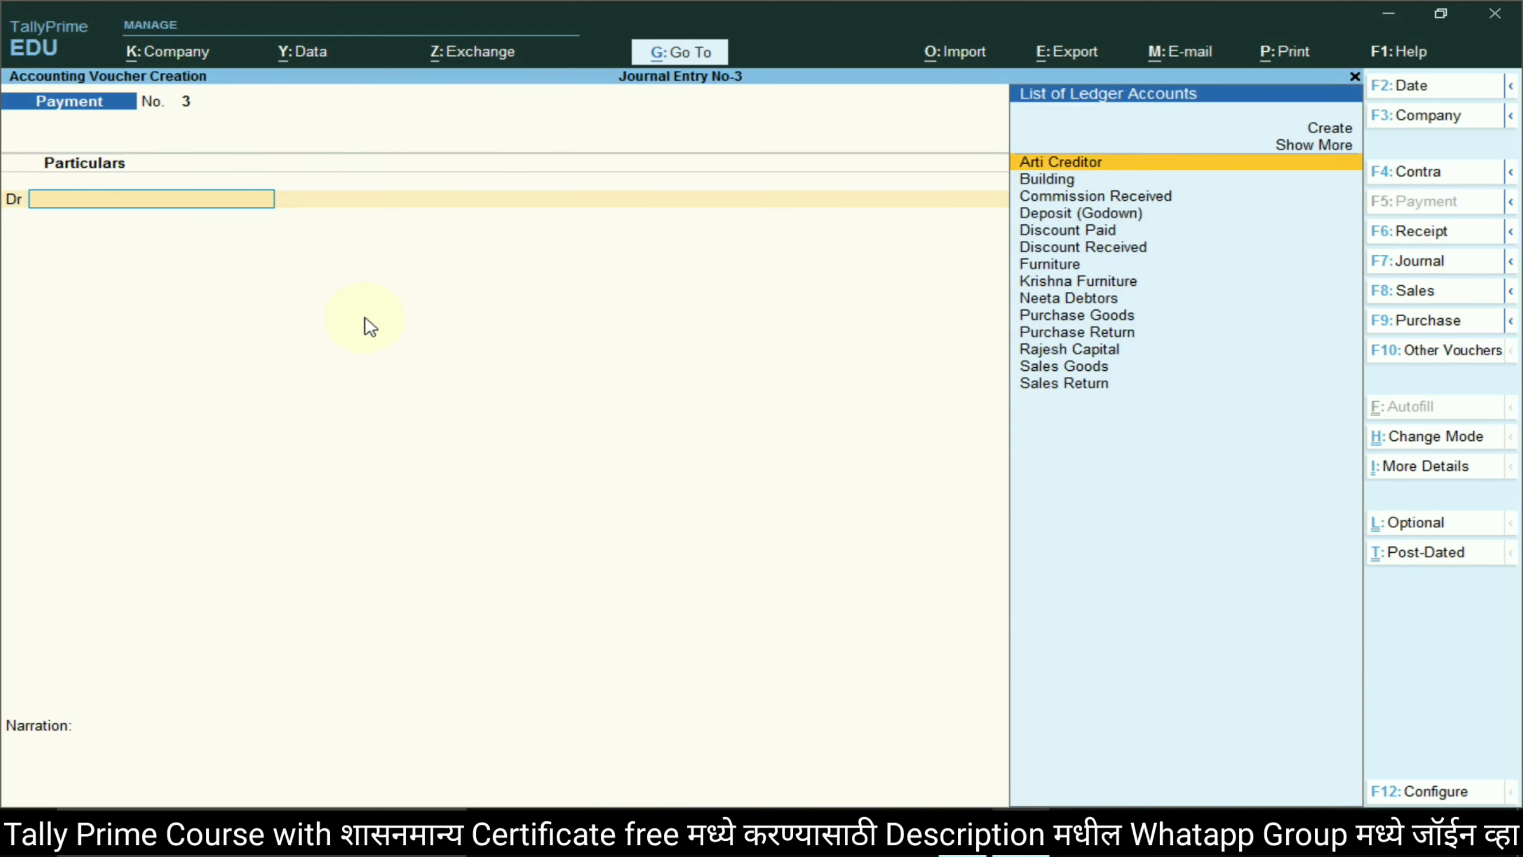
left_click(1324, 140)
key("ctrl+v")
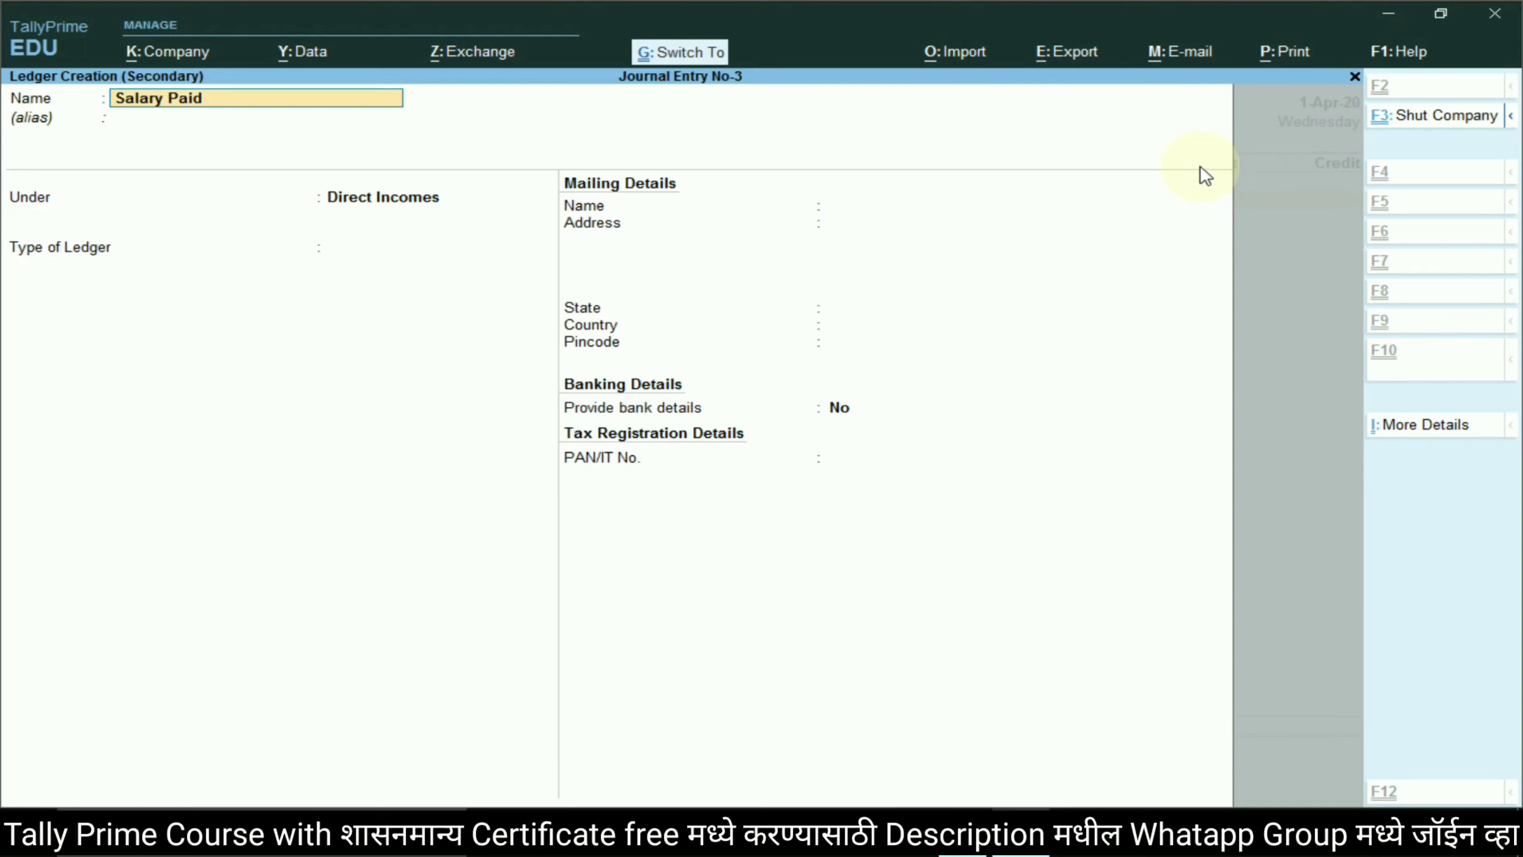
key("Return")
type("Sa")
key("Return")
key("Return")
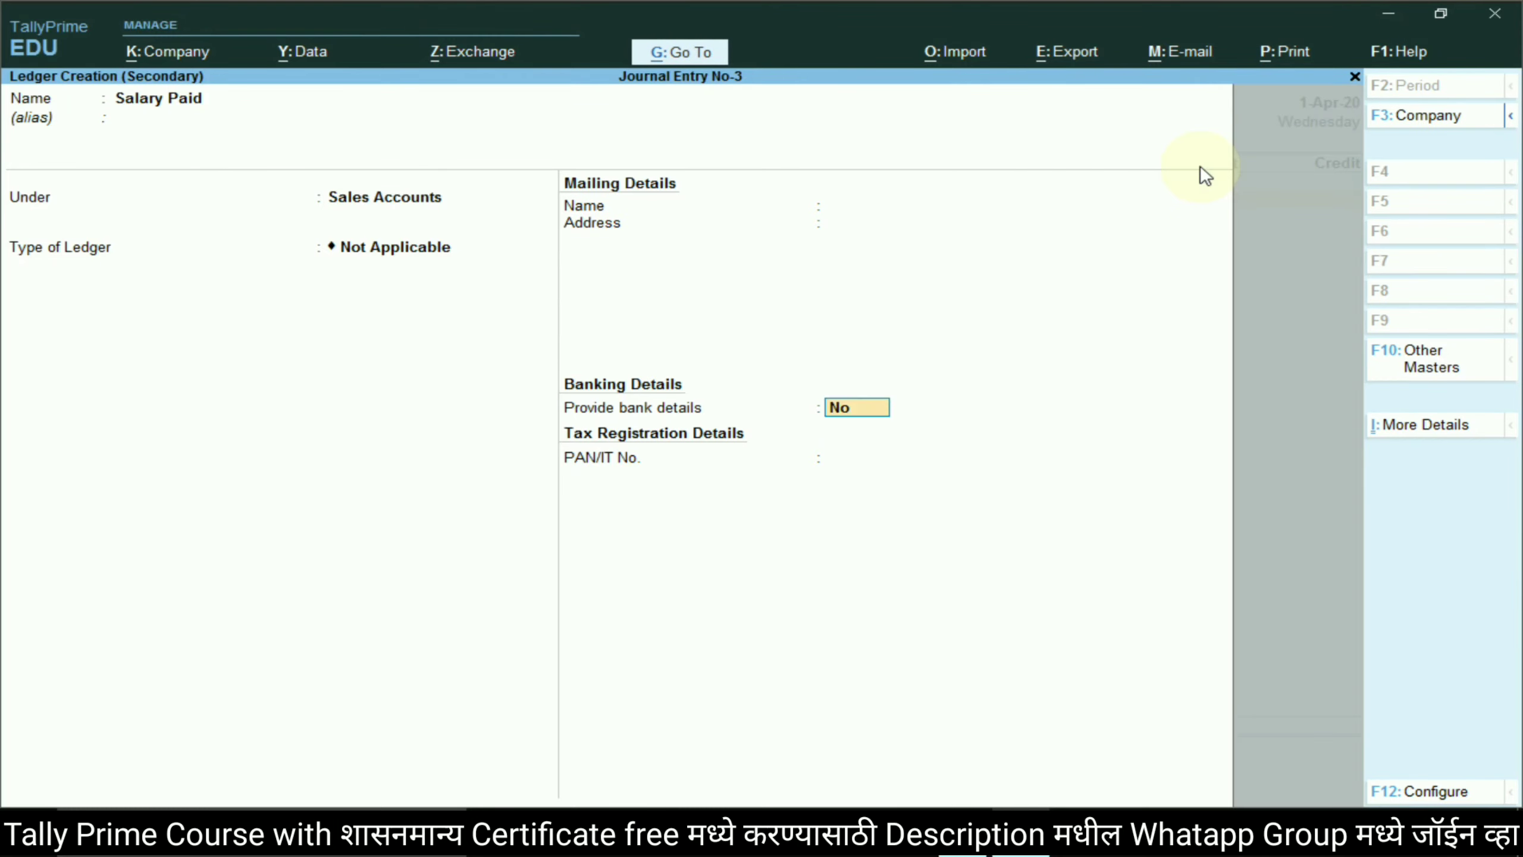
key("Return")
type("n")
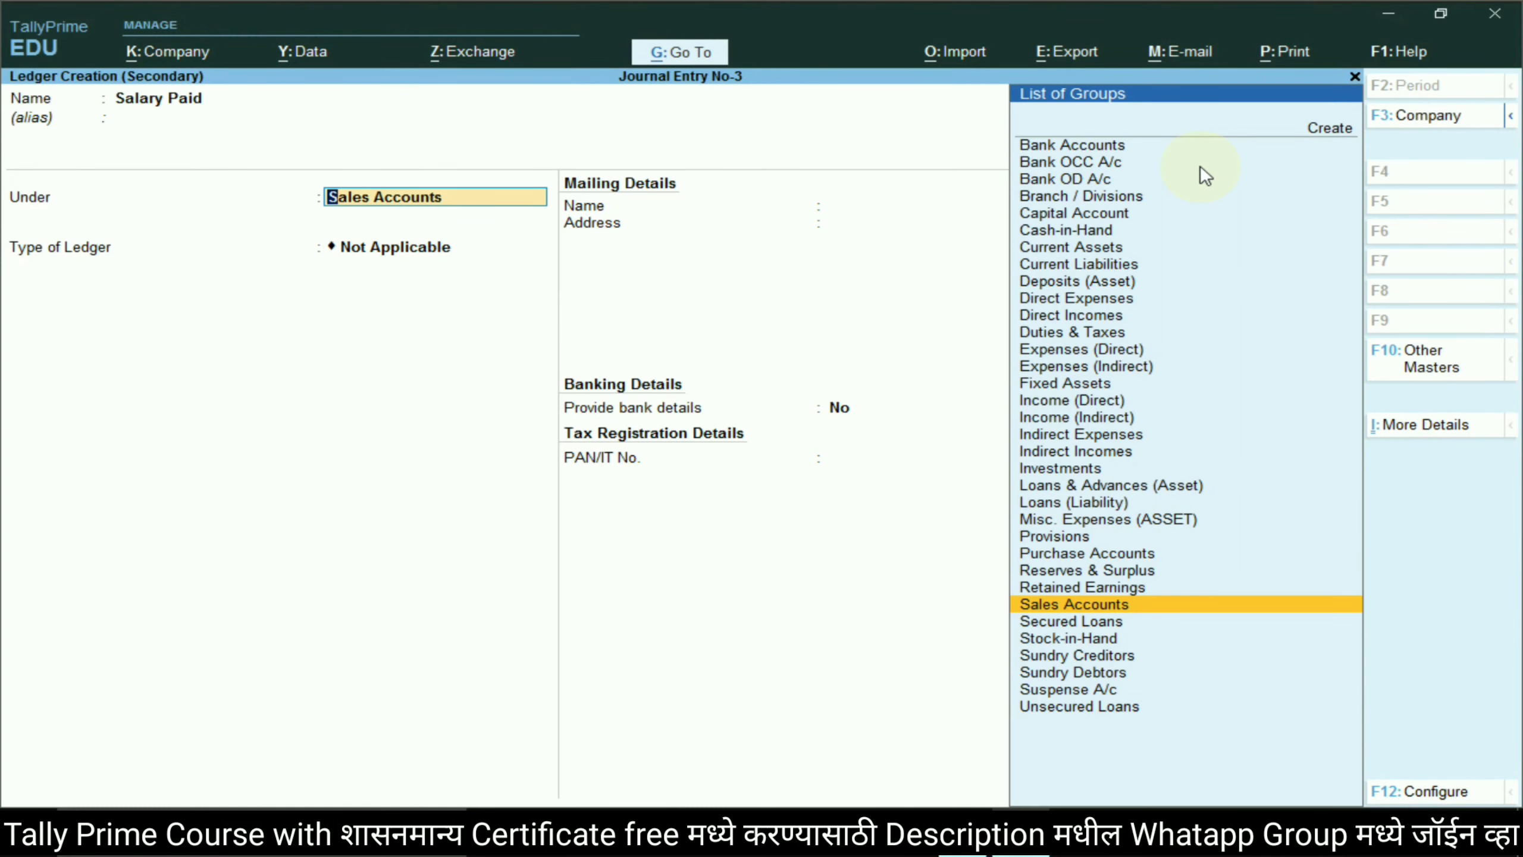
- Place the Salary Paid ledger under the Indirect Expenses group and save it with the remaining details at their defaults
type("Ind")
key("Down")
key("Down")
key("Down")
key("Up")
key("Return")
key("Return")
key("Return")
key("Return")
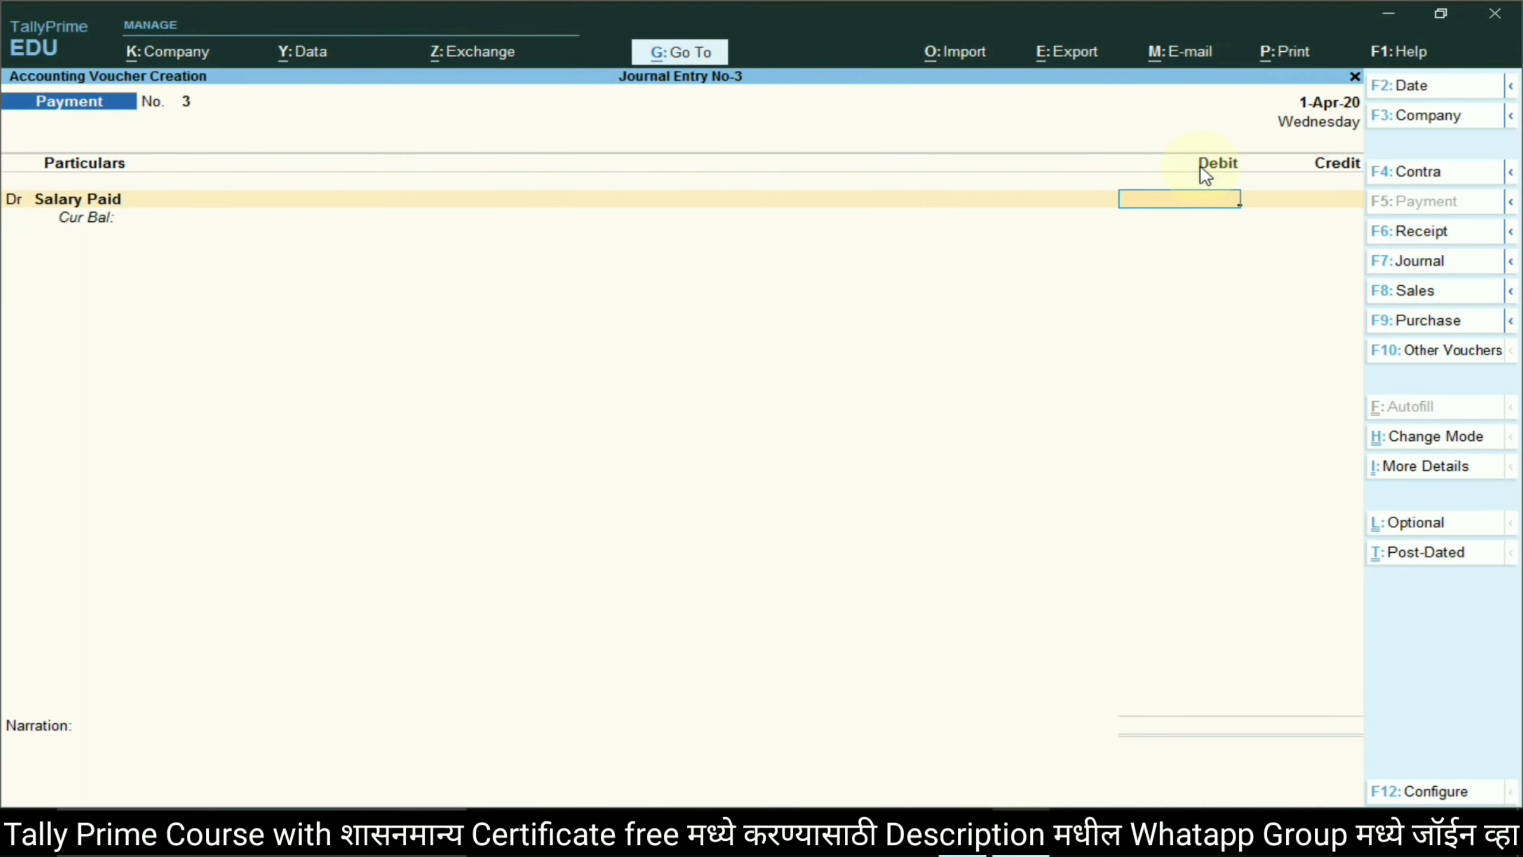
- Debit Salary Paid with 5000 in the payment voucher and check the entry's credit ledger in the Word exercise
key("alt+Tab")
key("alt+Tab")
type("5000")
key("Return")
key("alt+Tab")
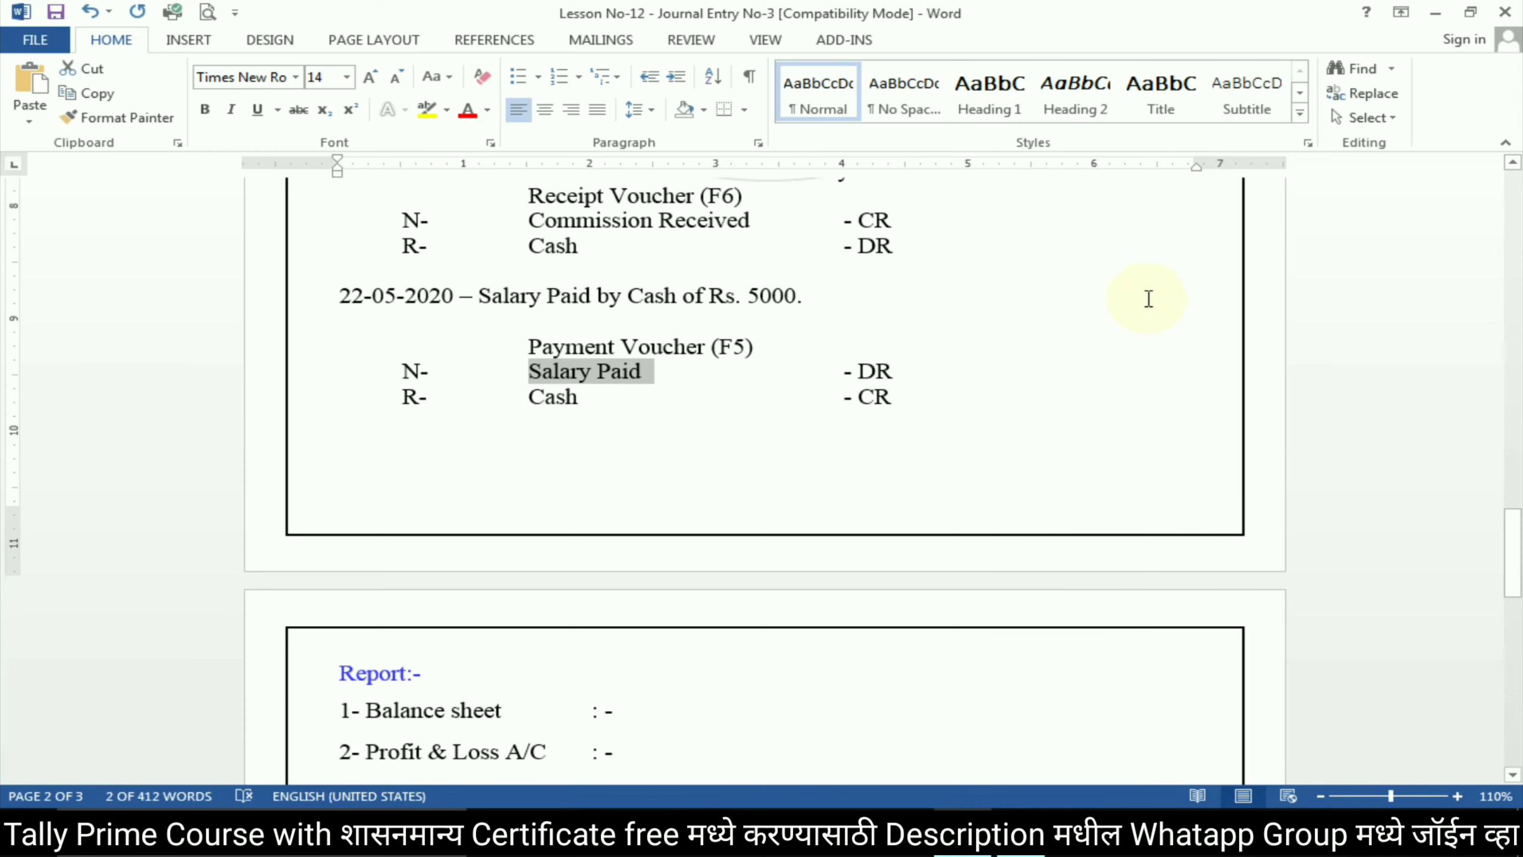
- Credit Cash with 5000 in the payment voucher and save it without a narration
key("alt+Tab")
key("Return")
key("Down")
key("Down")
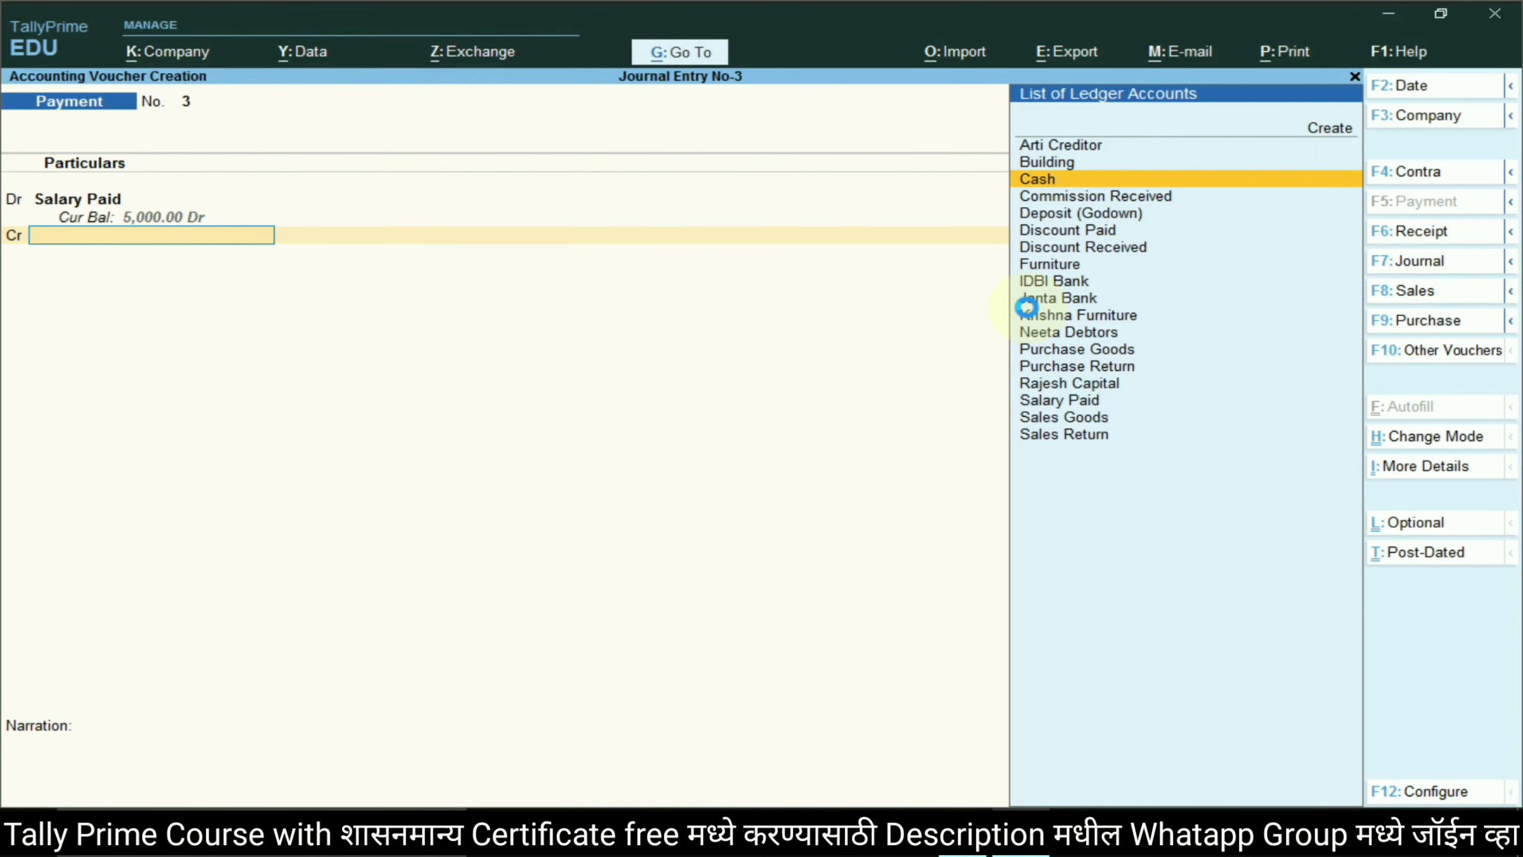
key("Return")
key("Return")
key("Return")
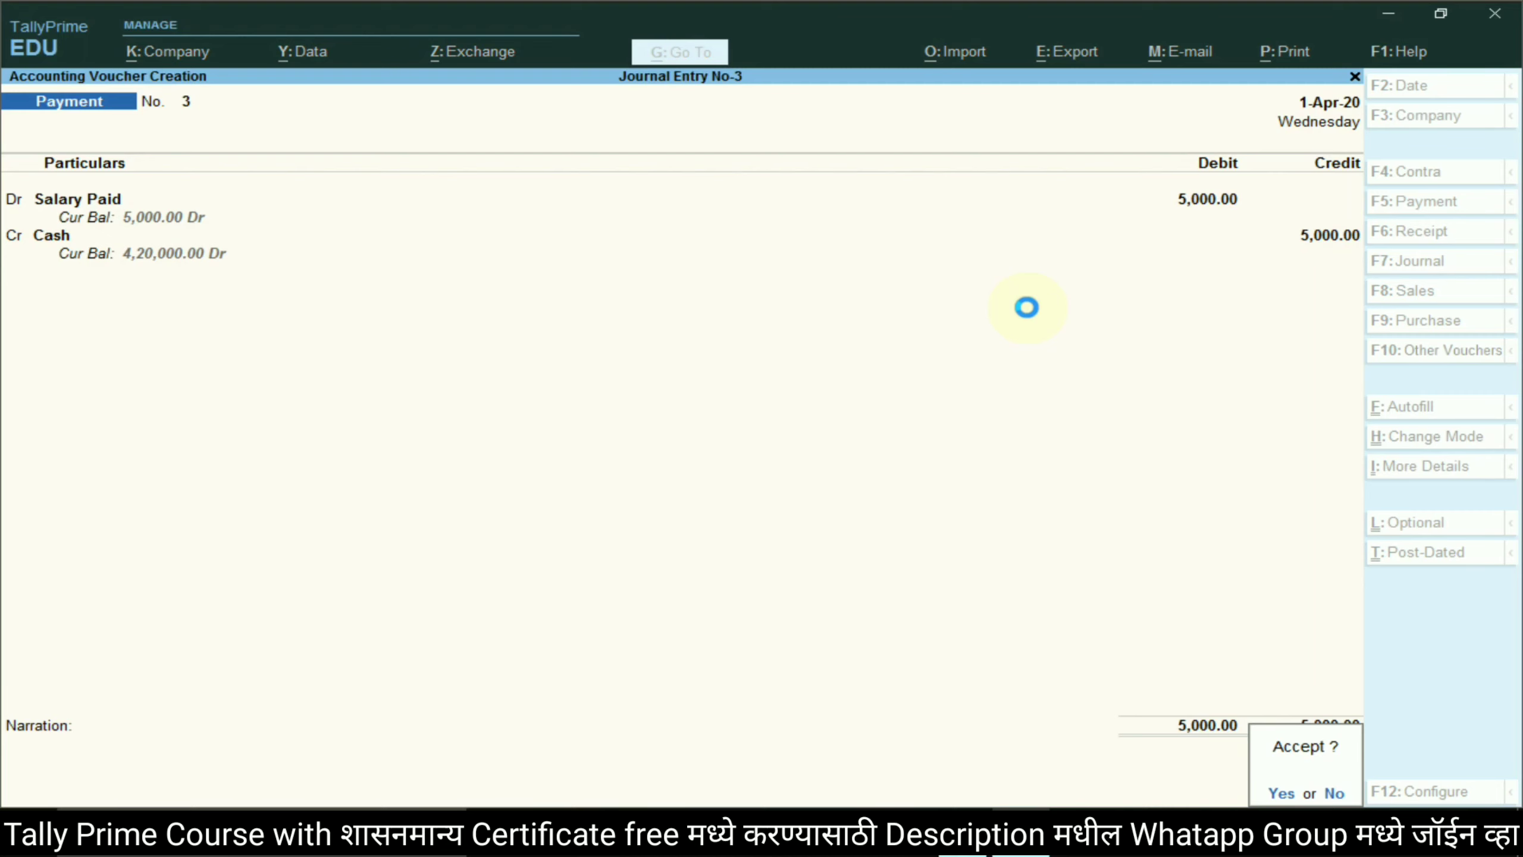
key("Return")
- Look up the Balance Sheet total in TallyPrime and enter 102000 on the Balance sheet line of the Word report
key("alt+Tab")
scroll(867, 408, "down", 5)
left_click(667, 412)
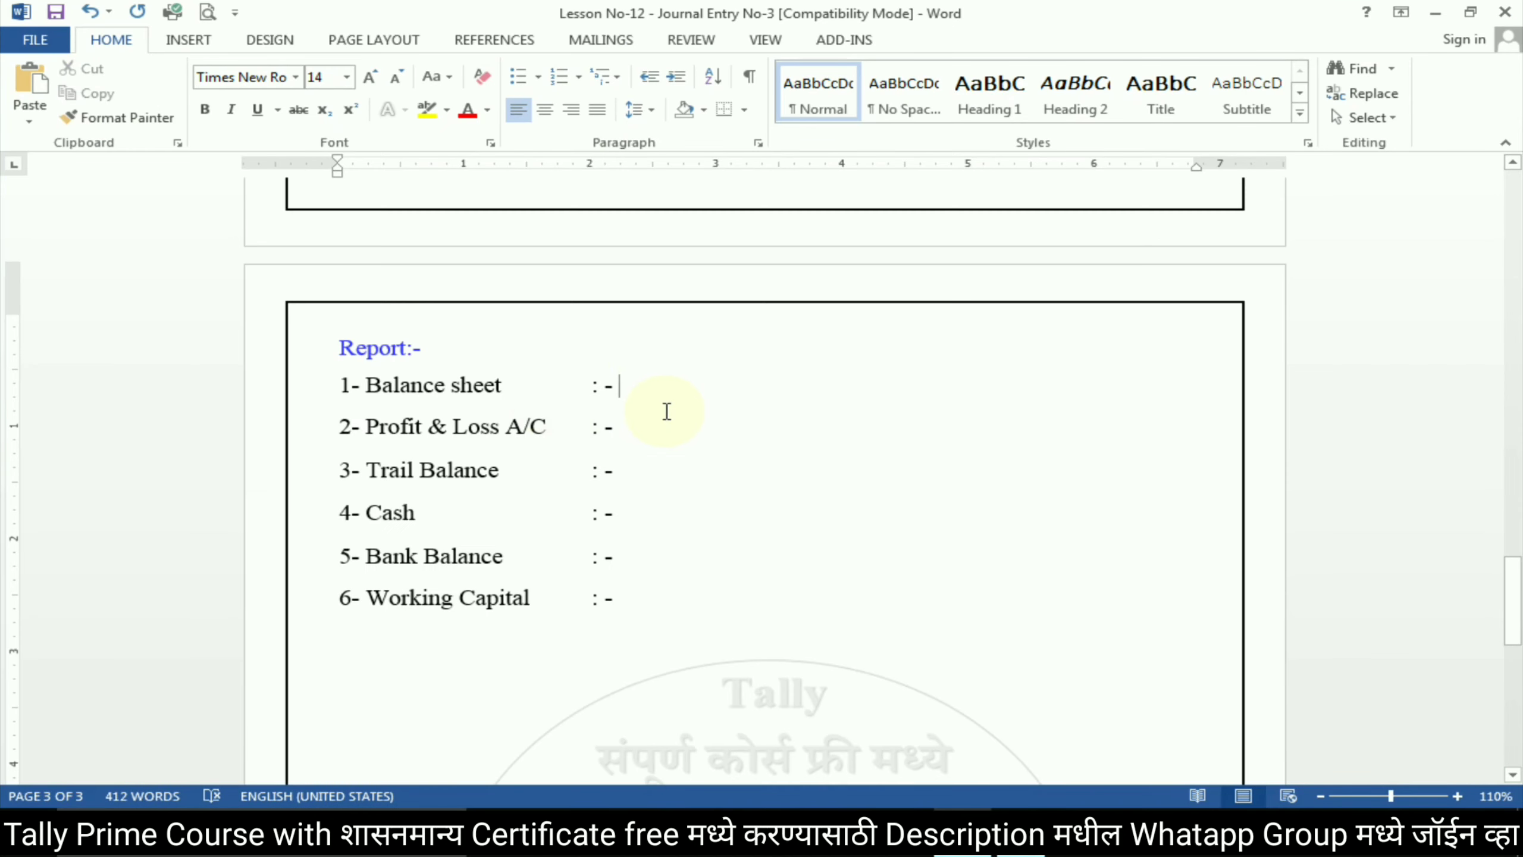
scroll(662, 402, "up", 1)
scroll(686, 408, "down", 2)
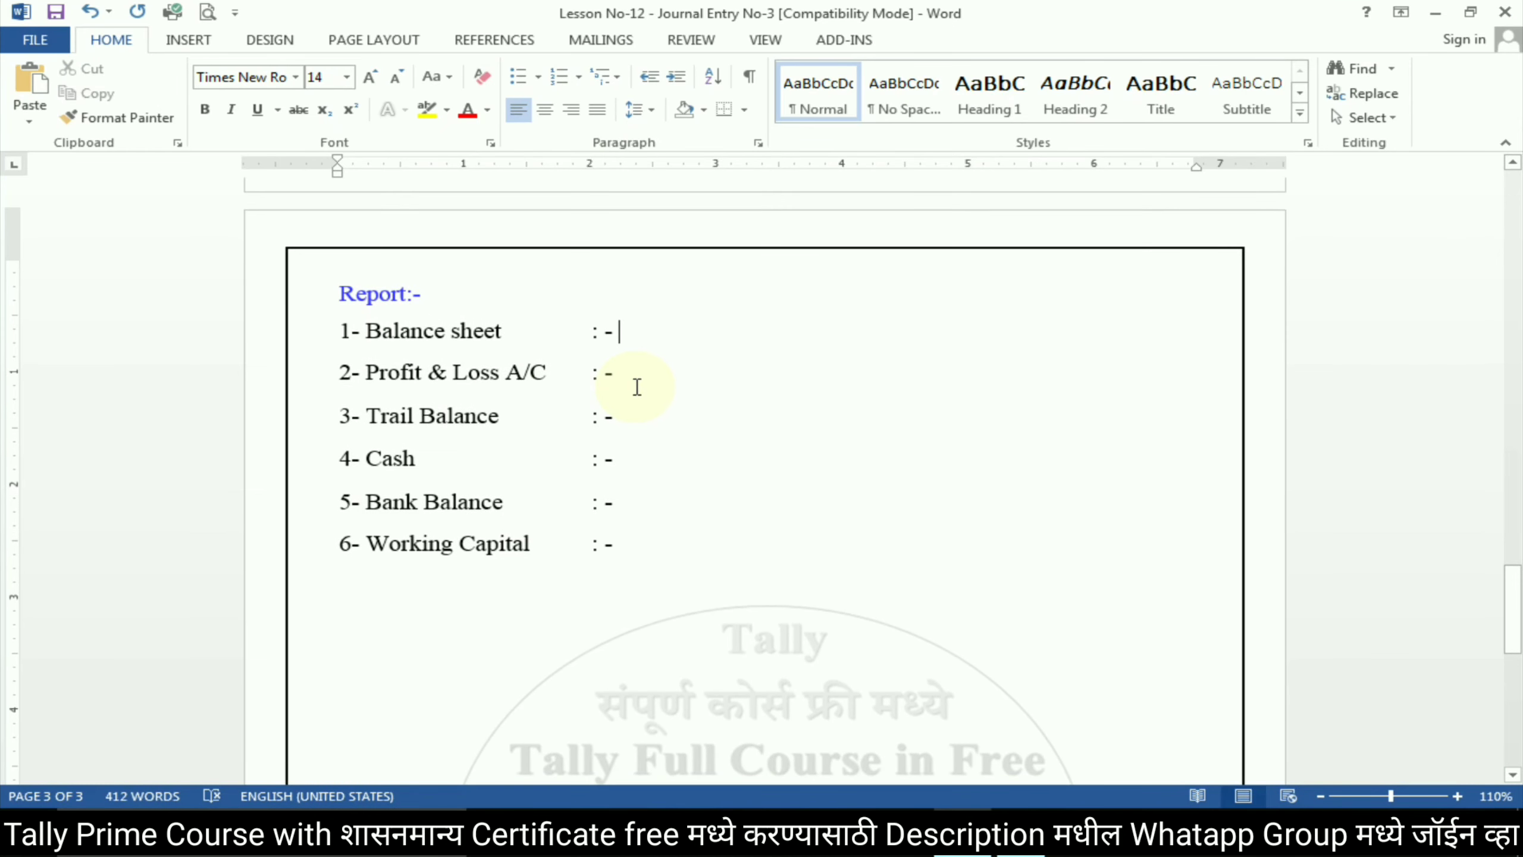
key("alt+Tab")
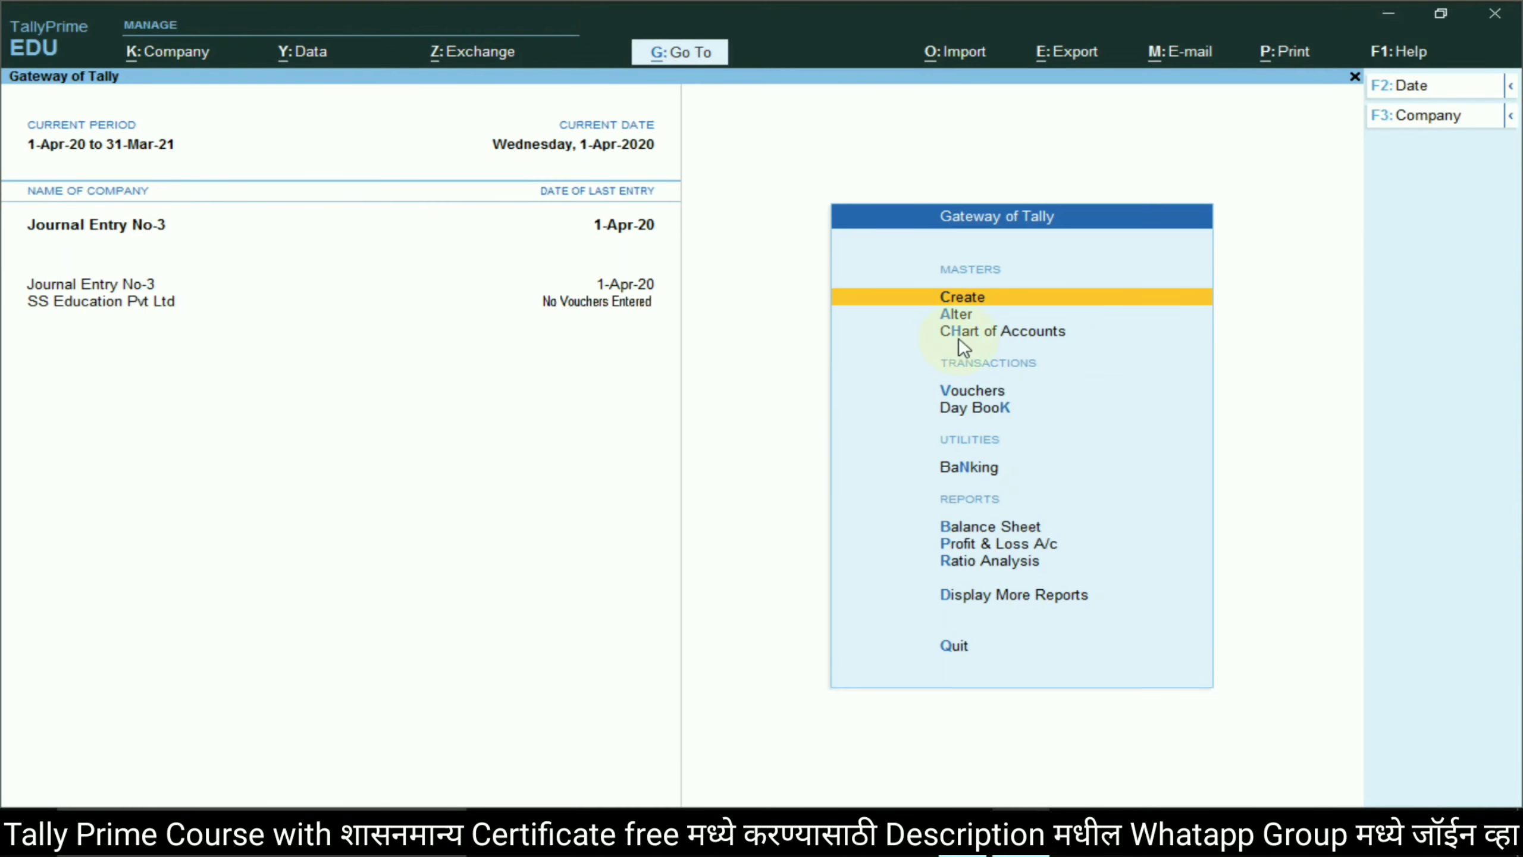
left_click(977, 529)
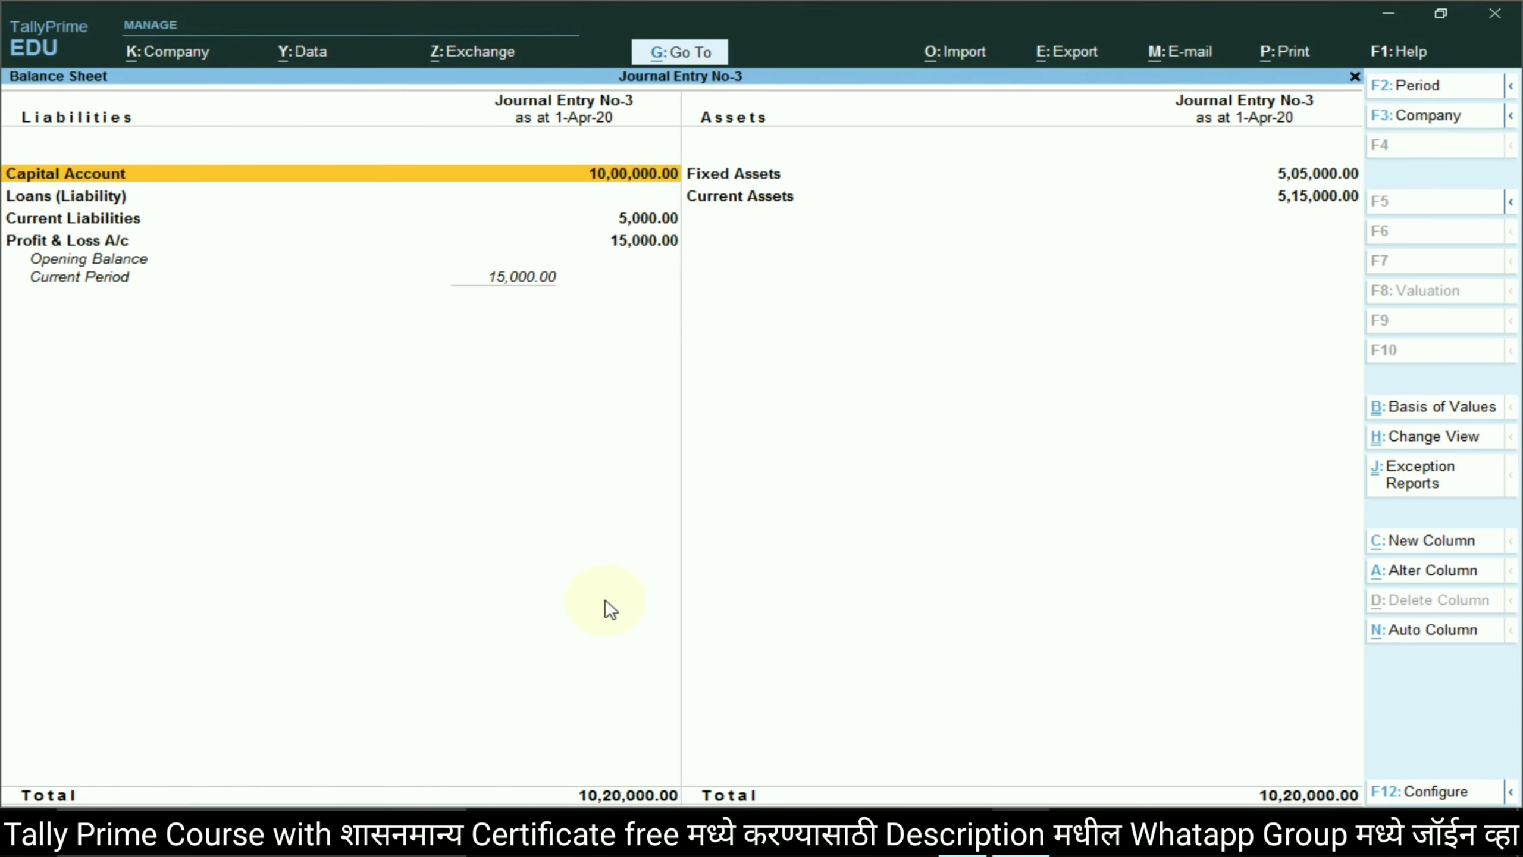
key("alt+Tab")
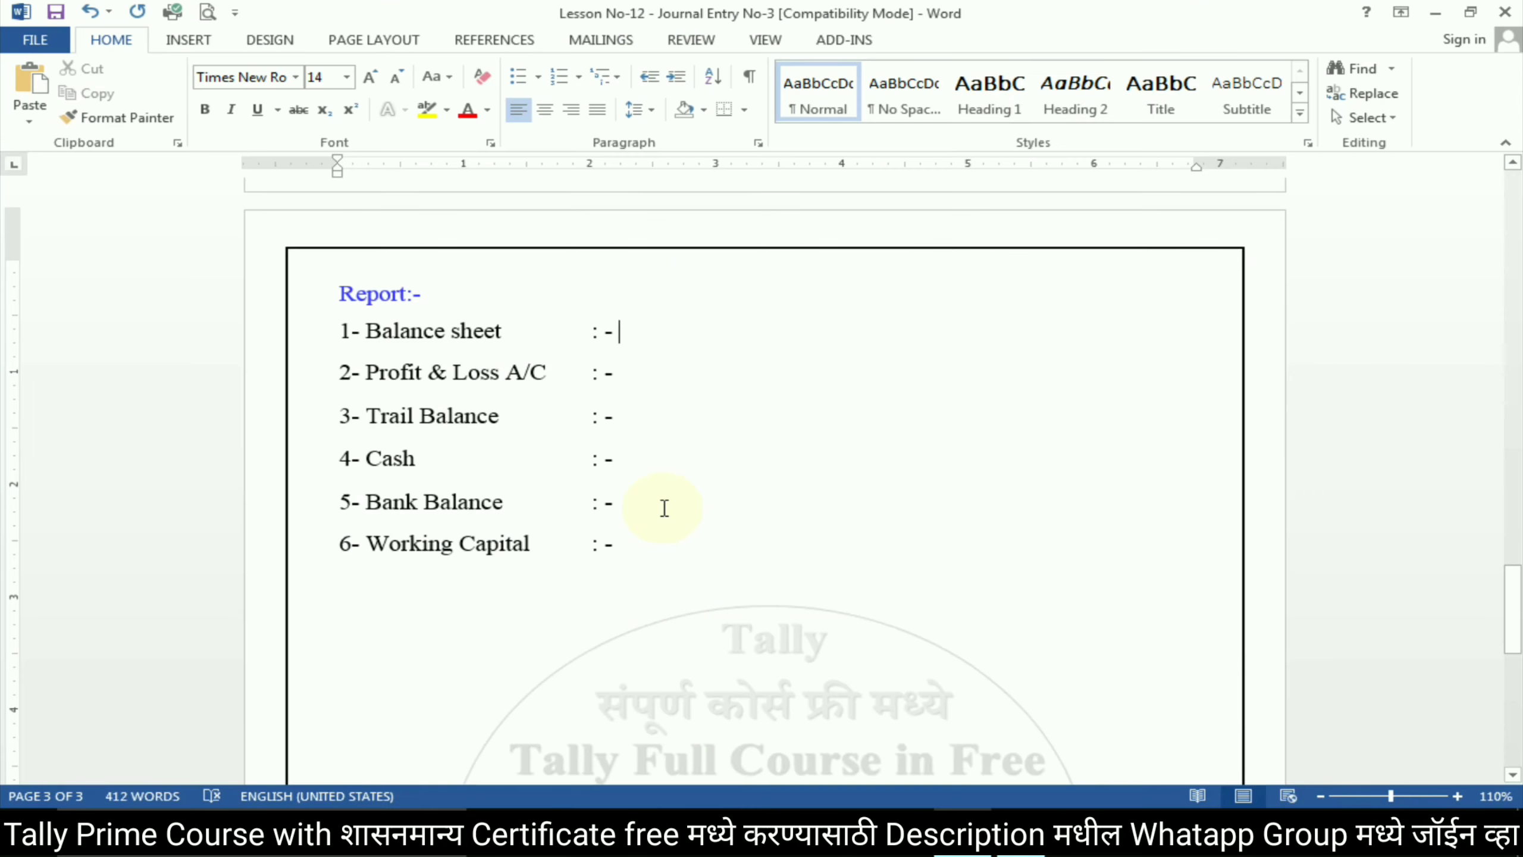
type("102000")
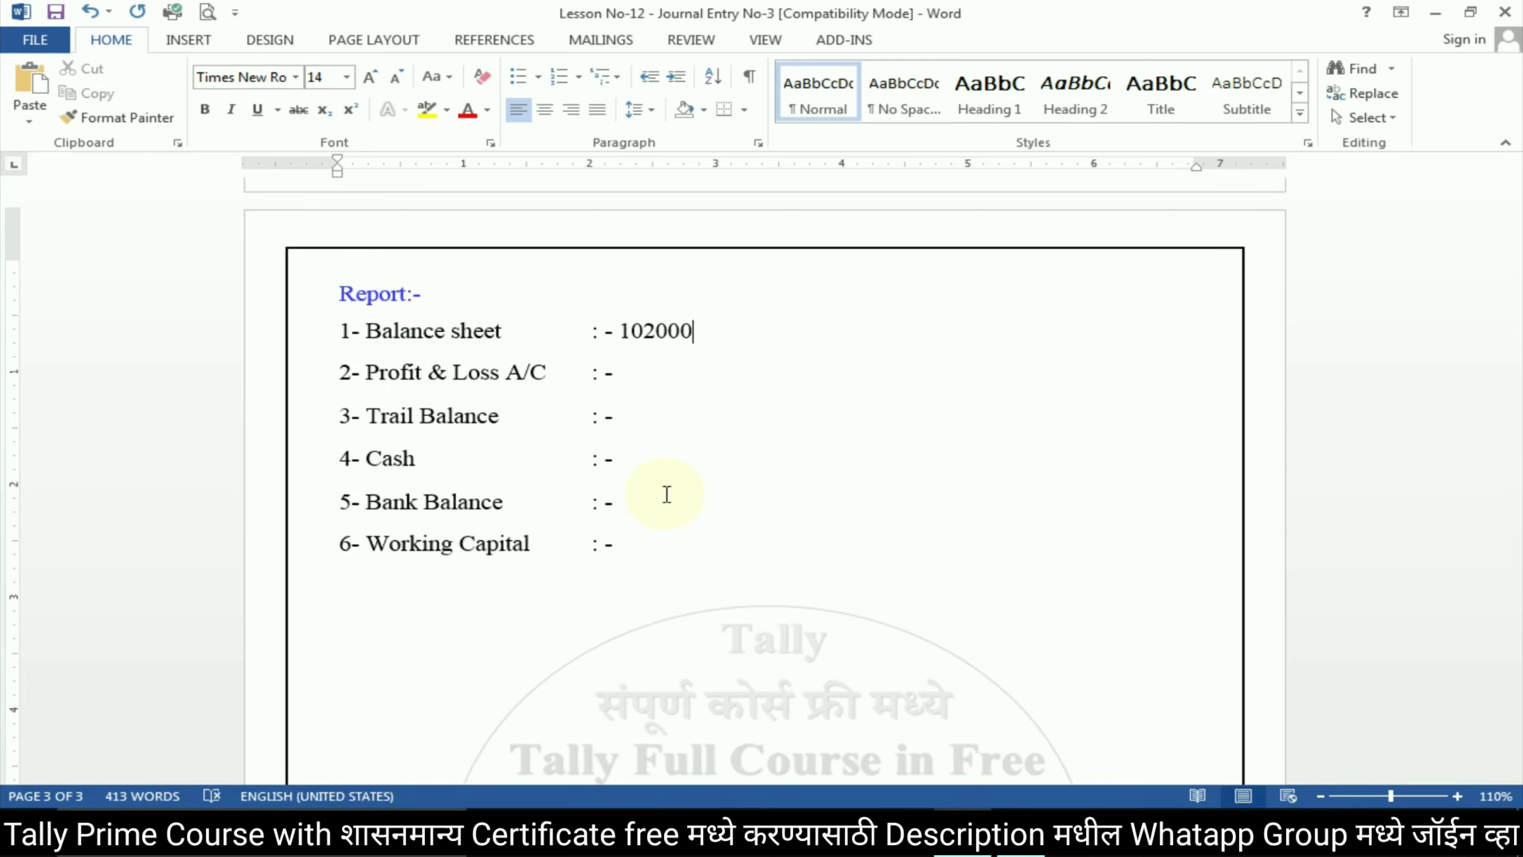
- Look up the net profit in TallyPrime's Profit & Loss A/c and enter 15000 (Net Profit) on the matching Word report line
left_click(696, 374)
key("alt+Tab")
key("Escape")
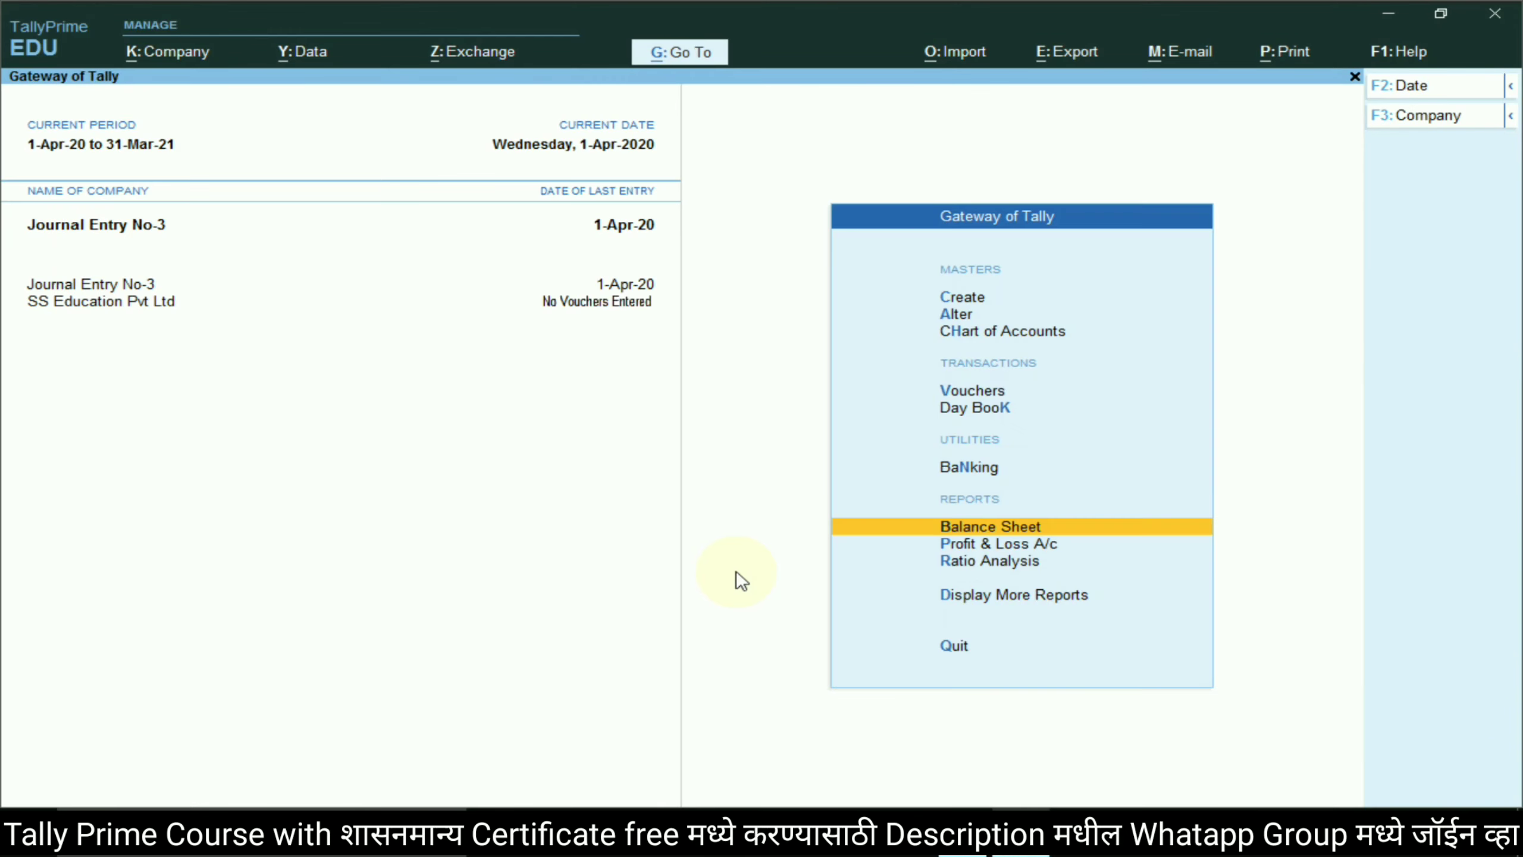
key("Down")
key("Return")
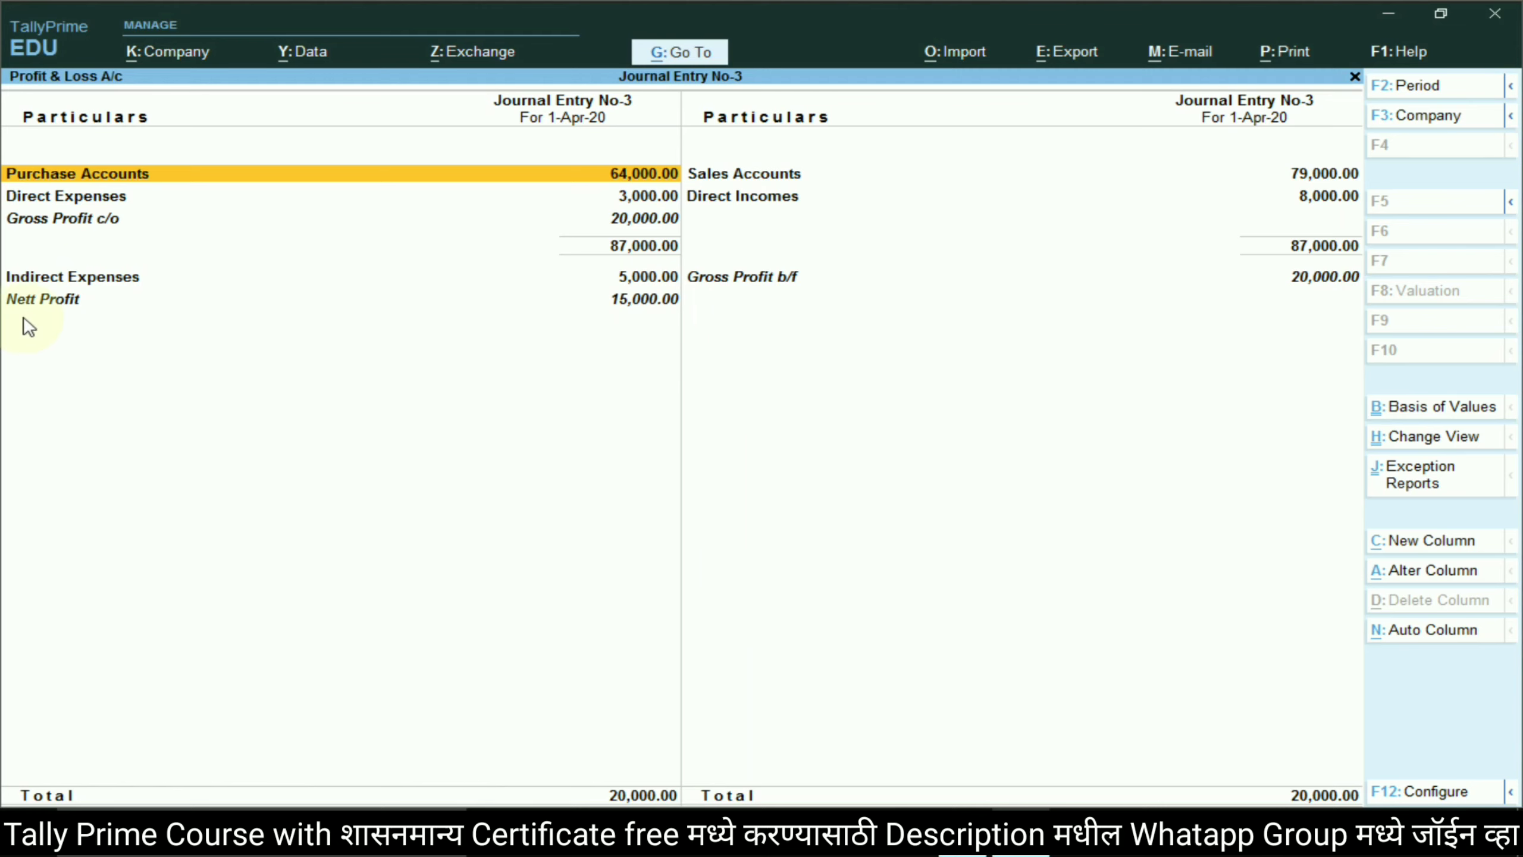
key("alt+Tab")
type("15000")
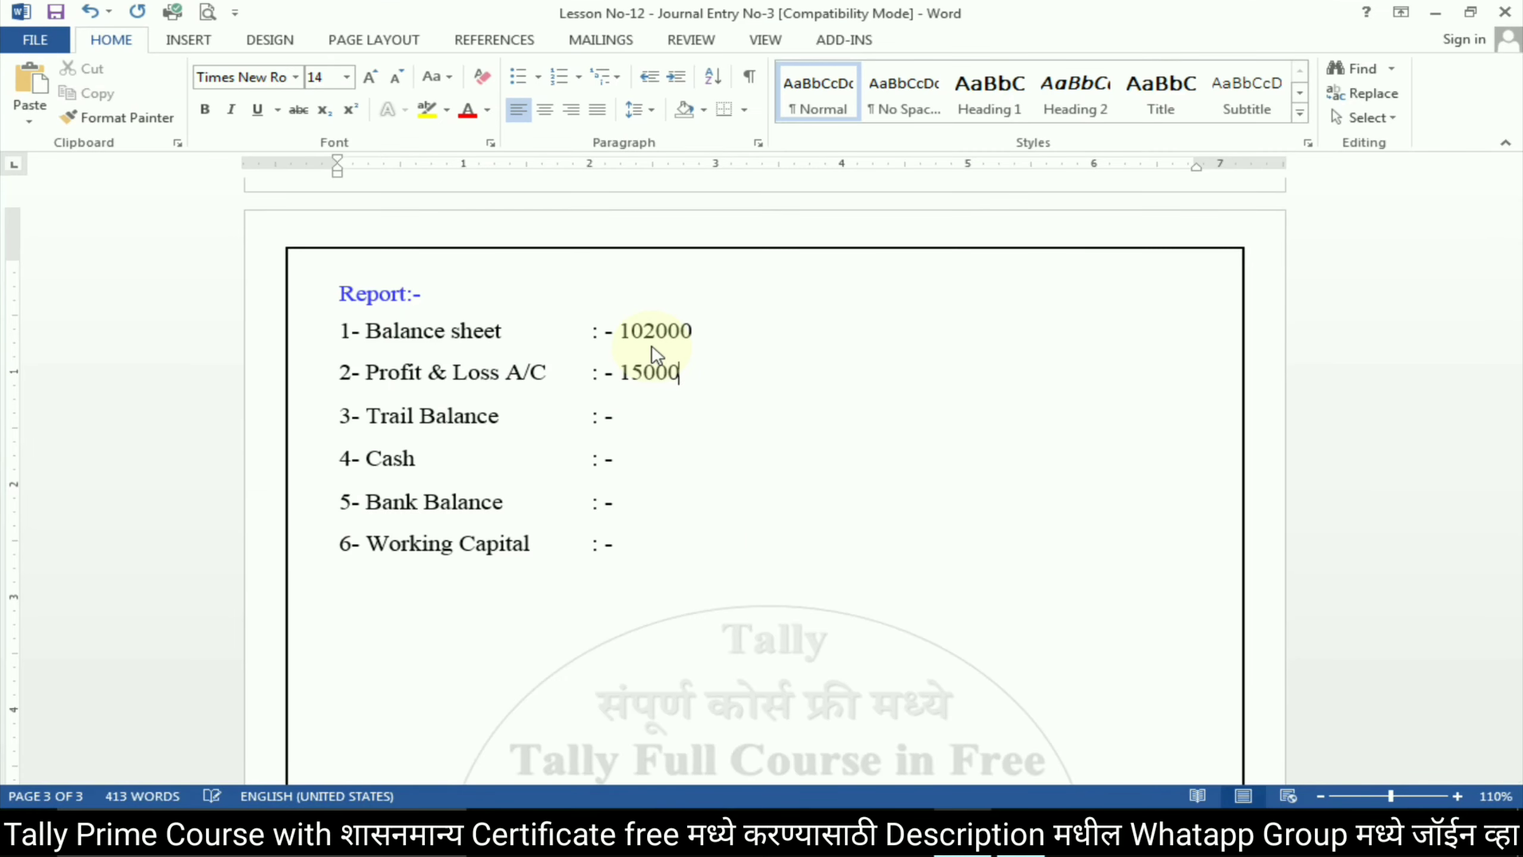
type(" (Net Profit)")
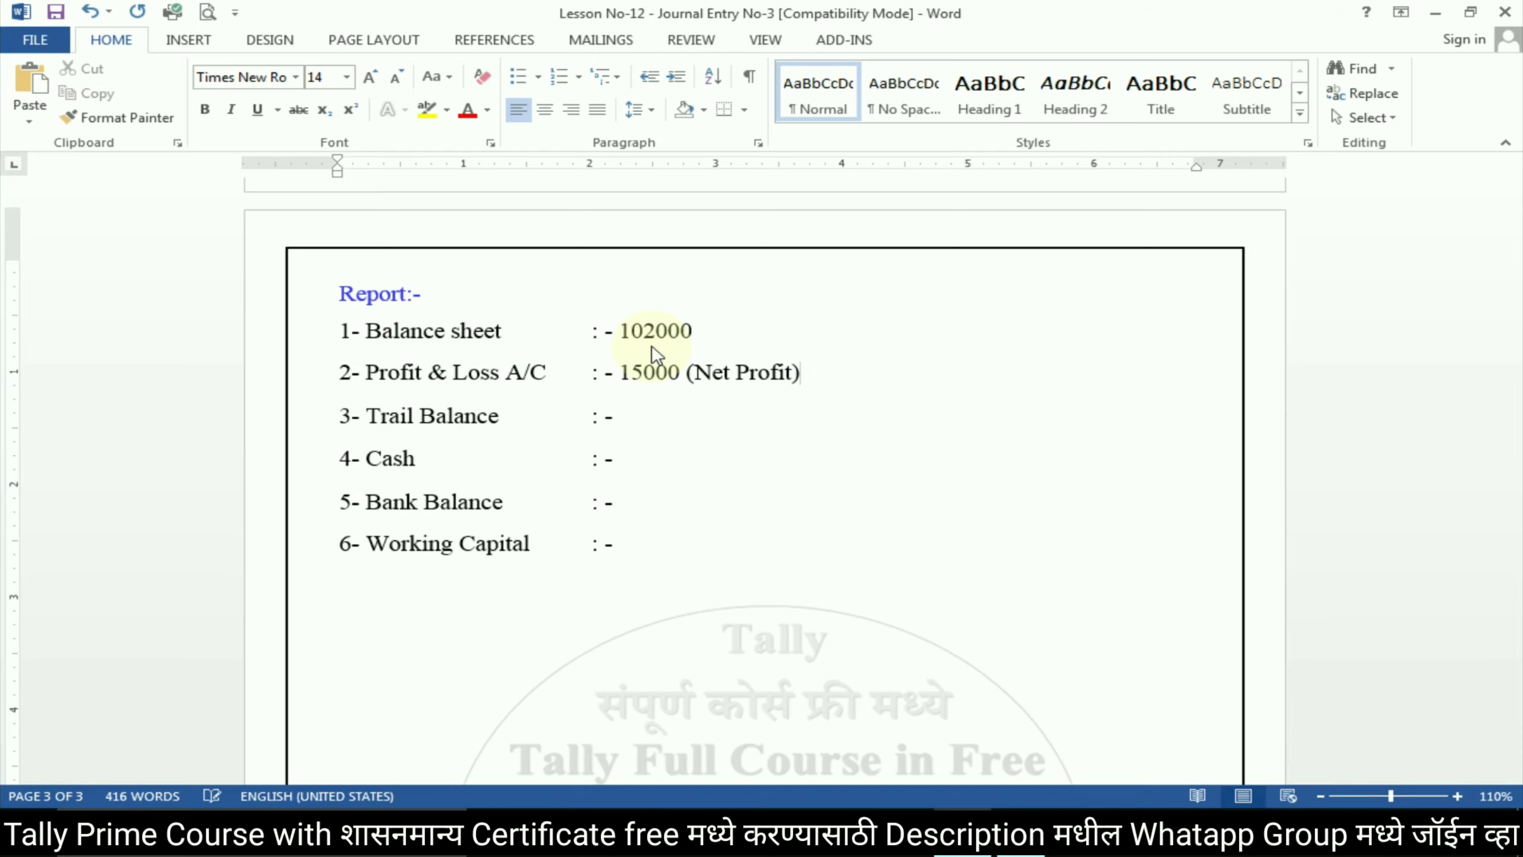
- Look up the Trial Balance grand total in TallyPrime and enter 1094000 on the Trail Balance line of the Word report
key("alt+Tab")
key("Escape")
key("Down")
key("Down")
key("Return")
key("Return")
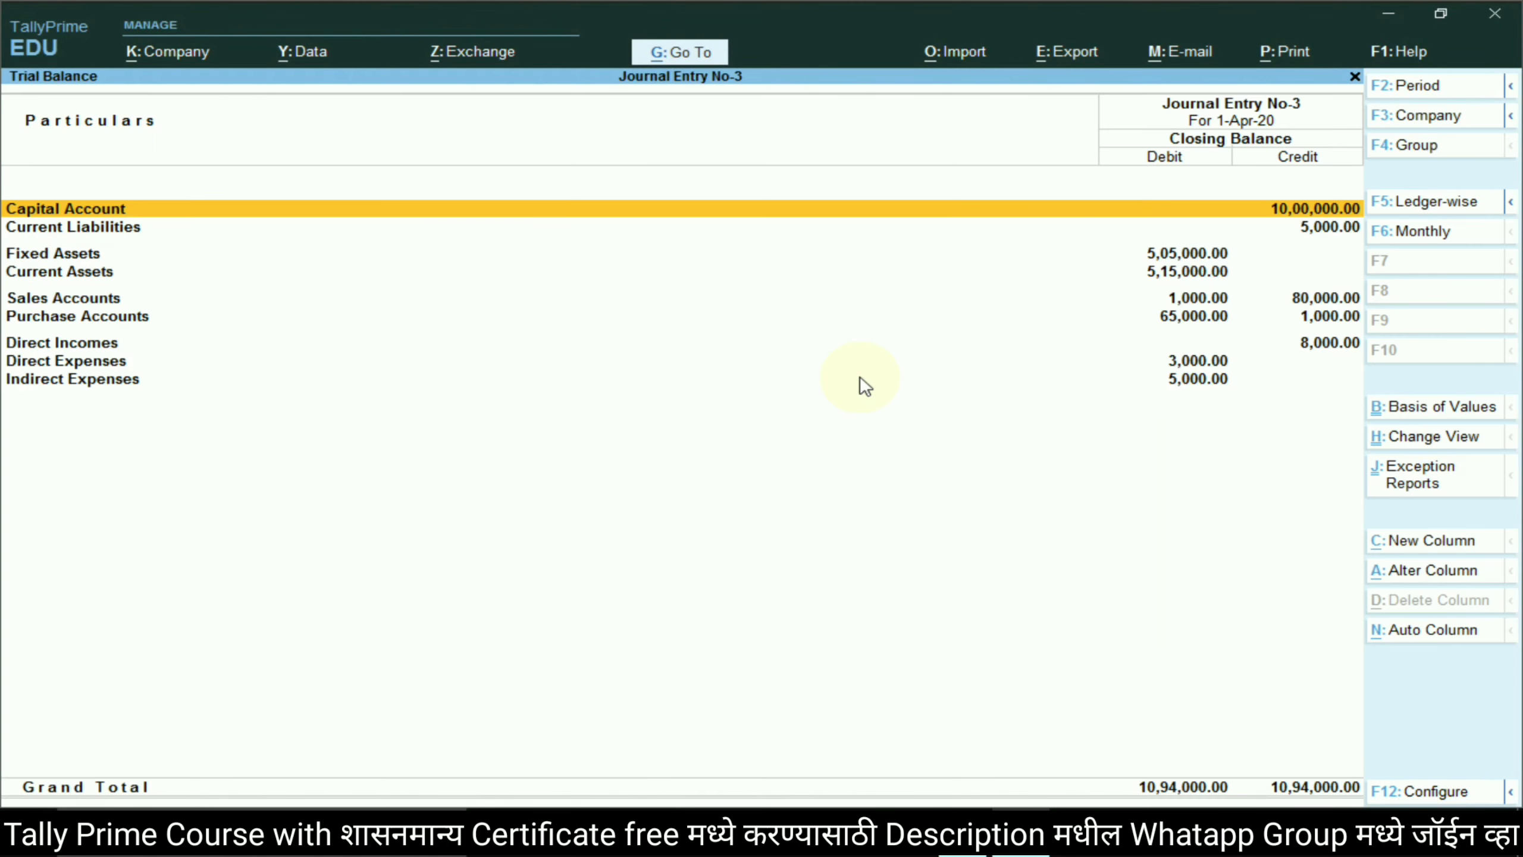
key("alt+Tab")
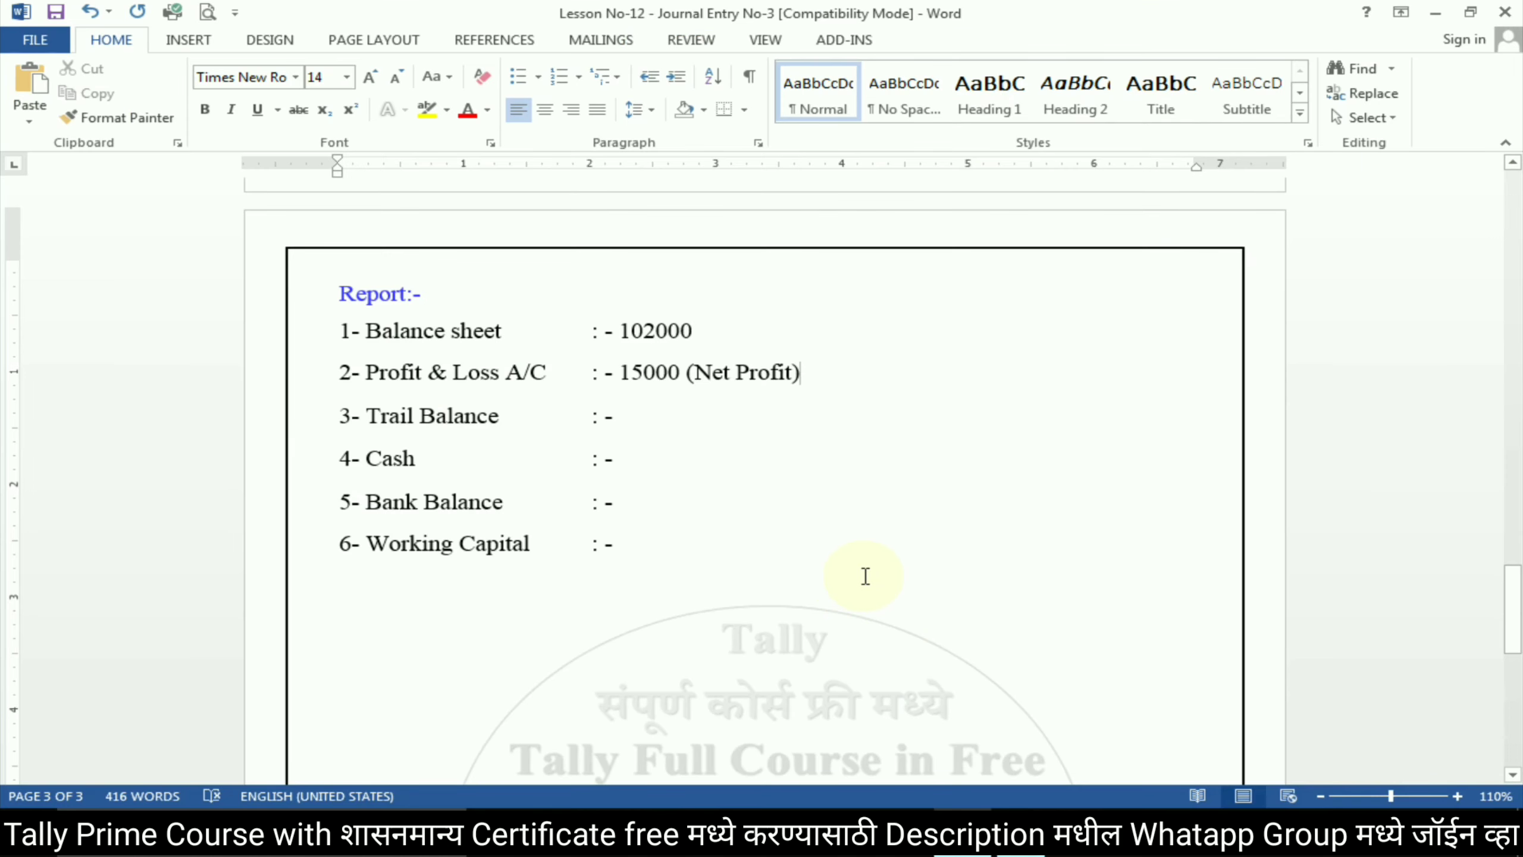
left_click(741, 411)
type("10940000")
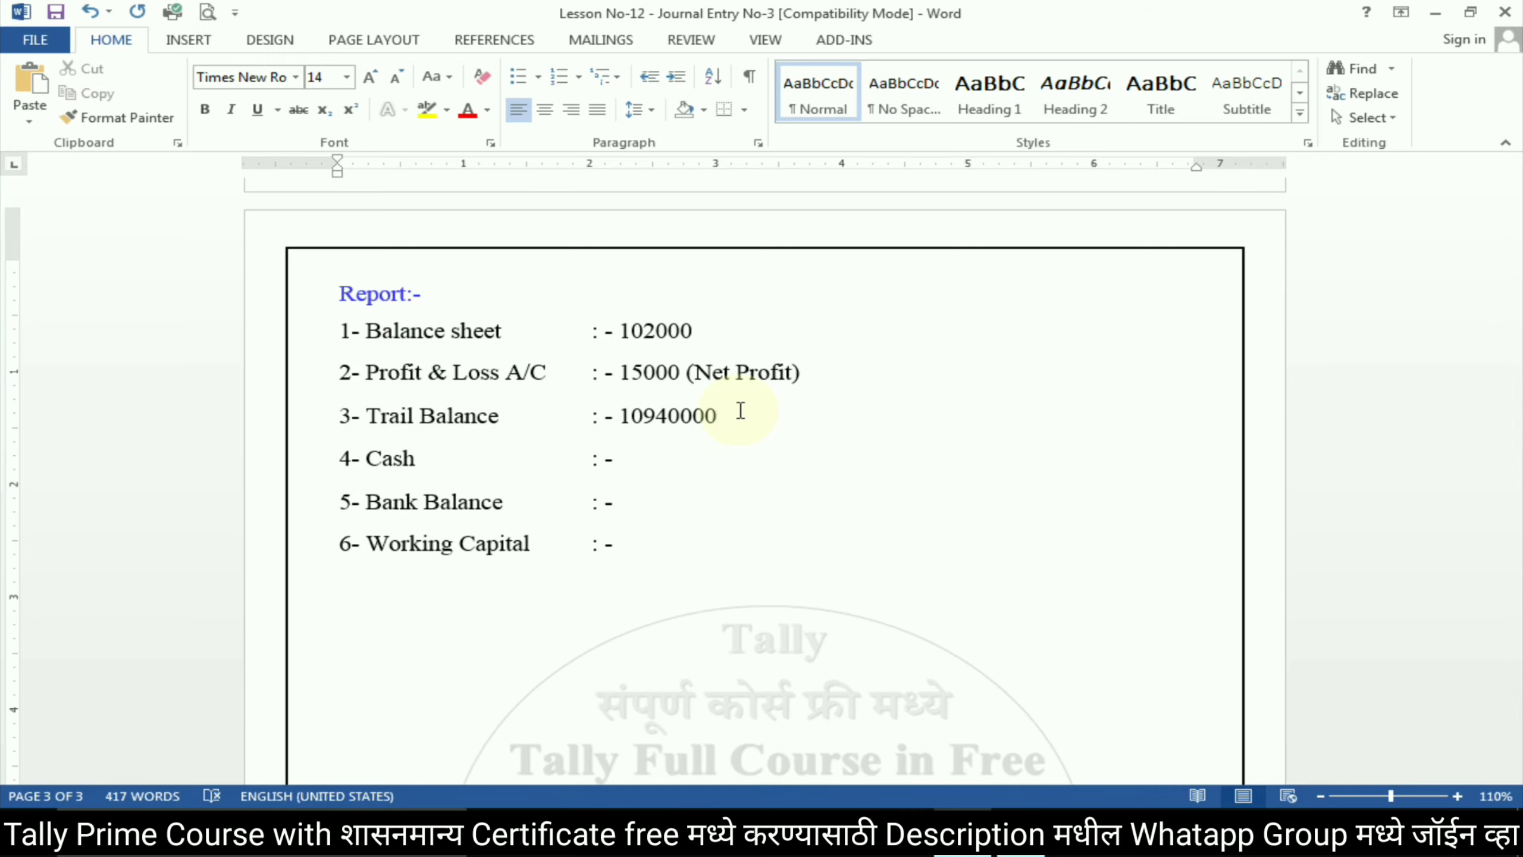
key("BackSpace")
key("alt+Tab")
- Look up the cash balance in TallyPrime's Cash/Bank Summary and enter 42000 on the Cash line of the Word report
left_click(706, 451)
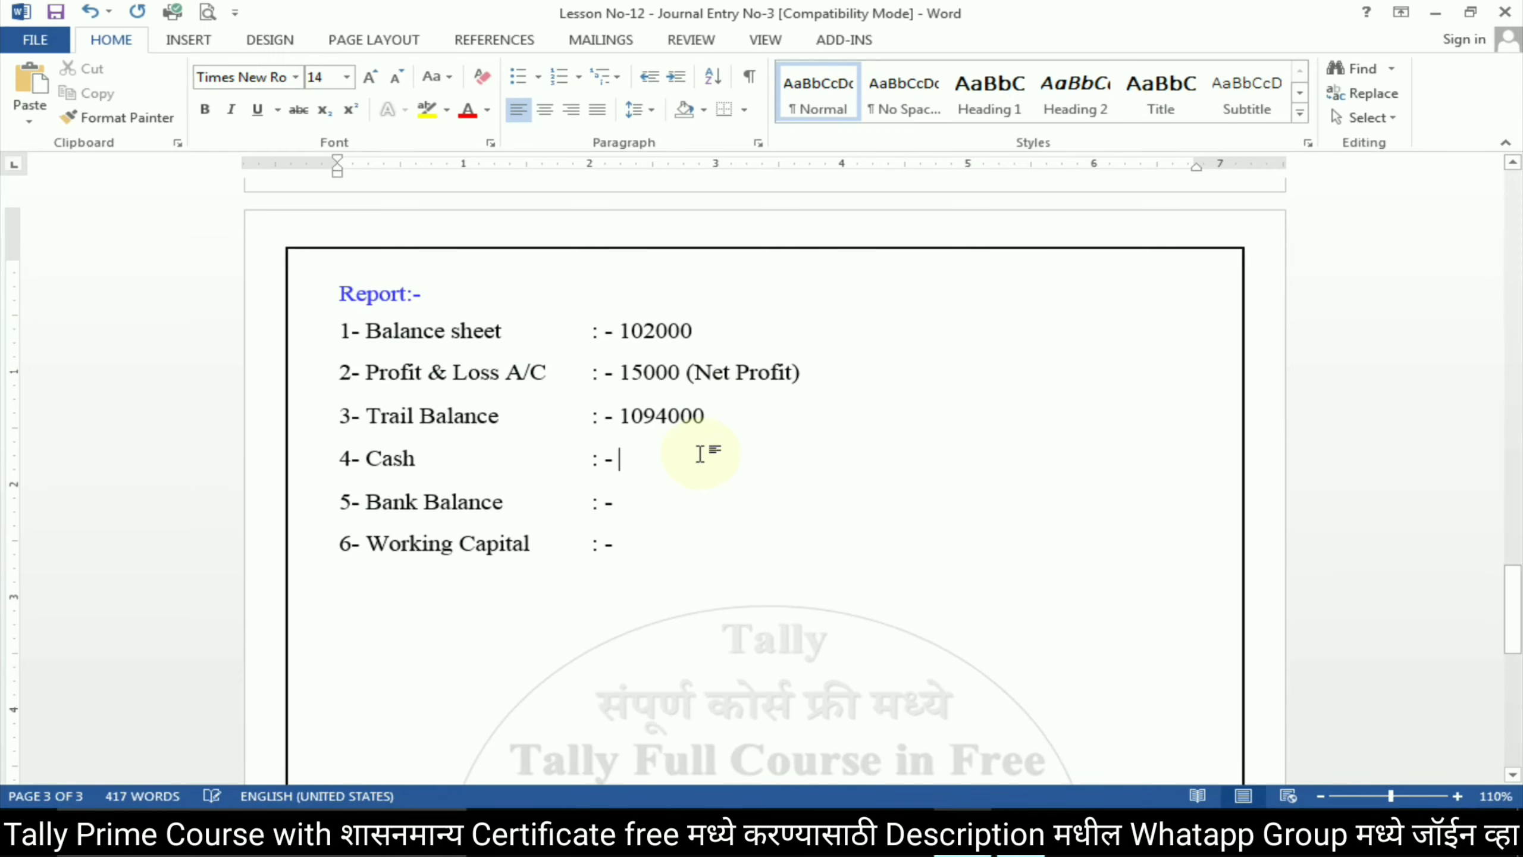
key("alt+Tab")
key("Escape")
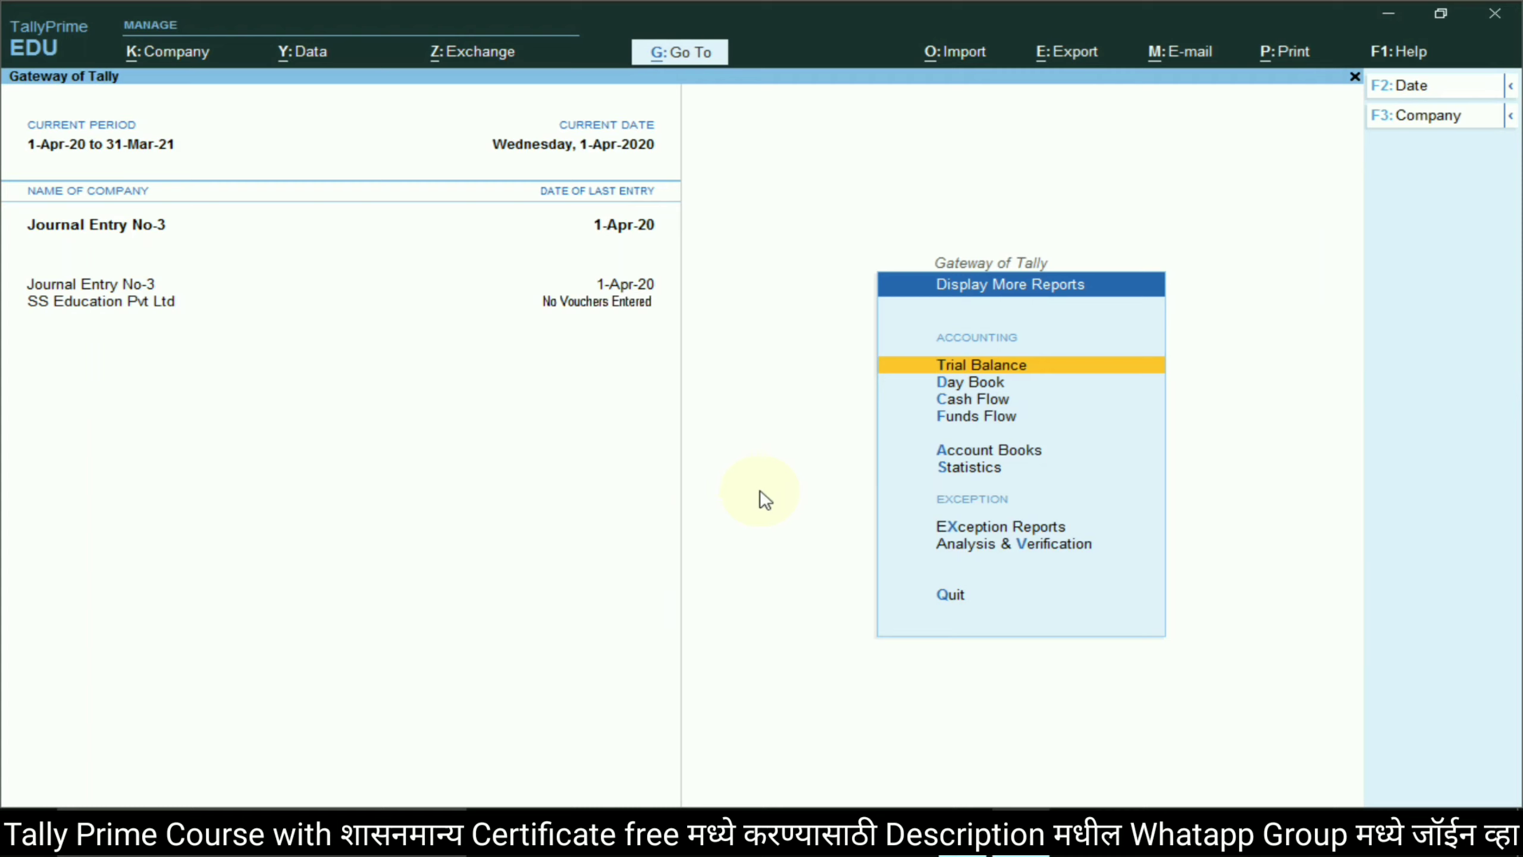
left_click(977, 451)
left_click(976, 320)
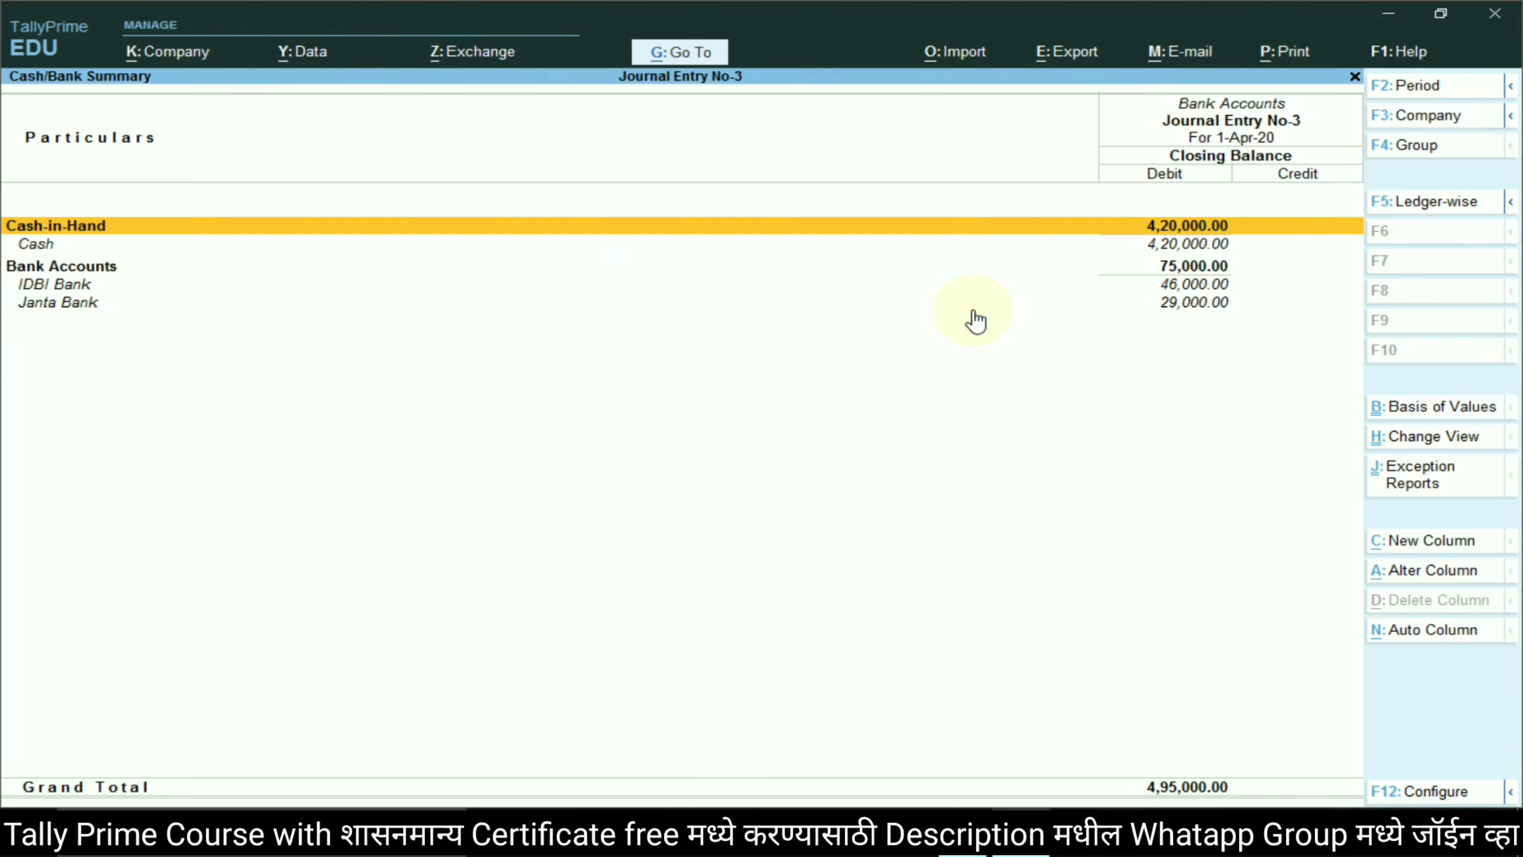
left_click(45, 244)
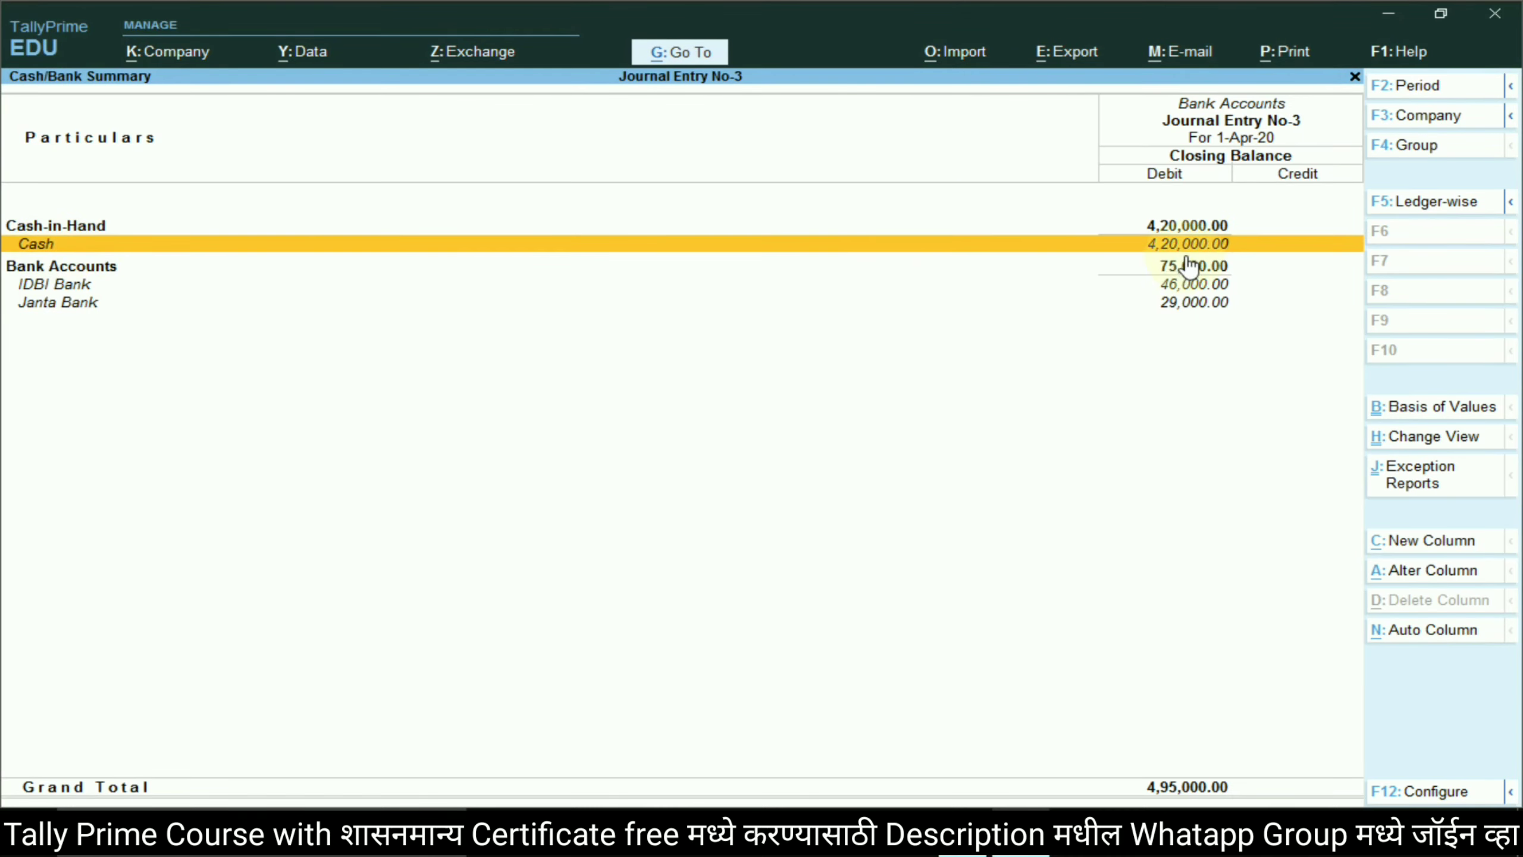
key("alt+Tab")
type("452")
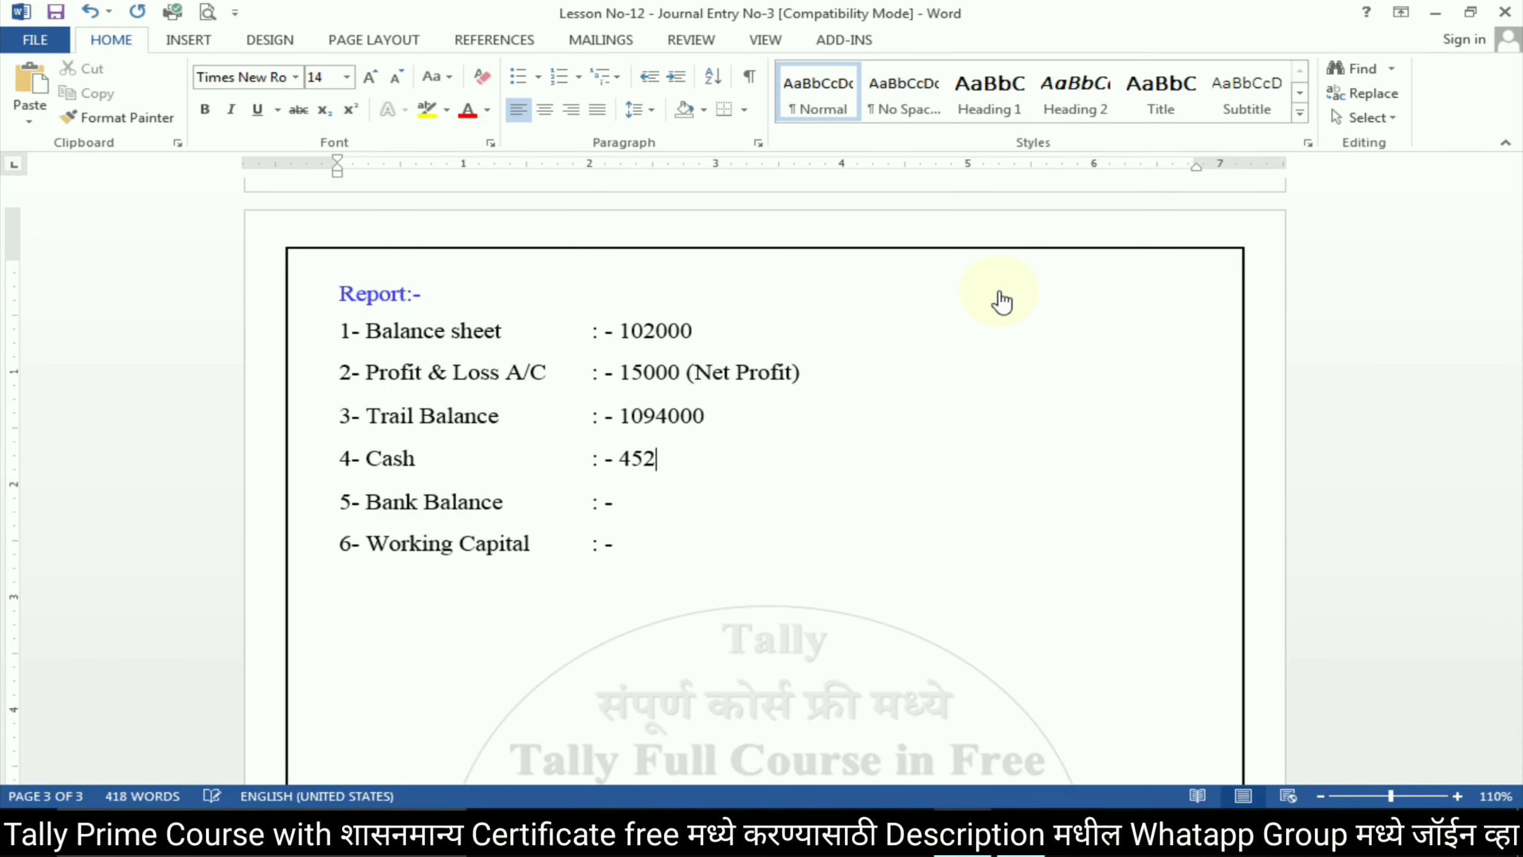
key("BackSpace")
key("BackSpace")
type("2000")
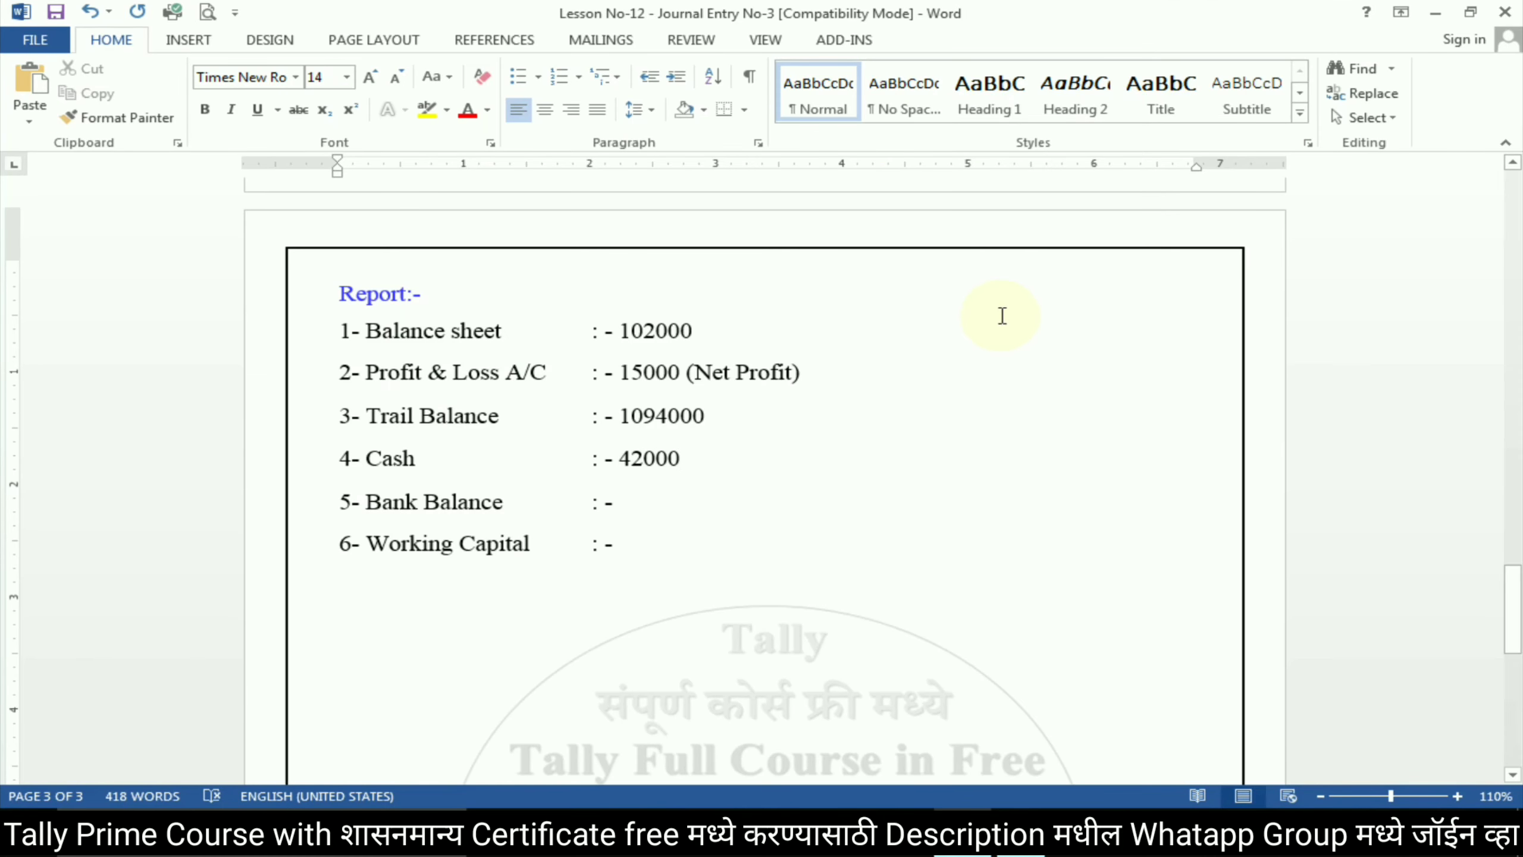
- Look up the IDBI Bank balance in TallyPrime's Cash/Bank Summary and enter 46000(IDBI Bank) on the Bank Balance line of the Word report
key("alt+Tab")
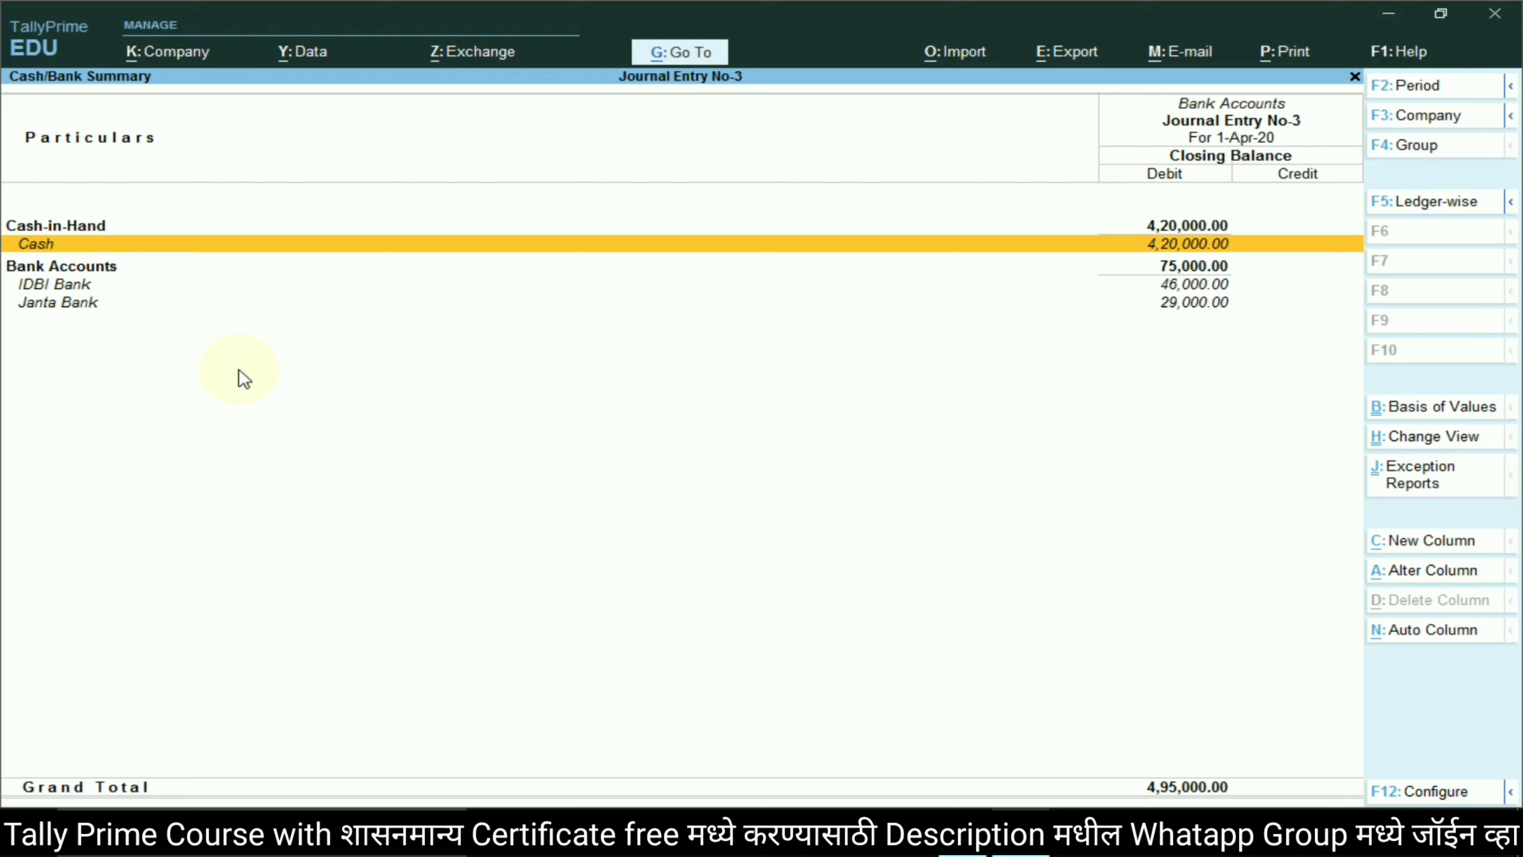
left_click(53, 285)
key("alt+Tab")
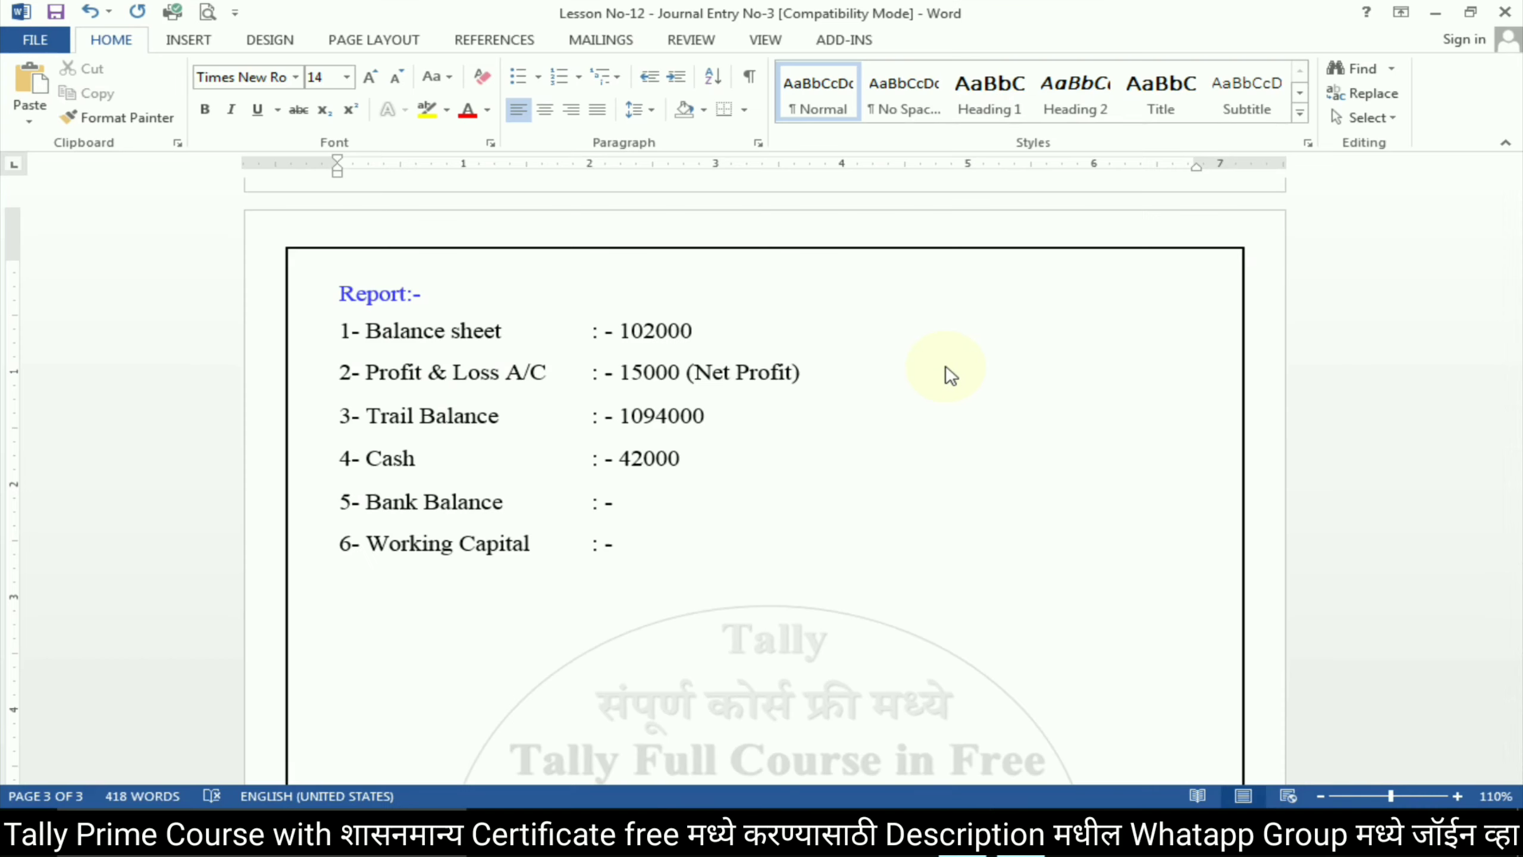
key("Down")
type("46000")
type("(IDB")
key("BackSpace")
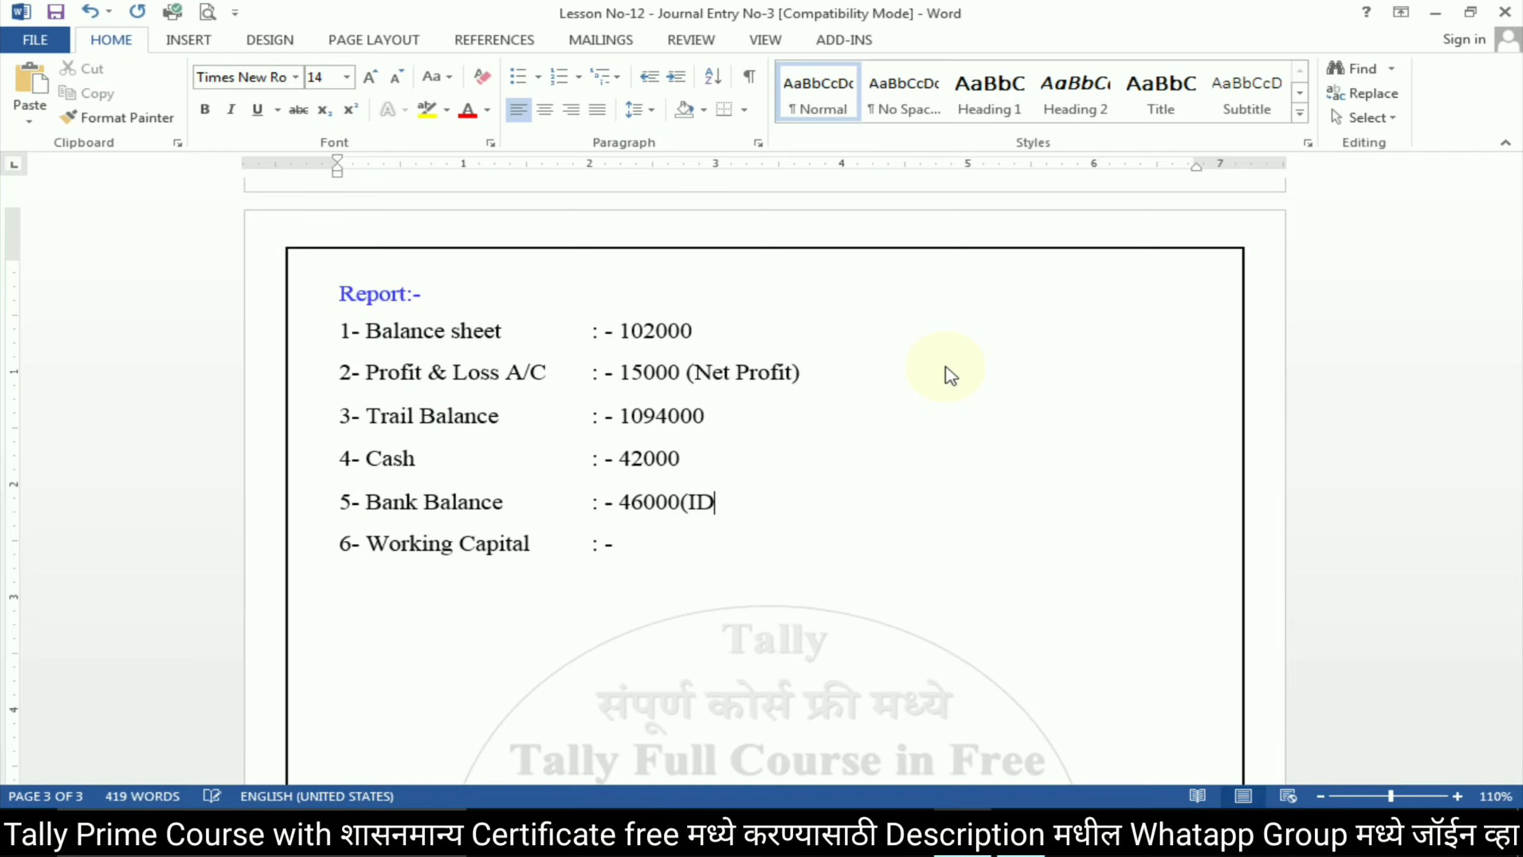
type("BI Bank)")
- Check the Janta Bank balance in TallyPrime and add 29000 (Janta Bank) after the IDBI Bank entry in the Word report
key("alt+Tab")
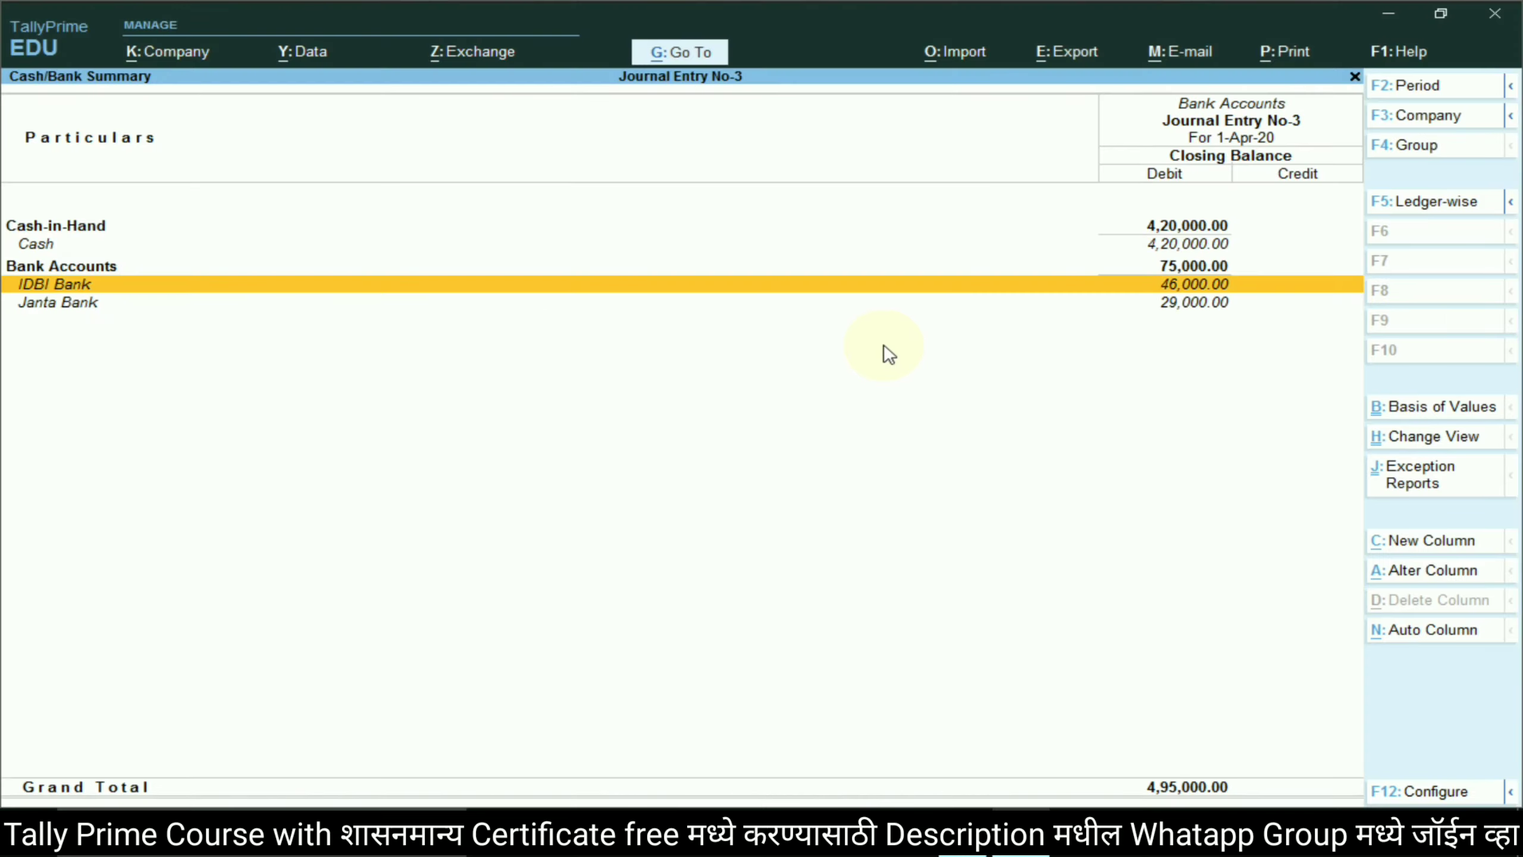
key("alt+Tab")
type("290")
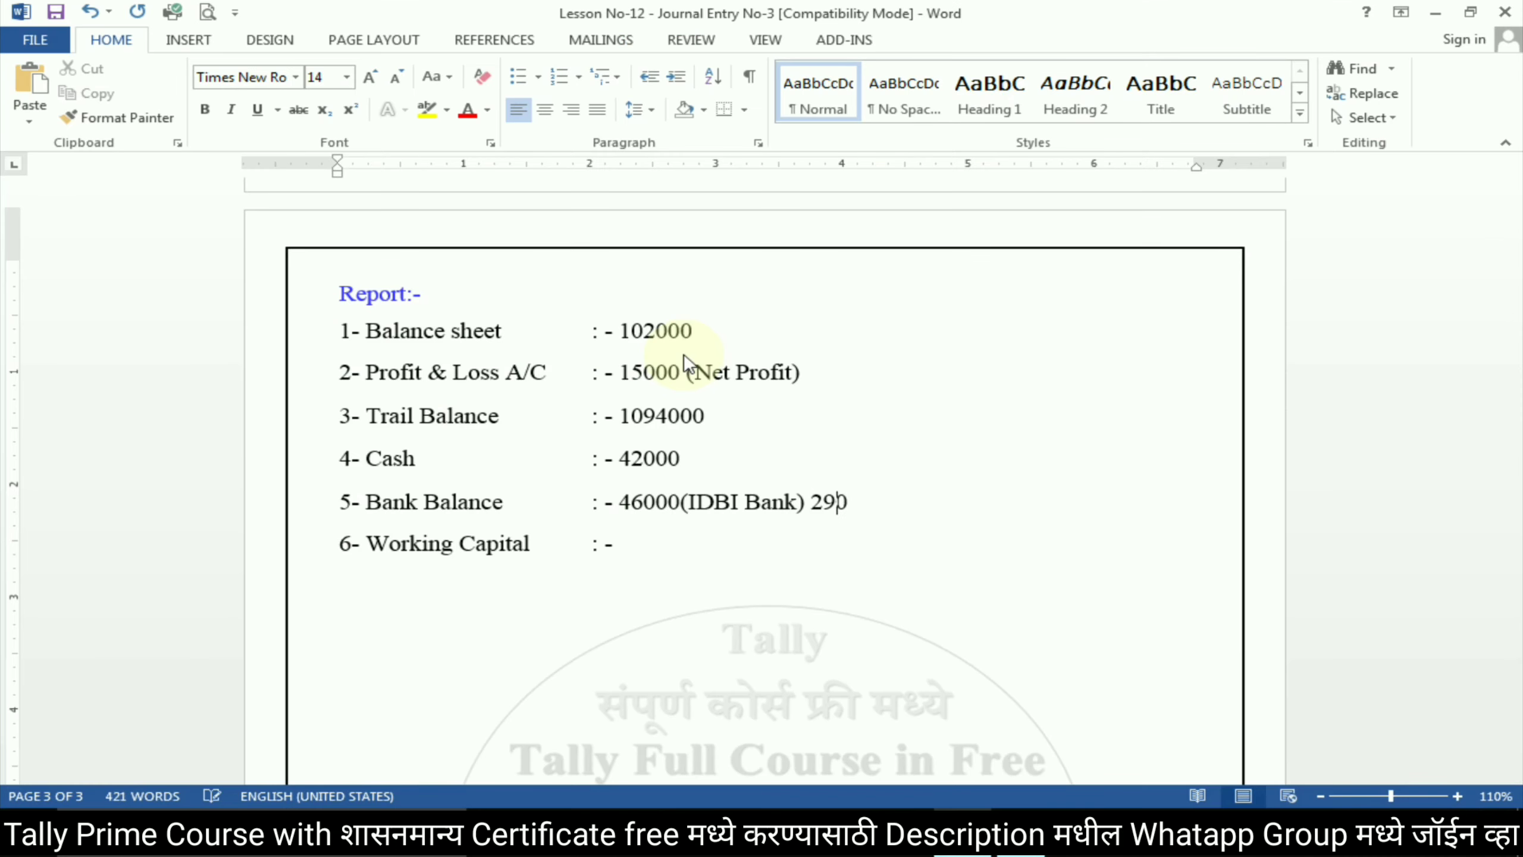
type("00 (Janta Bank")
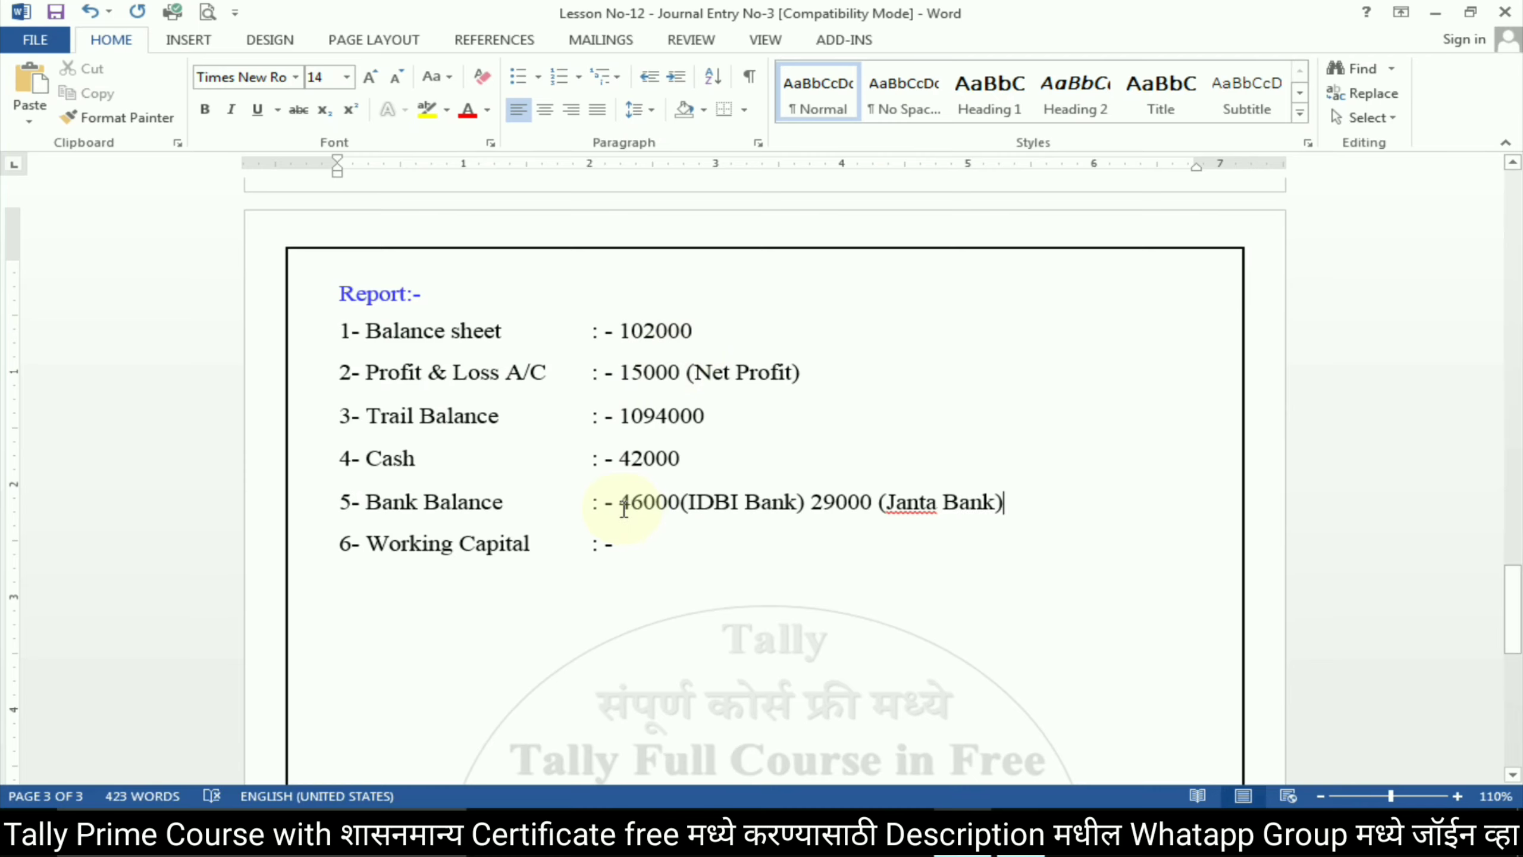
- Check the Bank Accounts total in TallyPrime and insert 75000 = before the individual bank amounts on the Word report's Bank Balance line
key("alt+Tab")
key("alt+Tab")
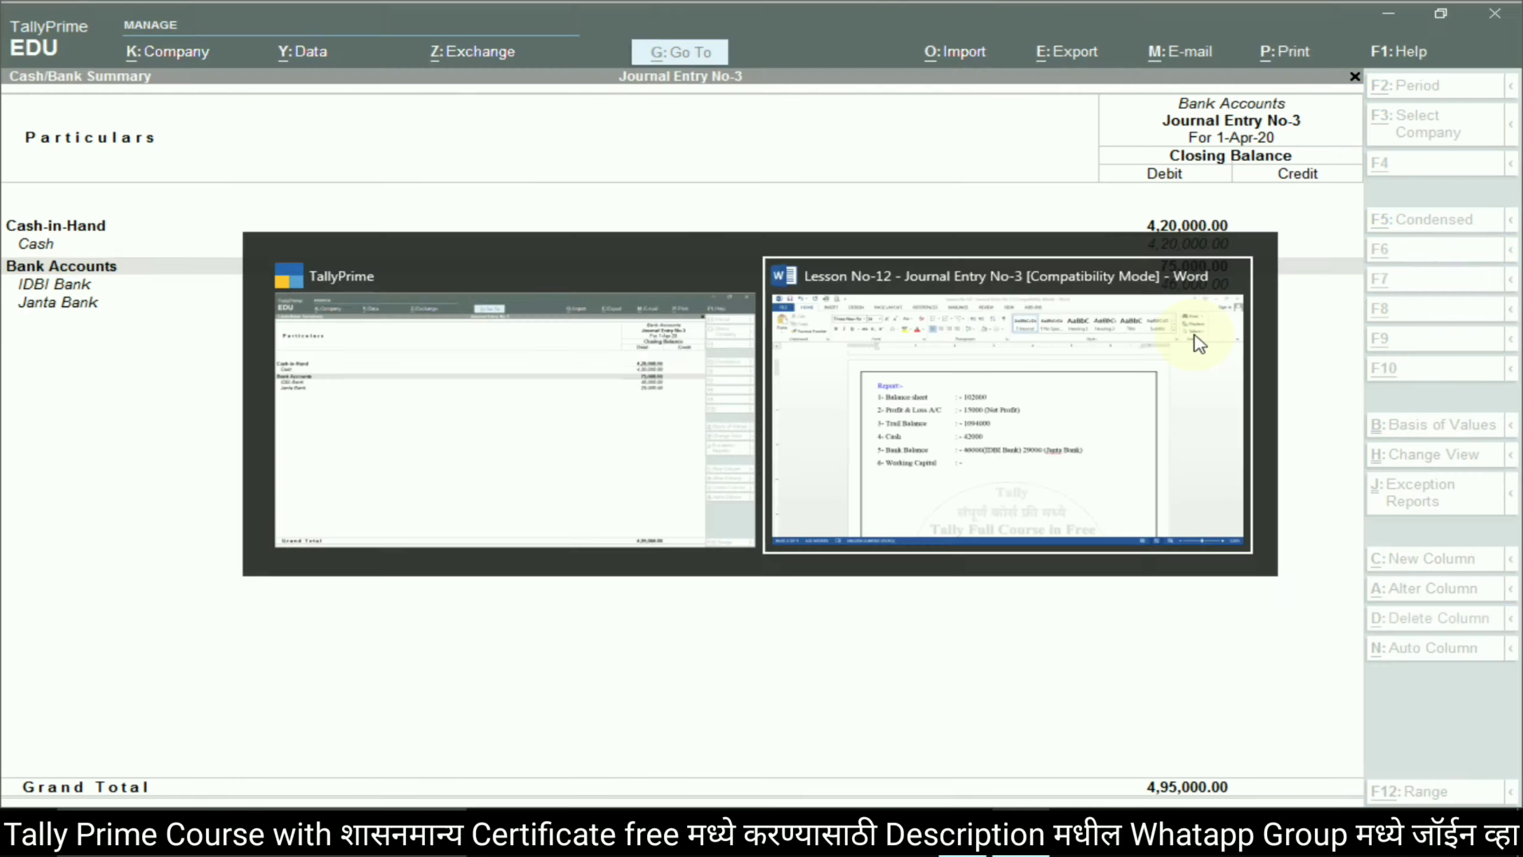
type("75000 =")
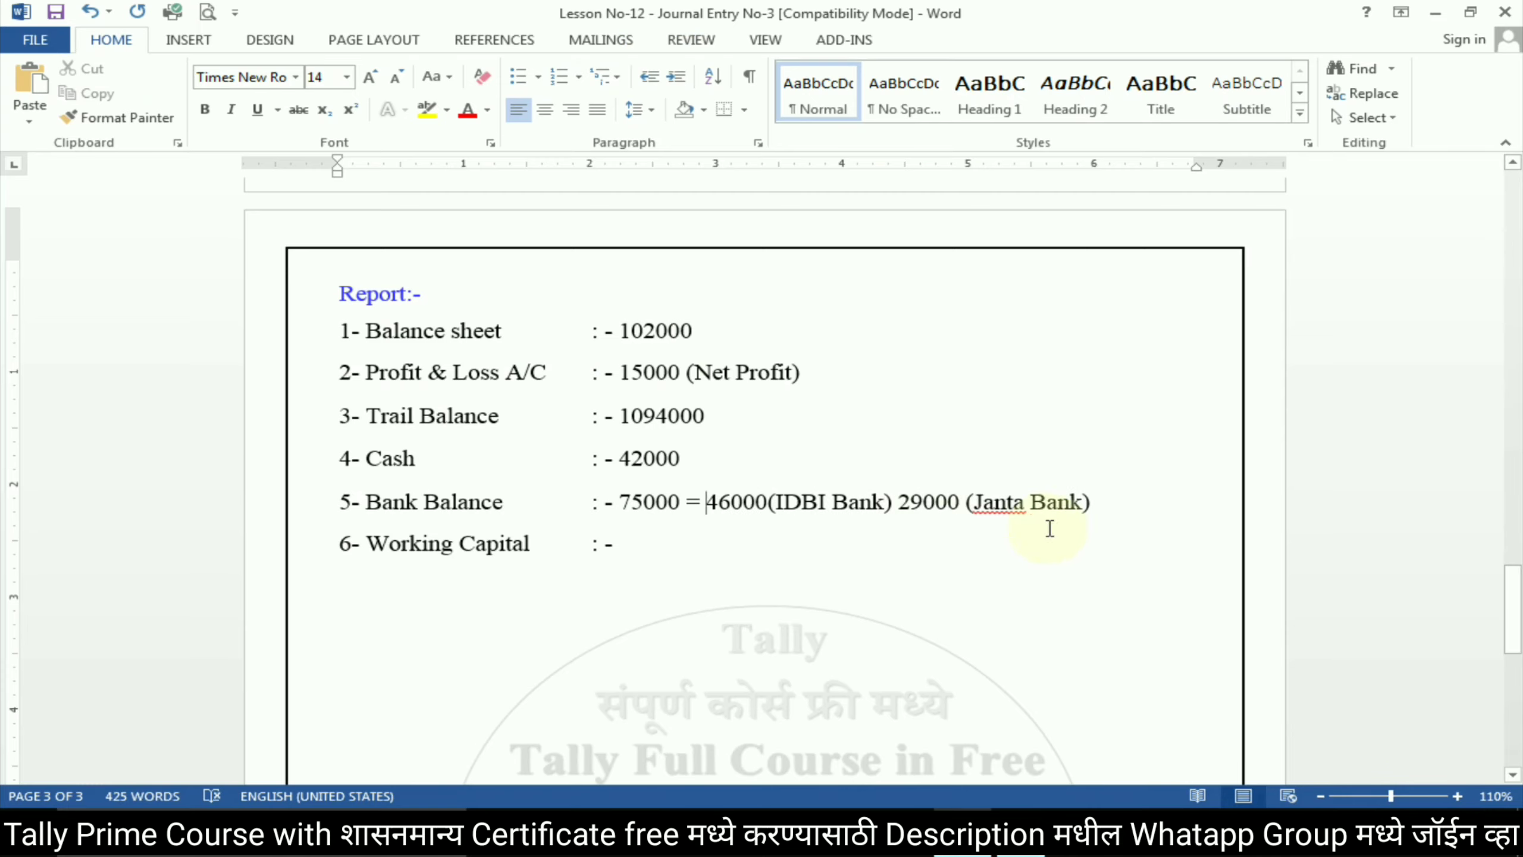
- Switch to TallyPrime, leave the Cash/Bank Summary and open the Ratio Analysis report to read the working capital
key("alt+Tab")
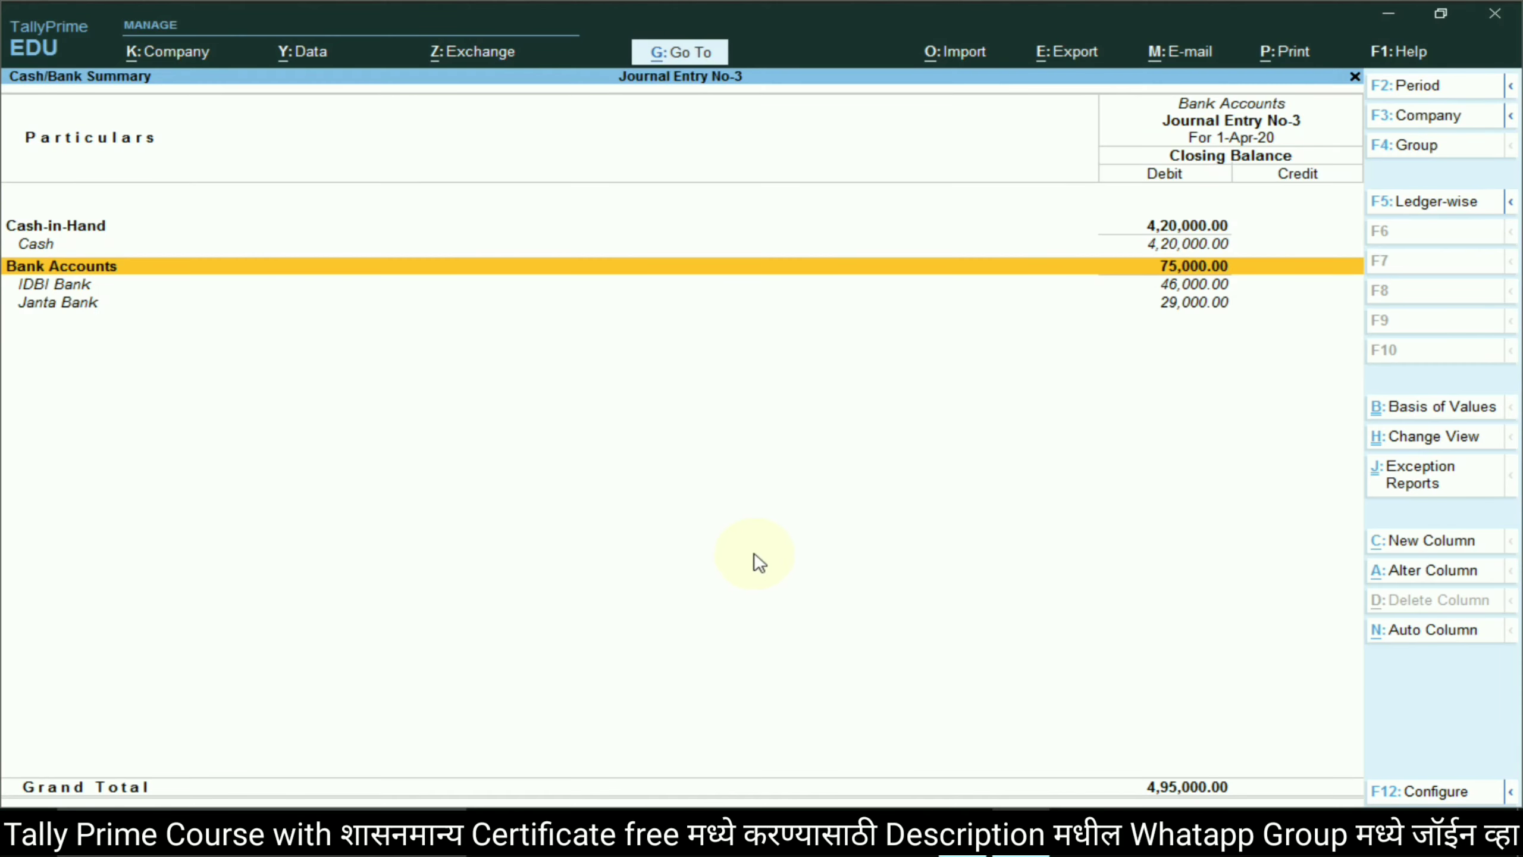
key("Escape")
key("Escape")
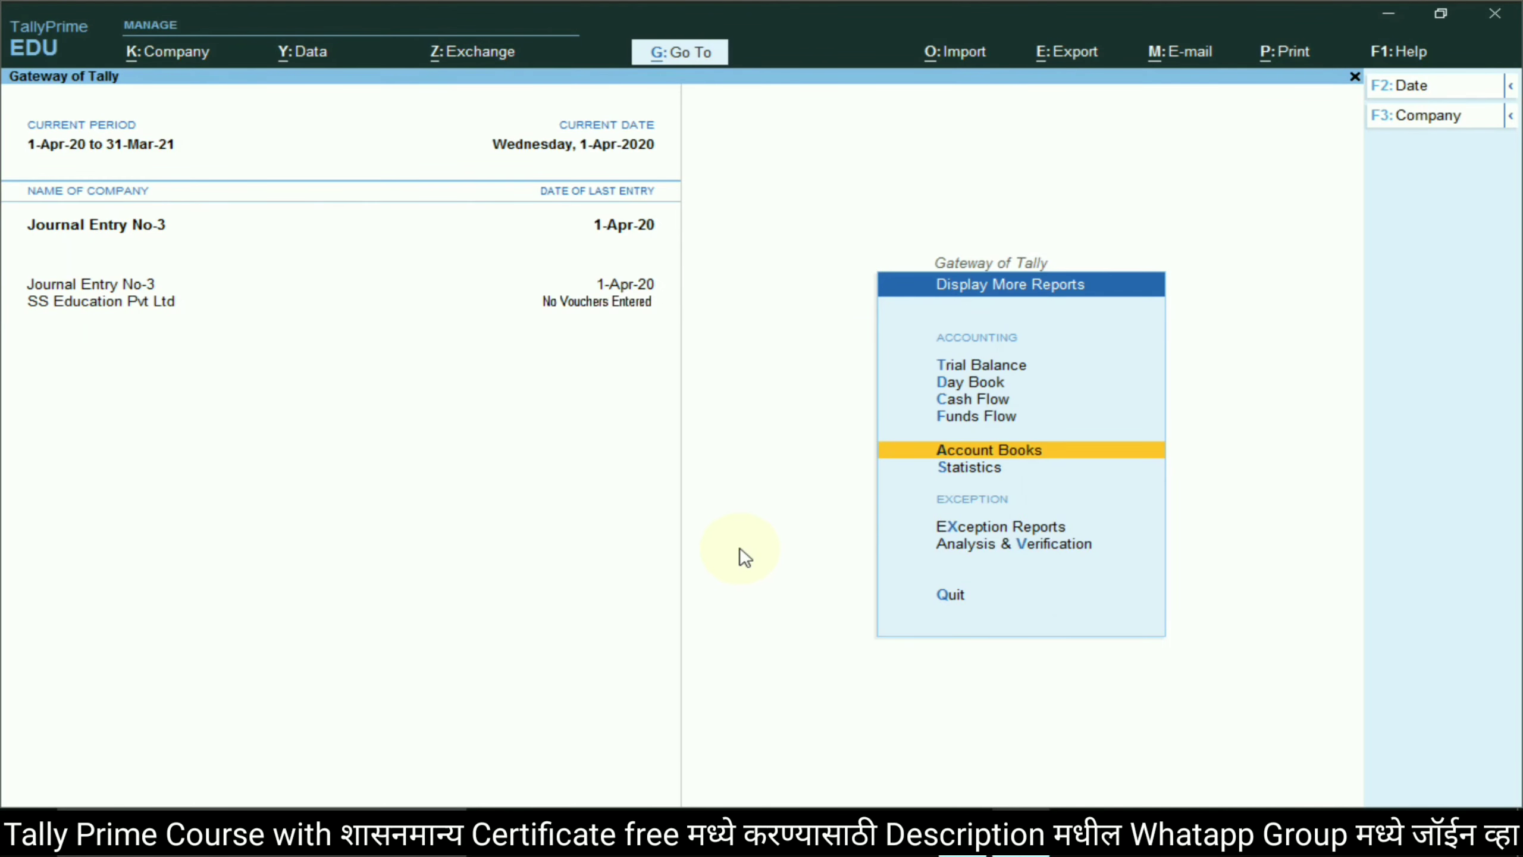
key("Escape")
key("Up")
key("Up")
key("Up")
key("Down")
key("Down")
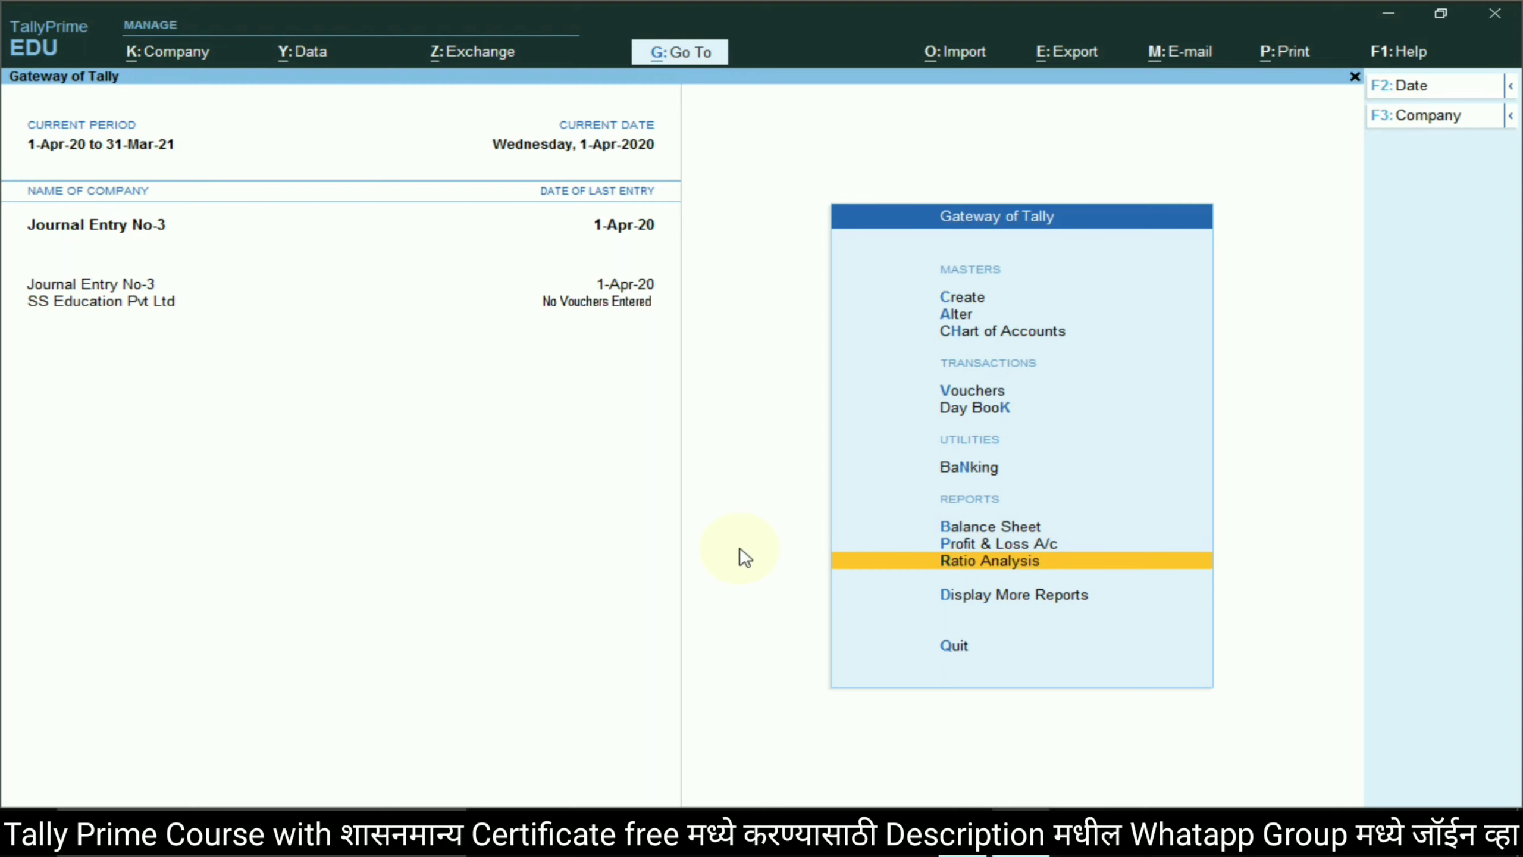
key("Return")
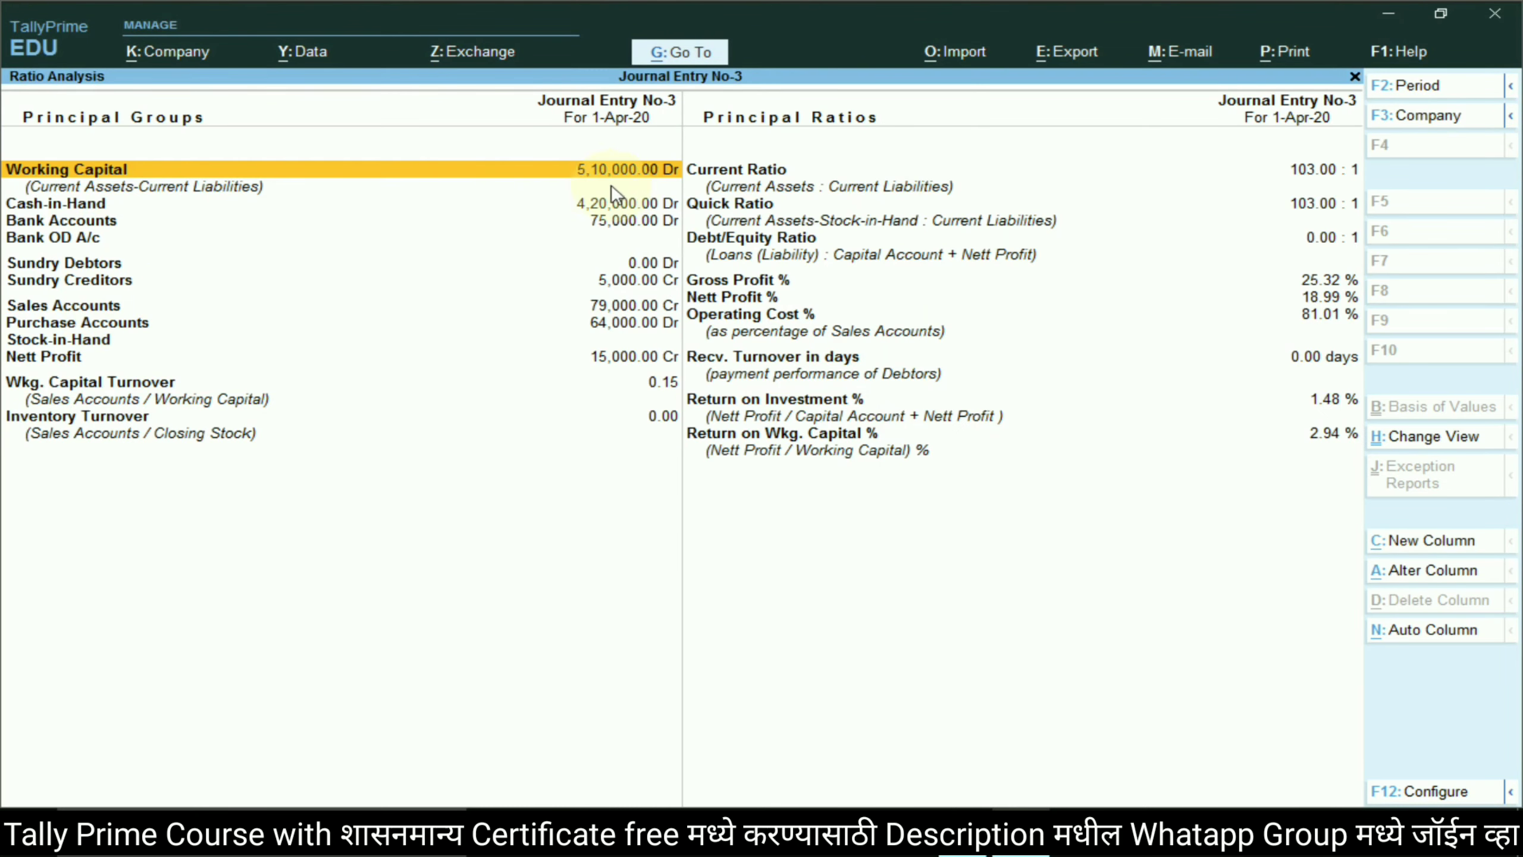
- Return to the Word report and enter 510000 on the Working Capital line
key("alt+Tab")
type("5")
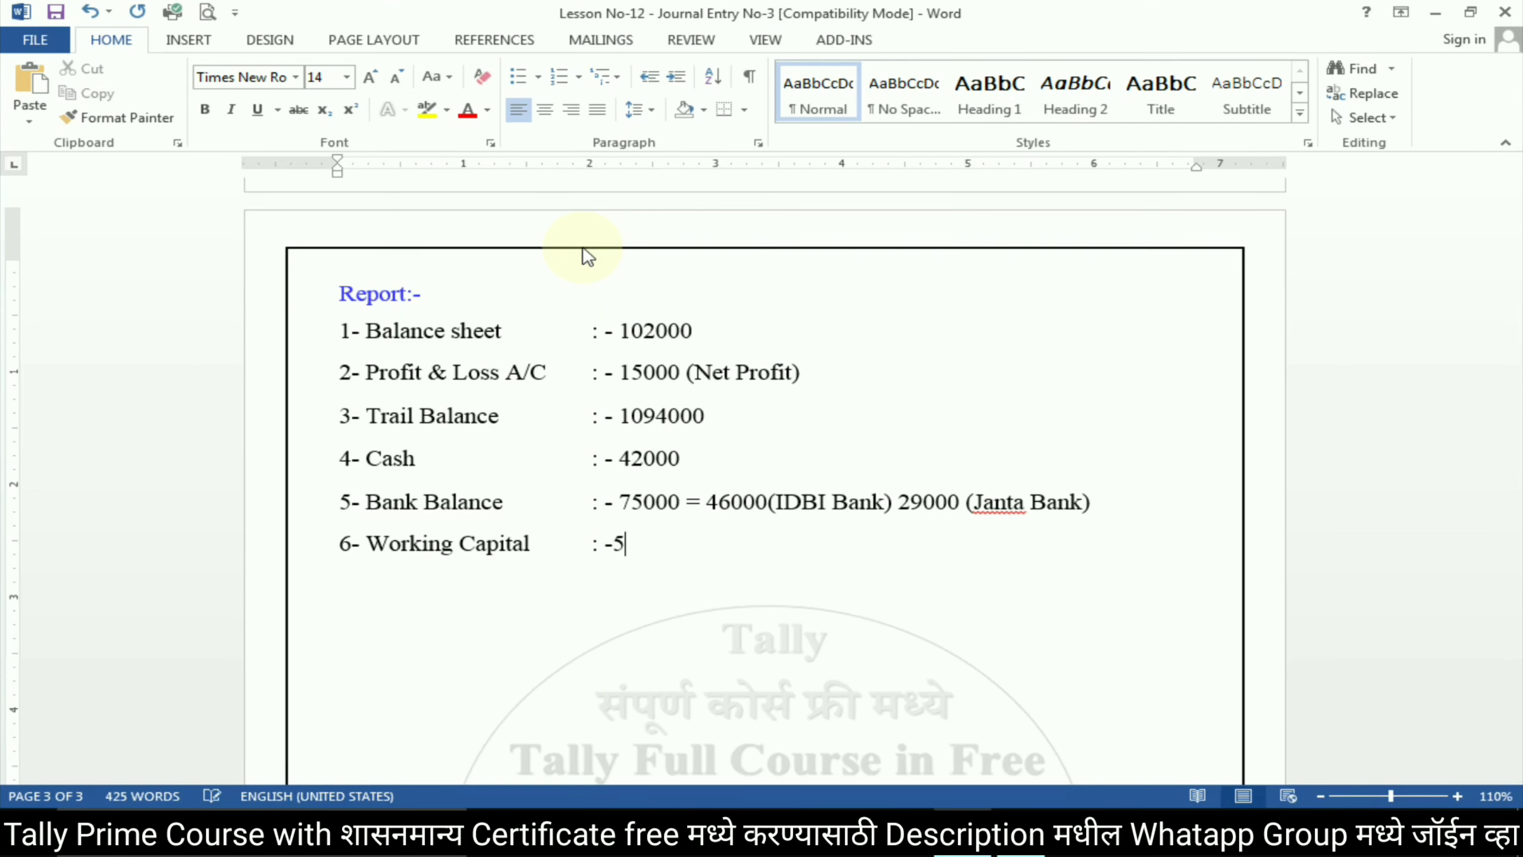
key("BackSpace")
type(" 510000")
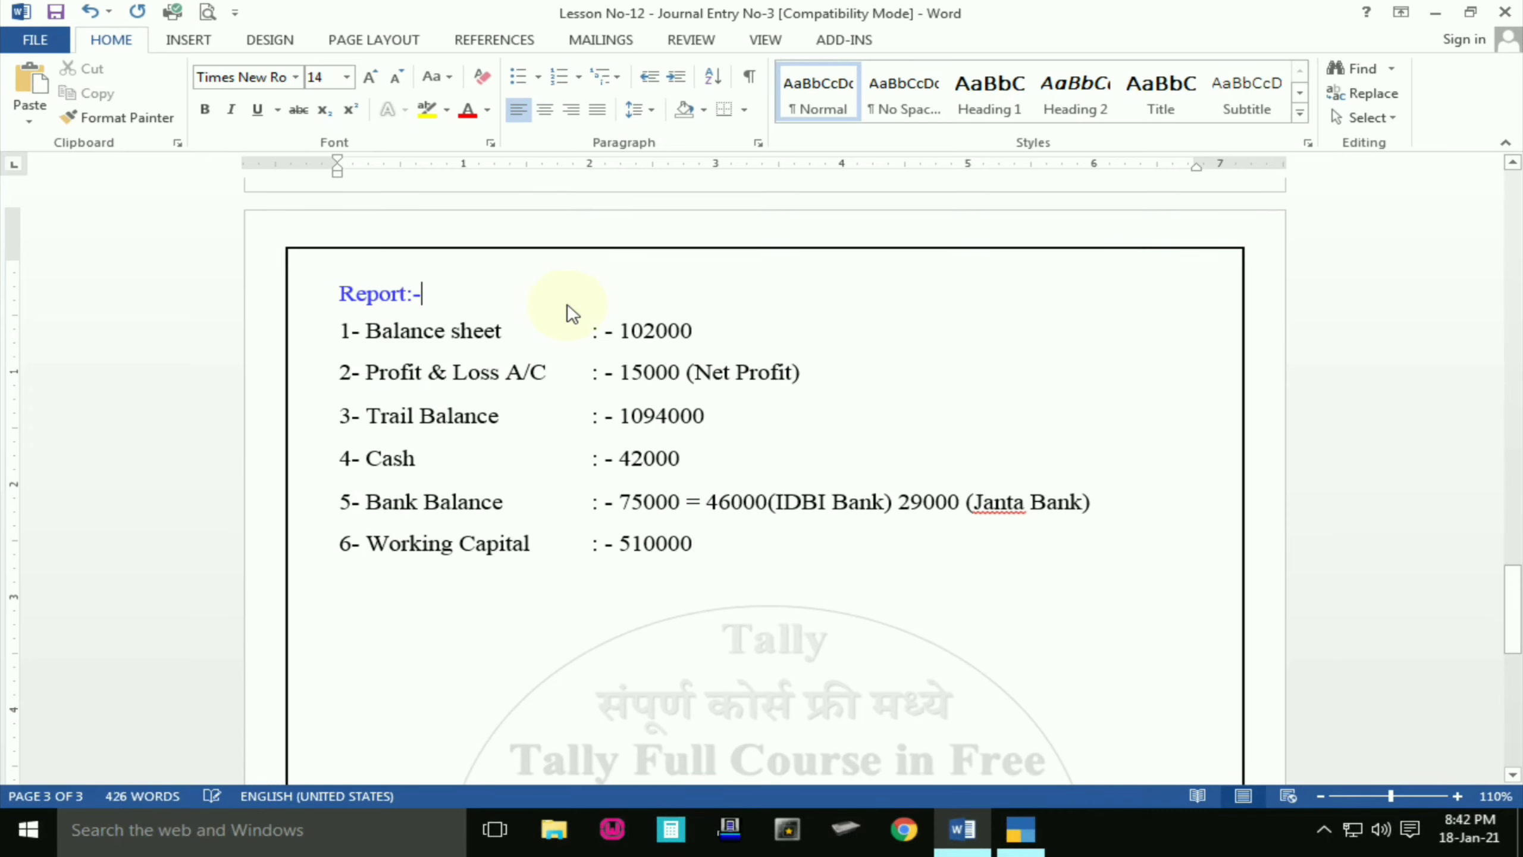
scroll(564, 477, "up", 15)
scroll(564, 476, "up", 15)
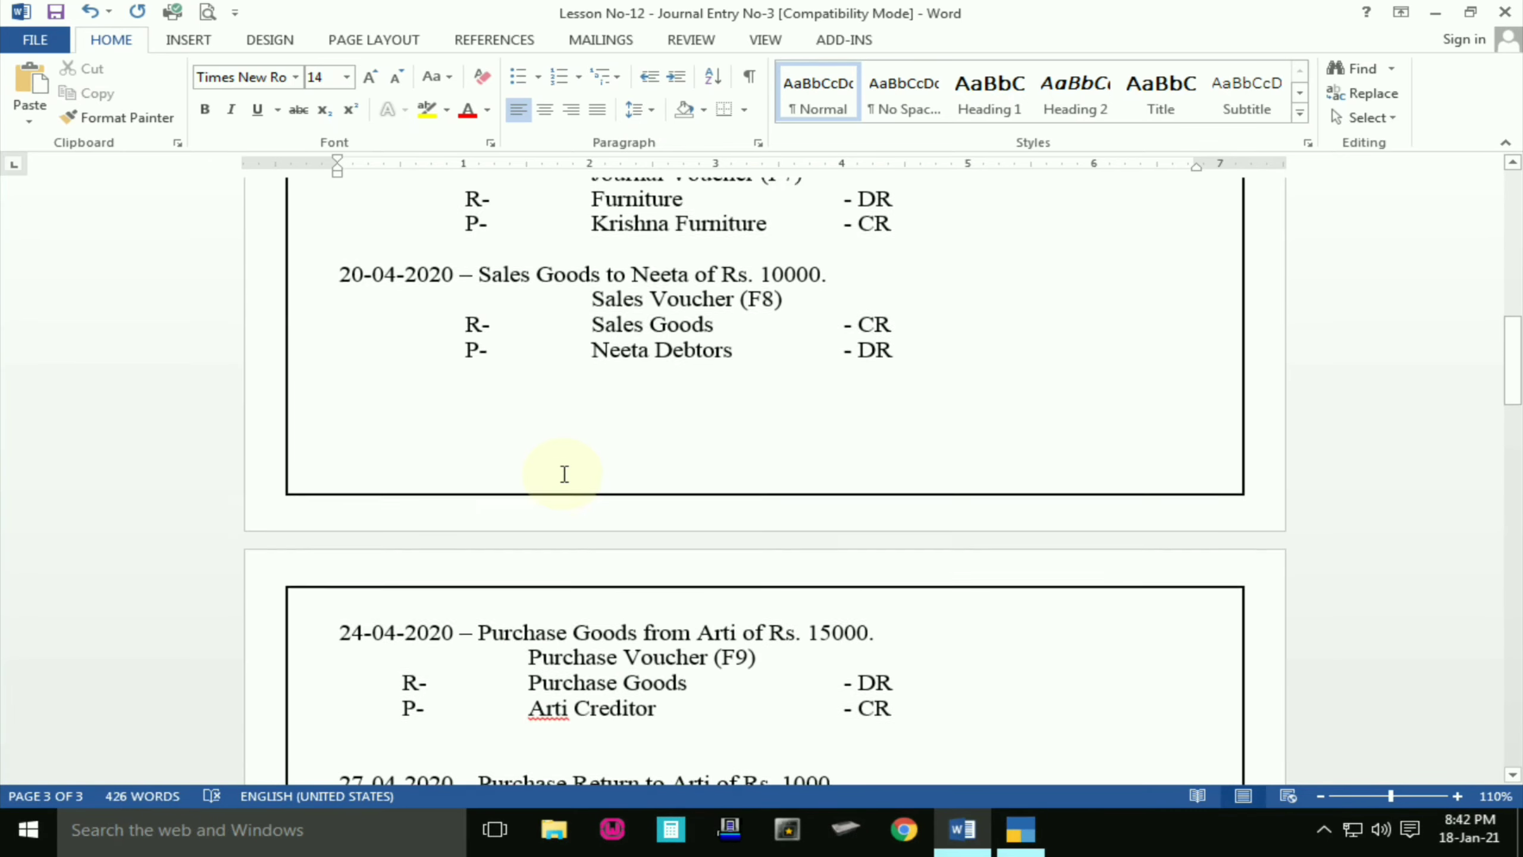
scroll(564, 474, "up", 8)
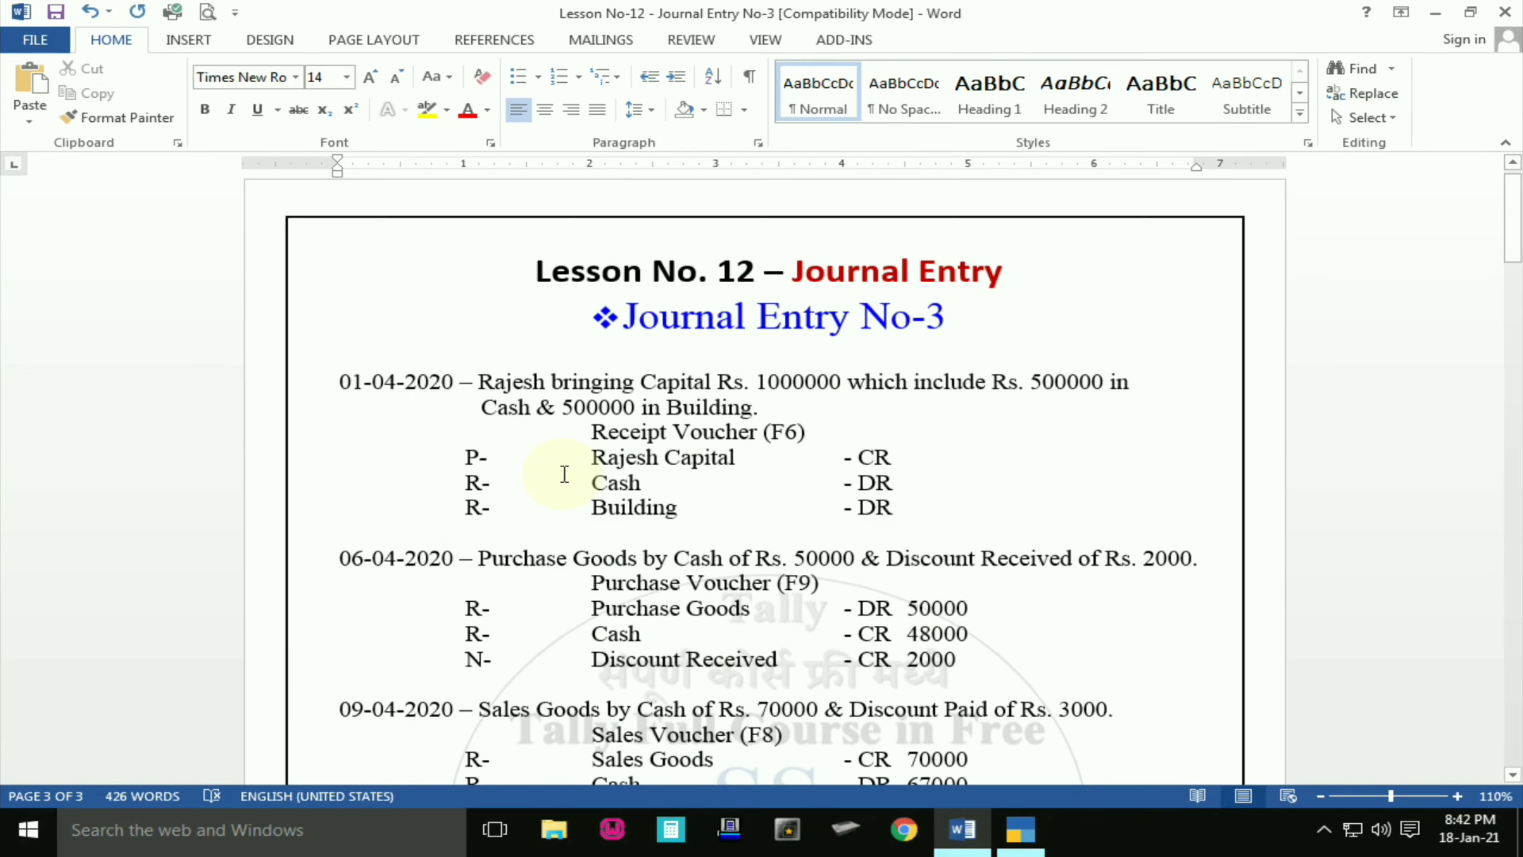